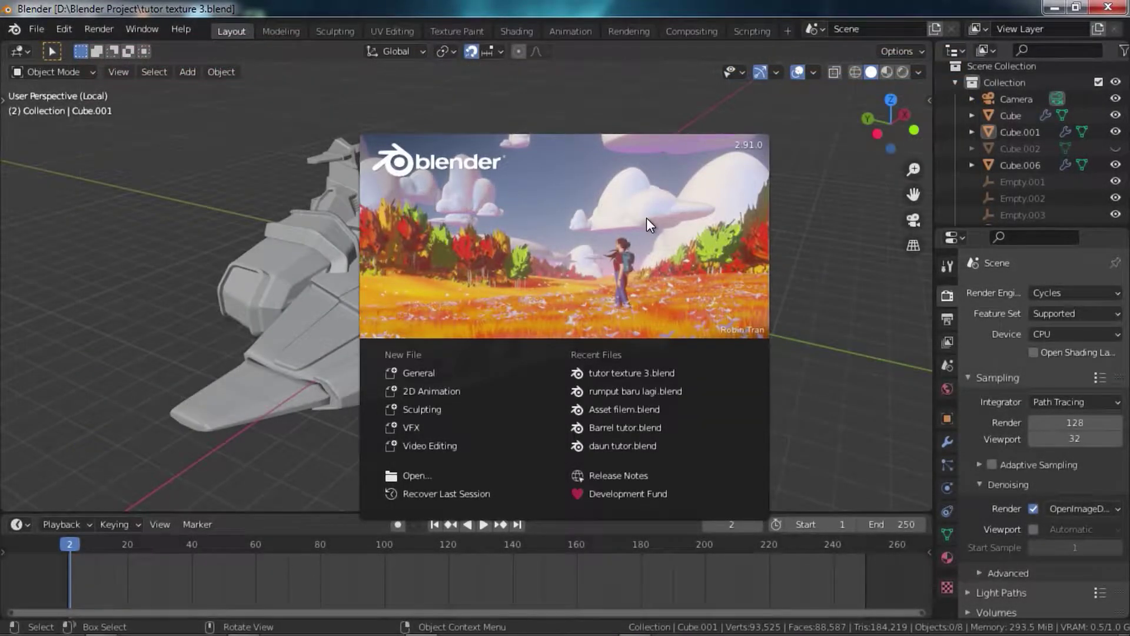
# - Dismiss the splash screen and display the spaceship in Rendered shading
pyautogui.click(810, 223)
pyautogui.moveTo(639, 252); pyautogui.dragTo(592, 285, button='middle')
pyautogui.scroll(3, 609, 259)
pyautogui.keyDown('shift'); pyautogui.moveTo(577, 271); pyautogui.dragTo(604, 262, button='middle'); pyautogui.keyUp('shift')
pyautogui.moveTo(604, 262)
pyautogui.keyDown('shift'); pyautogui.mouseDown(button='middle')
pyautogui.moveTo(622, 252)
pyautogui.moveTo(585, 256)
pyautogui.moveTo(573, 339)
pyautogui.mouseUp(button='middle'); pyautogui.keyUp('shift')
pyautogui.scroll(-6, 623, 252)
pyautogui.scroll(3, 585, 257)
pyautogui.press('z')
pyautogui.click(550, 265)
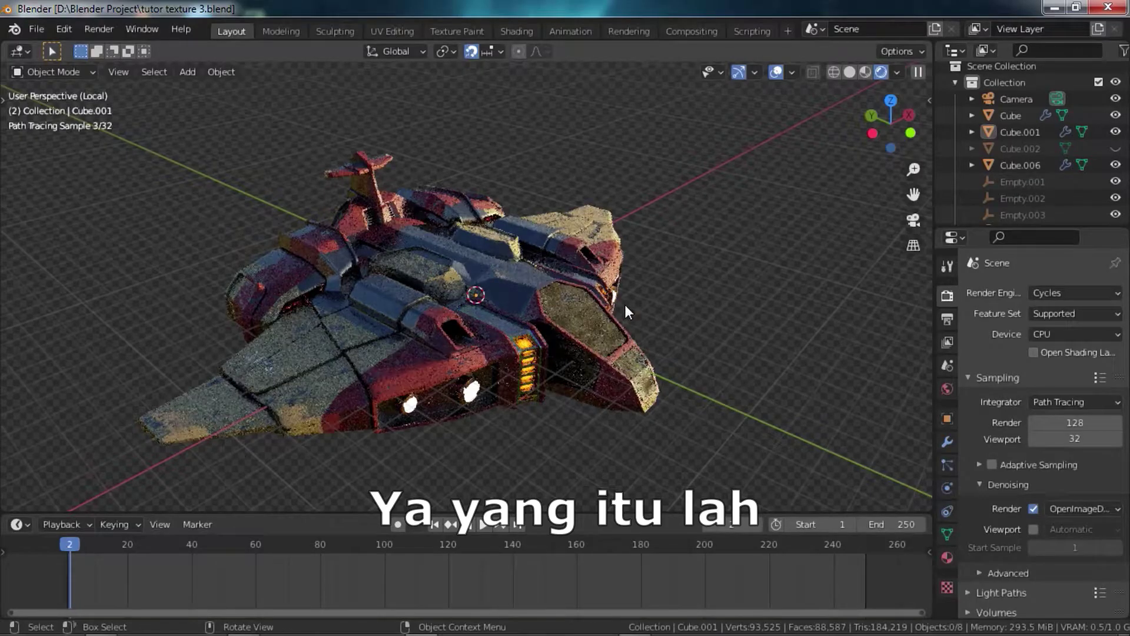
# - Examine the rendered spaceship's textures up close and from several sides
pyautogui.scroll(3, 530, 286)
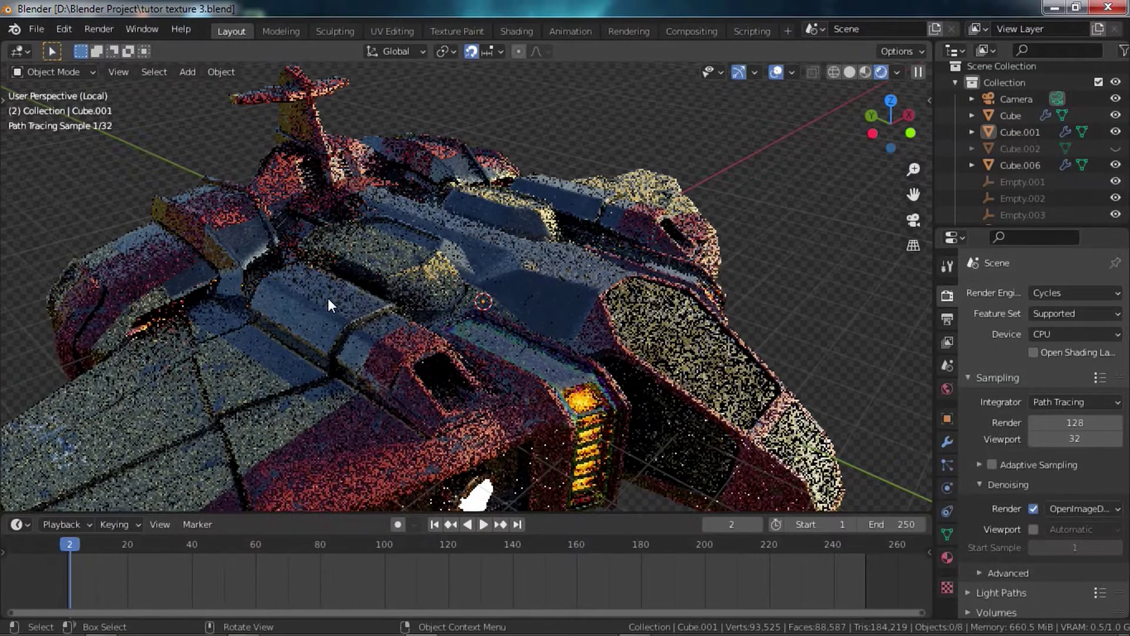
pyautogui.press('z')
pyautogui.moveTo(529, 297)
pyautogui.keyDown('shift'); pyautogui.mouseDown(button='middle')
pyautogui.moveTo(482, 309)
pyautogui.moveTo(571, 320)
pyautogui.mouseUp(button='middle'); pyautogui.keyUp('shift')
pyautogui.scroll(-3, 530, 312)
pyautogui.press('z')
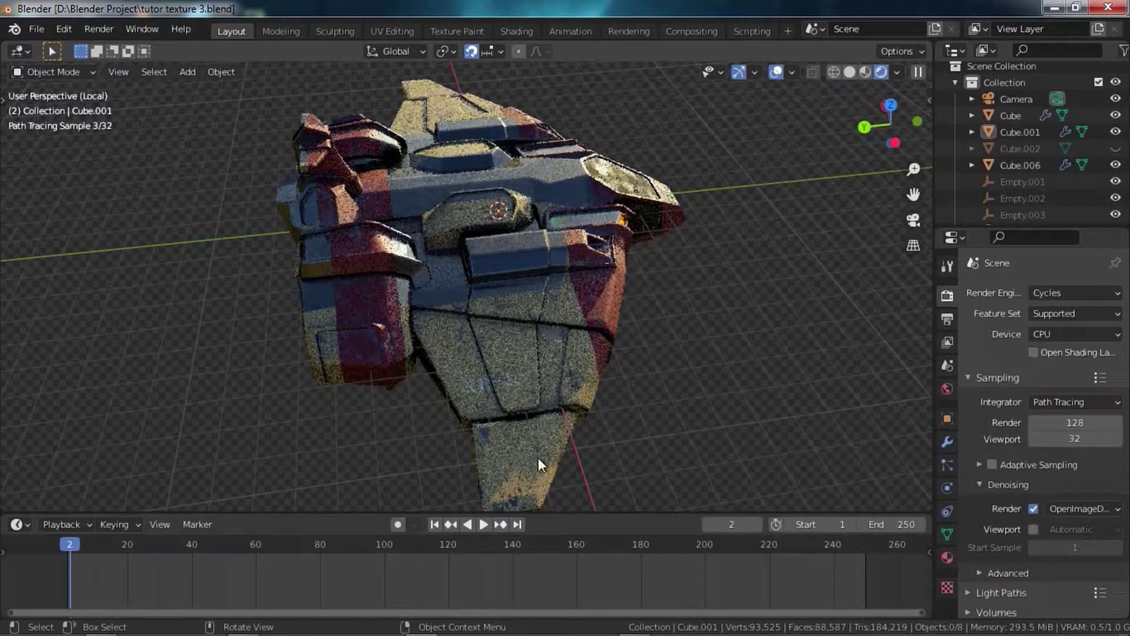
pyautogui.moveTo(348, 378); pyautogui.dragTo(320, 369, button='middle')
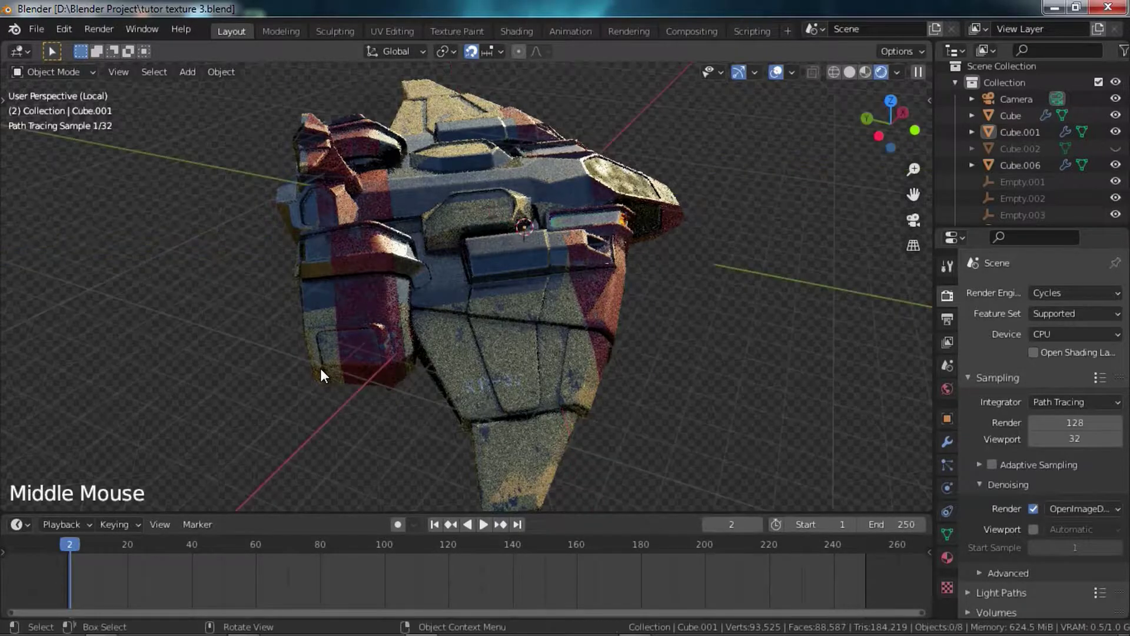
pyautogui.scroll(1, 467, 313)
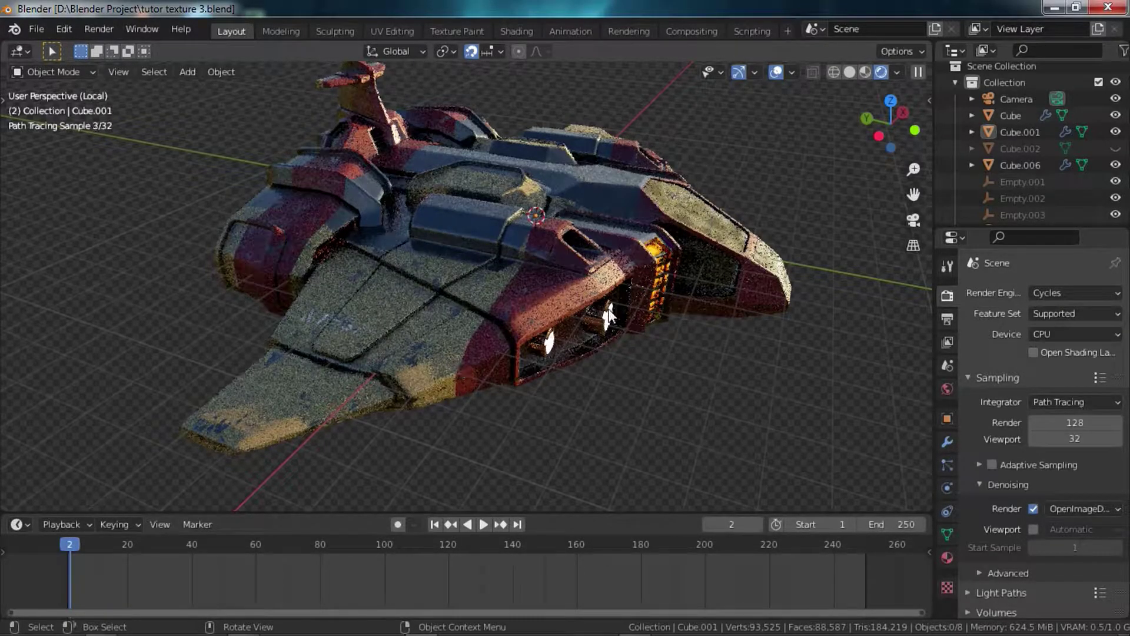
pyautogui.moveTo(577, 306); pyautogui.dragTo(391, 293, button='middle')
# - Return to solid shading, then split the 3D viewport vertically and turn the new area into a Shader Editor
pyautogui.click(850, 71)
pyautogui.moveTo(929, 44); pyautogui.dragTo(405, 79)
pyautogui.click(425, 52)
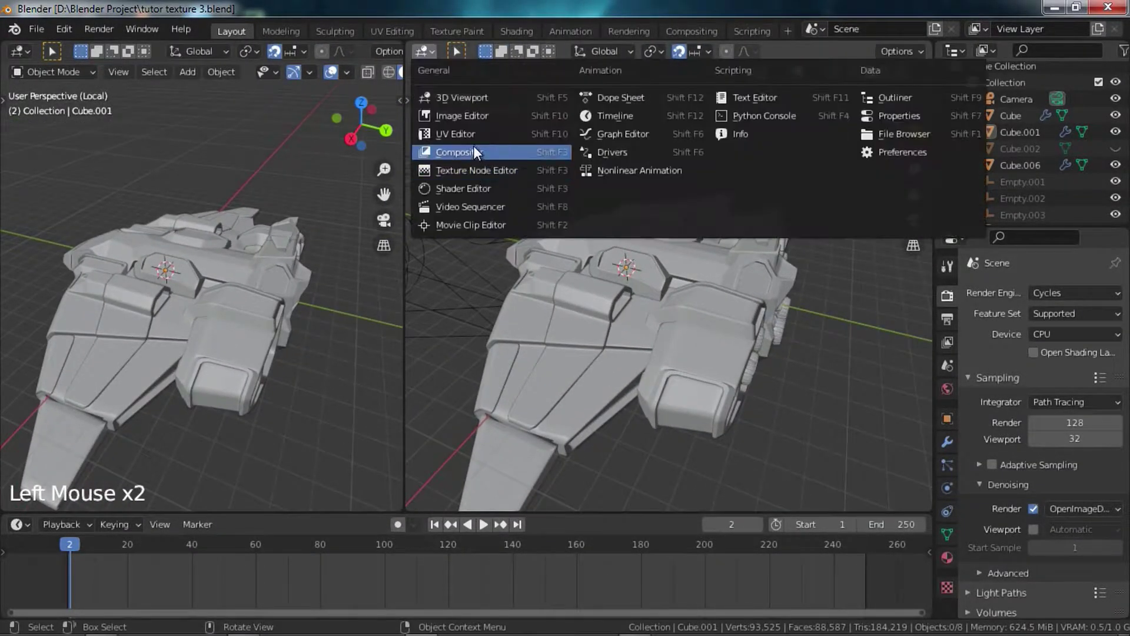
pyautogui.click(472, 185)
# - Select the hull object Cube.001, bring its Material.001 nodes into view and show the ship in Rendered shading
pyautogui.click(191, 344)
pyautogui.press('n')
pyautogui.scroll(-14, 773, 298)
pyautogui.moveTo(772, 298)
pyautogui.mouseDown(button='middle')
pyautogui.moveTo(863, 231)
pyautogui.moveTo(687, 208)
pyautogui.moveTo(759, 428)
pyautogui.moveTo(781, 287)
pyautogui.mouseUp(button='middle')
pyautogui.scroll(-3, 762, 430)
pyautogui.scroll(5, 633, 341)
pyautogui.moveTo(633, 340); pyautogui.dragTo(860, 132, button='middle')
pyautogui.scroll(4, 859, 133)
pyautogui.moveTo(719, 178); pyautogui.dragTo(714, 263, button='middle')
pyautogui.press('z')
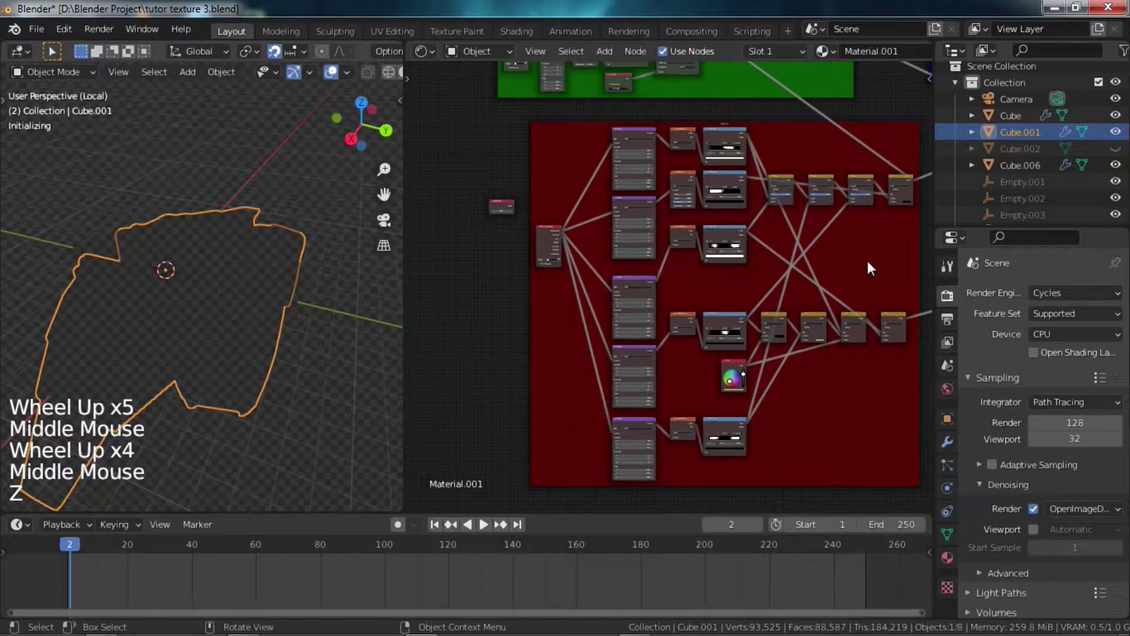
# - Preview the upper row's Mix nodes and the ColorRamp masks of the red frame on the hull
pyautogui.moveTo(814, 257); pyautogui.dragTo(787, 249, button='middle')
pyautogui.scroll(5, 839, 202)
pyautogui.moveTo(684, 287); pyautogui.dragTo(680, 292, button='middle')
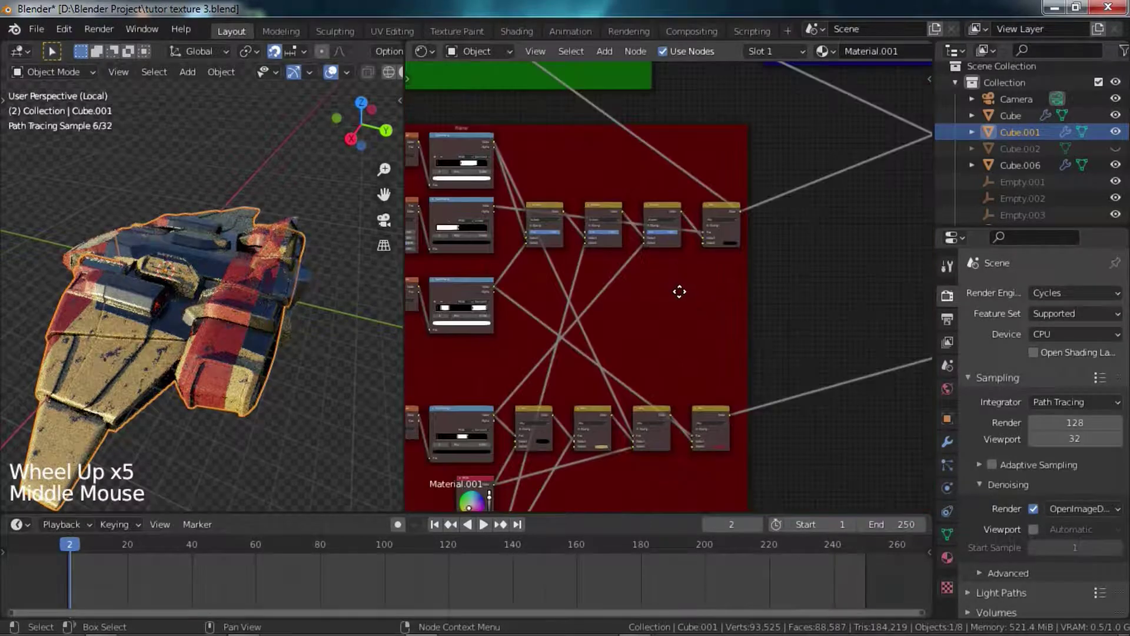
pyautogui.moveTo(695, 249); pyautogui.dragTo(719, 200, button='middle')
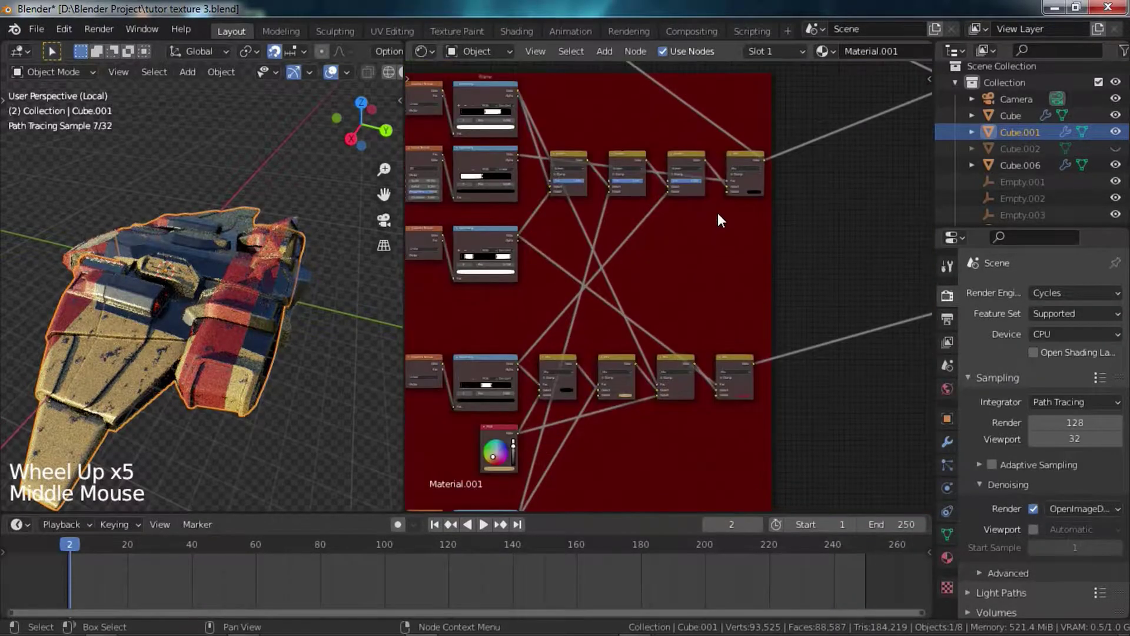
pyautogui.keyDown('ctrl'); pyautogui.keyDown('shift'); pyautogui.click(747, 157); pyautogui.keyUp('shift'); pyautogui.keyUp('ctrl')
pyautogui.keyDown('ctrl'); pyautogui.keyDown('shift'); pyautogui.click(694, 154); pyautogui.keyUp('shift'); pyautogui.keyUp('ctrl')
pyautogui.keyDown('ctrl'); pyautogui.keyDown('shift'); pyautogui.click(635, 153); pyautogui.keyUp('shift'); pyautogui.keyUp('ctrl')
pyautogui.keyDown('ctrl'); pyautogui.keyDown('shift'); pyautogui.click(496, 91); pyautogui.keyUp('shift'); pyautogui.keyUp('ctrl')
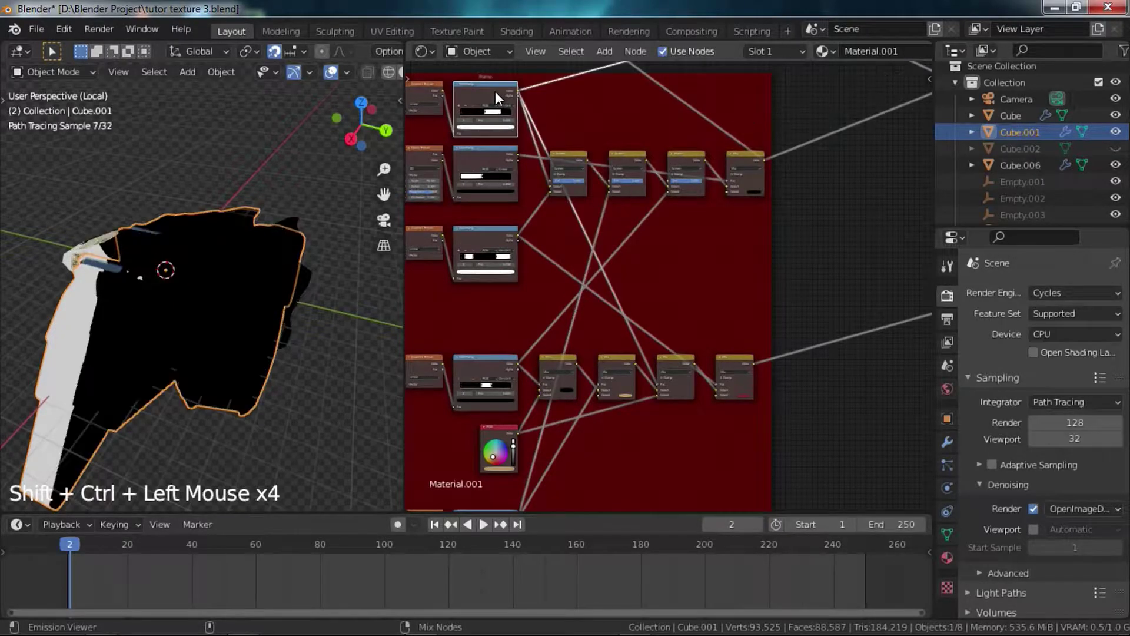
pyautogui.keyDown('ctrl'); pyautogui.keyDown('shift'); pyautogui.click(478, 154); pyautogui.keyUp('shift'); pyautogui.keyUp('ctrl')
pyautogui.keyDown('ctrl'); pyautogui.keyDown('shift'); pyautogui.click(492, 230); pyautogui.keyUp('shift'); pyautogui.keyUp('ctrl')
pyautogui.keyDown('ctrl'); pyautogui.keyDown('shift'); pyautogui.click(499, 369); pyautogui.keyUp('shift'); pyautogui.keyUp('ctrl')
# - Preview the red frame's lower Mix chain and the Principled BSDF it feeds on the hull
pyautogui.moveTo(585, 306); pyautogui.dragTo(727, 189, button='middle')
pyautogui.keyDown('ctrl'); pyautogui.keyDown('shift'); pyautogui.click(628, 397); pyautogui.keyUp('shift'); pyautogui.keyUp('ctrl')
pyautogui.moveTo(812, 301); pyautogui.dragTo(640, 6, button='middle')
pyautogui.moveTo(764, 391); pyautogui.dragTo(772, 444, button='middle')
pyautogui.keyDown('ctrl'); pyautogui.keyDown('shift'); pyautogui.click(673, 335); pyautogui.keyUp('shift'); pyautogui.keyUp('ctrl')
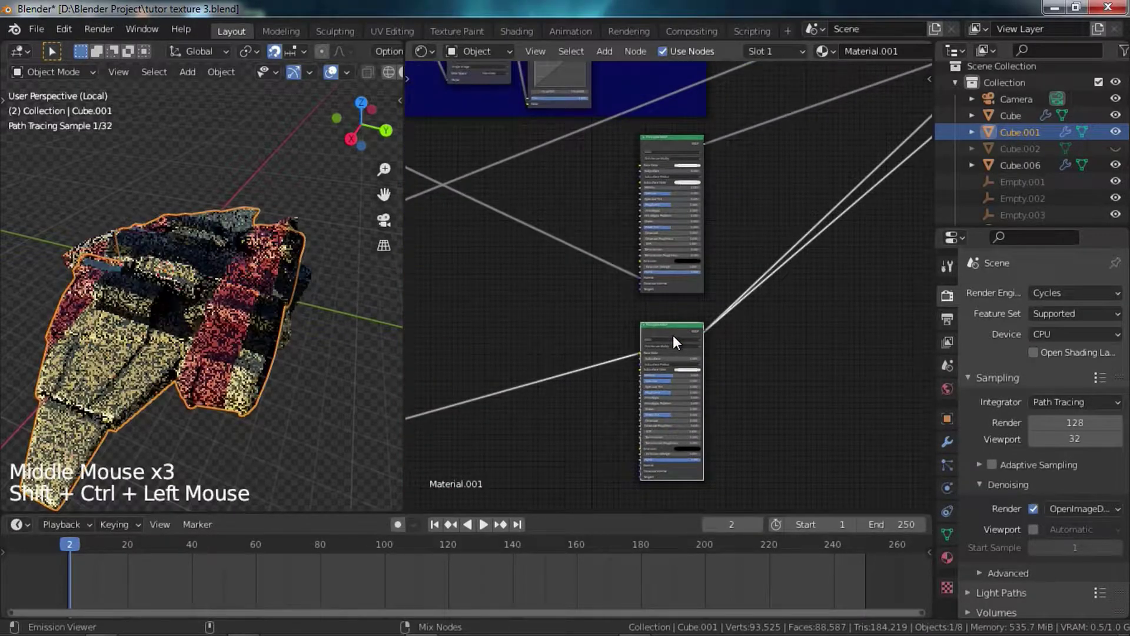
# - Preview each of the other three Principled BSDF shaders of Material.001 on the hull
pyautogui.scroll(-5, 585, 403)
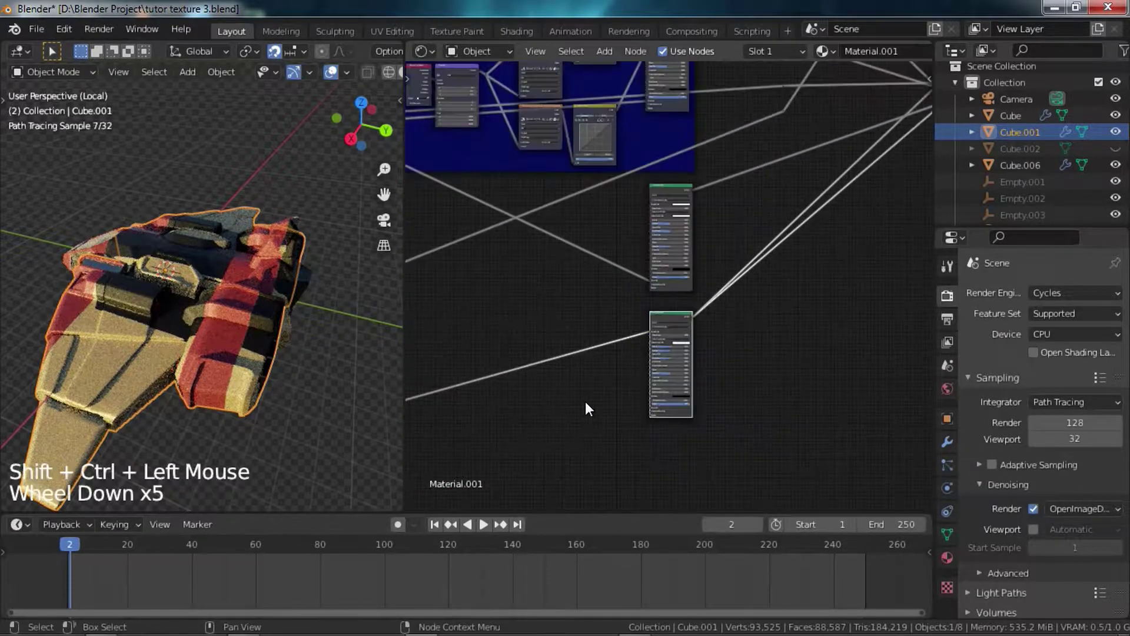
pyautogui.moveTo(671, 397); pyautogui.dragTo(663, 449, button='middle')
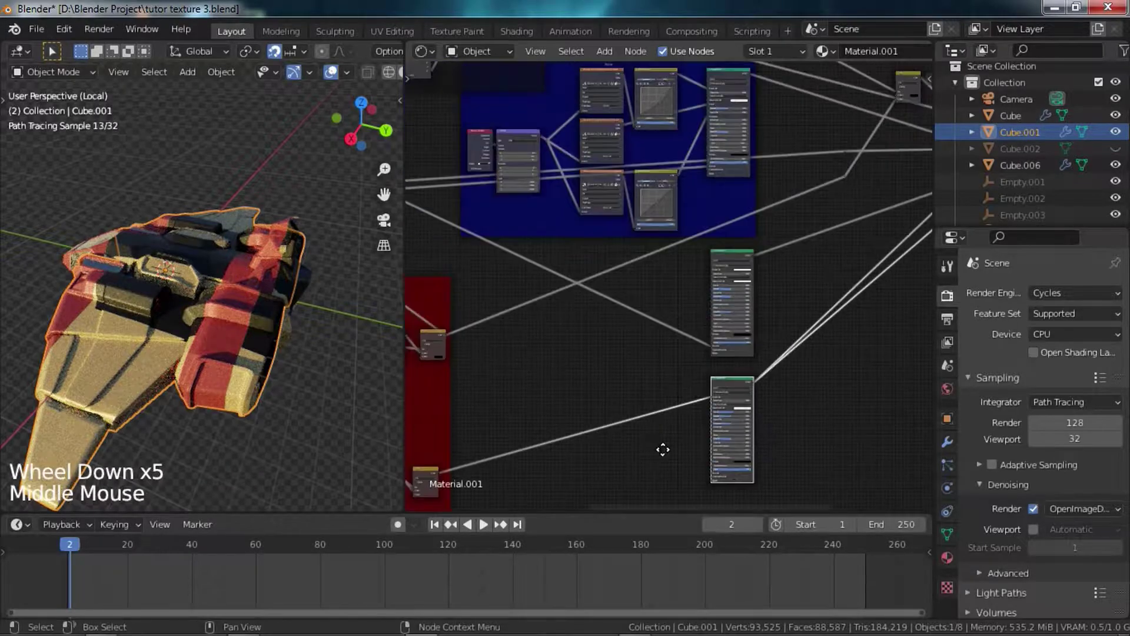
pyautogui.moveTo(759, 300); pyautogui.dragTo(848, 160, button='middle')
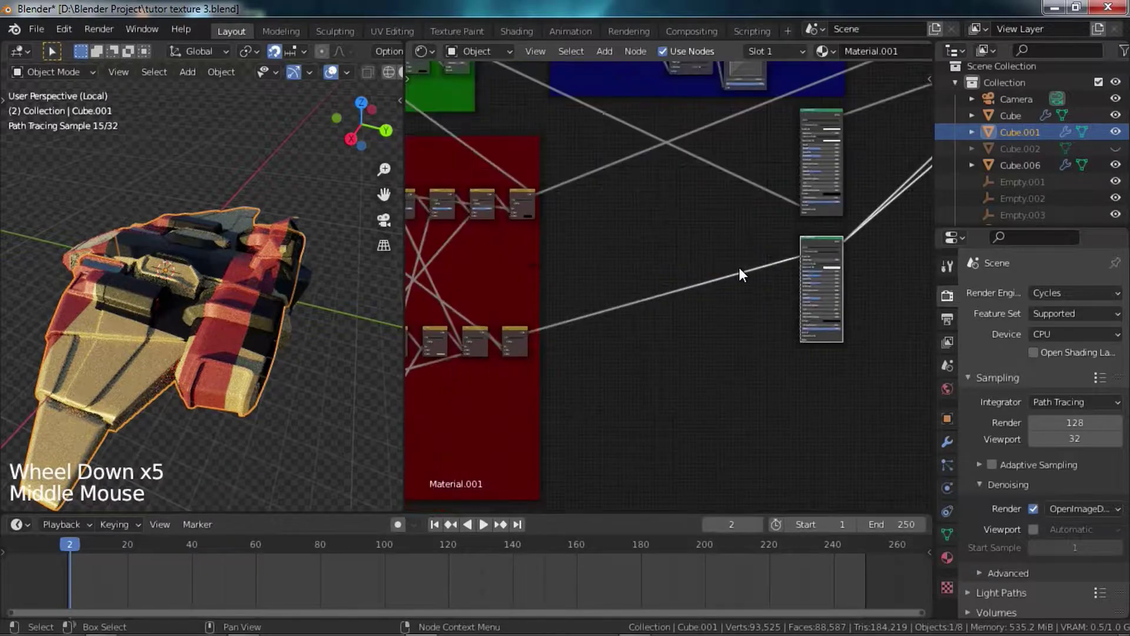
pyautogui.keyDown('ctrl'); pyautogui.keyDown('shift'); pyautogui.click(818, 114); pyautogui.keyUp('shift'); pyautogui.keyUp('ctrl')
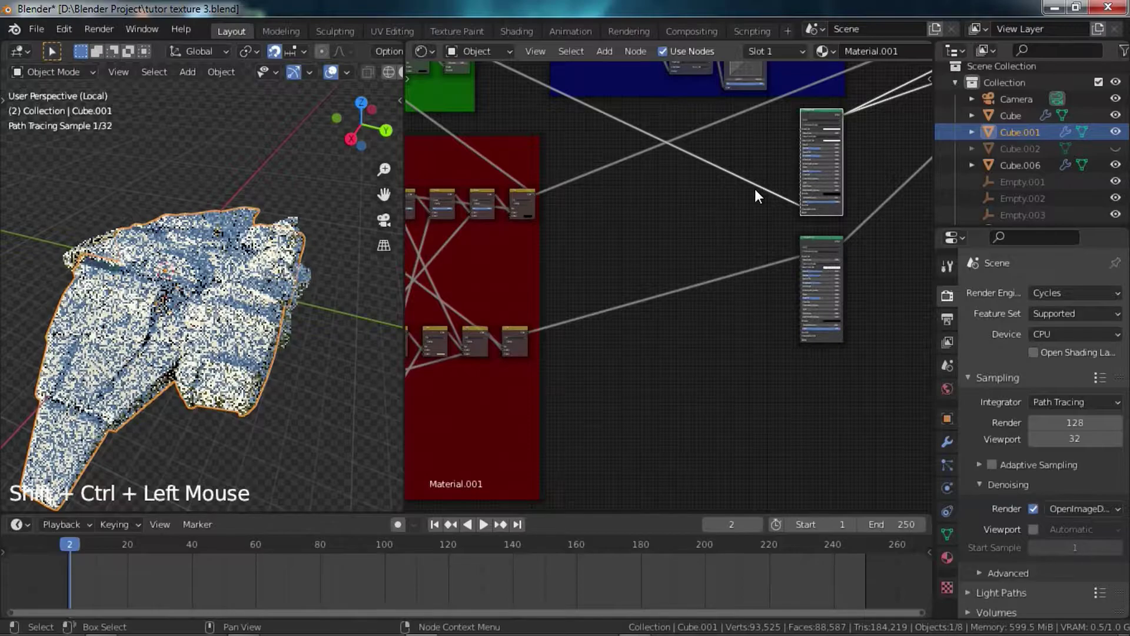
pyautogui.moveTo(754, 202); pyautogui.dragTo(704, 440, button='middle')
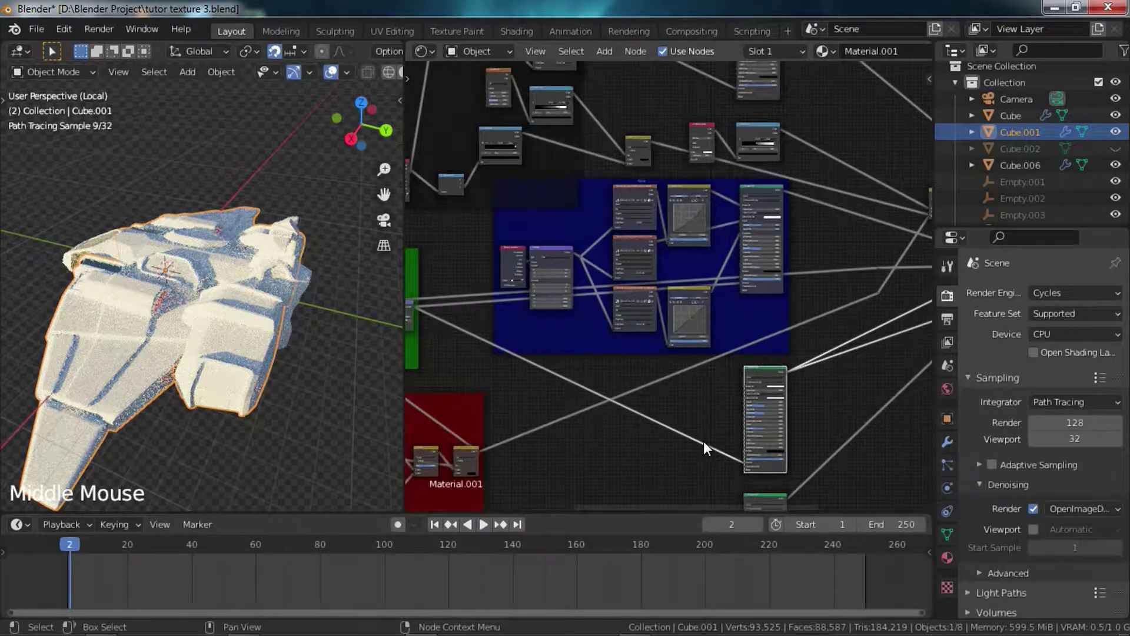
pyautogui.keyDown('ctrl'); pyautogui.keyDown('shift'); pyautogui.click(766, 189); pyautogui.keyUp('shift'); pyautogui.keyUp('ctrl')
pyautogui.moveTo(551, 372); pyautogui.dragTo(641, 178, button='middle')
pyautogui.keyDown('ctrl'); pyautogui.keyDown('shift'); pyautogui.click(838, 234); pyautogui.keyUp('shift'); pyautogui.keyUp('ctrl')
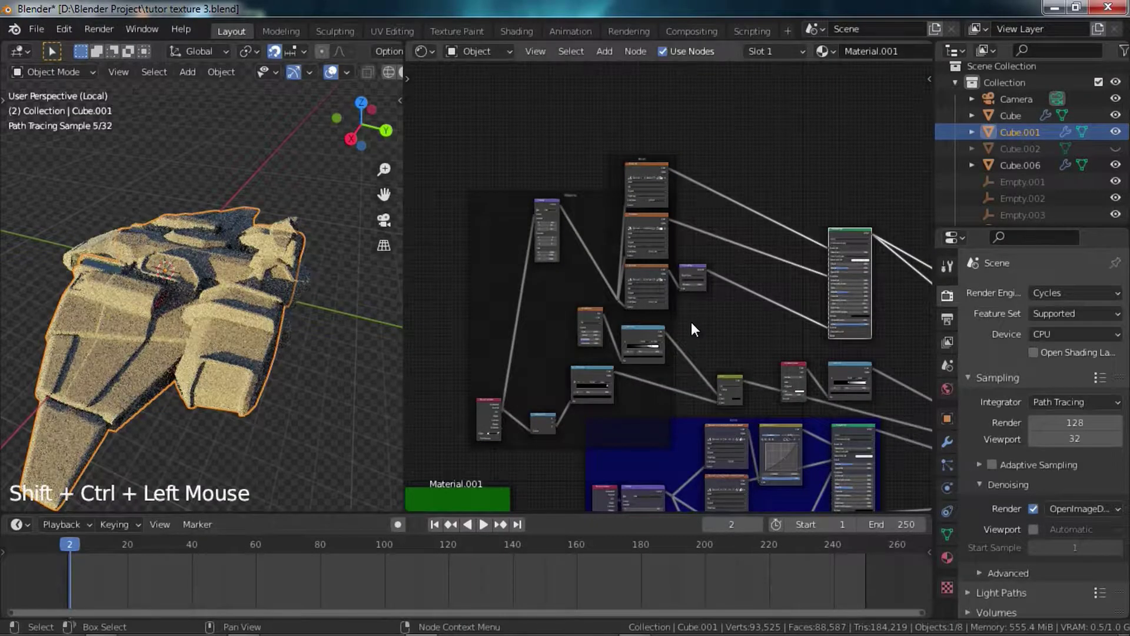
# - Preview the Separate XYZ node's outputs one after another on the hull
pyautogui.moveTo(731, 264); pyautogui.dragTo(722, 274, button='middle')
pyautogui.scroll(2, 540, 401)
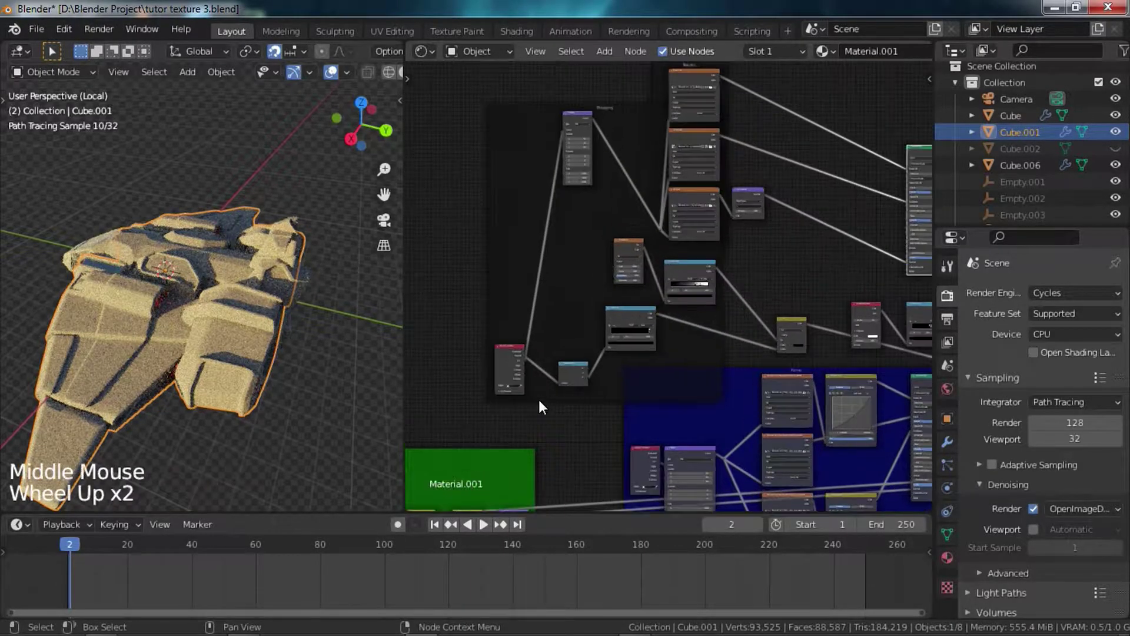
pyautogui.scroll(2, 578, 389)
pyautogui.moveTo(579, 389); pyautogui.dragTo(574, 295, button='middle')
pyautogui.scroll(4, 565, 254)
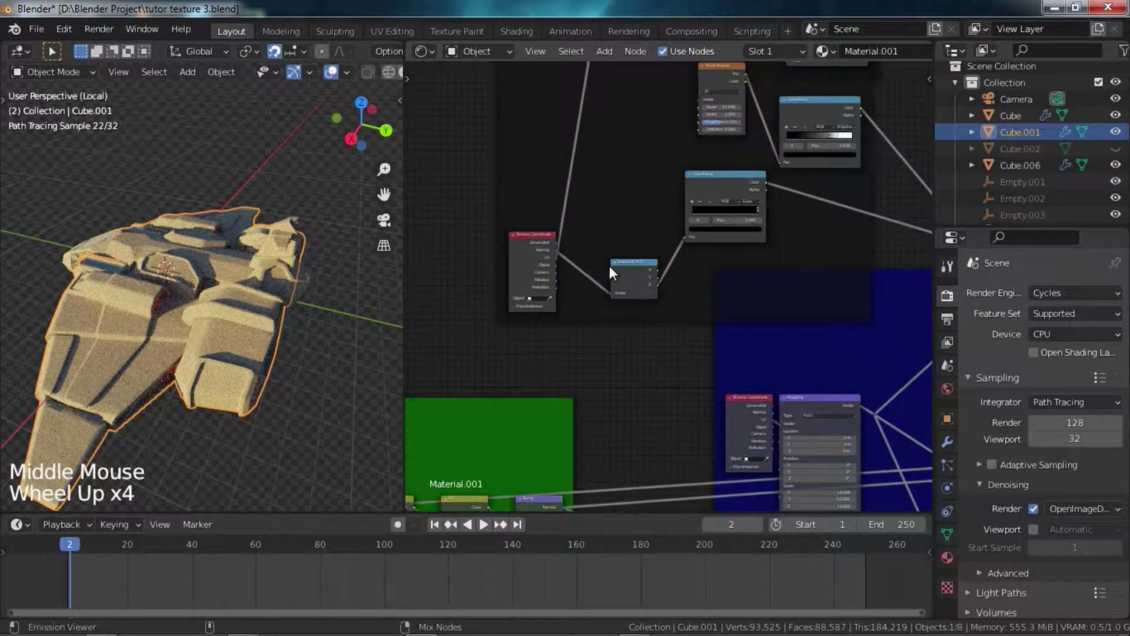
pyautogui.keyDown('ctrl'); pyautogui.keyDown('shift'); pyautogui.click(638, 278); pyautogui.keyUp('shift'); pyautogui.keyUp('ctrl')
pyautogui.keyDown('ctrl'); pyautogui.keyDown('shift'); pyautogui.click(638, 277); pyautogui.keyUp('shift'); pyautogui.keyUp('ctrl')
pyautogui.keyDown('ctrl'); pyautogui.keyDown('shift'); pyautogui.click(638, 278); pyautogui.keyUp('shift'); pyautogui.keyUp('ctrl')
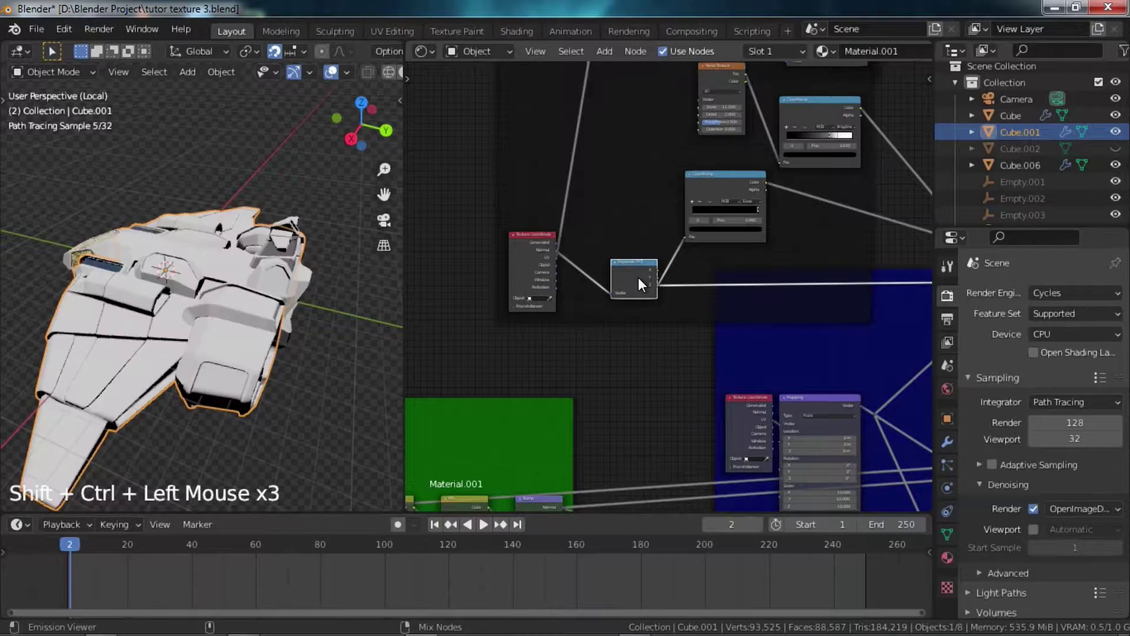
# - Preview the ColorRamp after the Separate XYZ node and the following Mix node, and inspect the ship from another side
pyautogui.keyDown('ctrl'); pyautogui.keyDown('shift'); pyautogui.click(727, 183); pyautogui.keyUp('shift'); pyautogui.keyUp('ctrl')
pyautogui.moveTo(750, 220); pyautogui.dragTo(487, 203, button='middle')
pyautogui.keyDown('ctrl'); pyautogui.keyDown('shift'); pyautogui.click(717, 182); pyautogui.keyUp('shift'); pyautogui.keyUp('ctrl')
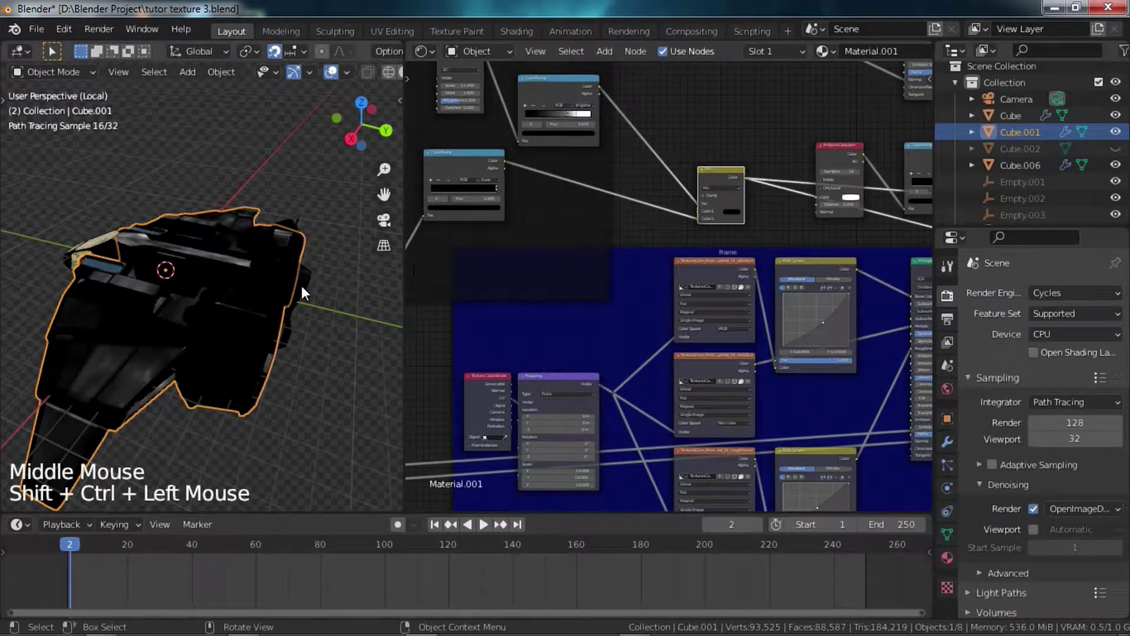
pyautogui.moveTo(419, 271); pyautogui.dragTo(179, 351, button='middle')
pyautogui.scroll(3, 180, 348)
pyautogui.moveTo(421, 170); pyautogui.dragTo(399, 220, button='middle')
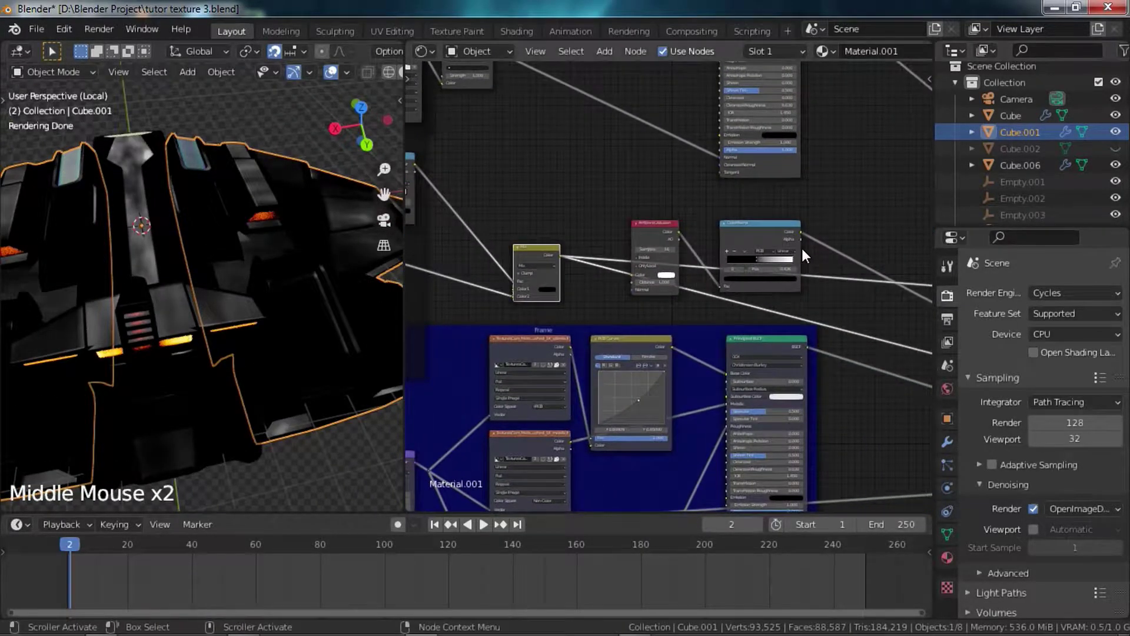
# - Preview the ColorRamp fed by the Ambient Occlusion node on the hull
pyautogui.scroll(3, 802, 249)
pyautogui.keyDown('ctrl'); pyautogui.keyDown('shift'); pyautogui.click(786, 212); pyautogui.keyUp('shift'); pyautogui.keyUp('ctrl')
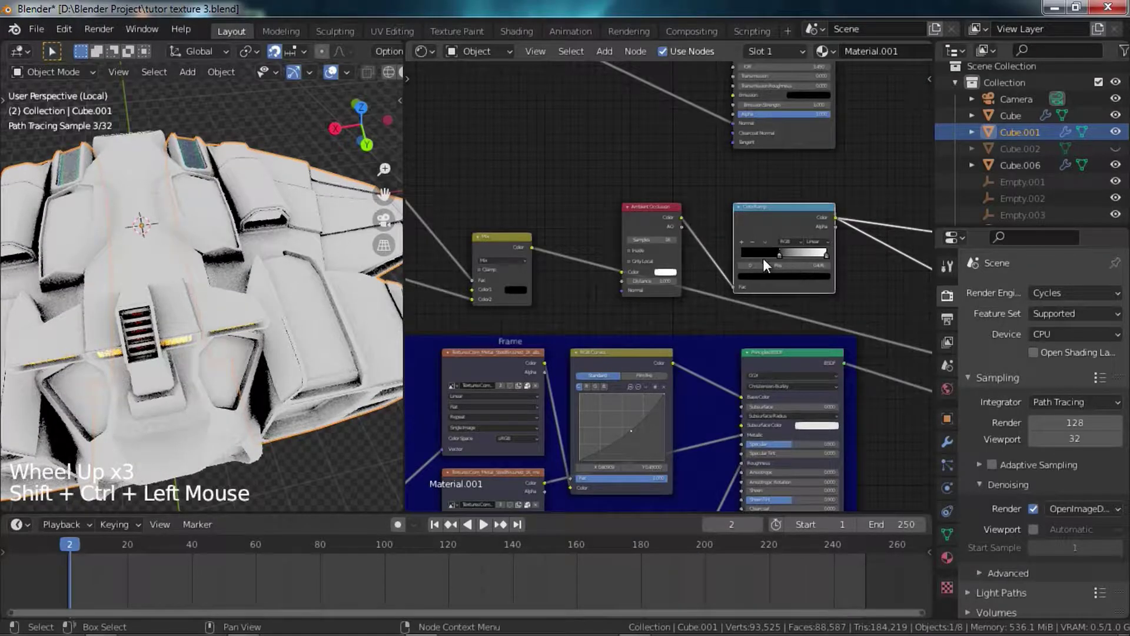
pyautogui.moveTo(708, 249); pyautogui.dragTo(516, 278, button='middle')
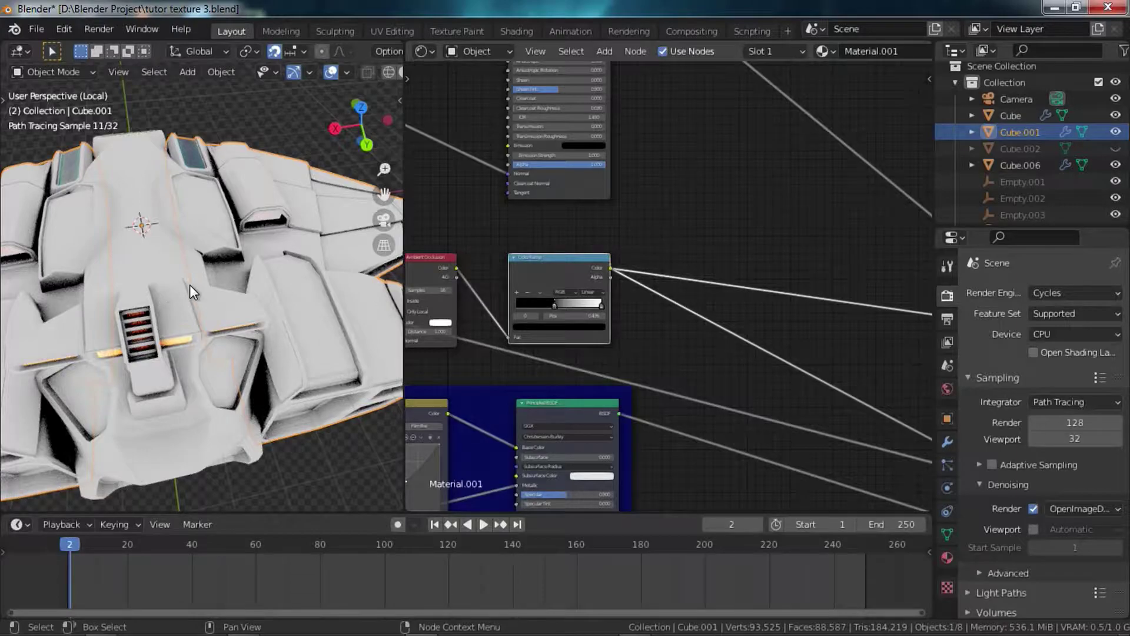
# - Switch back to solid shading and reconnect the final Mix Shader of Material.001 to the Material Output
pyautogui.press('z')
pyautogui.scroll(-2, 290, 306)
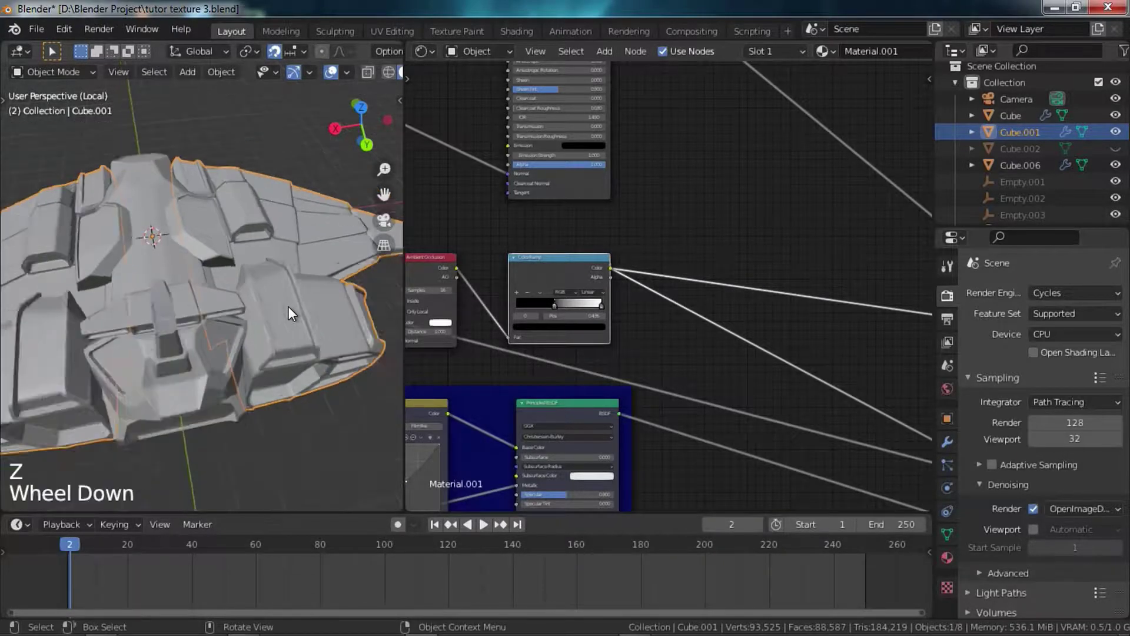
pyautogui.scroll(-18, 615, 290)
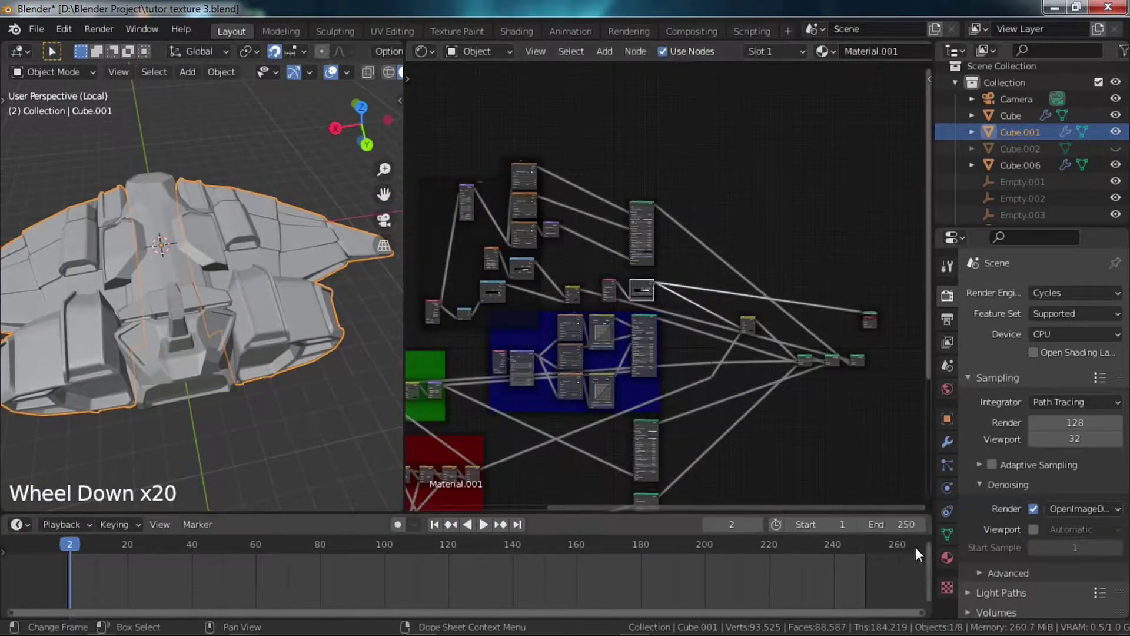
pyautogui.click(947, 557)
pyautogui.moveTo(869, 316); pyautogui.dragTo(738, 271, button='middle')
pyautogui.scroll(9, 691, 302)
# - Add a material slot to the hull object and create a new material in it
pyautogui.click(975, 396)
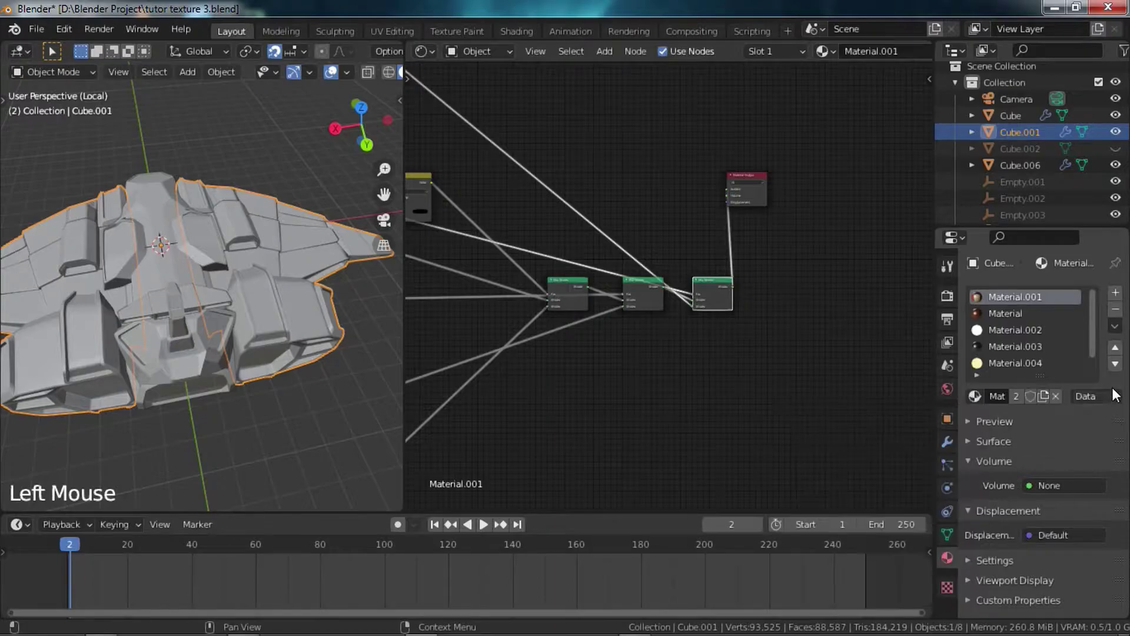
pyautogui.click(1115, 293)
pyautogui.click(1047, 392)
pyautogui.scroll(1, 1069, 349)
pyautogui.scroll(-6, 1068, 349)
pyautogui.scroll(7, 1067, 352)
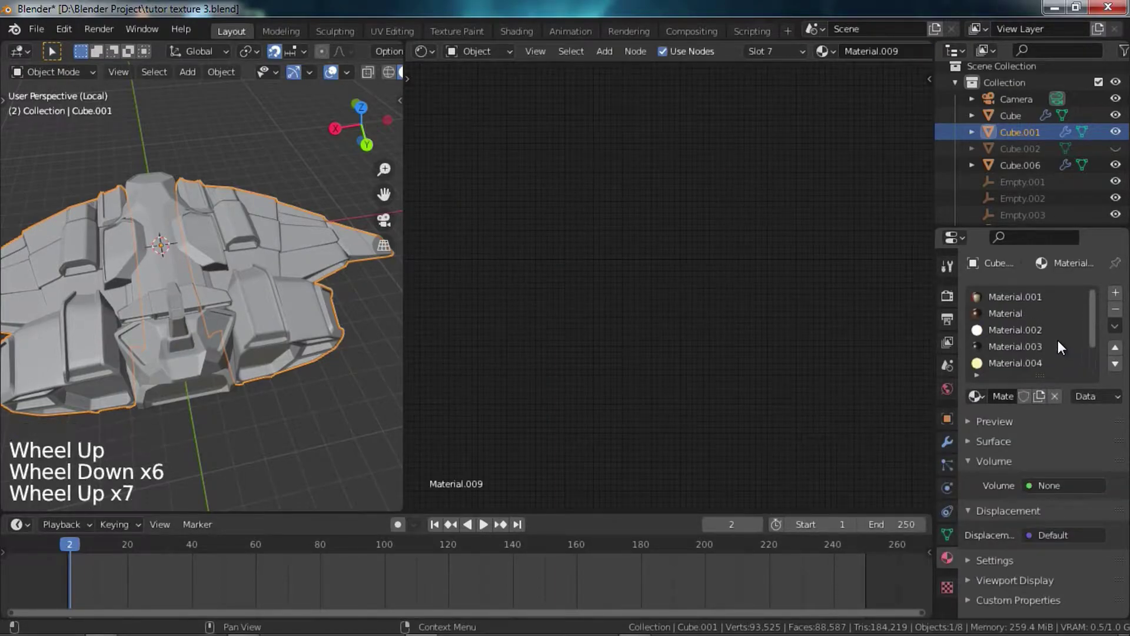
# - Assign Material.009 to the hull's first material slot in place of Material.001 and view it in Rendered shading
pyautogui.click(1005, 303)
pyautogui.click(980, 392)
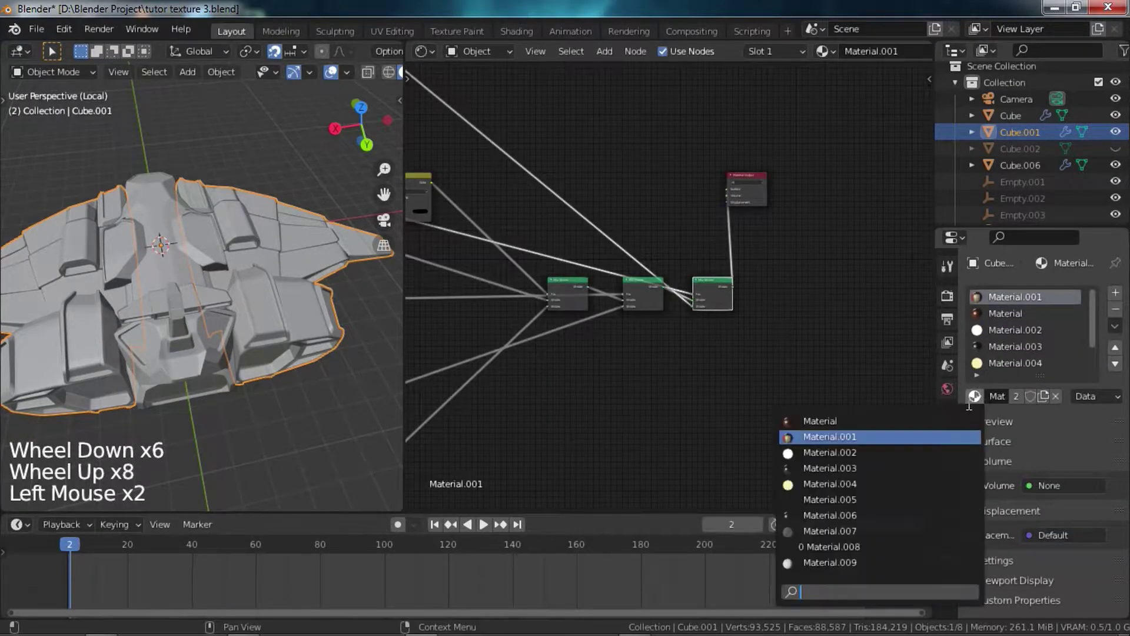
pyautogui.click(830, 563)
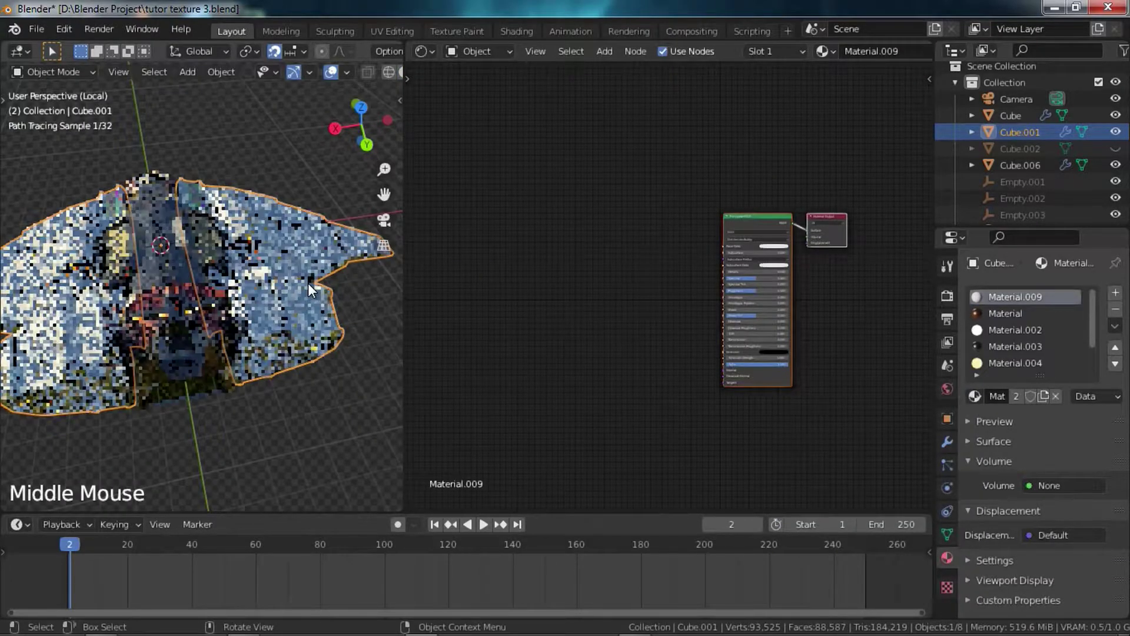
pyautogui.moveTo(335, 284); pyautogui.dragTo(189, 281, button='middle')
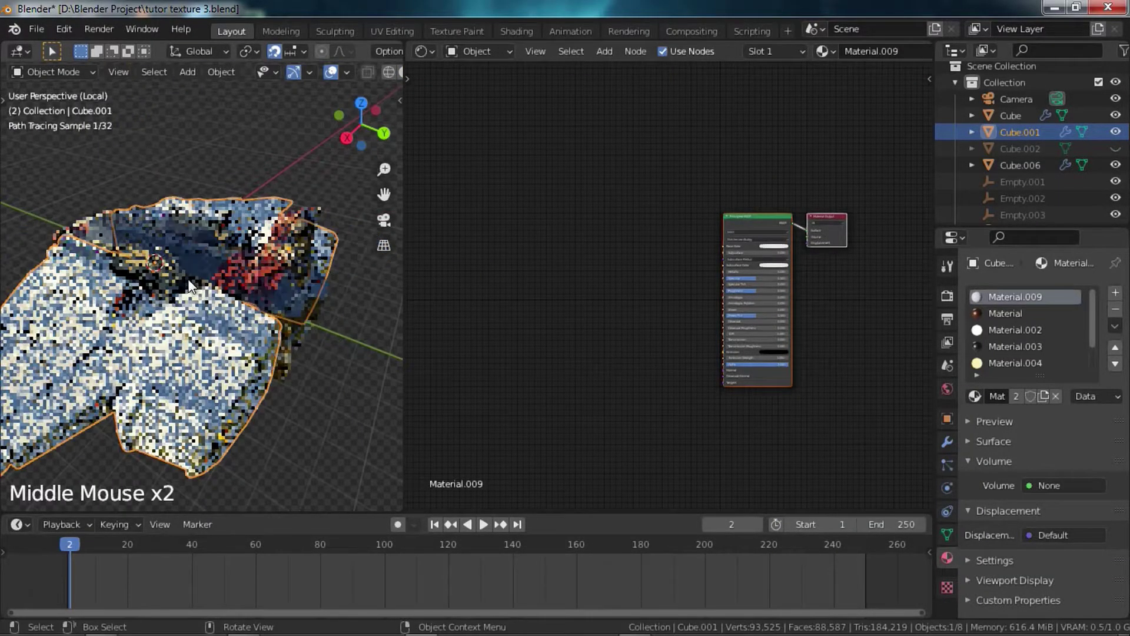
# - Select the central body object Cube and assign Material.009 to its first material slot
pyautogui.click(189, 265)
pyautogui.click(1027, 296)
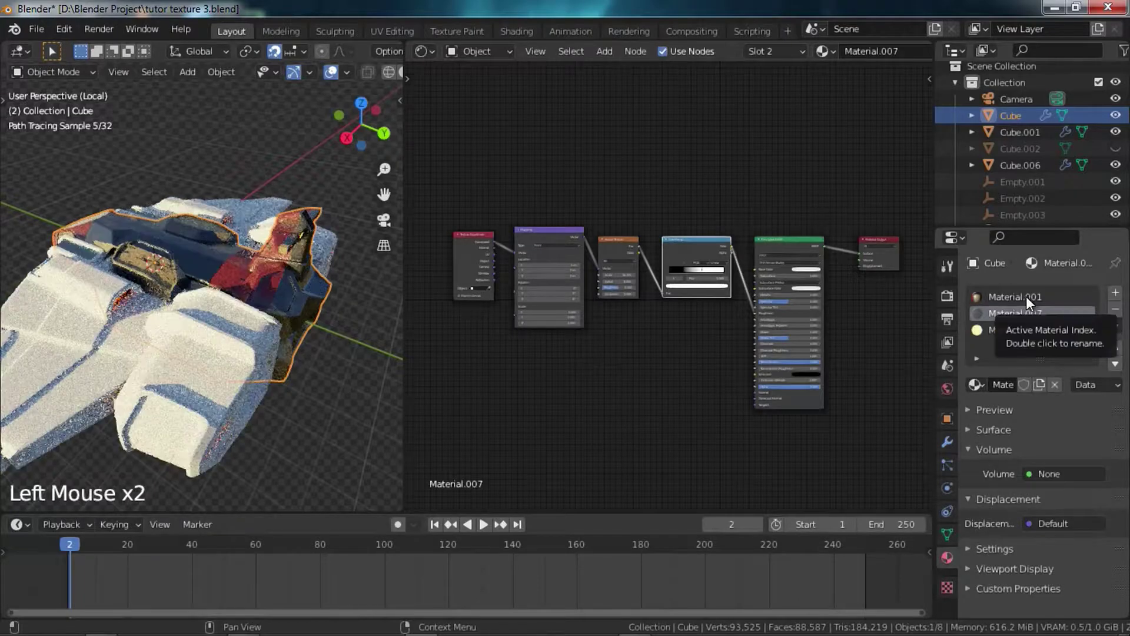
pyautogui.click(978, 385)
pyautogui.click(830, 549)
# - Add an Ambient Occlusion node to Material.009, placed above and to the left of the Principled BSDF
pyautogui.moveTo(666, 331); pyautogui.dragTo(773, 292, button='middle')
pyautogui.scroll(5, 772, 291)
pyautogui.moveTo(592, 230); pyautogui.dragTo(566, 419, button='middle')
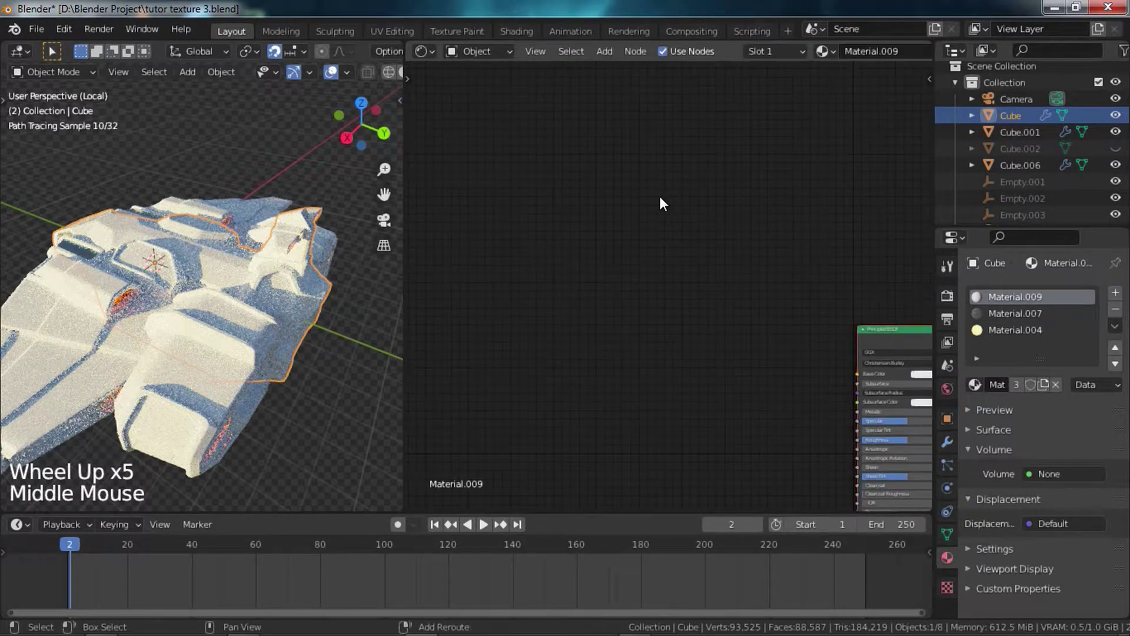
pyautogui.hotkey('shift', 'a')
pyautogui.moveTo(623, 148)
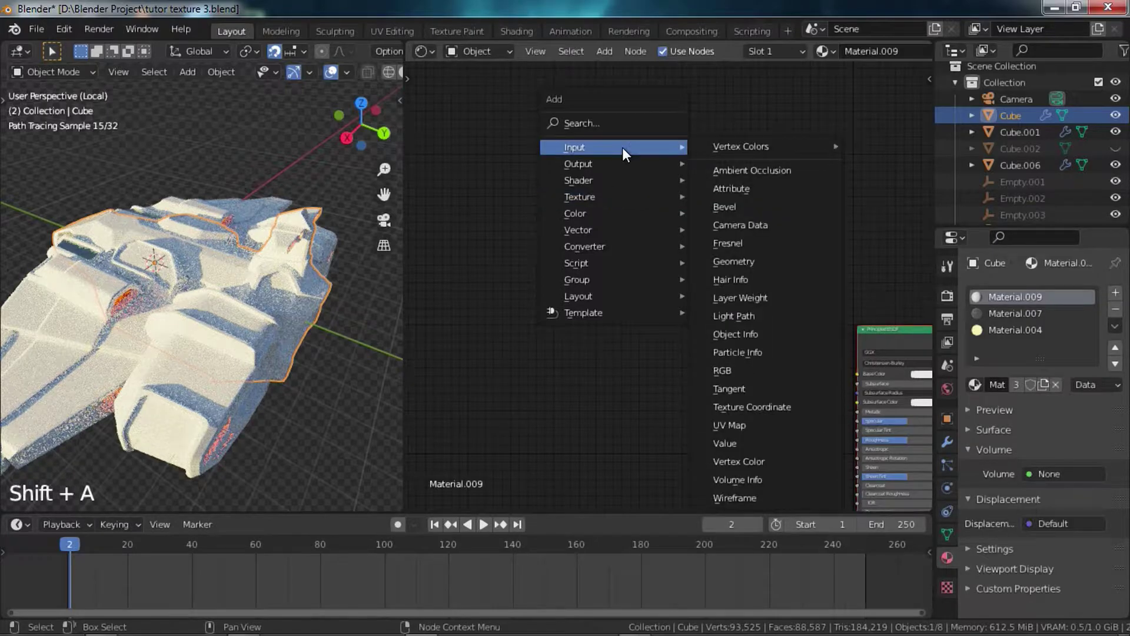
pyautogui.click(744, 169)
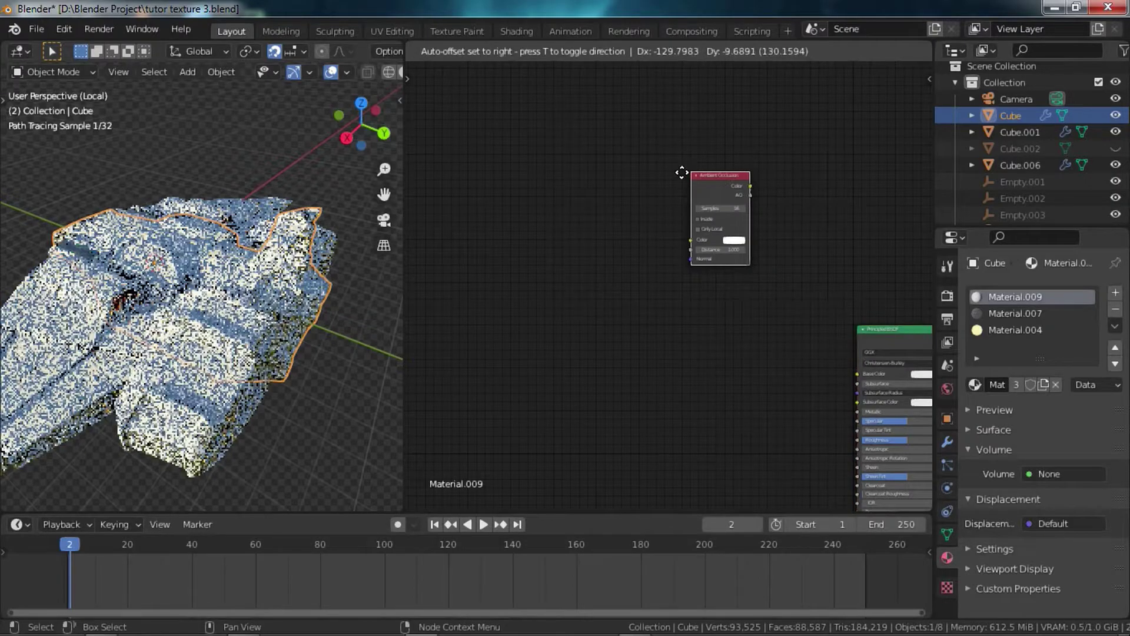
pyautogui.click(681, 173)
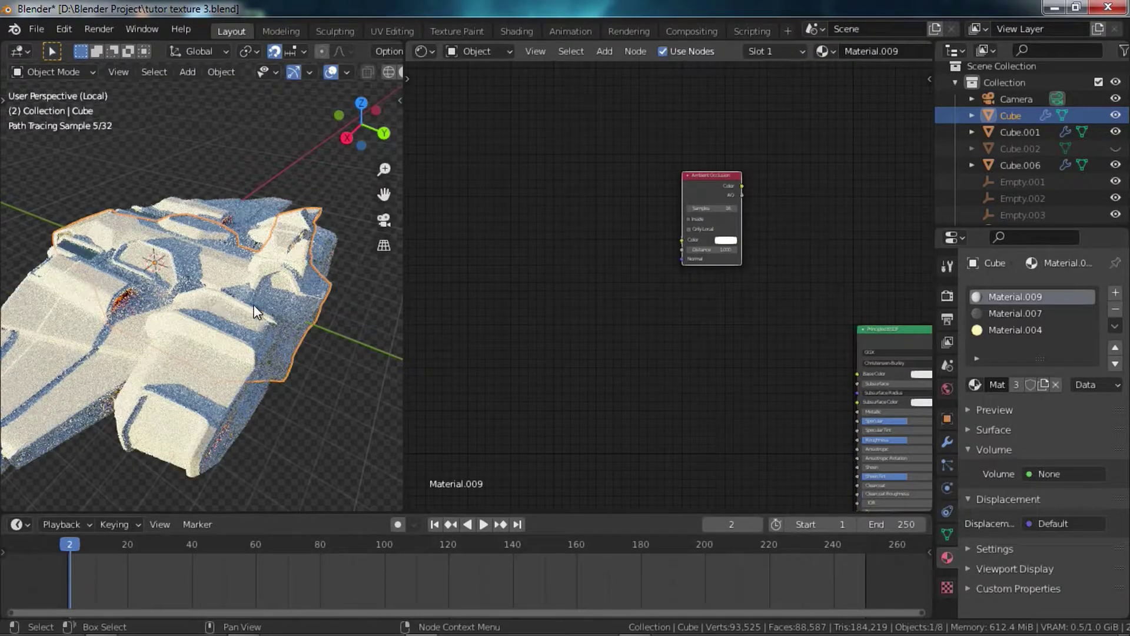
# - Preview the Ambient Occlusion node's Color output on the ship through a Viewer node
pyautogui.moveTo(256, 311); pyautogui.dragTo(267, 310, button='middle')
pyautogui.scroll(2, 268, 310)
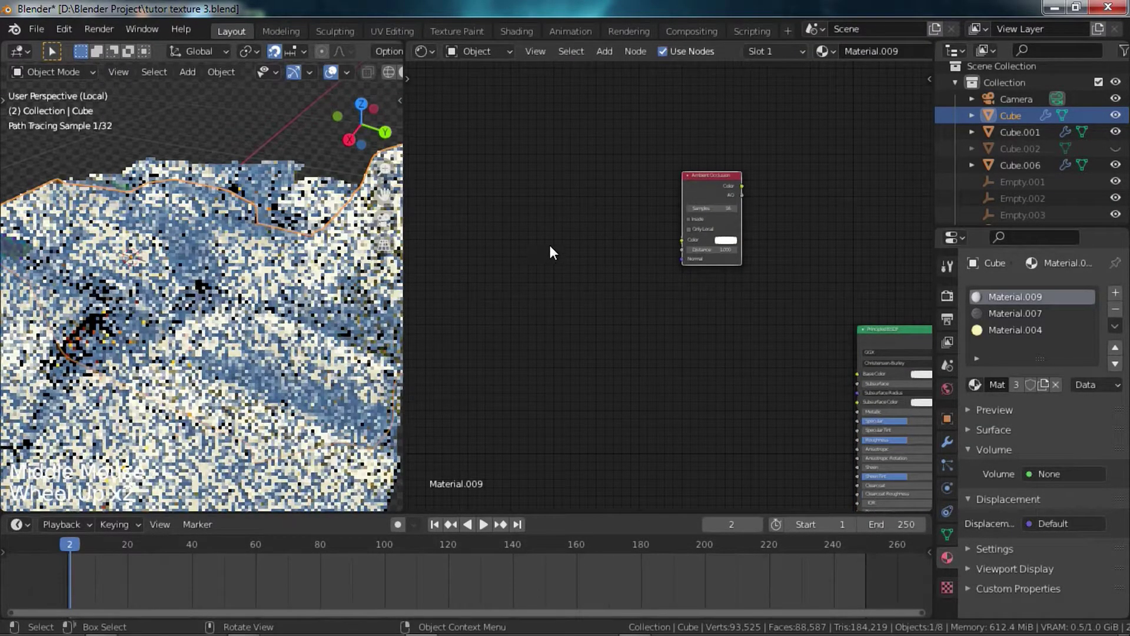
pyautogui.moveTo(610, 288); pyautogui.dragTo(602, 306, button='middle')
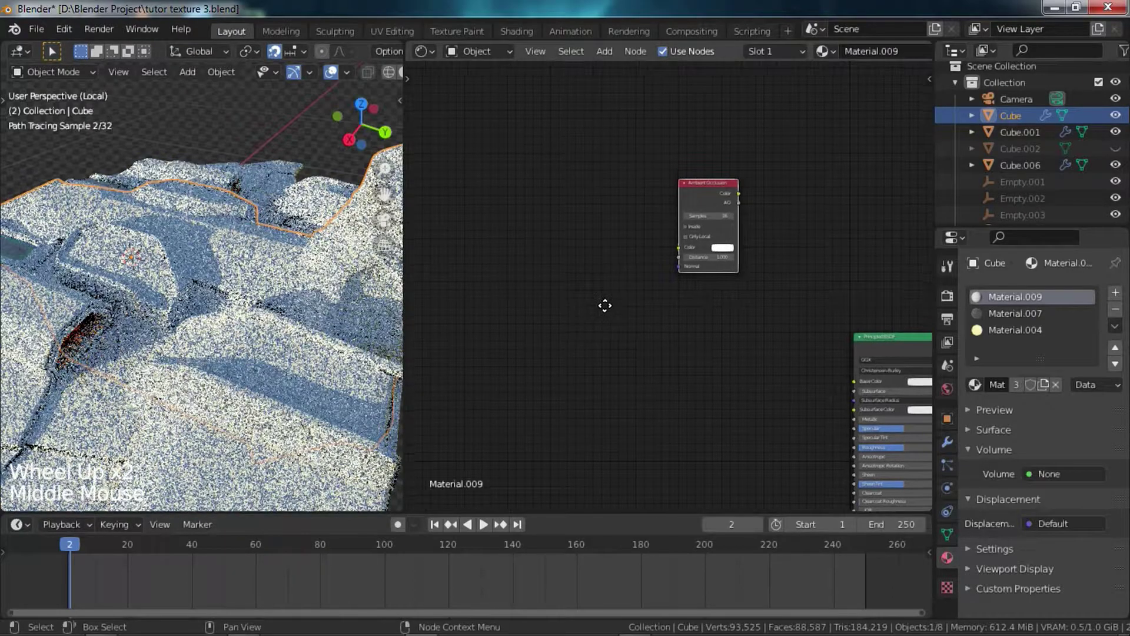
pyautogui.scroll(2, 693, 205)
pyautogui.keyDown('ctrl'); pyautogui.keyDown('shift'); pyautogui.click(693, 207); pyautogui.keyUp('shift'); pyautogui.keyUp('ctrl')
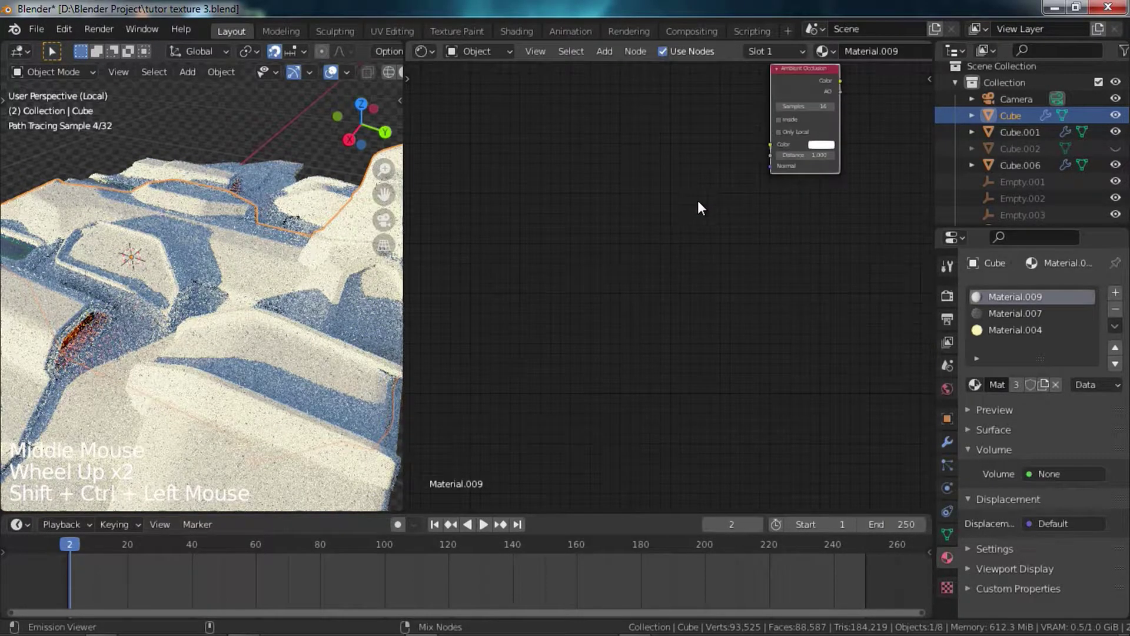
pyautogui.moveTo(698, 200); pyautogui.dragTo(625, 262, button='middle')
pyautogui.moveTo(554, 344); pyautogui.dragTo(568, 324, button='middle')
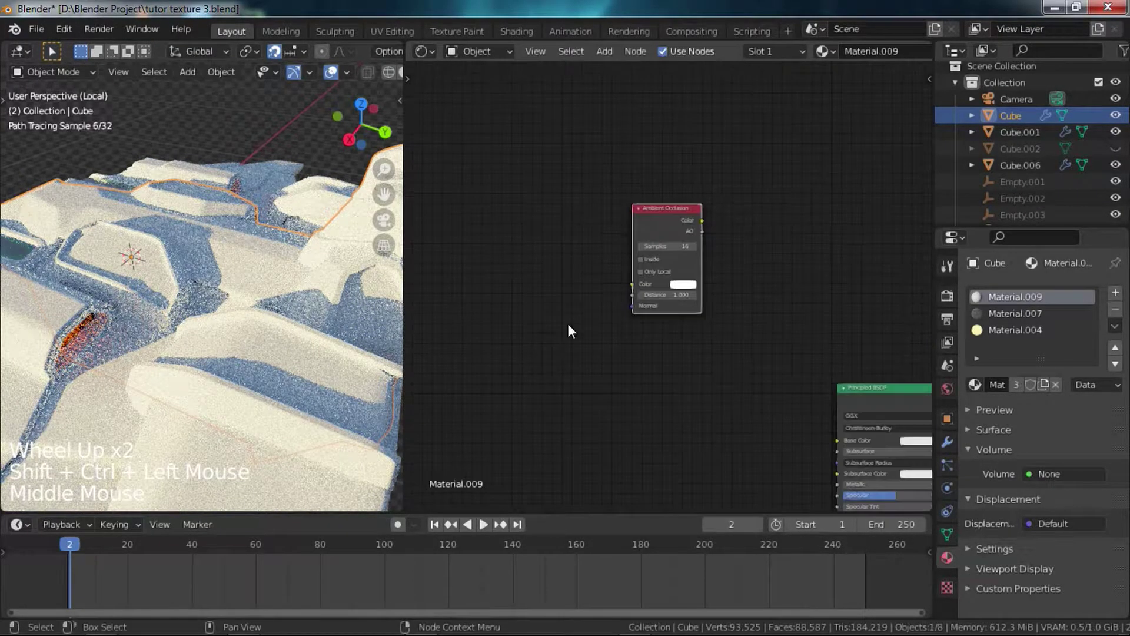
pyautogui.keyDown('ctrl'); pyautogui.keyDown('shift'); pyautogui.click(676, 211); pyautogui.keyUp('shift'); pyautogui.keyUp('ctrl')
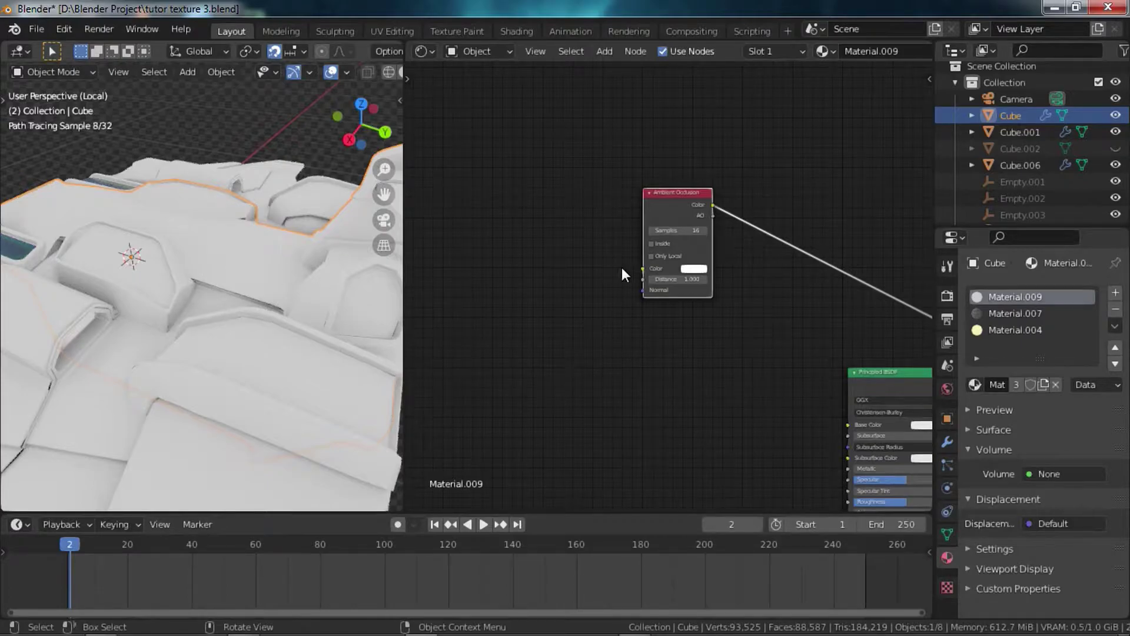
# - Insert a ColorRamp between the Ambient Occlusion and Viewer nodes and move its black stop to about 0.809
pyautogui.moveTo(744, 285); pyautogui.dragTo(569, 291, button='middle')
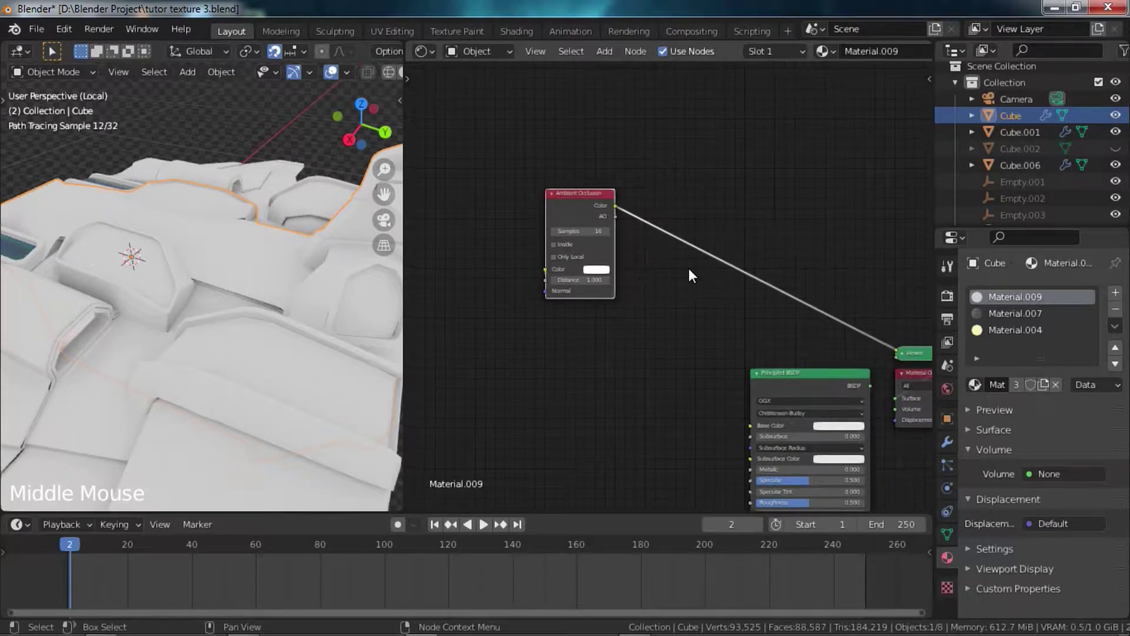
pyautogui.hotkey('shift', 'a')
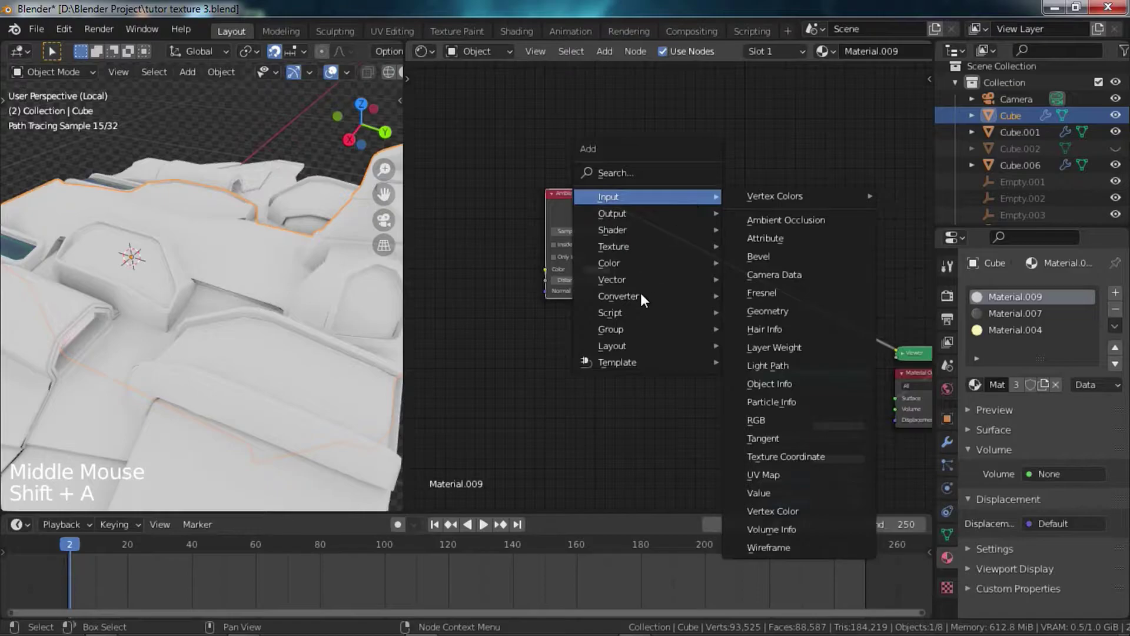
pyautogui.moveTo(677, 298)
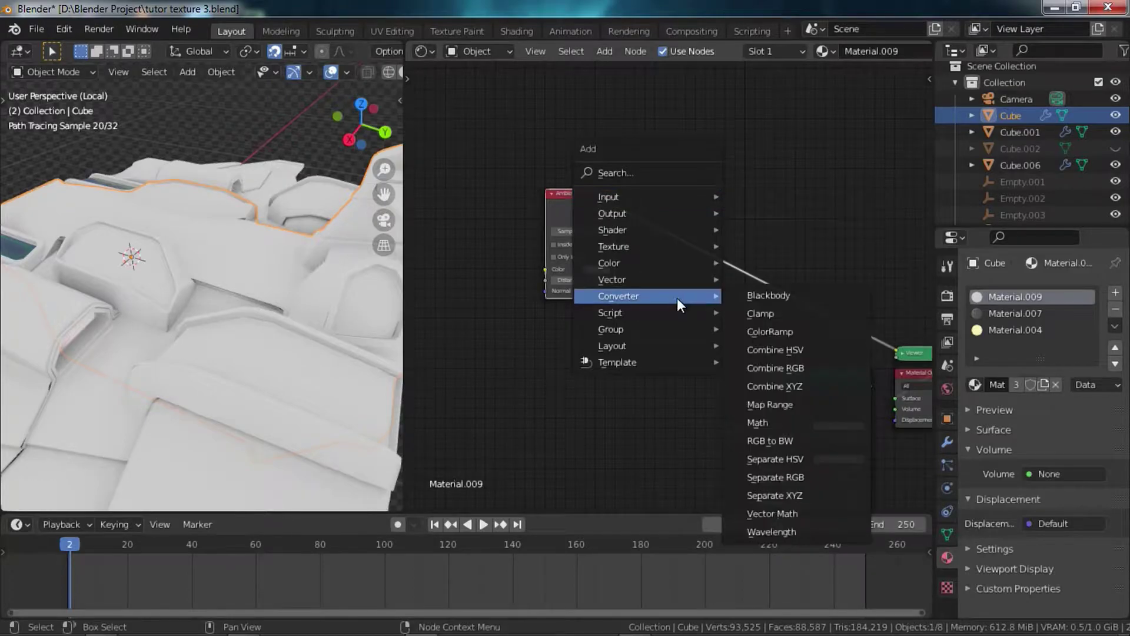
pyautogui.click(769, 331)
pyautogui.click(652, 209)
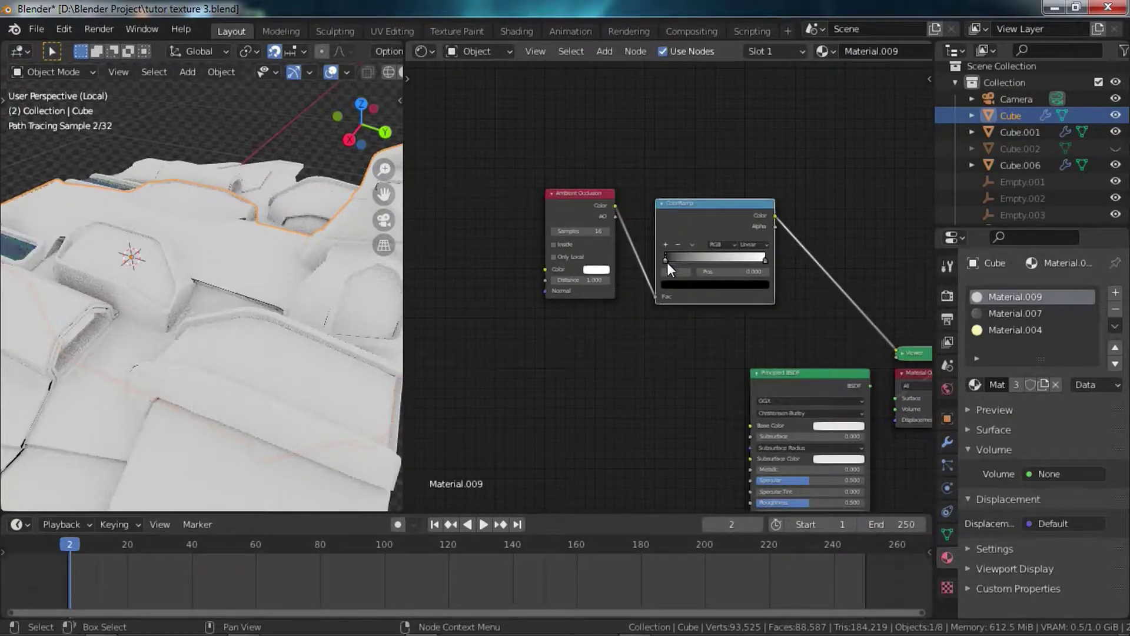
pyautogui.moveTo(673, 256); pyautogui.dragTo(764, 263)
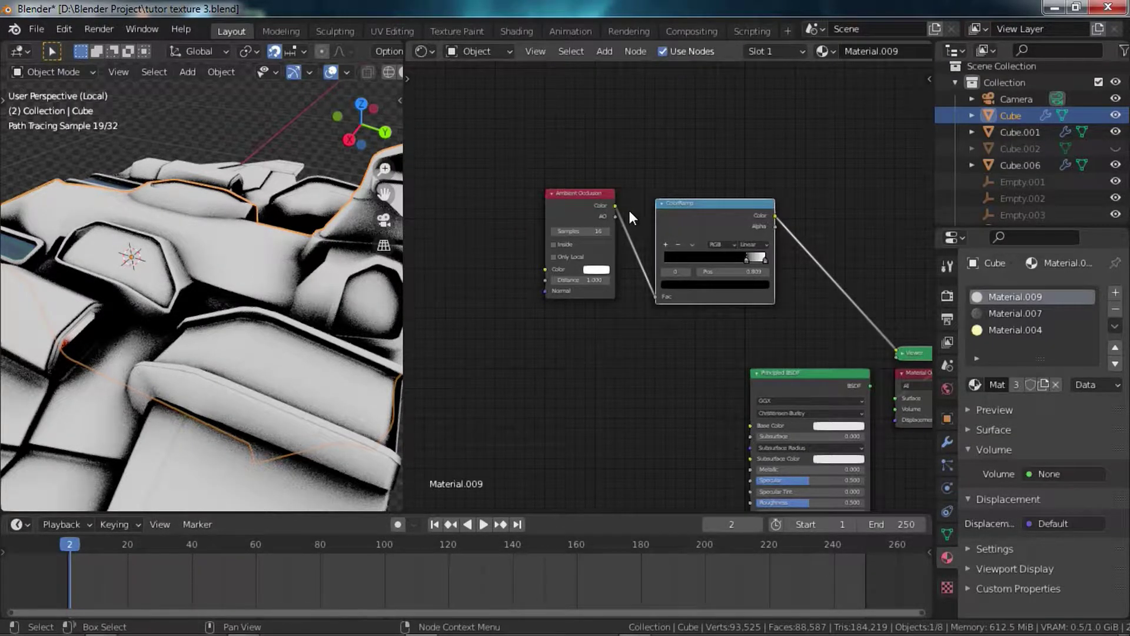
pyautogui.click(612, 171)
pyautogui.scroll(-6, 612, 157)
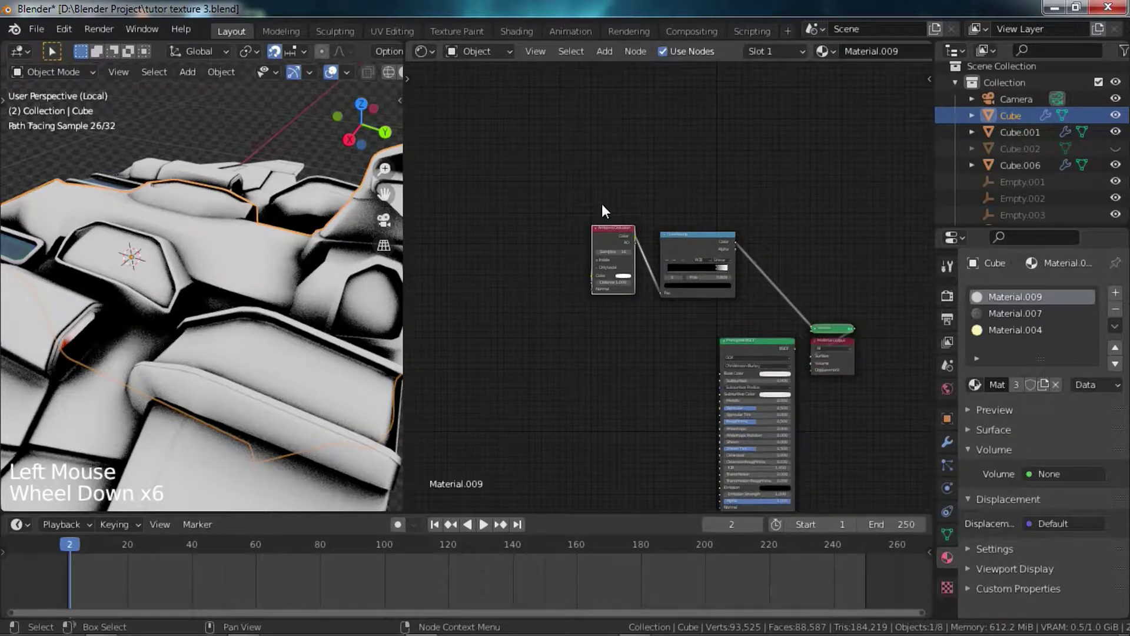
pyautogui.moveTo(597, 222); pyautogui.dragTo(594, 242, button='middle')
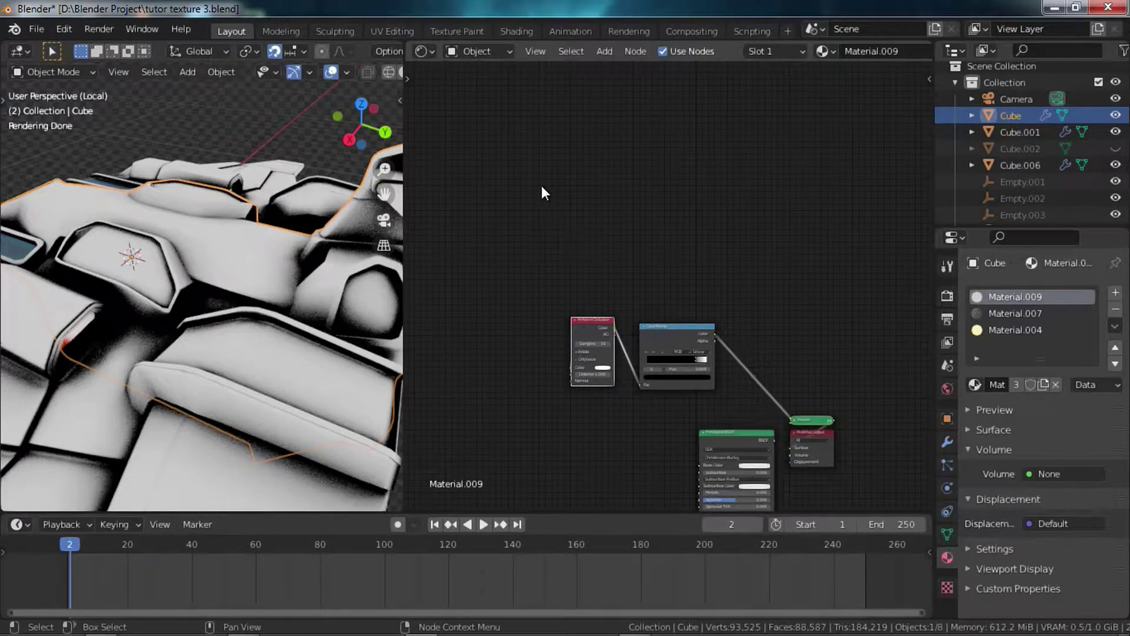
pyautogui.hotkey('shift', 'a')
pyautogui.moveTo(541, 186)
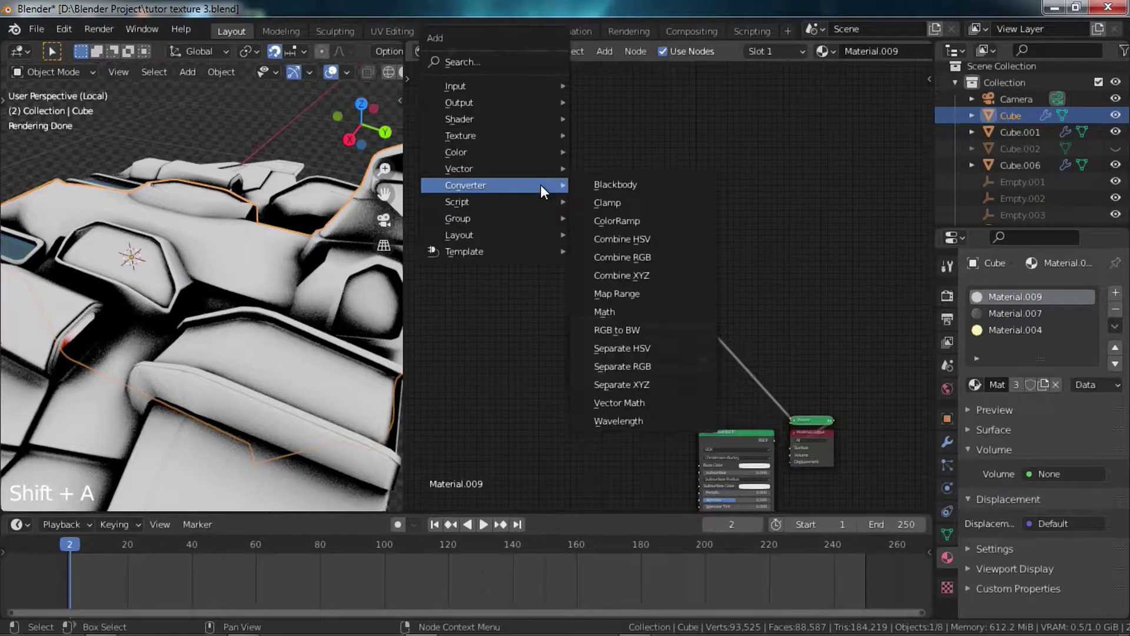
pyautogui.scroll(-6, 281, 173)
pyautogui.scroll(3, 214, 307)
pyautogui.hotkey('shift', 'a')
pyautogui.moveTo(535, 116)
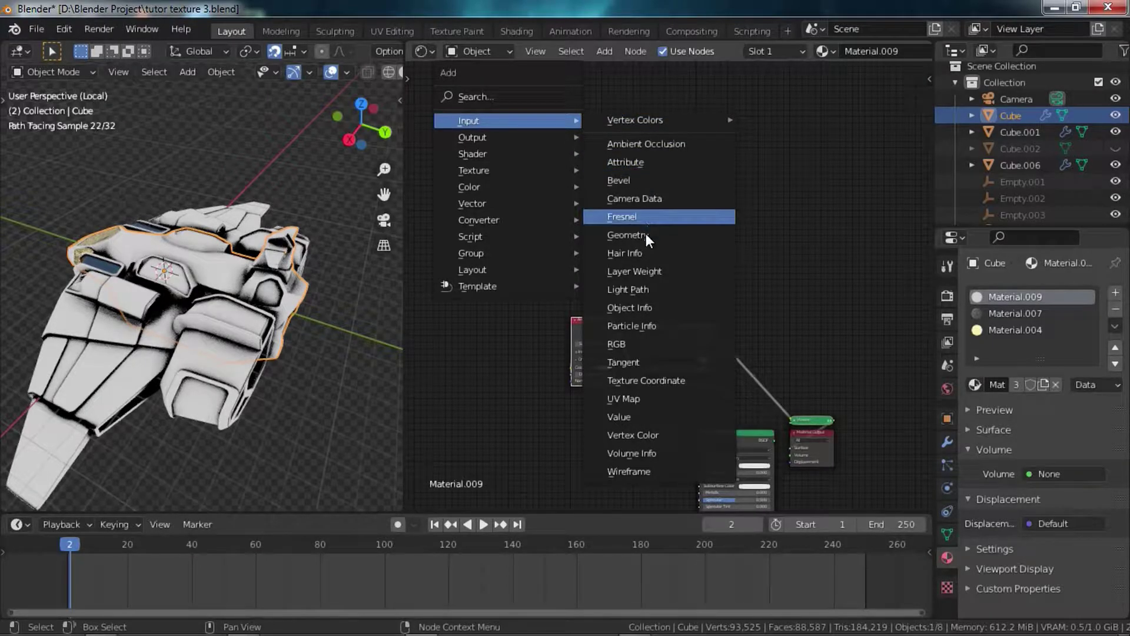
pyautogui.click(644, 308)
pyautogui.click(534, 206)
pyautogui.hotkey('shift', 'a')
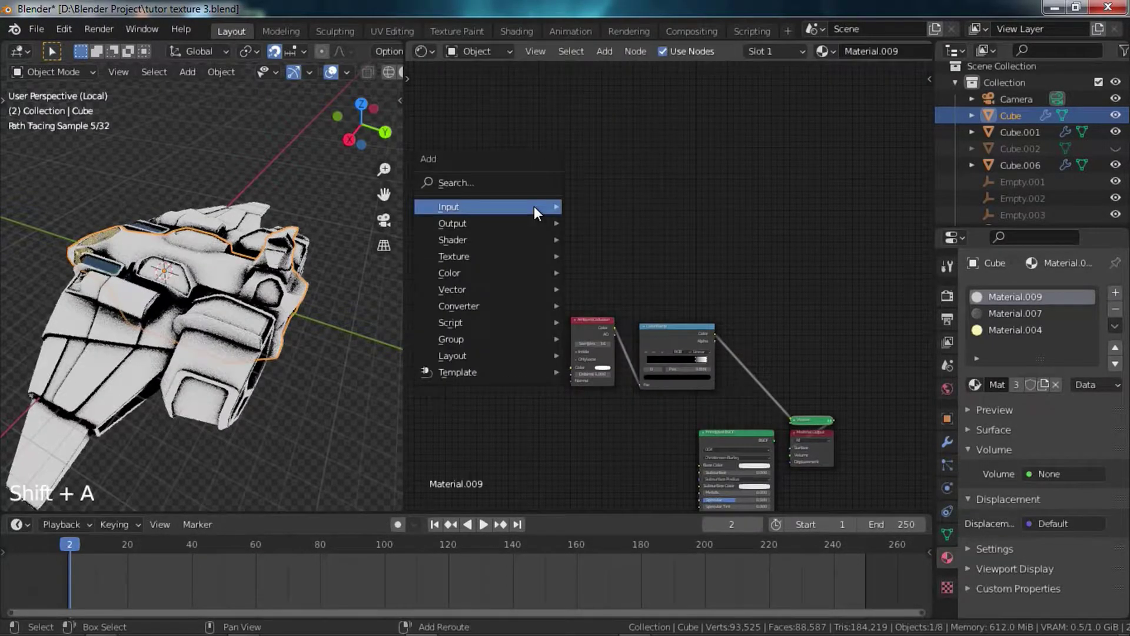
pyautogui.moveTo(534, 206)
pyautogui.click(644, 320)
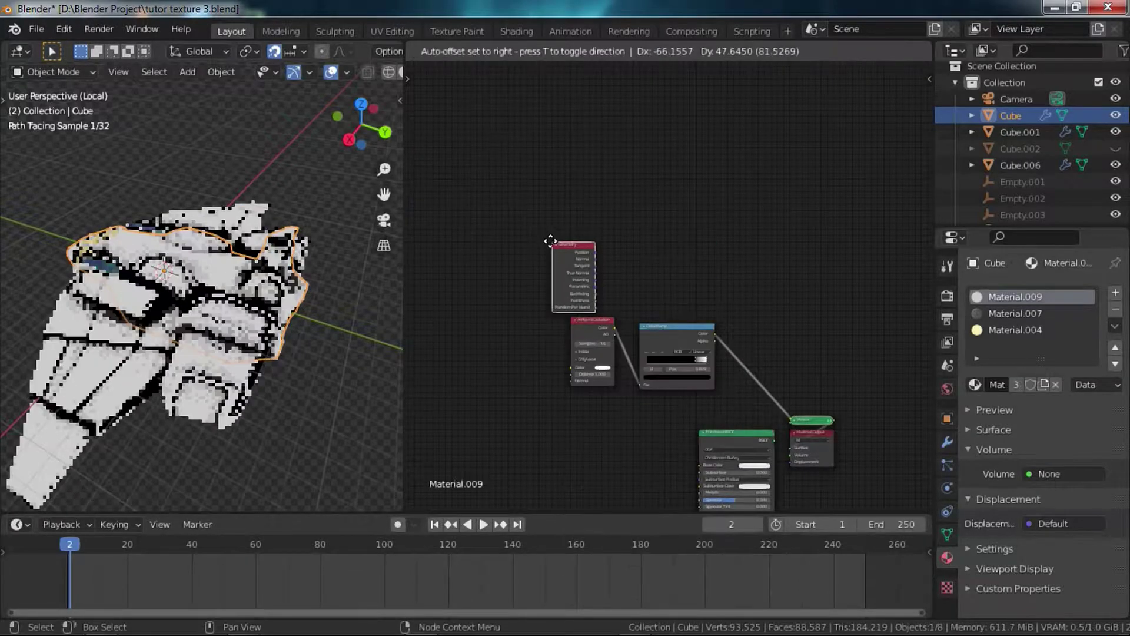
pyautogui.press('x')
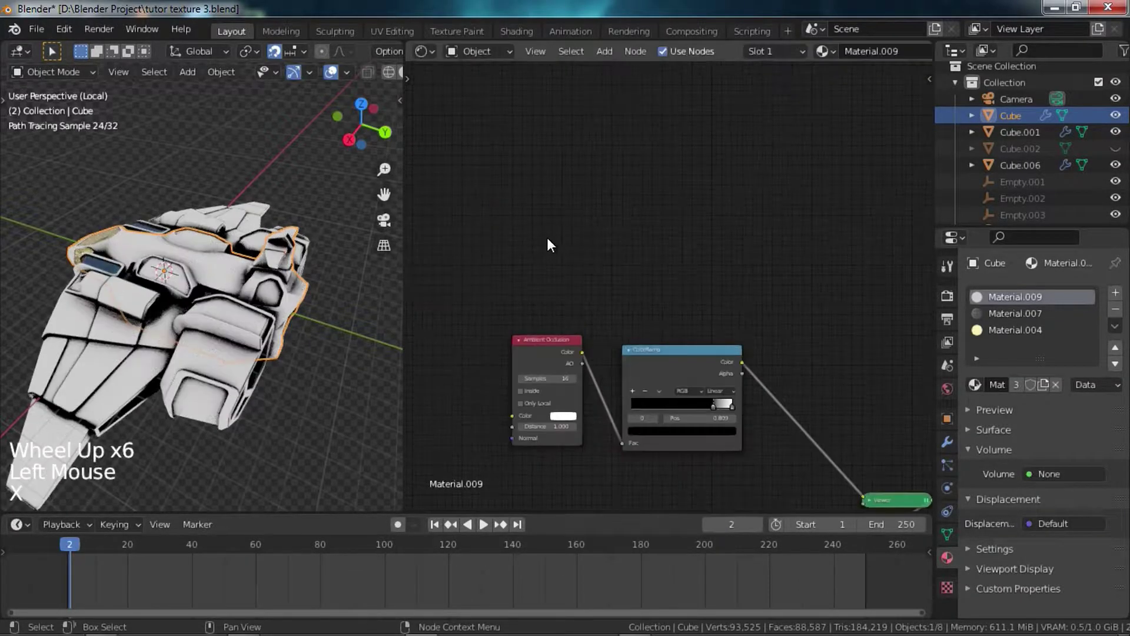
# - Add a Texture Coordinate node above the Ambient Occlusion node
pyautogui.hotkey('shift', 'a')
pyautogui.moveTo(547, 238)
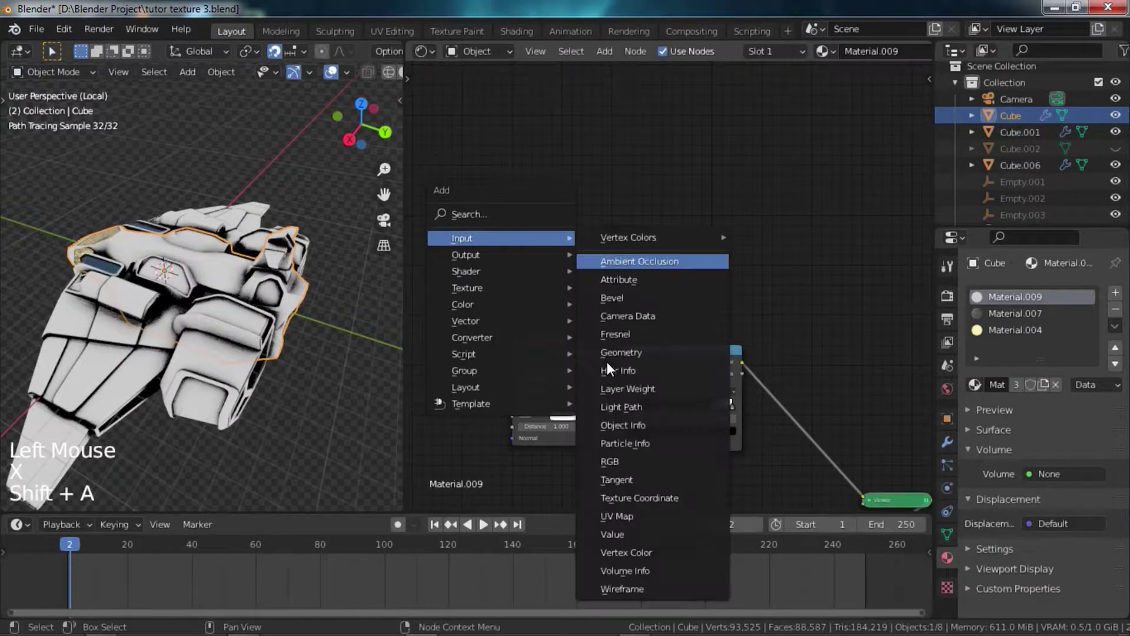
pyautogui.click(656, 496)
pyautogui.click(482, 206)
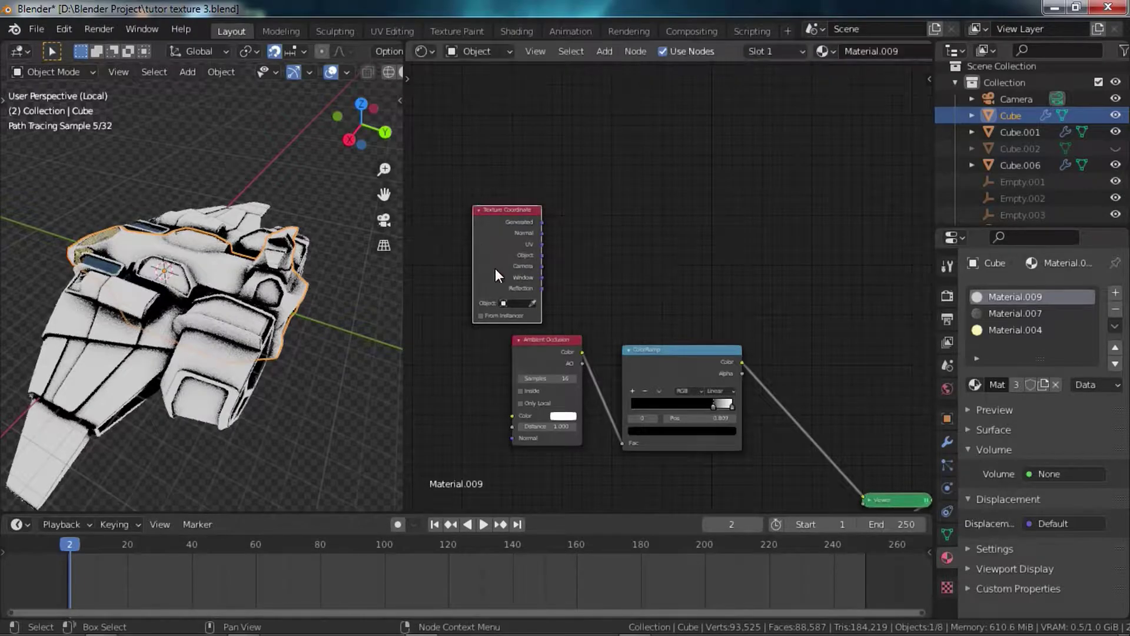
# - Preview the Texture Coordinate node's Generated output on the ship and examine it from another angle
pyautogui.scroll(3, 582, 273)
pyautogui.scroll(4, 563, 240)
pyautogui.keyDown('ctrl'); pyautogui.keyDown('shift'); pyautogui.click(563, 240); pyautogui.keyUp('shift'); pyautogui.keyUp('ctrl')
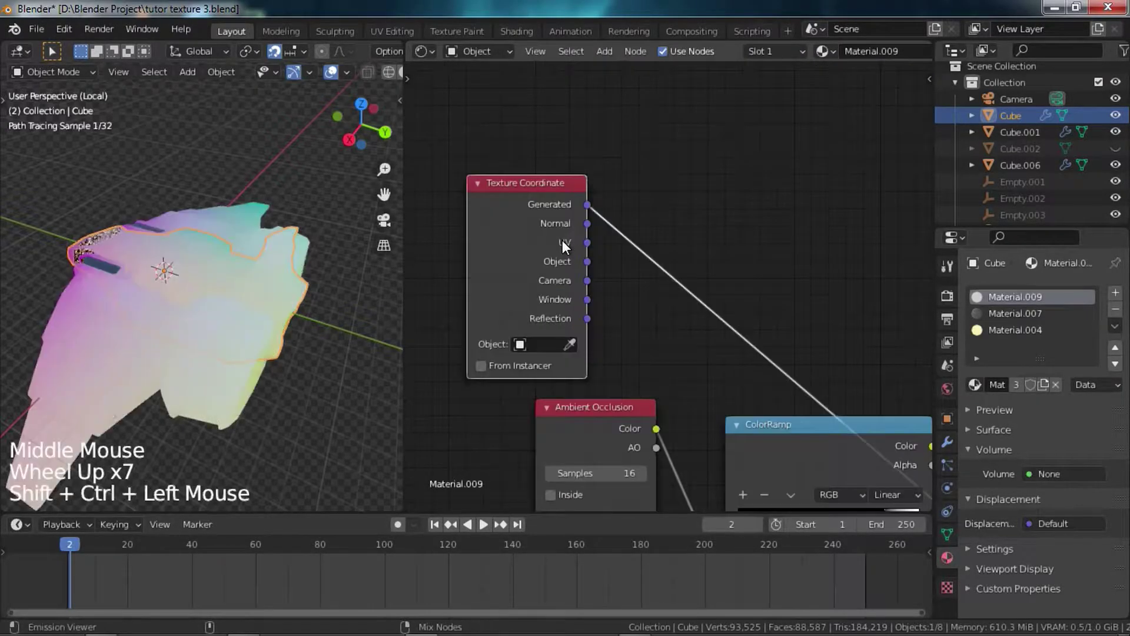
pyautogui.moveTo(216, 295); pyautogui.dragTo(277, 248, button='middle')
pyautogui.scroll(2, 340, 266)
pyautogui.scroll(-4, 276, 249)
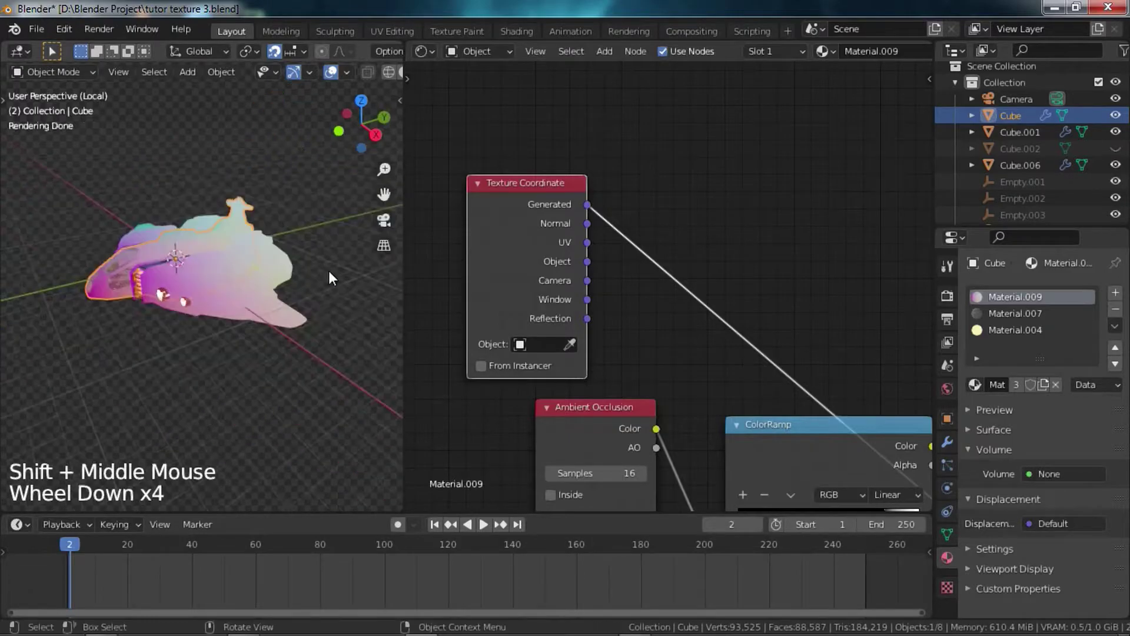
# - Preview the Texture Coordinate node's Normal output on the ship and examine its colours from several sides
pyautogui.keyDown('ctrl'); pyautogui.keyDown('shift'); pyautogui.click(524, 234); pyautogui.keyUp('shift'); pyautogui.keyUp('ctrl')
pyautogui.moveTo(308, 287); pyautogui.dragTo(254, 288, button='middle')
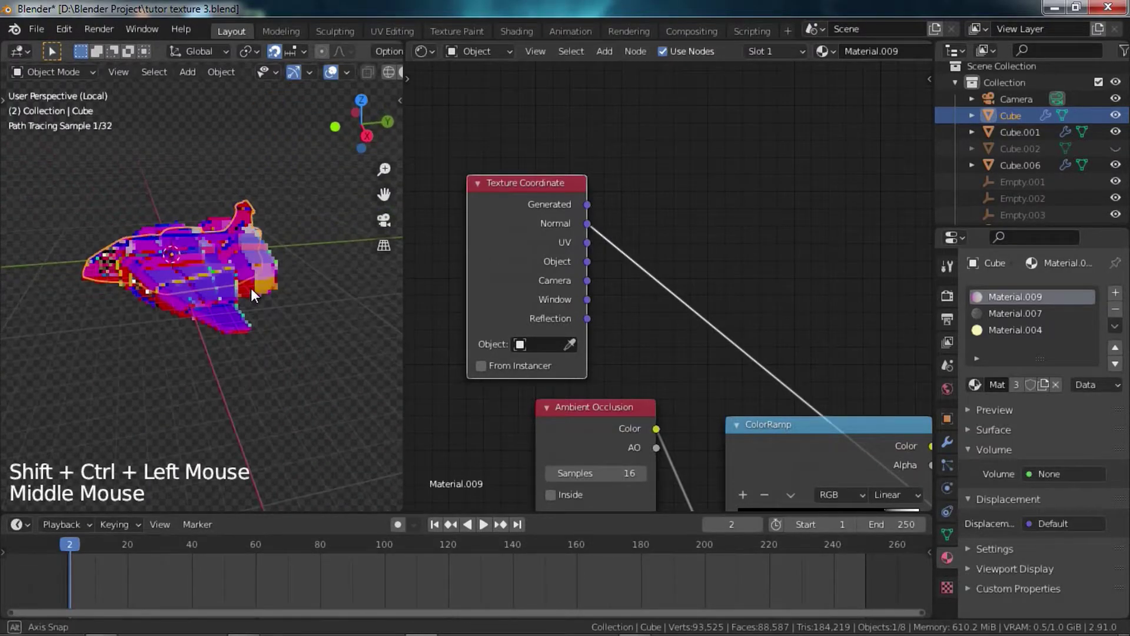
pyautogui.scroll(4, 243, 334)
pyautogui.moveTo(242, 333); pyautogui.dragTo(257, 312, button='middle')
pyautogui.scroll(-3, 307, 308)
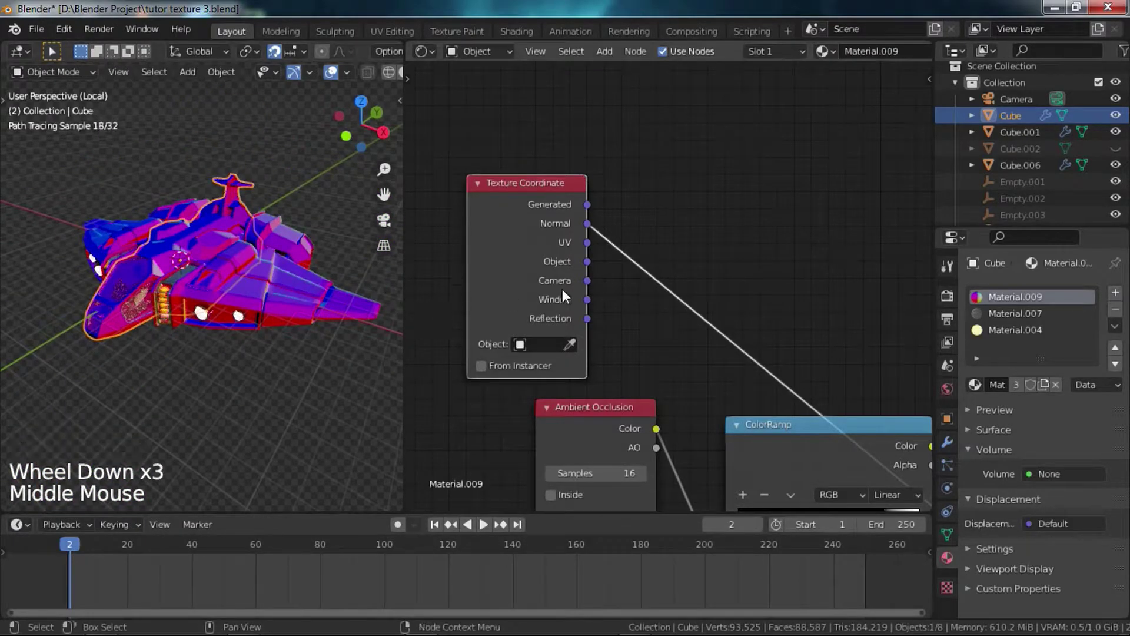
pyautogui.hotkey('shift', 'a')
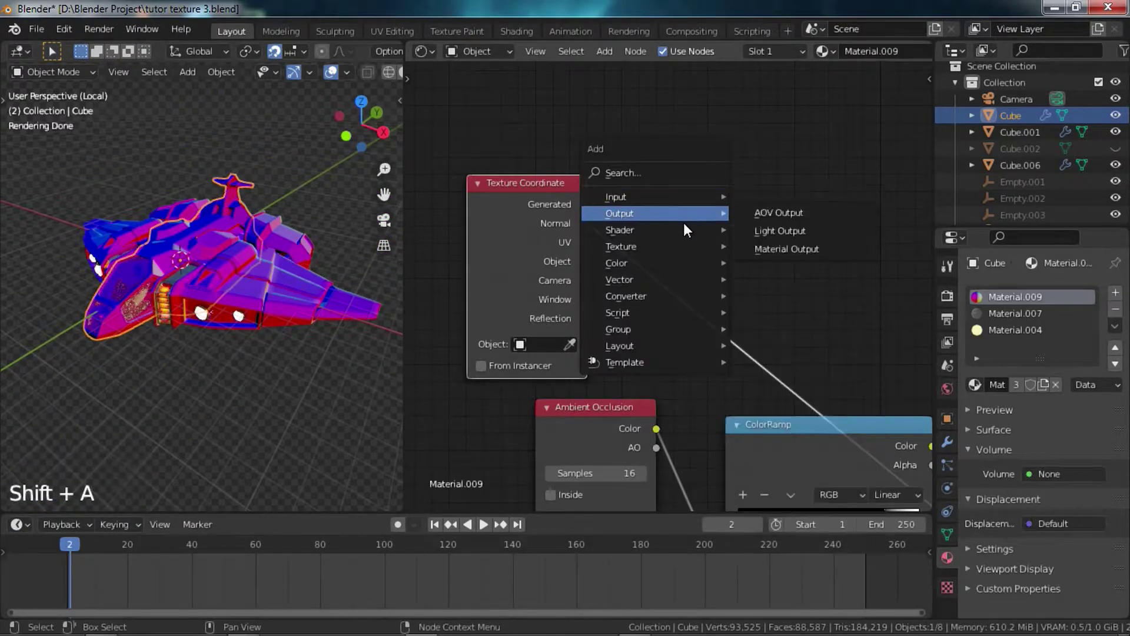
pyautogui.moveTo(104, 279); pyautogui.dragTo(187, 304, button='middle')
pyautogui.scroll(3, 168, 292)
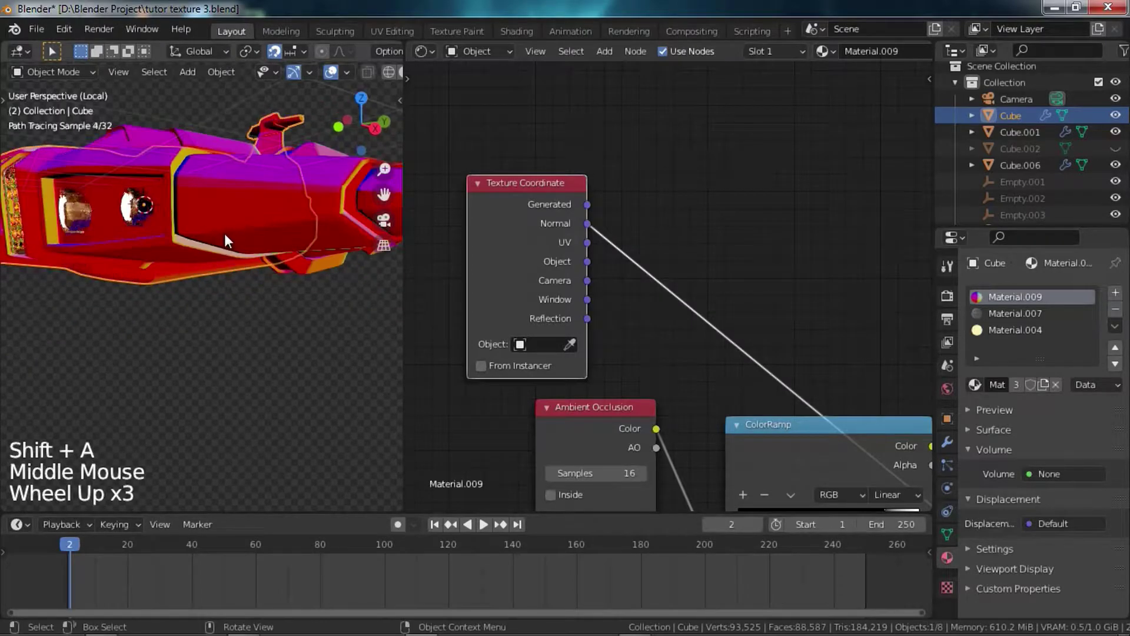
pyautogui.moveTo(203, 253); pyautogui.dragTo(329, 283, button='middle')
pyautogui.moveTo(250, 308); pyautogui.dragTo(348, 333, button='middle')
pyautogui.scroll(-2, 348, 333)
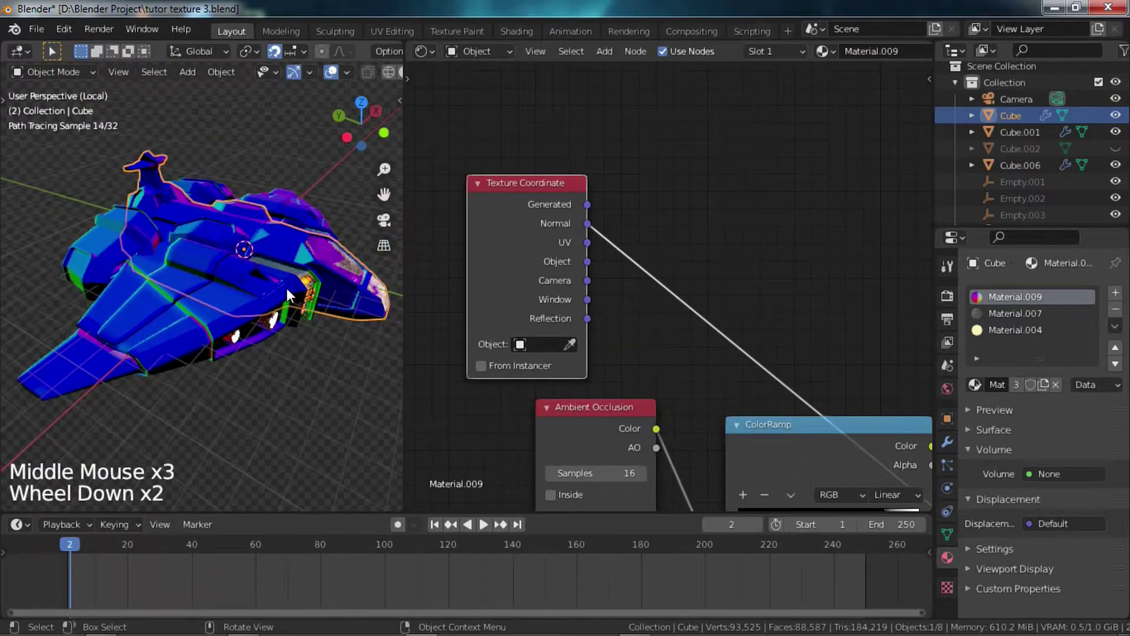
# - Insert a Separate XYZ node between the Normal output and the Viewer, and inspect its X output on the ship from above
pyautogui.hotkey('shift', 'a')
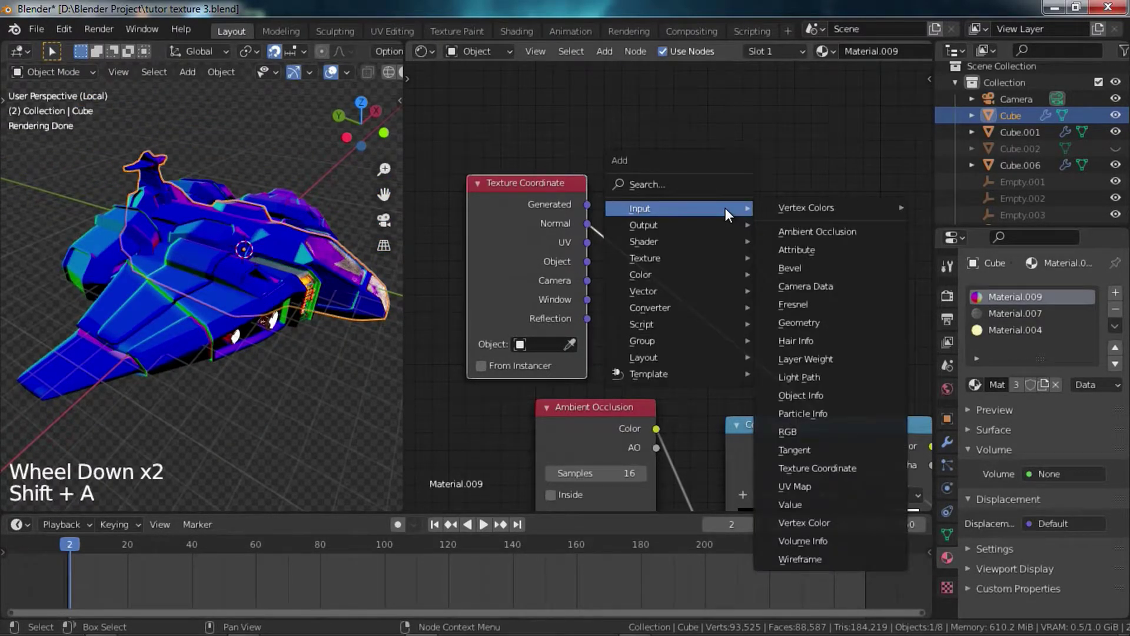
pyautogui.moveTo(701, 306)
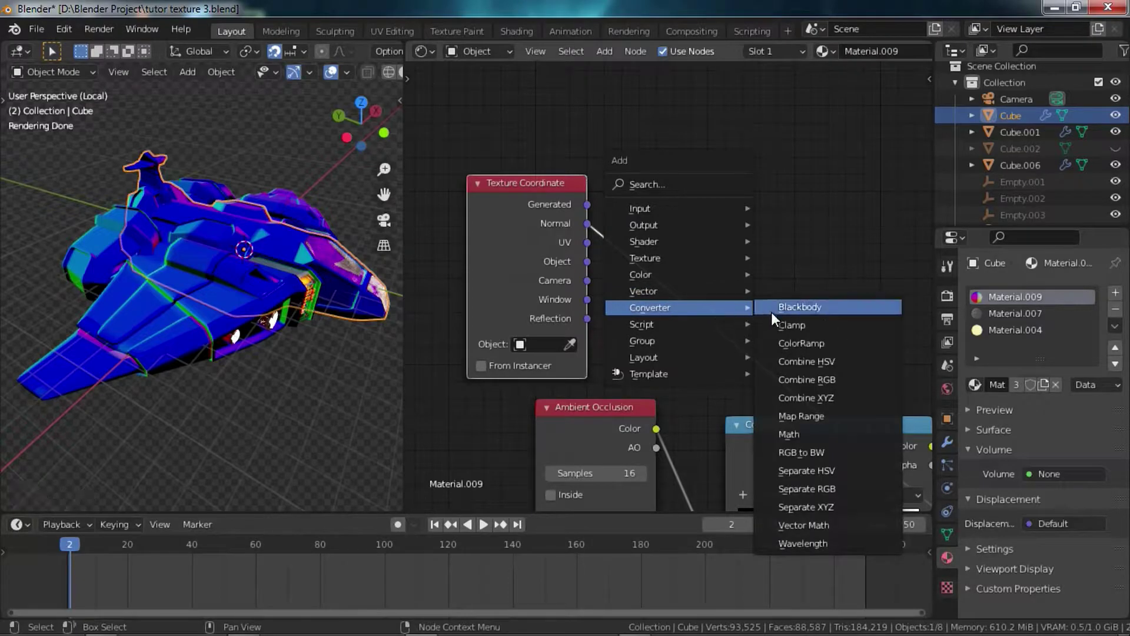
pyautogui.click(841, 511)
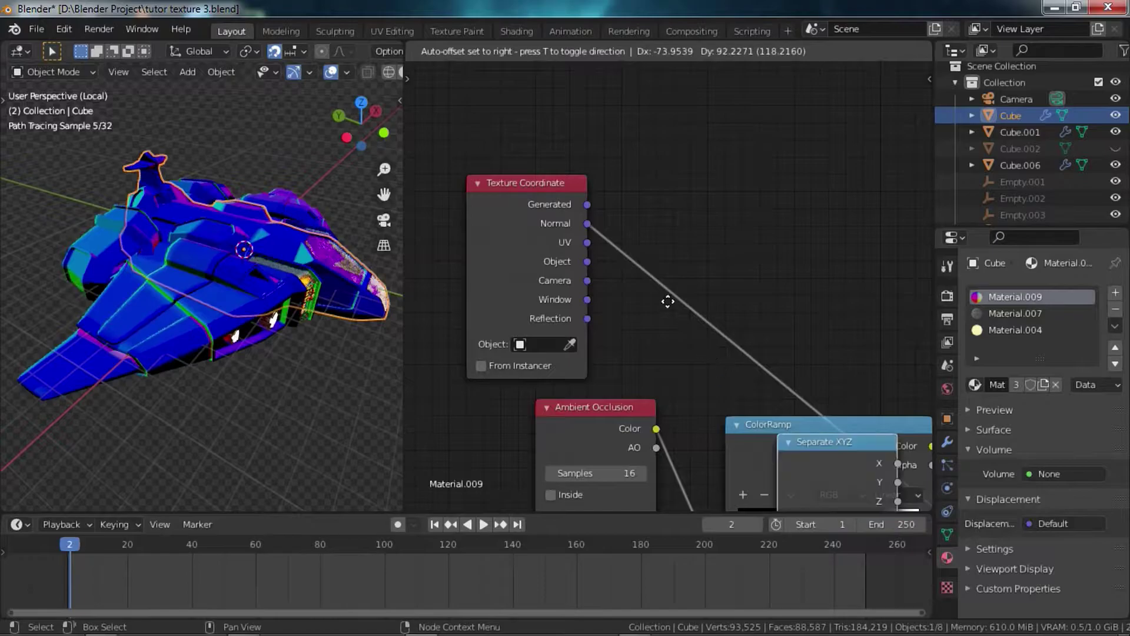
pyautogui.click(668, 201)
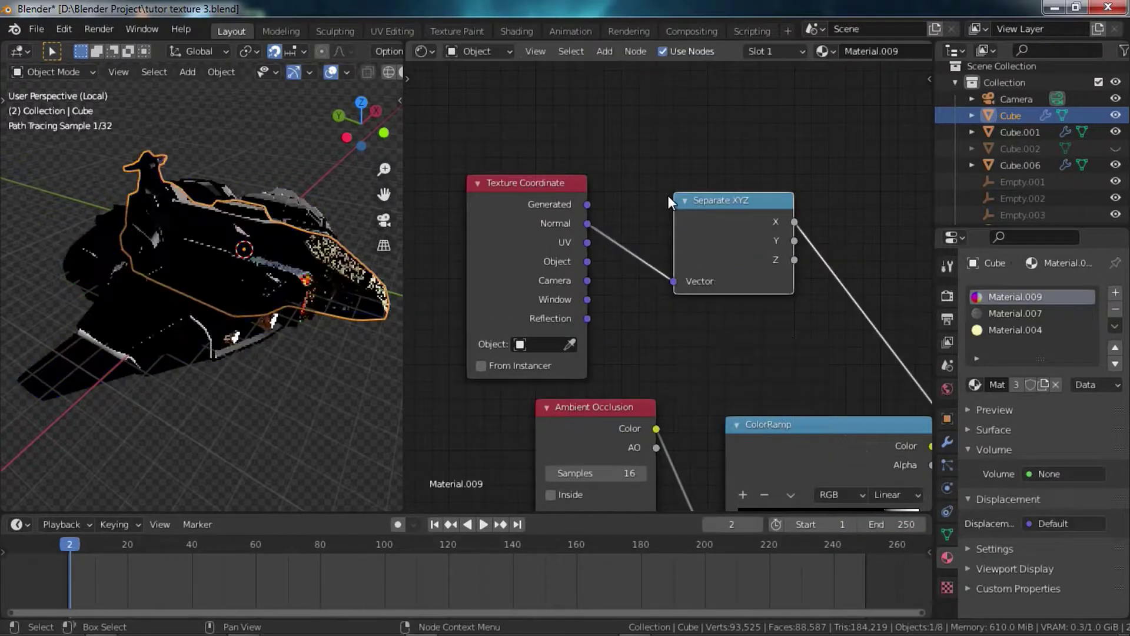
pyautogui.moveTo(348, 347); pyautogui.dragTo(248, 417, button='middle')
pyautogui.scroll(1, 203, 320)
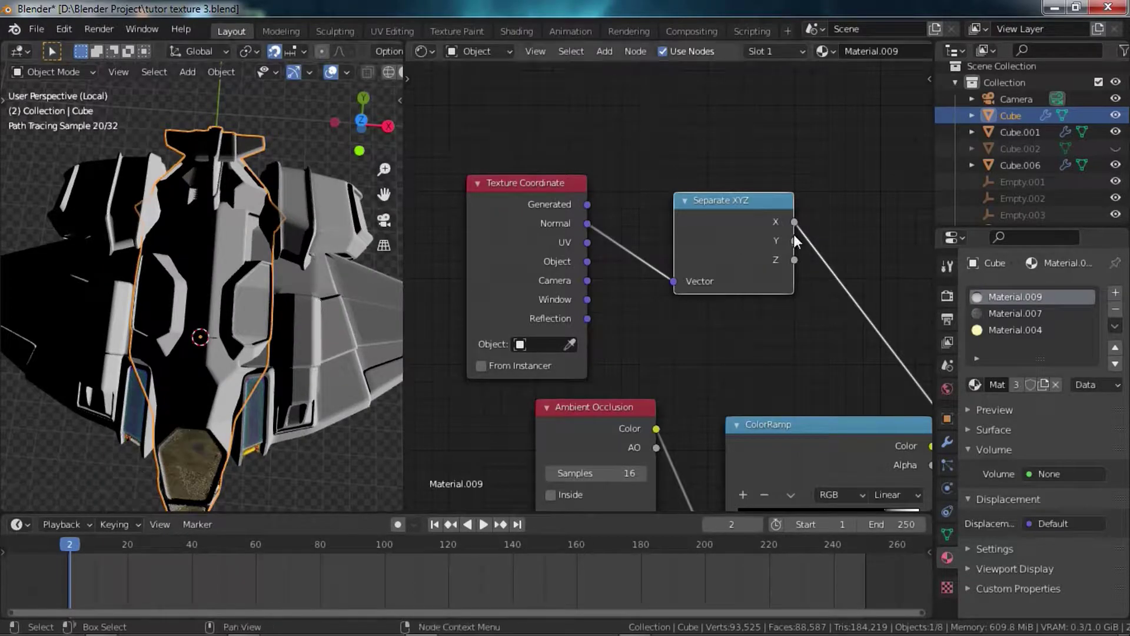
# - Preview the Separate XYZ node's Y and Z outputs on the ship and examine the Z mask from the side
pyautogui.keyDown('ctrl'); pyautogui.keyDown('shift'); pyautogui.click(757, 240); pyautogui.keyUp('shift'); pyautogui.keyUp('ctrl')
pyautogui.keyDown('shift'); pyautogui.click(757, 240); pyautogui.keyUp('shift')
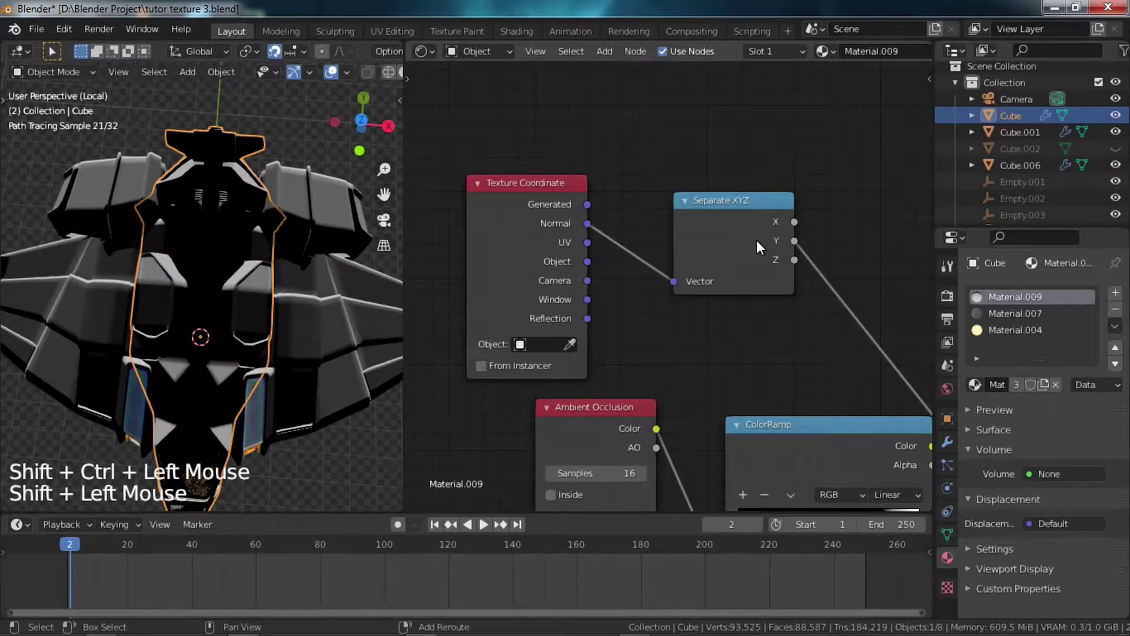
pyautogui.keyDown('ctrl'); pyautogui.keyDown('shift'); pyautogui.click(757, 239); pyautogui.keyUp('shift'); pyautogui.keyUp('ctrl')
pyautogui.moveTo(116, 317); pyautogui.dragTo(271, 228, button='middle')
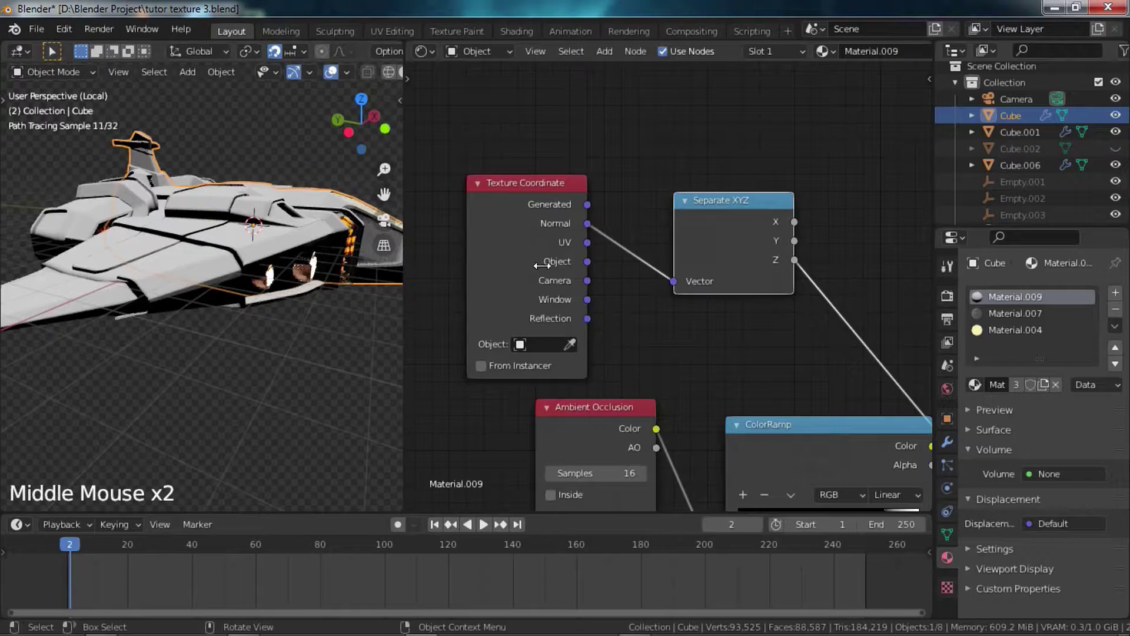
# - Duplicate the ColorRamp node and insert the copy between the Separate XYZ node's Z output and the Viewer
pyautogui.scroll(-6, 761, 389)
pyautogui.click(760, 389)
pyautogui.hotkey('shift', 'd')
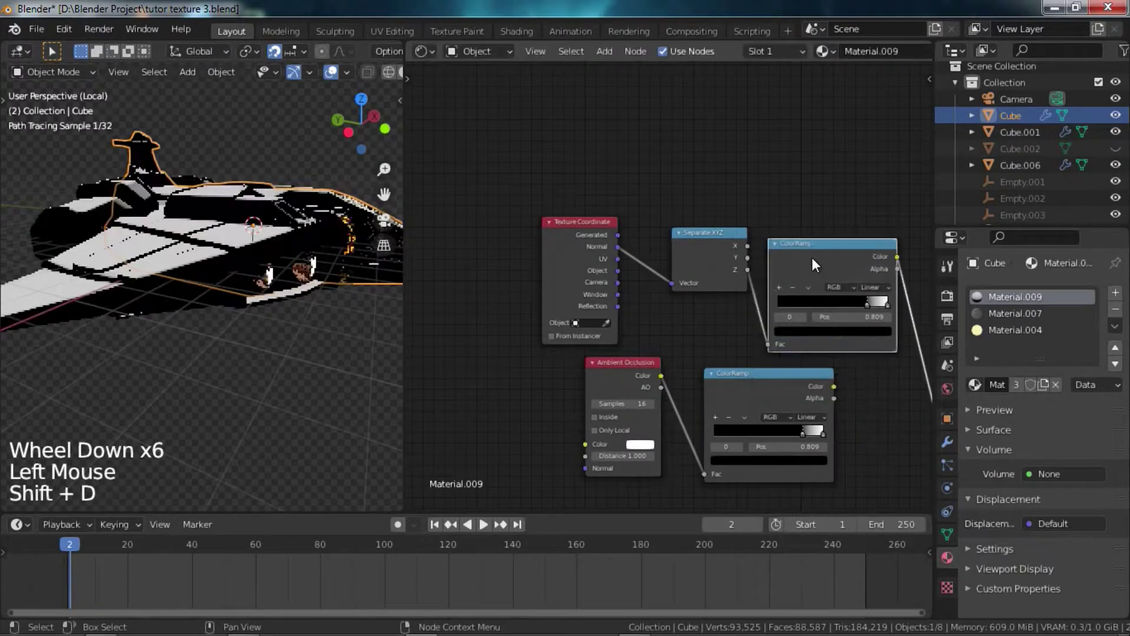
pyautogui.moveTo(805, 273); pyautogui.dragTo(754, 245, button='middle')
pyautogui.scroll(3, 769, 236)
pyautogui.moveTo(769, 226); pyautogui.dragTo(769, 184)
# - Set the black stop of the Z-output ColorRamp to position 0.977
pyautogui.moveTo(870, 255); pyautogui.dragTo(775, 307, button='middle')
pyautogui.scroll(7, 776, 306)
pyautogui.moveTo(247, 300); pyautogui.dragTo(209, 333, button='middle')
pyautogui.moveTo(876, 275); pyautogui.dragTo(916, 272)
# - Add a Gradient Texture node above the normal-mask nodes and preview its Color output on the whole ship
pyautogui.moveTo(722, 127); pyautogui.dragTo(669, 430, button='middle')
pyautogui.scroll(-13, 671, 306)
pyautogui.hotkey('shift', 'a')
pyautogui.moveTo(704, 197)
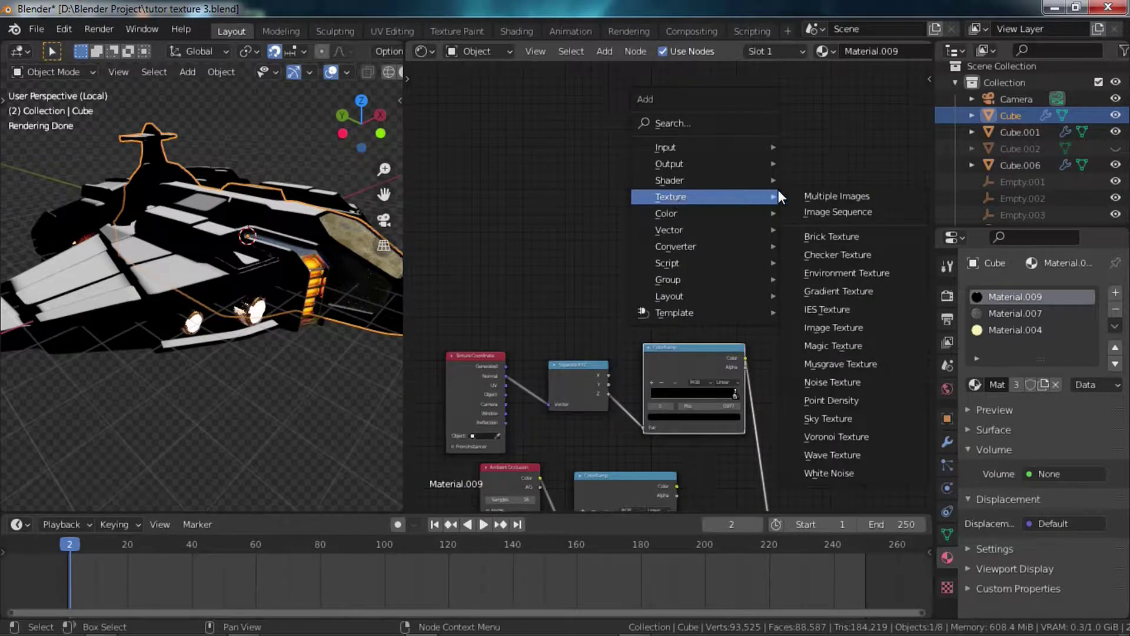
pyautogui.click(853, 291)
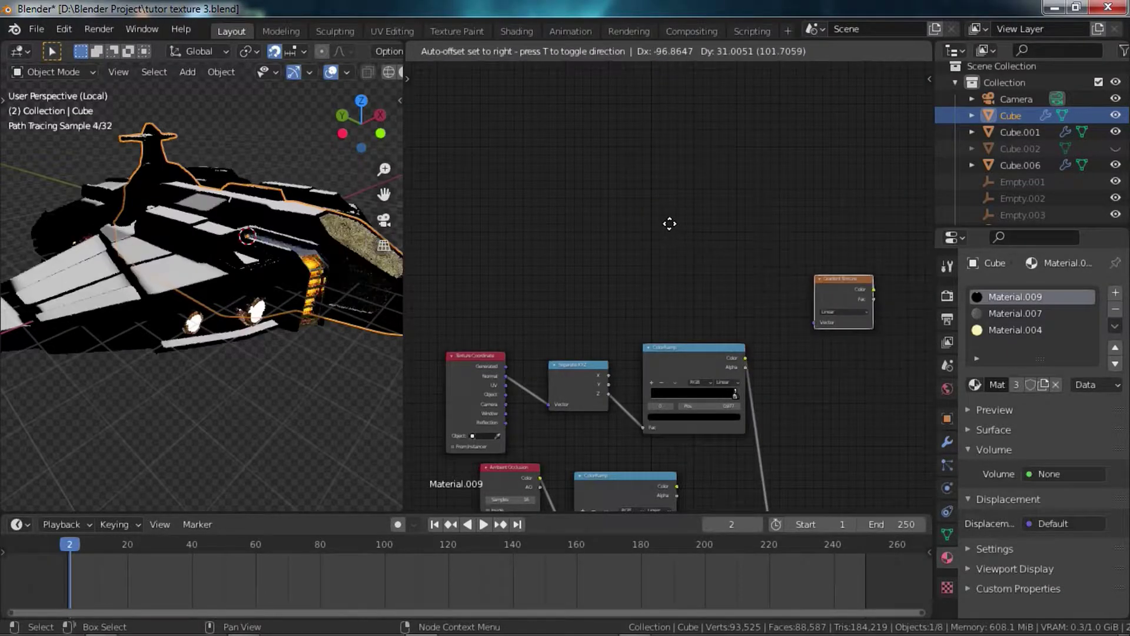
pyautogui.click(701, 227)
pyautogui.scroll(3, 749, 331)
pyautogui.scroll(6, 749, 331)
pyautogui.keyDown('ctrl'); pyautogui.keyDown('shift'); pyautogui.click(752, 232); pyautogui.keyUp('shift'); pyautogui.keyUp('ctrl')
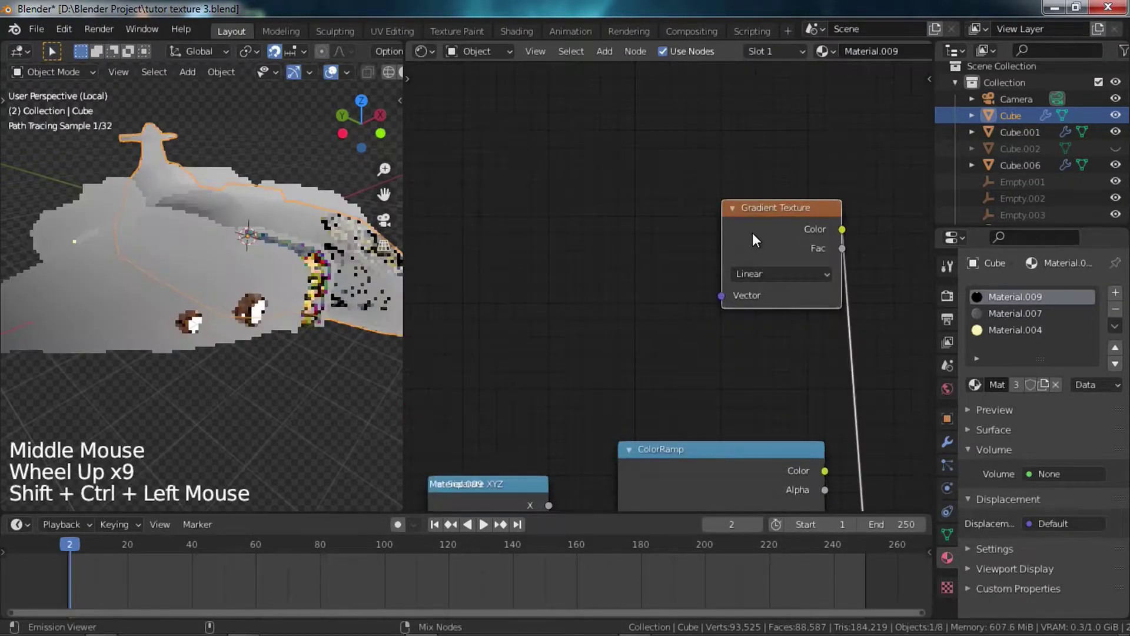
pyautogui.moveTo(195, 272); pyautogui.dragTo(189, 284, button='middle')
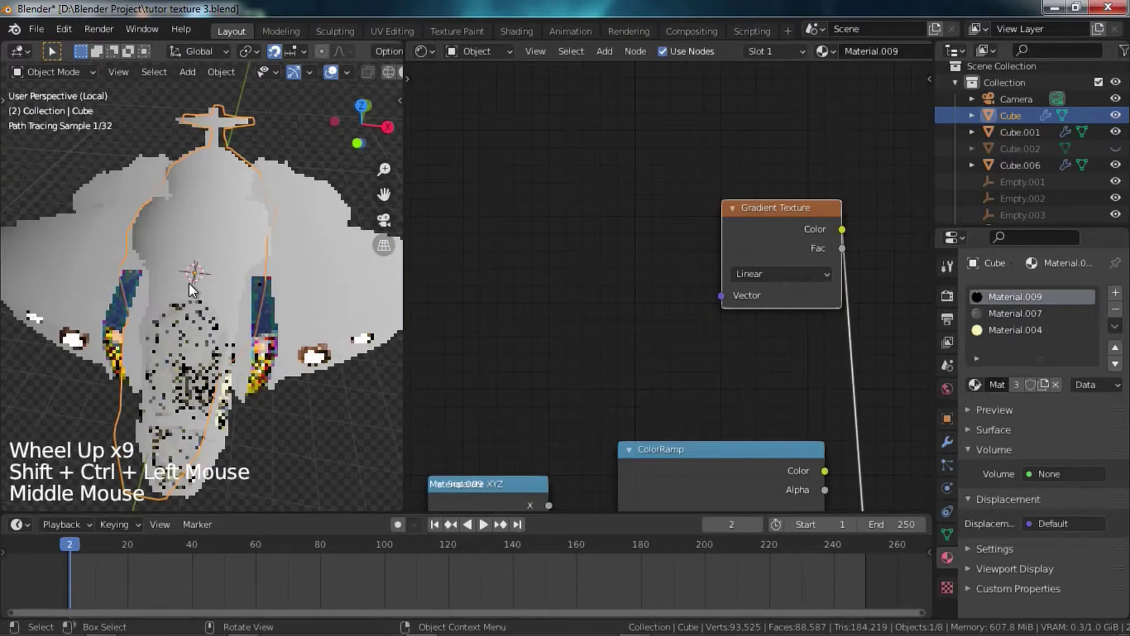
pyautogui.scroll(-5, 199, 302)
# - Add Mapping and Texture Coordinate nodes to the Gradient Texture, and feed the Mapping node from the Object output
pyautogui.click(761, 242)
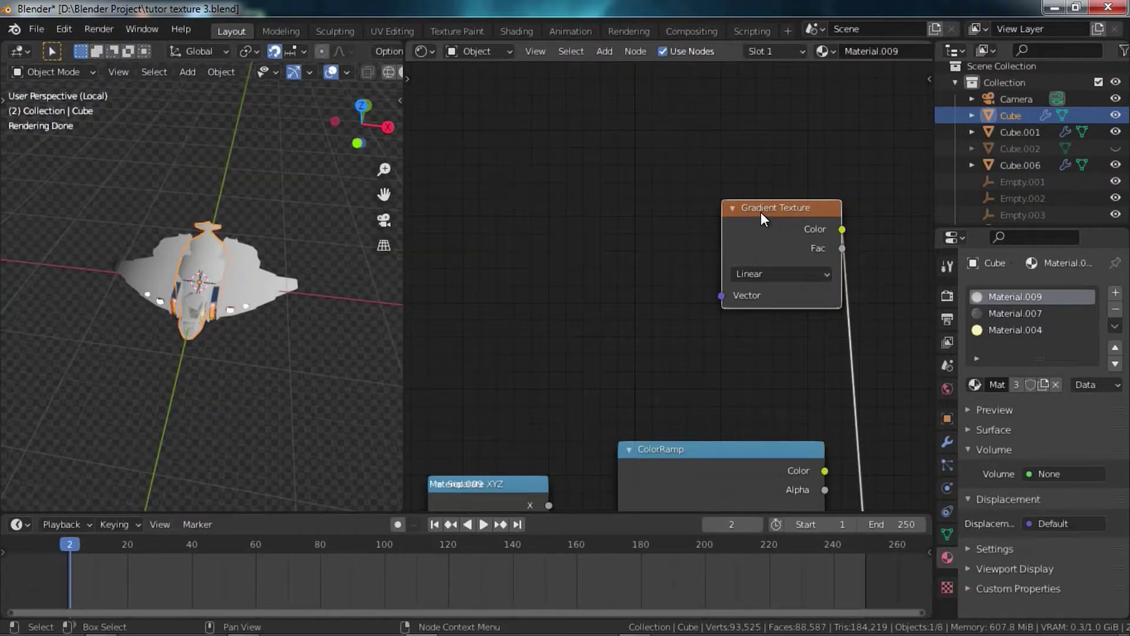
pyautogui.hotkey('ctrl', 't')
pyautogui.moveTo(412, 204); pyautogui.dragTo(496, 172, button='middle')
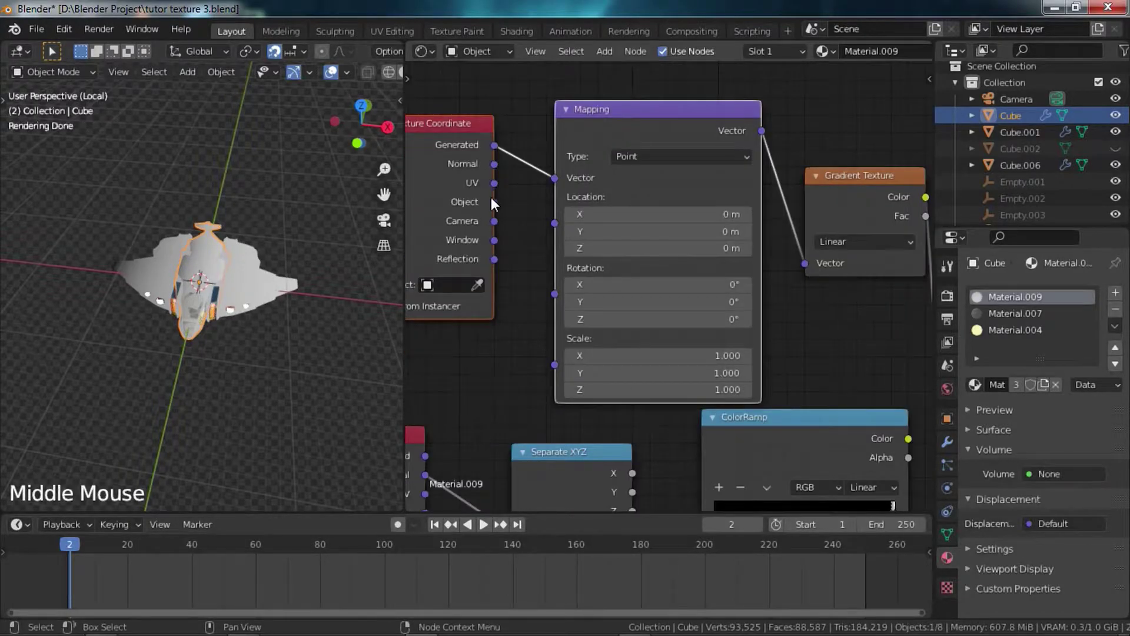
pyautogui.moveTo(494, 202); pyautogui.dragTo(555, 177)
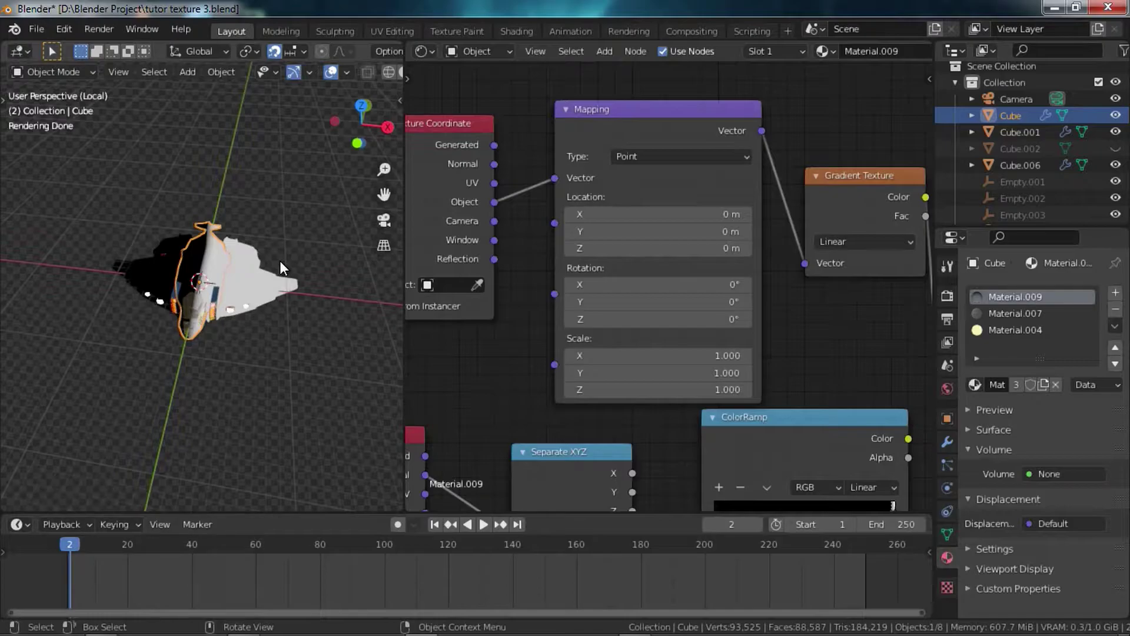
pyautogui.scroll(4, 240, 247)
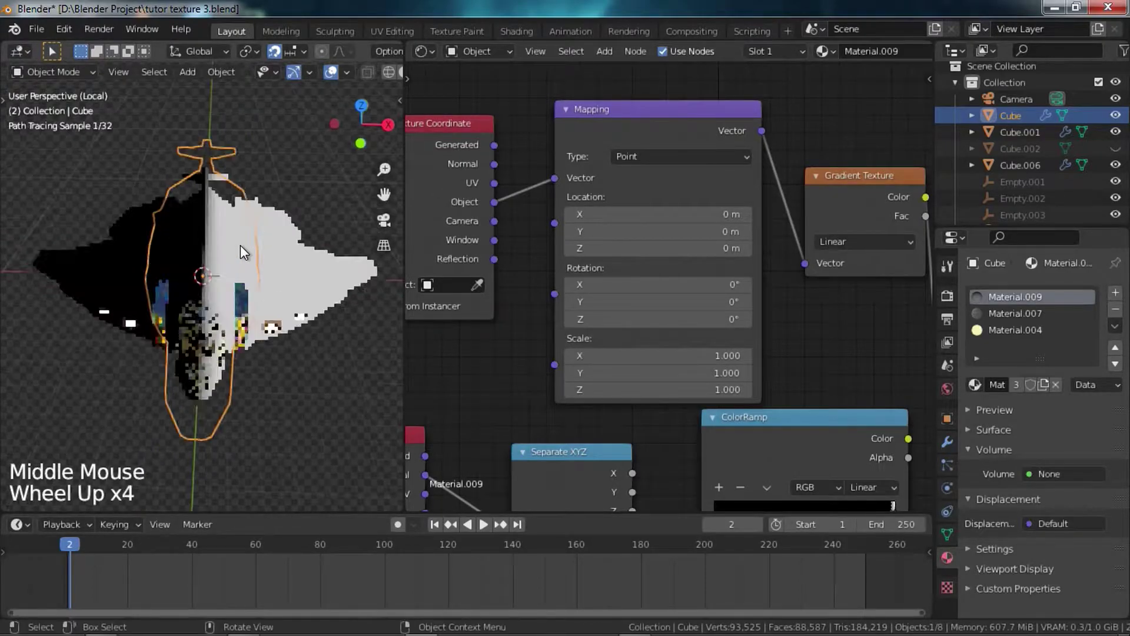
pyautogui.scroll(1, 240, 245)
# - Duplicate the ColorRamp, insert the copy after the Gradient Texture, and set its black stop to position 0.205
pyautogui.scroll(-6, 733, 412)
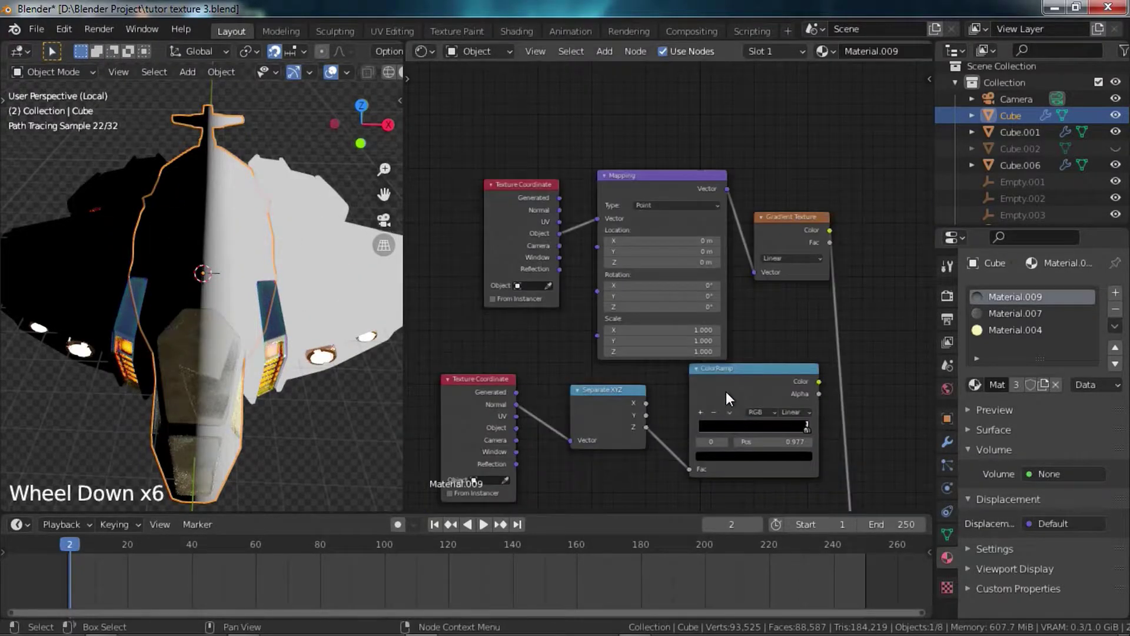
pyautogui.click(726, 391)
pyautogui.hotkey('shift', 'd')
pyautogui.moveTo(852, 280); pyautogui.dragTo(708, 263, button='middle')
pyautogui.scroll(3, 771, 322)
pyautogui.moveTo(751, 303)
pyautogui.mouseDown(button='middle')
pyautogui.moveTo(771, 310)
pyautogui.moveTo(730, 303)
pyautogui.mouseUp(button='middle')
pyautogui.moveTo(853, 329); pyautogui.dragTo(734, 333)
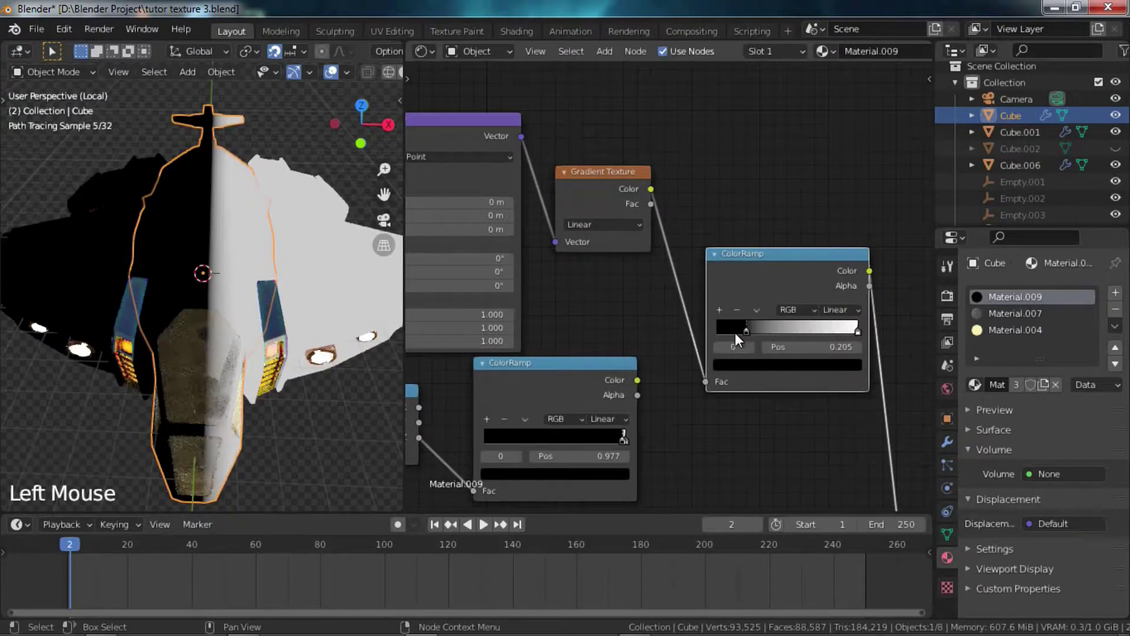
# - Change the gradient ColorRamp's interpolation to B-Spline and set its black stop to position 0.423
pyautogui.click(838, 321)
pyautogui.click(849, 372)
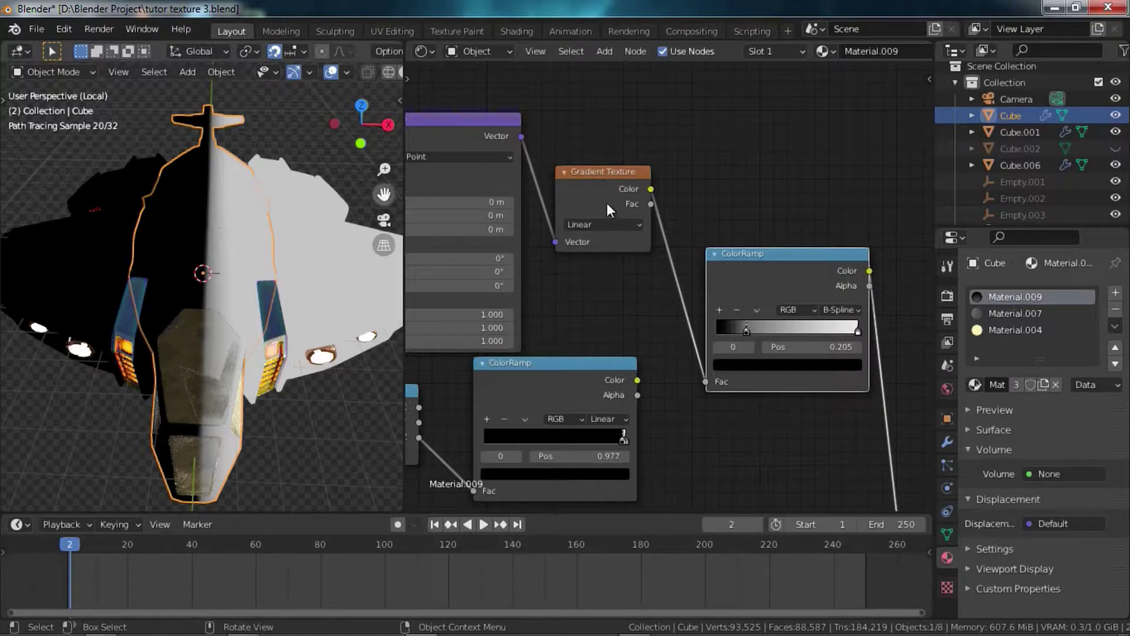
pyautogui.moveTo(742, 329); pyautogui.dragTo(730, 330)
# - Set the Mapping node's Z rotation to 37.1° so the gradient runs diagonally across the ship
pyautogui.moveTo(538, 265); pyautogui.dragTo(742, 307, button='middle')
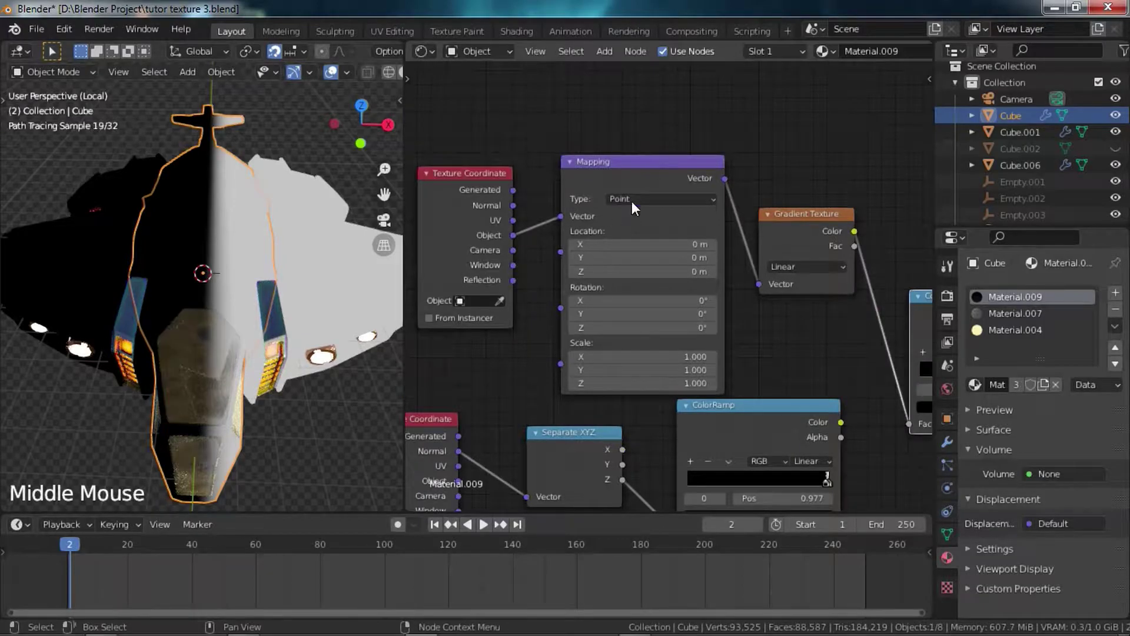
pyautogui.moveTo(634, 328); pyautogui.dragTo(688, 328)
pyautogui.scroll(-14, 794, 353)
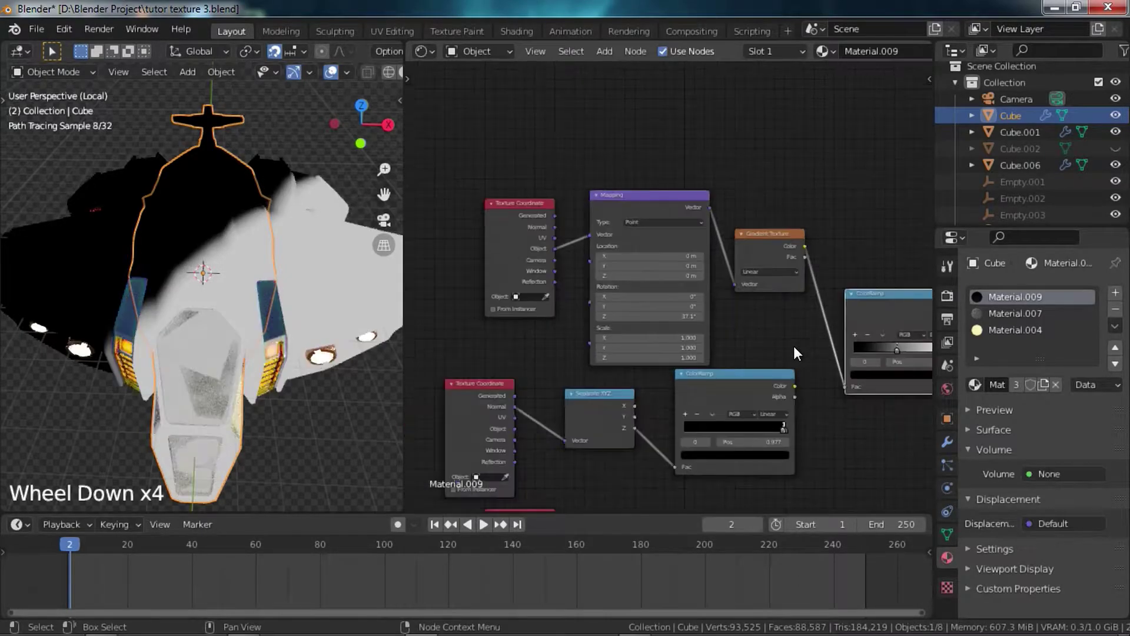
# - Change the gradient ColorRamp's interpolation to Constant for a hard edge
pyautogui.scroll(12, 805, 327)
pyautogui.moveTo(805, 327); pyautogui.dragTo(774, 318, button='middle')
pyautogui.scroll(5, 768, 319)
pyautogui.click(806, 289)
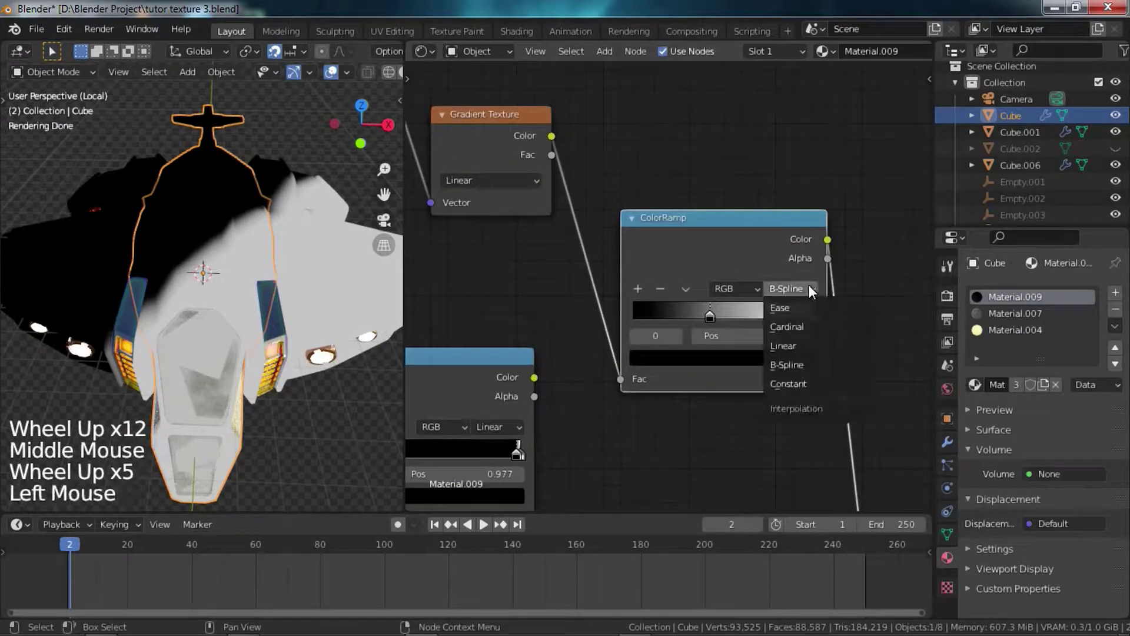
pyautogui.click(790, 383)
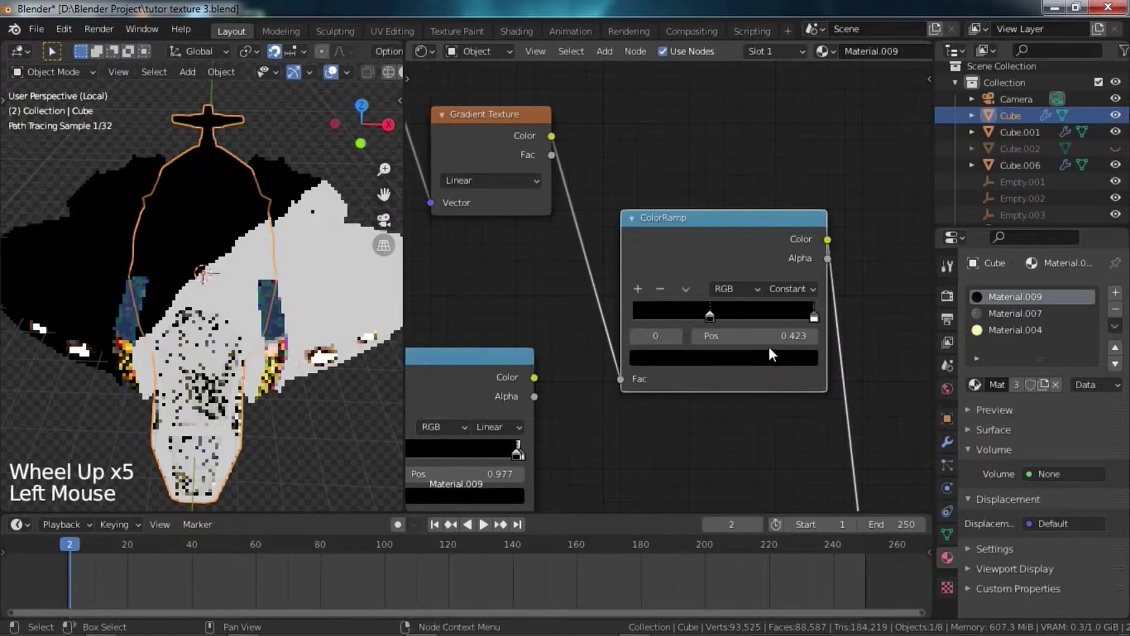
pyautogui.scroll(-15, 789, 355)
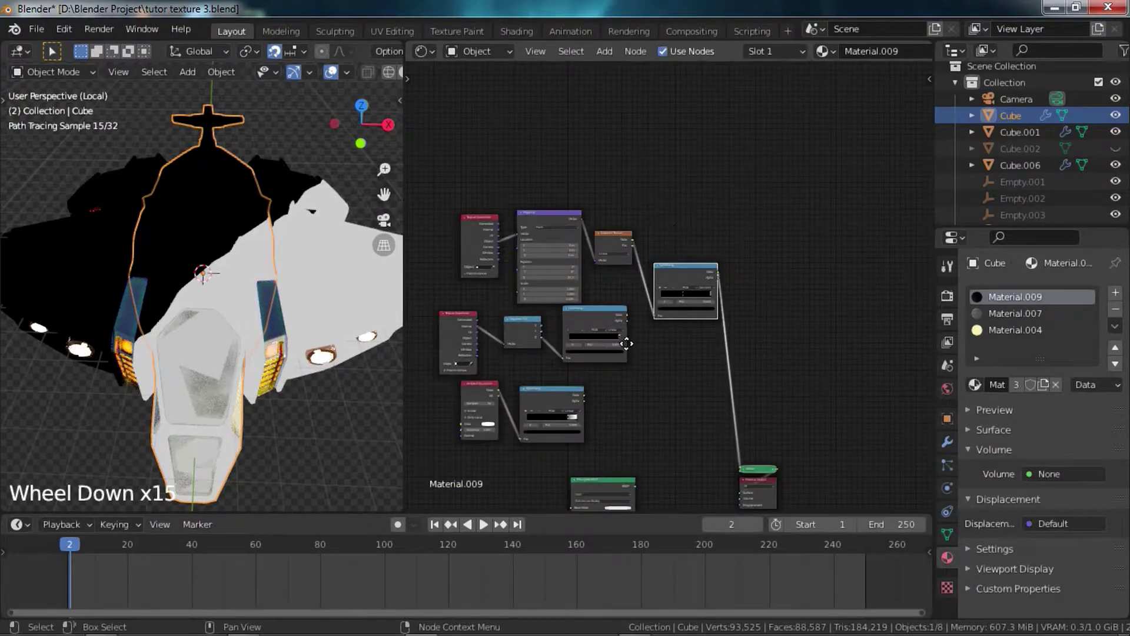
pyautogui.moveTo(624, 345); pyautogui.dragTo(623, 362, button='middle')
pyautogui.hotkey('shift', 'd')
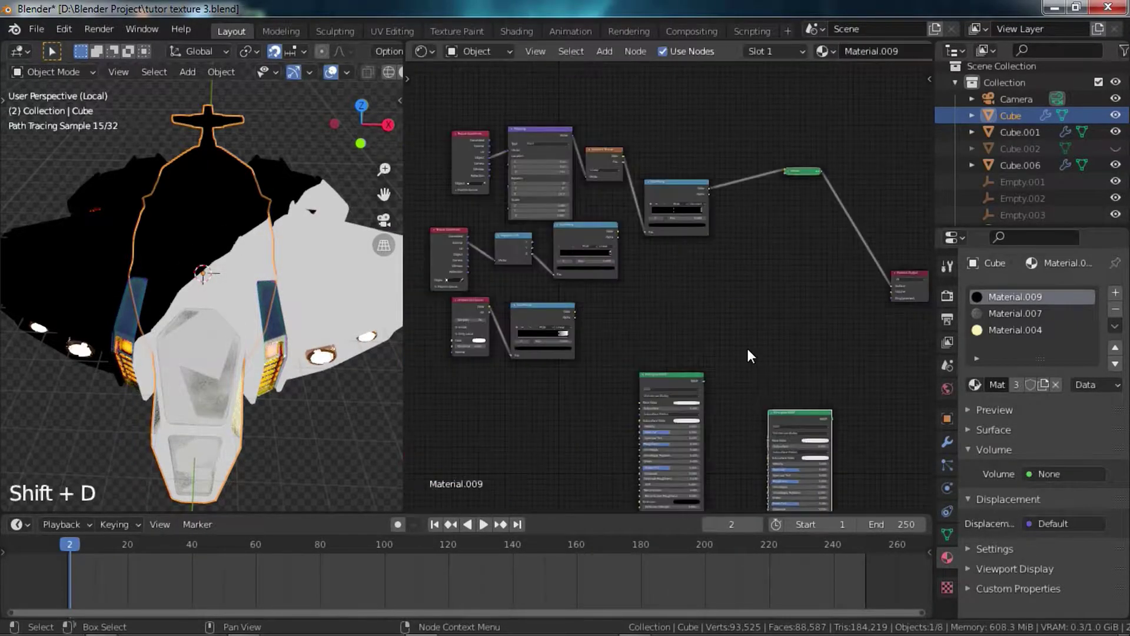
pyautogui.press('x')
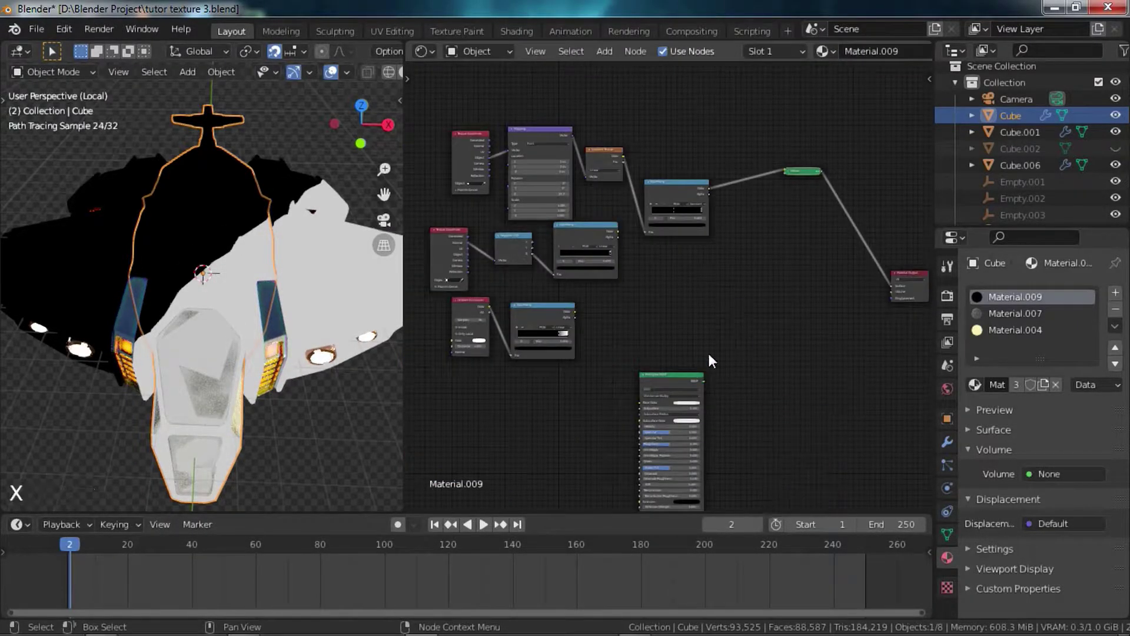
# - Add a Mix color node, connecting its output to the Principled BSDF's Base Color and the gradient ColorRamp's Color to its Fac
pyautogui.scroll(7, 744, 297)
pyautogui.hotkey('shift', 'a')
pyautogui.moveTo(727, 284)
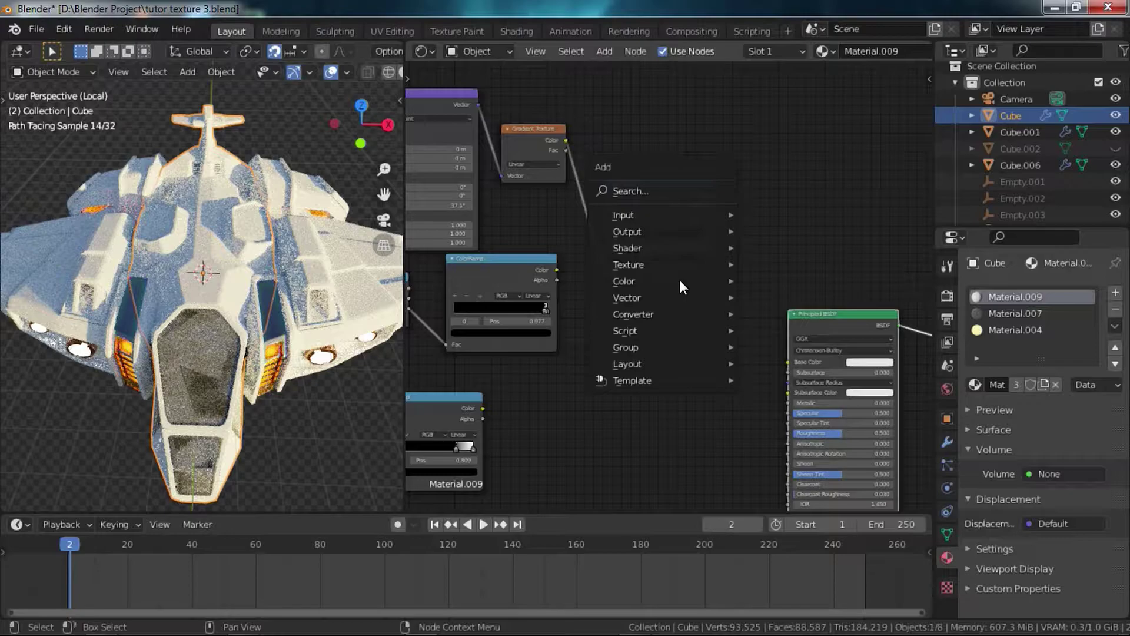
pyautogui.moveTo(679, 281)
pyautogui.click(783, 370)
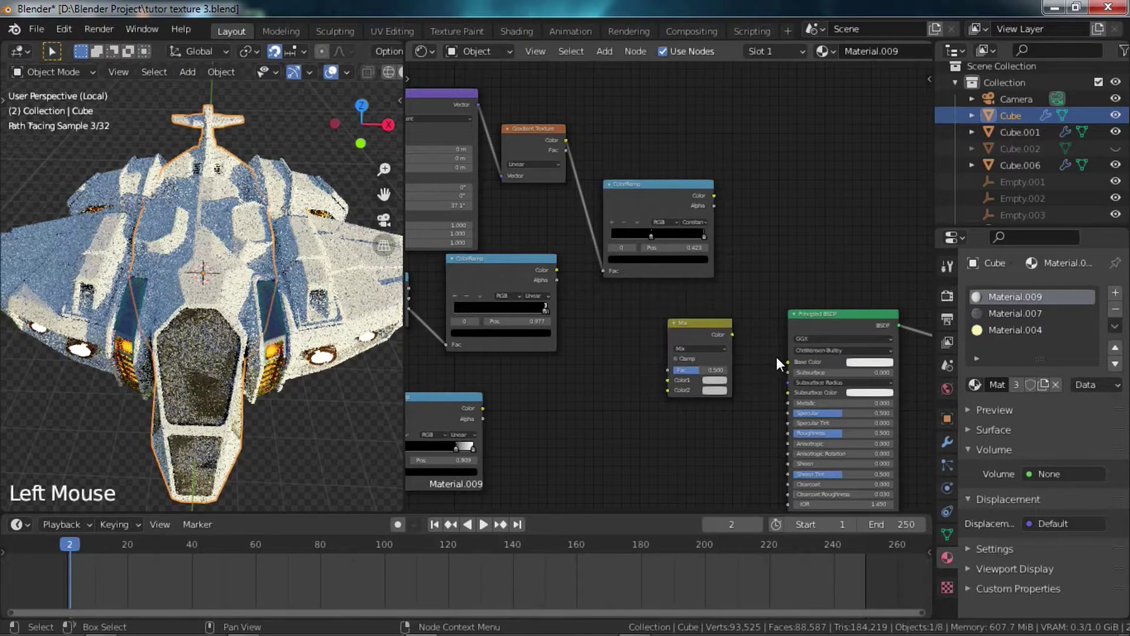
pyautogui.moveTo(733, 334); pyautogui.dragTo(783, 360)
pyautogui.moveTo(714, 195); pyautogui.dragTo(670, 369)
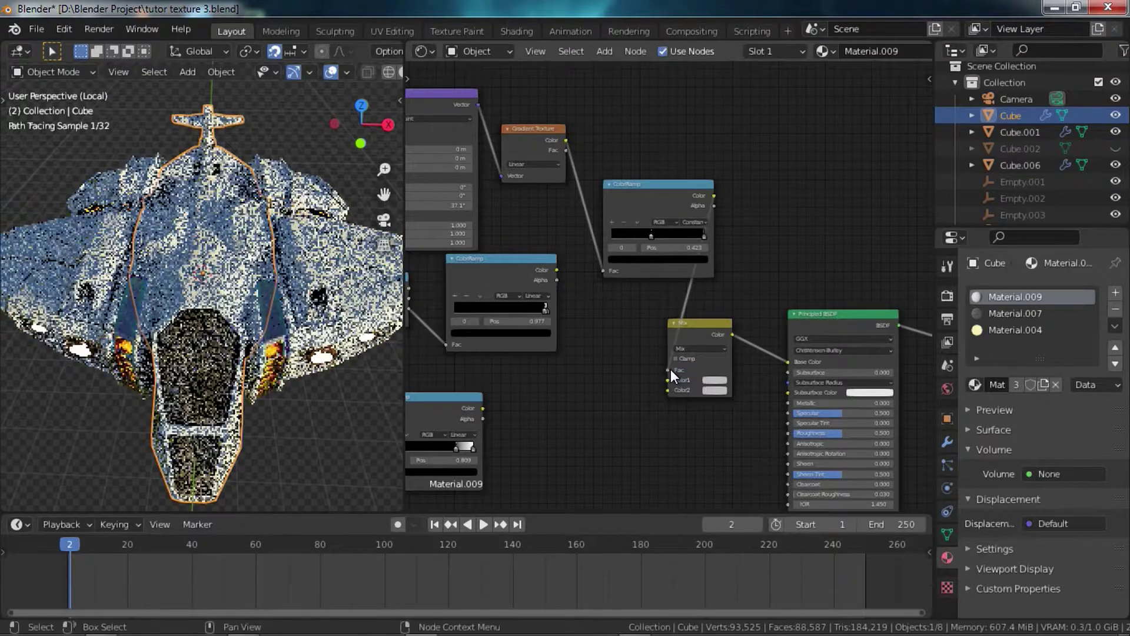
# - Set the Mix node's Color1 to red and examine the two-colour split on the ship
pyautogui.click(718, 379)
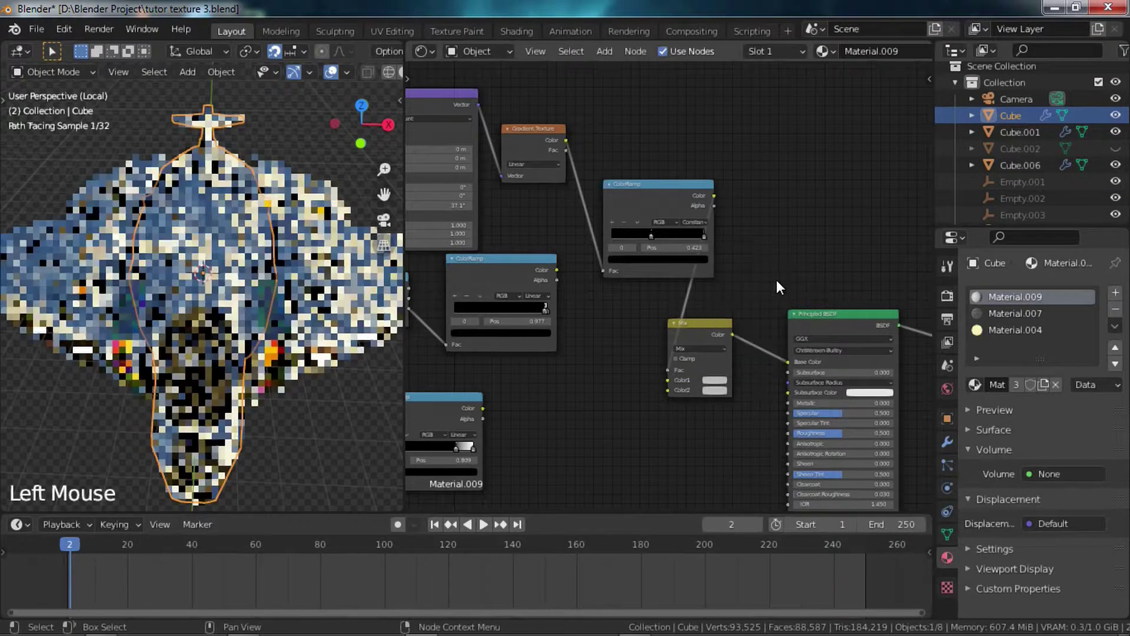
pyautogui.click(706, 380)
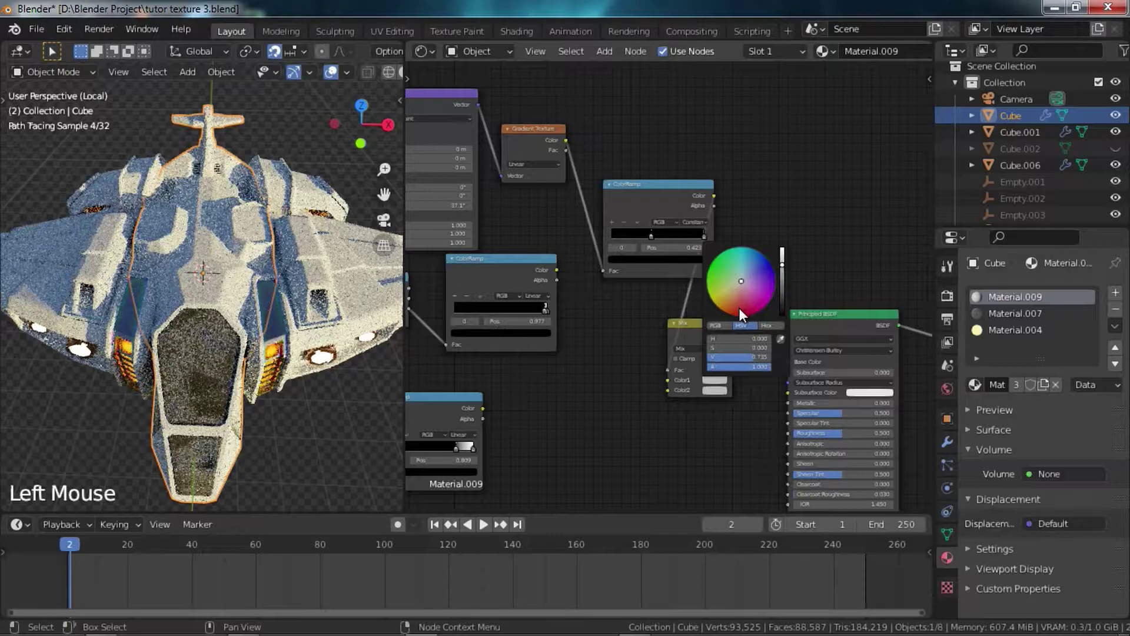
pyautogui.moveTo(740, 308); pyautogui.dragTo(738, 315)
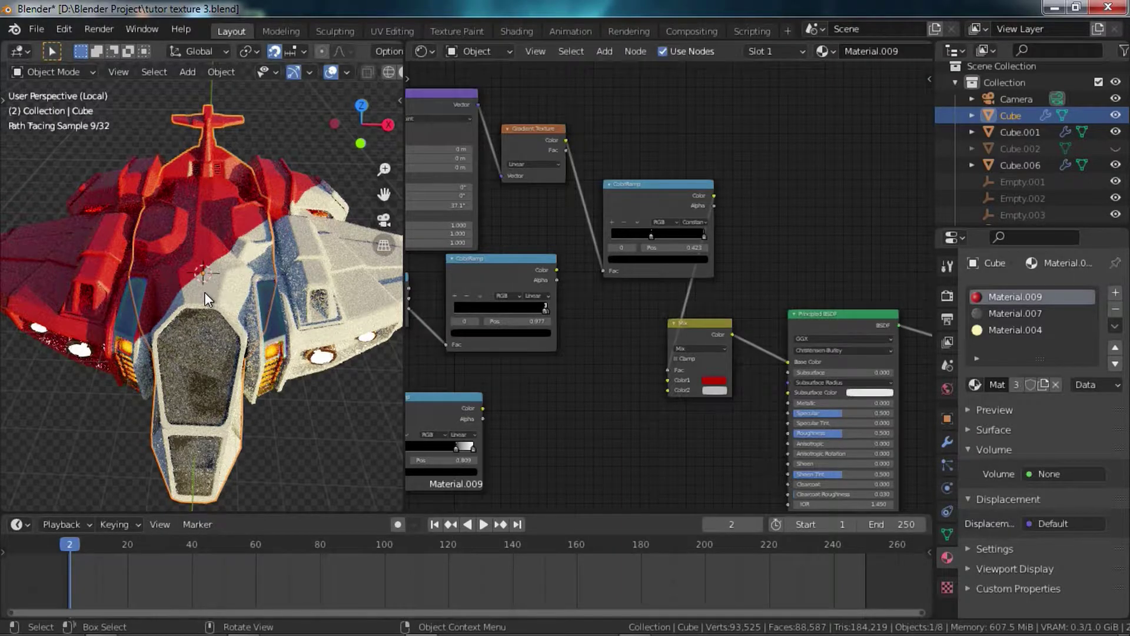
pyautogui.moveTo(132, 275); pyautogui.dragTo(227, 292, button='middle')
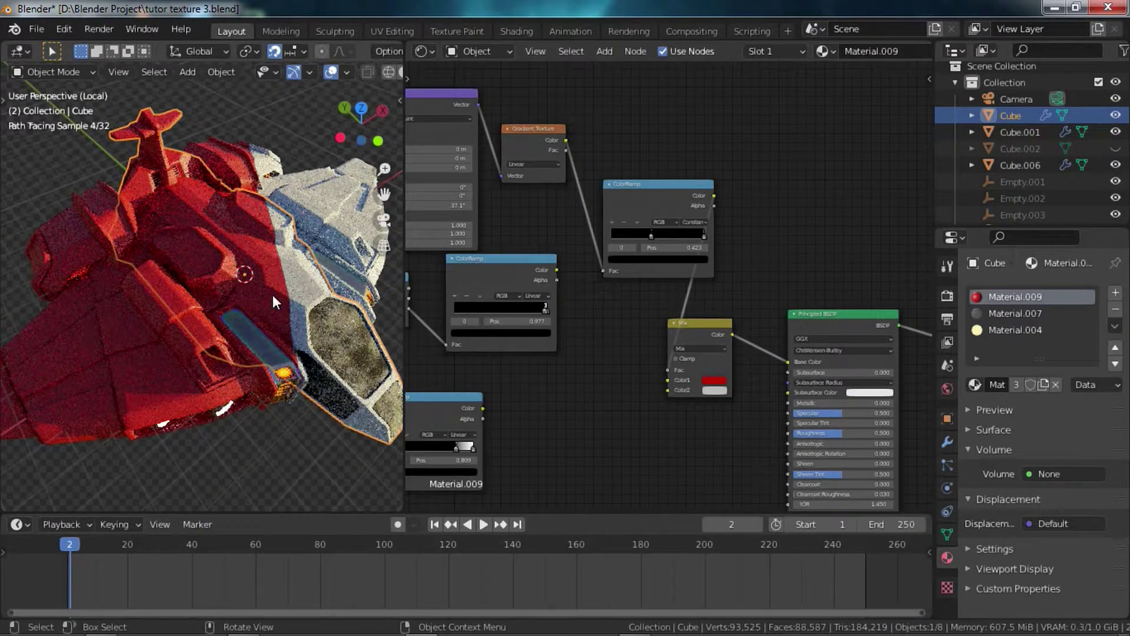
pyautogui.middleClick(281, 274)
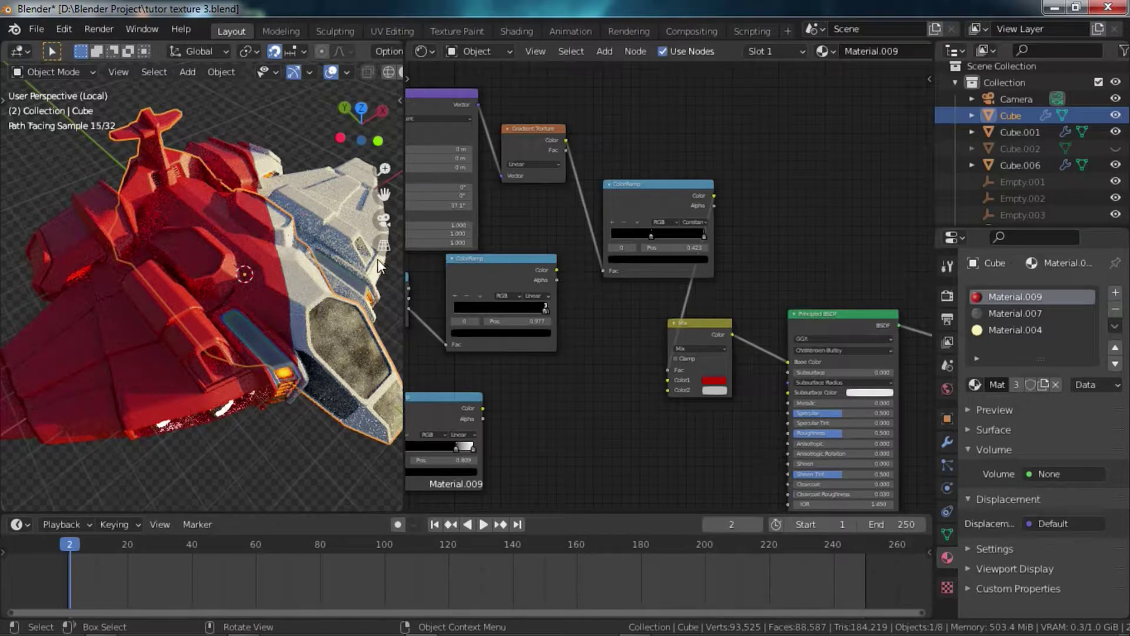
# - Switch the 3D viewport to Material Preview shading
pyautogui.moveTo(725, 322); pyautogui.dragTo(770, 387, button='middle')
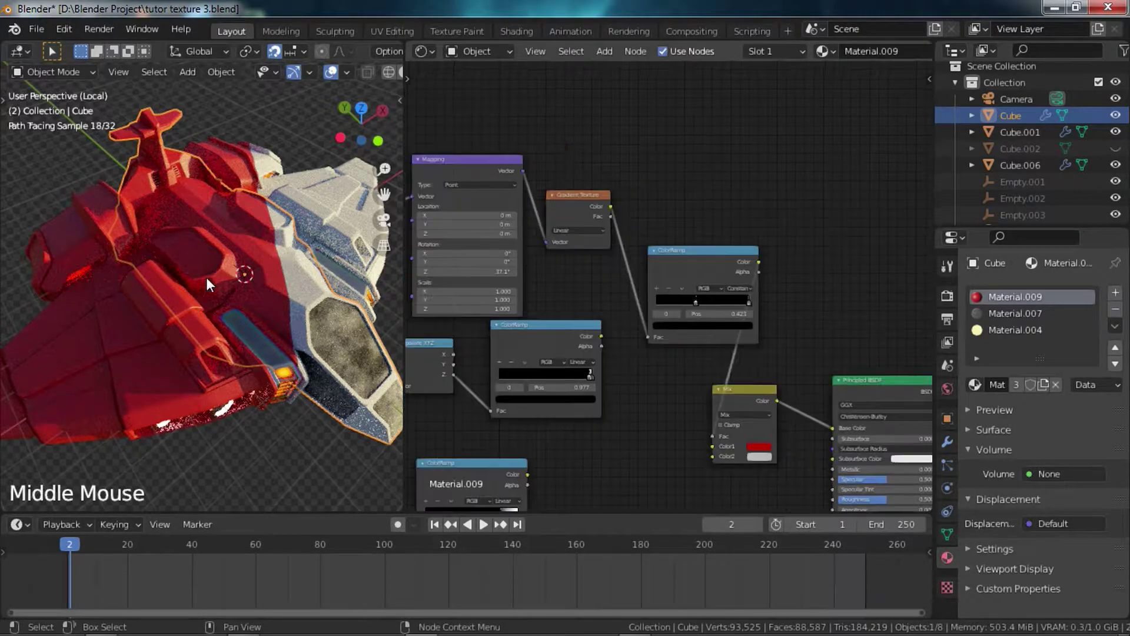
pyautogui.press('z')
pyautogui.press('z')
pyautogui.press('z')
pyautogui.click(236, 314)
# - Preview the gradient ColorRamp on the ship and set its white stop to position 0.550
pyautogui.scroll(-6, 668, 291)
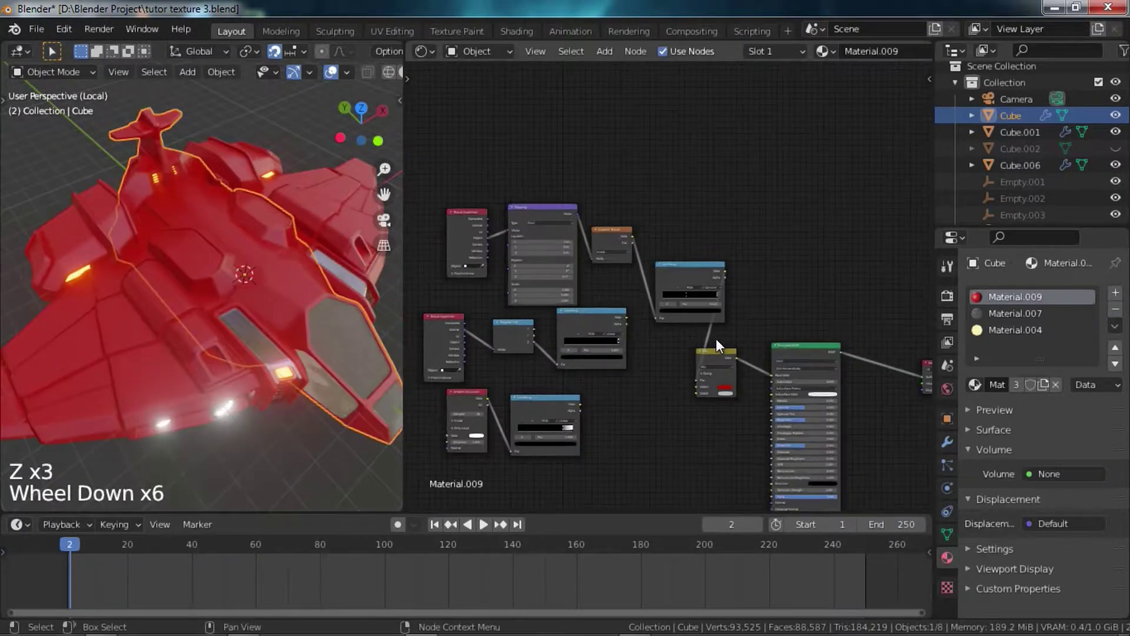
pyautogui.moveTo(705, 324); pyautogui.dragTo(705, 335, button='middle')
pyautogui.scroll(5, 705, 335)
pyautogui.scroll(3, 706, 336)
pyautogui.keyDown('ctrl'); pyautogui.keyDown('shift'); pyautogui.click(699, 260); pyautogui.keyUp('shift'); pyautogui.keyUp('ctrl')
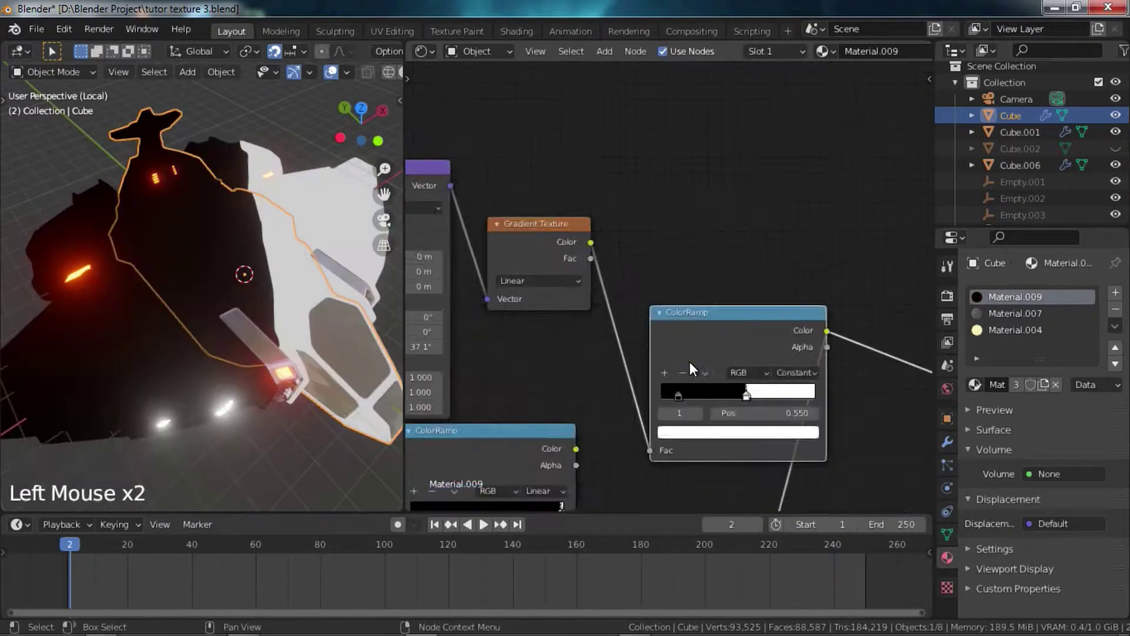
# - Duplicate the Mapping and Gradient Texture nodes together and place the pair above the existing gradient chain
pyautogui.scroll(-8, 690, 361)
pyautogui.moveTo(690, 361); pyautogui.dragTo(771, 383, button='middle')
pyautogui.scroll(-5, 771, 382)
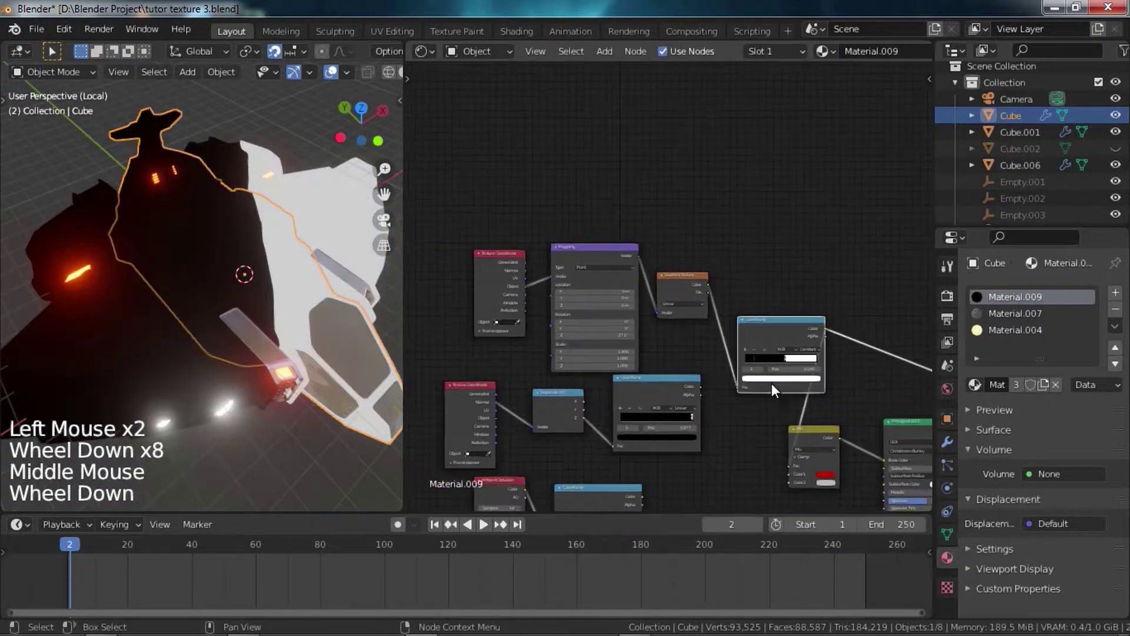
pyautogui.moveTo(758, 326); pyautogui.dragTo(763, 277)
pyautogui.scroll(10, 672, 286)
pyautogui.click(672, 285)
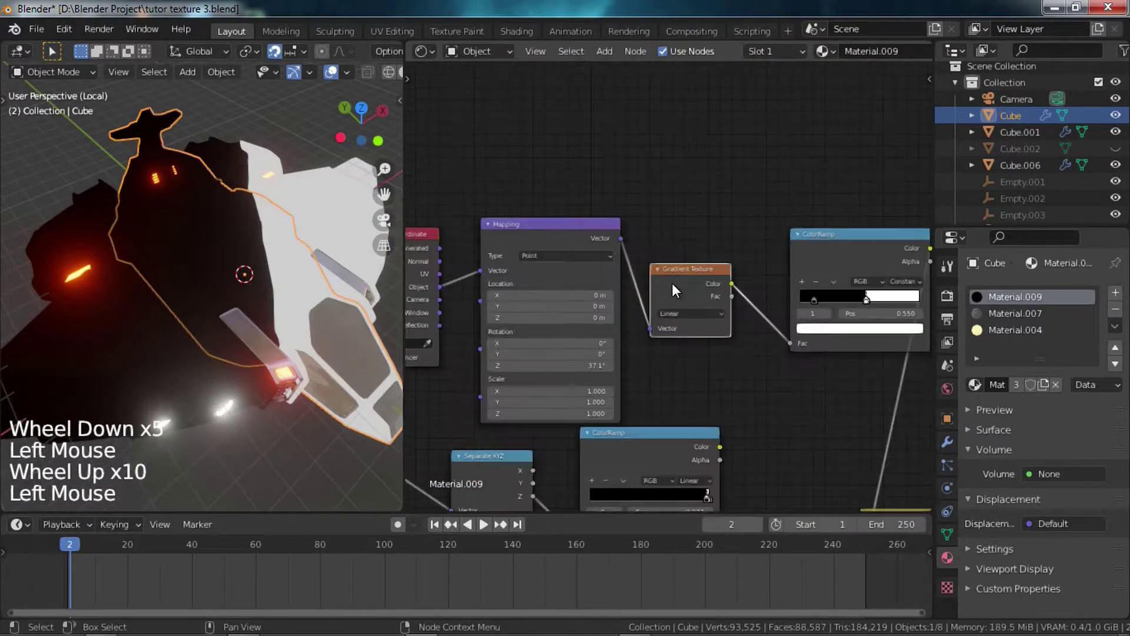
pyautogui.moveTo(670, 286); pyautogui.dragTo(672, 311, button='middle')
pyautogui.keyDown('shift'); pyautogui.click(577, 261); pyautogui.keyUp('shift')
pyautogui.hotkey('shift', 'd')
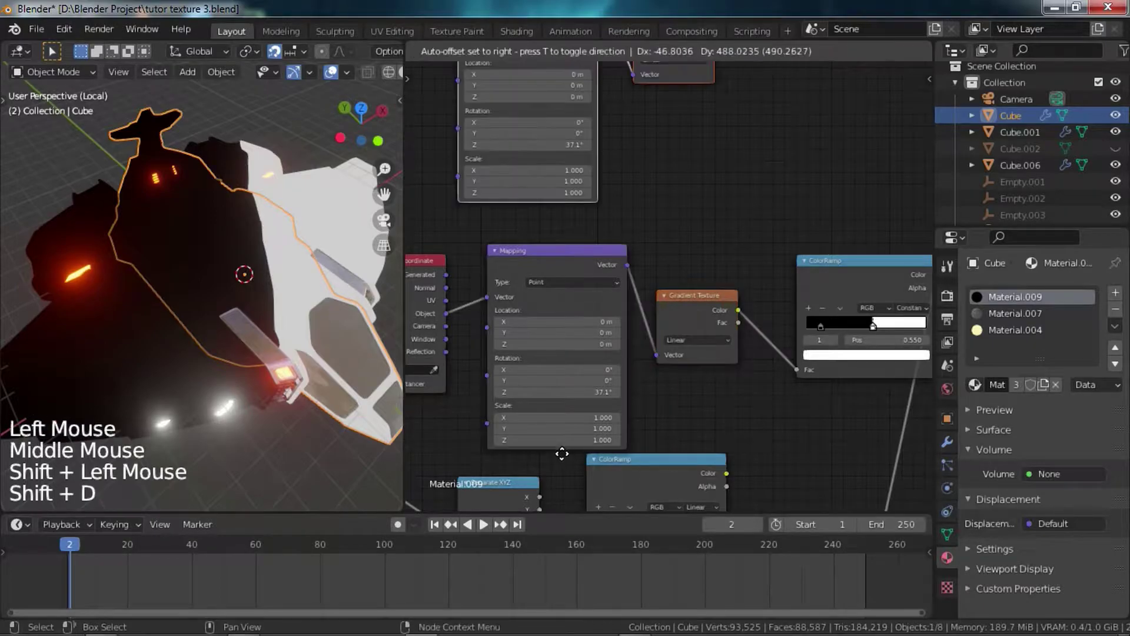
pyautogui.click(581, 459)
# - Connect the Texture Coordinate node's Object output to the Vector input of the upper Mapping node
pyautogui.moveTo(414, 300); pyautogui.dragTo(482, 391, button='middle')
pyautogui.moveTo(481, 391); pyautogui.dragTo(388, 192)
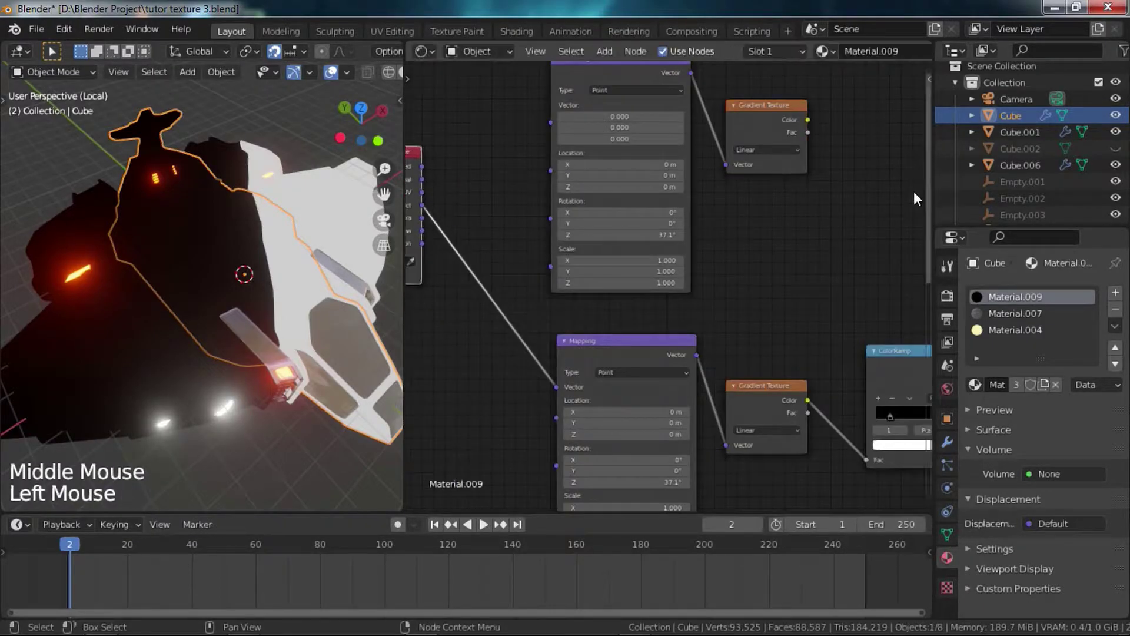
pyautogui.moveTo(678, 248); pyautogui.dragTo(740, 299, button='middle')
pyautogui.scroll(2, 618, 288)
pyautogui.moveTo(464, 263); pyautogui.dragTo(614, 147)
pyautogui.moveTo(714, 352); pyautogui.dragTo(598, 252, button='middle')
pyautogui.scroll(-5, 570, 358)
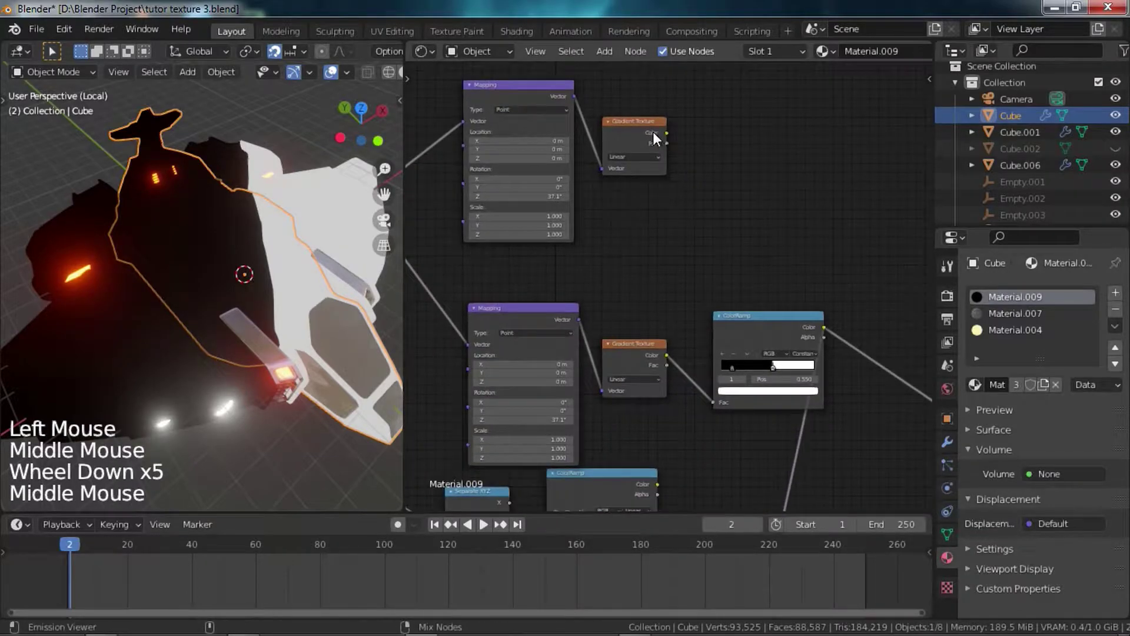
# - Preview the upper Gradient Texture on the ship and insert a duplicate of the gradient ColorRamp after it
pyautogui.keyDown('ctrl'); pyautogui.keyDown('shift'); pyautogui.click(651, 133); pyautogui.keyUp('shift'); pyautogui.keyUp('ctrl')
pyautogui.click(747, 344)
pyautogui.hotkey('shift', 'd')
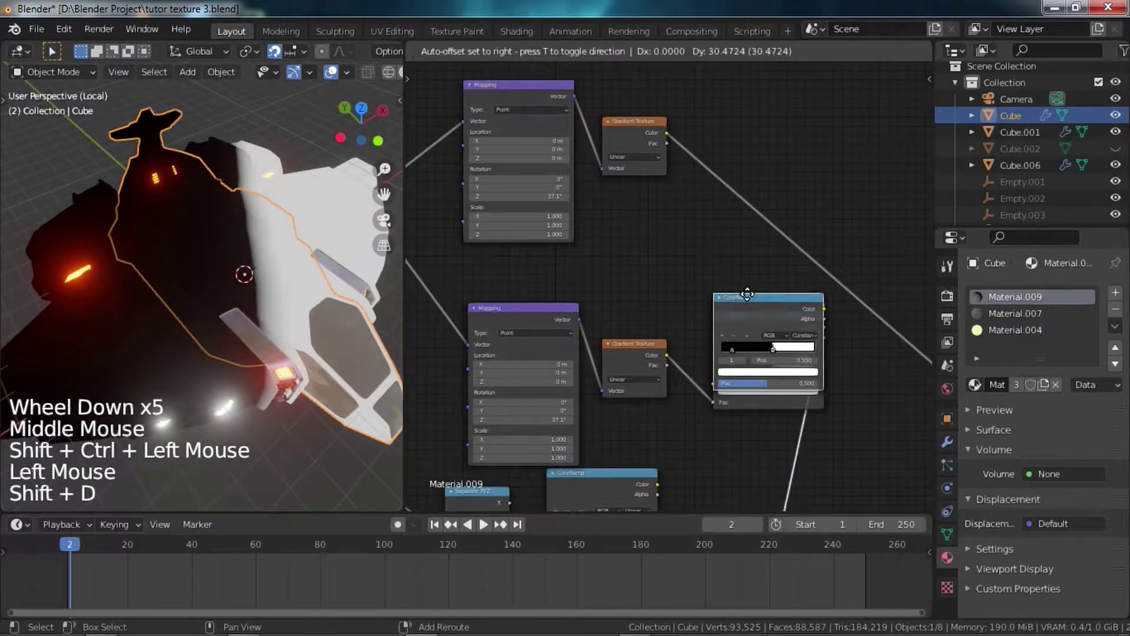
pyautogui.click(752, 159)
# - Set the upper Mapping node's Z rotation to 87.7° and its location to X 3.8 m, Y -1.9 m
pyautogui.moveTo(558, 241); pyautogui.dragTo(594, 360, button='middle')
pyautogui.scroll(7, 618, 319)
pyautogui.scroll(5, 604, 340)
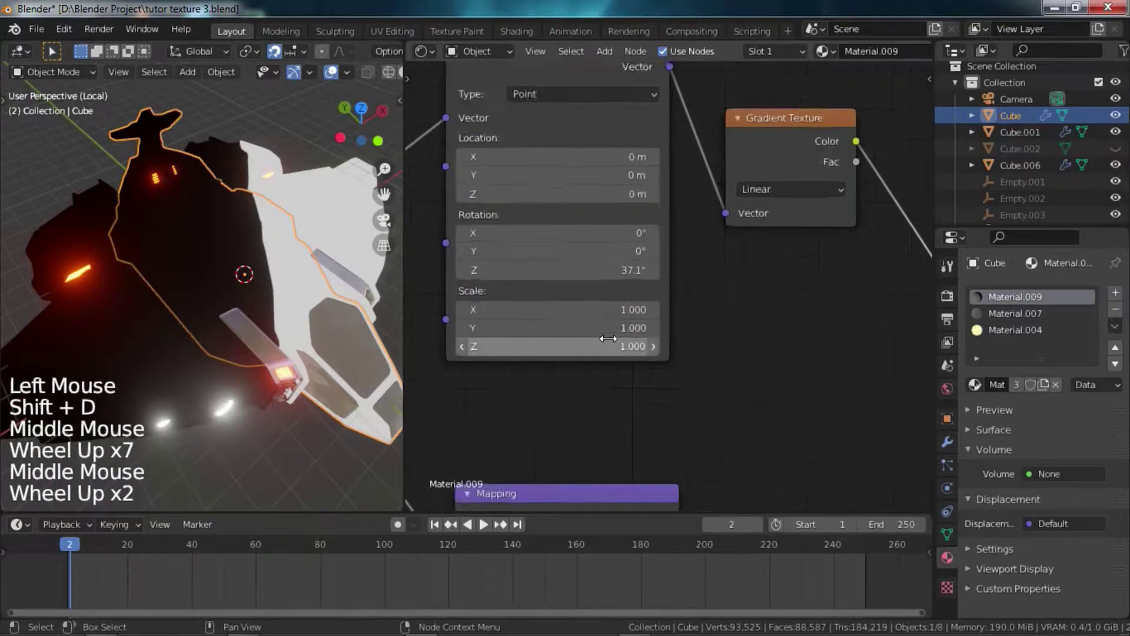
pyautogui.moveTo(623, 265); pyautogui.dragTo(666, 265)
pyautogui.moveTo(635, 260); pyautogui.dragTo(647, 283, button='middle')
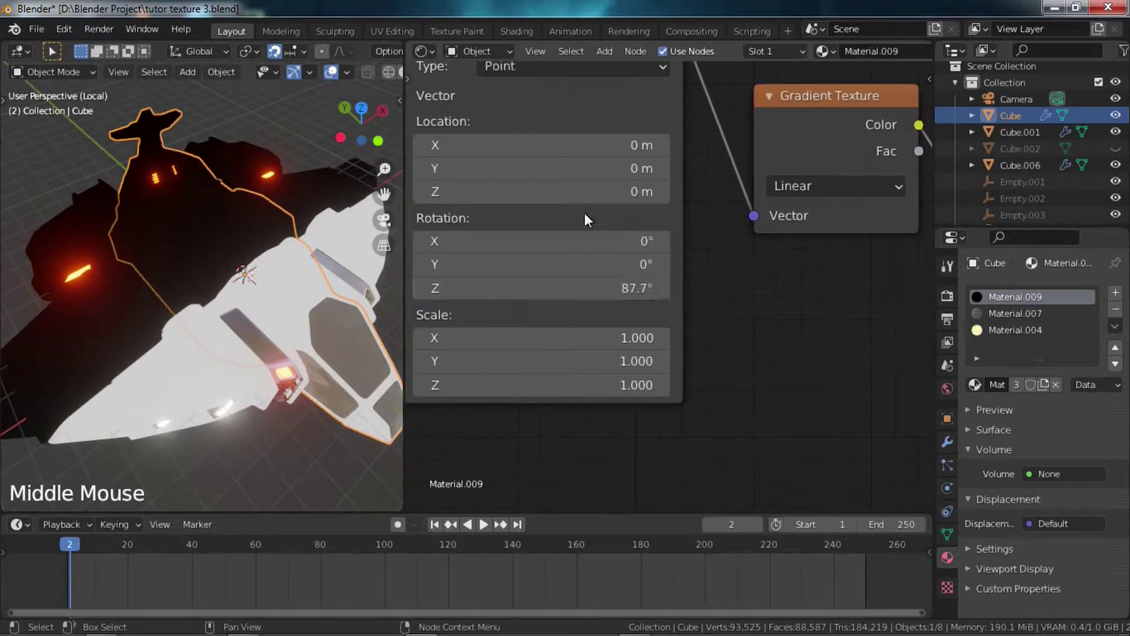
pyautogui.moveTo(547, 176); pyautogui.dragTo(619, 148)
# - Add a stop to the upper ColorRamp and shift its stops to leave one narrow white stripe across the ship
pyautogui.moveTo(680, 296); pyautogui.dragTo(585, 335, button='middle')
pyautogui.scroll(-13, 585, 335)
pyautogui.moveTo(656, 473); pyautogui.dragTo(666, 405, button='middle')
pyautogui.scroll(2, 665, 404)
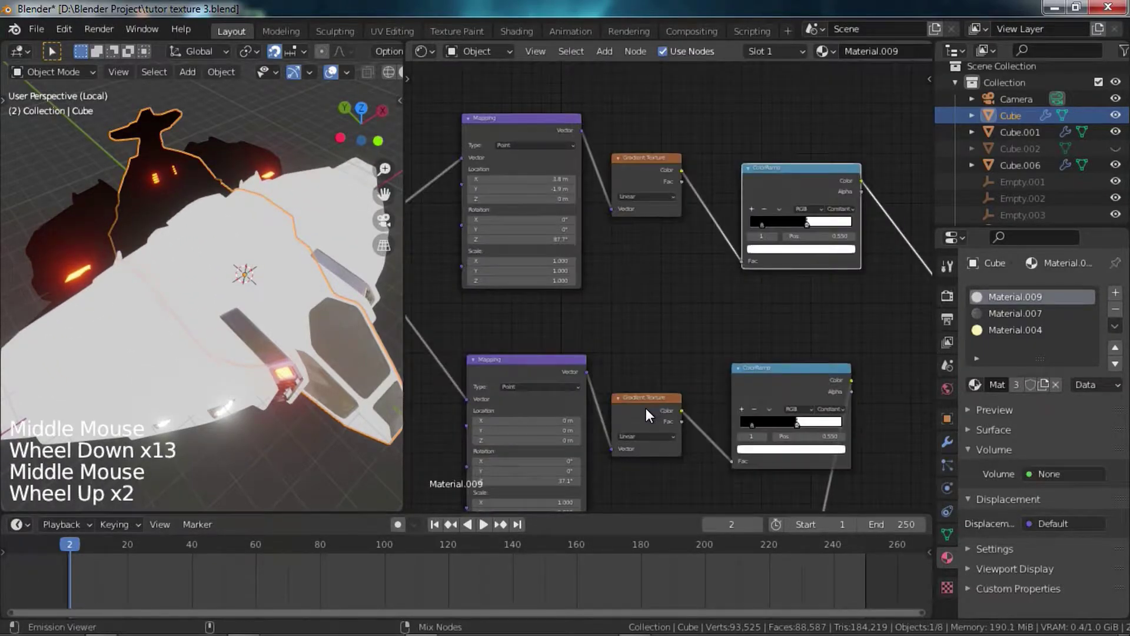
pyautogui.scroll(8, 677, 331)
pyautogui.moveTo(744, 274); pyautogui.dragTo(664, 337, button='middle')
pyautogui.scroll(1, 663, 338)
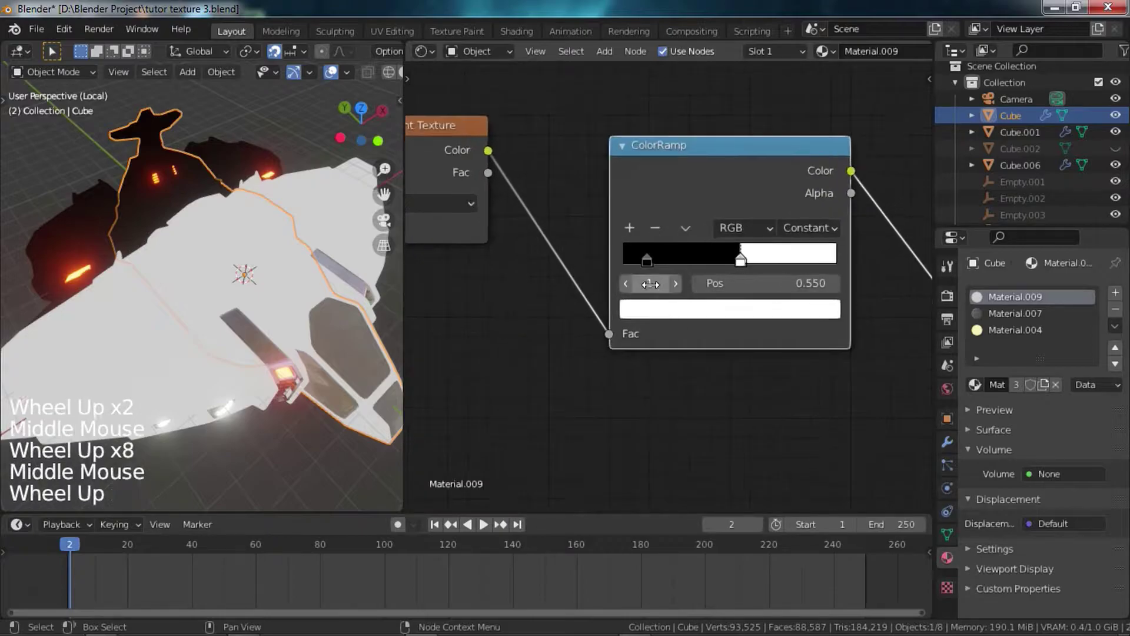
pyautogui.click(740, 257)
pyautogui.moveTo(740, 256); pyautogui.dragTo(708, 256)
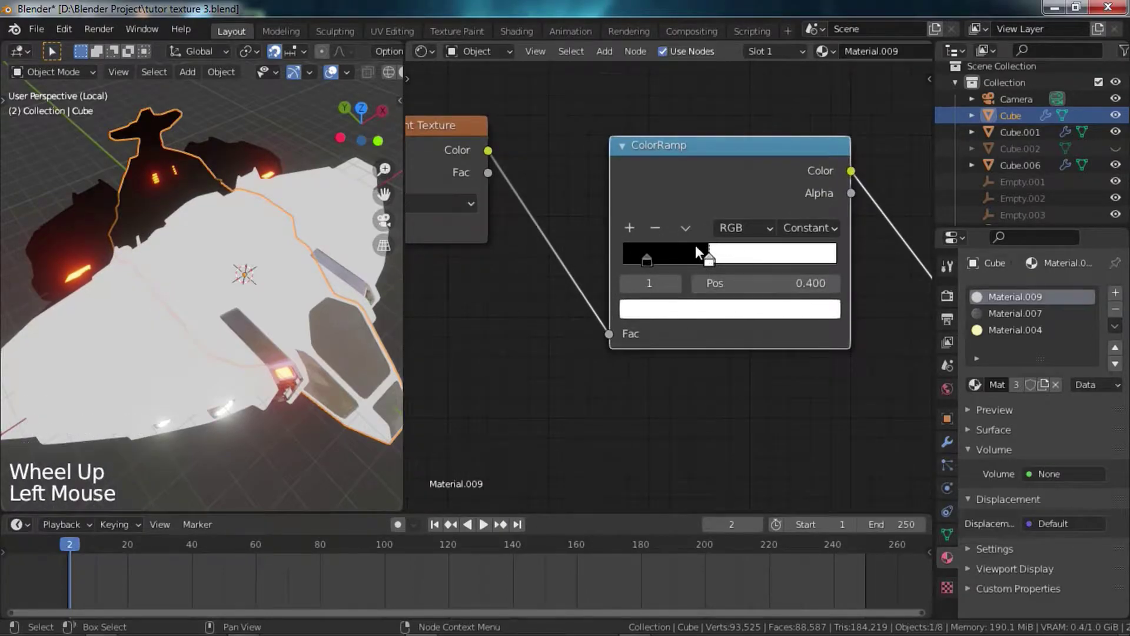
pyautogui.click(629, 228)
pyautogui.moveTo(680, 259)
pyautogui.mouseDown()
pyautogui.moveTo(842, 261)
pyautogui.moveTo(673, 261)
pyautogui.mouseUp()
# - Try the Texture Coordinate's Normal output as the vector source of the upper Mapping node
pyautogui.moveTo(648, 318); pyautogui.dragTo(813, 335, button='middle')
pyautogui.scroll(-6, 812, 336)
pyautogui.moveTo(624, 353); pyautogui.dragTo(930, 370, button='middle')
pyautogui.moveTo(408, 370); pyautogui.dragTo(467, 372, button='middle')
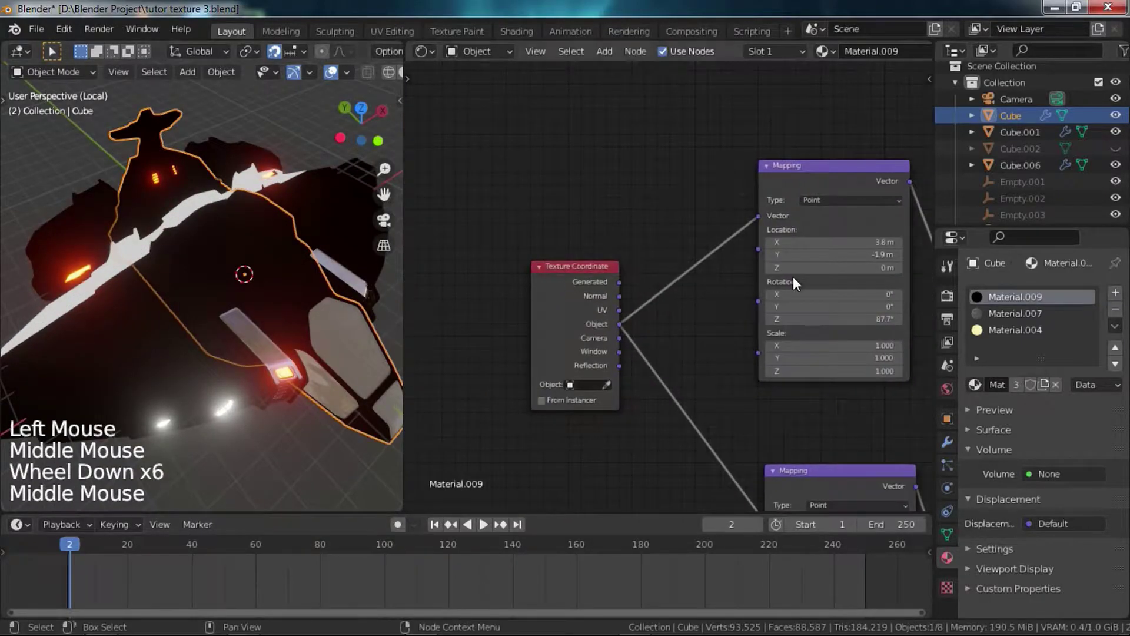
pyautogui.moveTo(620, 297); pyautogui.dragTo(754, 220)
# - Reset the upper Mapping node's X and Y location and its Z rotation to 0
pyautogui.moveTo(900, 301); pyautogui.dragTo(759, 332, button='middle')
pyautogui.scroll(-4, 733, 316)
pyautogui.scroll(8, 732, 316)
pyautogui.click(694, 250)
pyautogui.write('0')
pyautogui.click(691, 237)
pyautogui.write('0')
pyautogui.press('Return')
pyautogui.click(727, 335)
pyautogui.write('0')
pyautogui.press('Return')
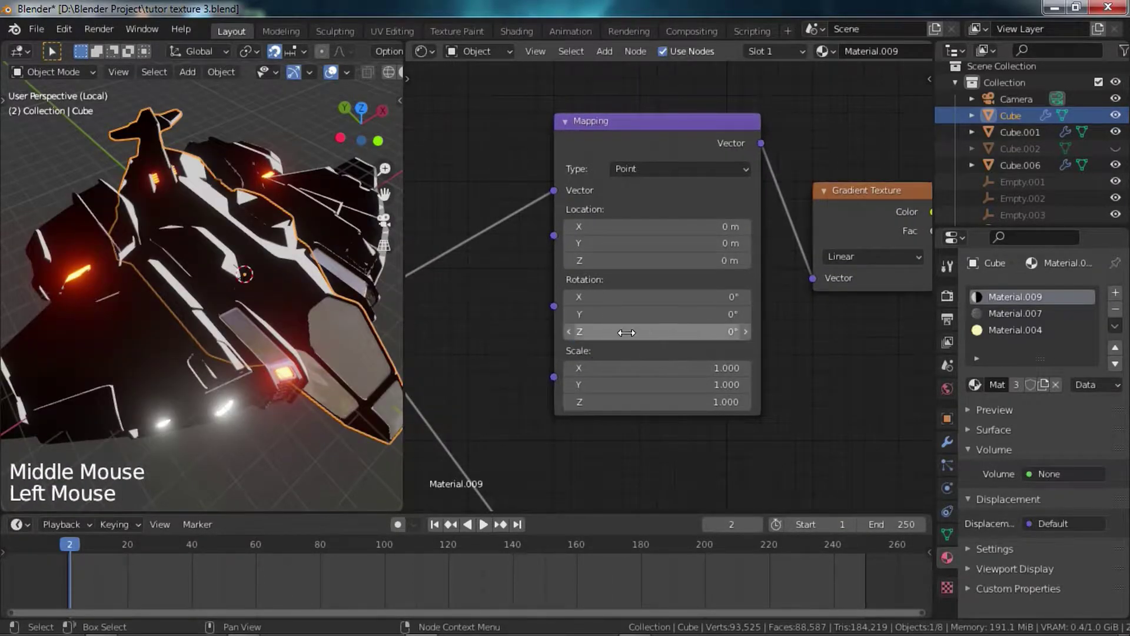
# - Try the Texture Coordinate's Generated output as the upper Mapping node's vector source and examine the ship
pyautogui.scroll(-4, 636, 339)
pyautogui.moveTo(580, 352); pyautogui.dragTo(787, 343, button='middle')
pyautogui.scroll(8, 760, 343)
pyautogui.moveTo(677, 320); pyautogui.dragTo(611, 417, button='middle')
pyautogui.moveTo(516, 349); pyautogui.dragTo(789, 221)
pyautogui.scroll(-5, 805, 341)
pyautogui.moveTo(807, 377); pyautogui.dragTo(724, 333, button='middle')
pyautogui.scroll(-3, 722, 332)
pyautogui.moveTo(267, 397); pyautogui.dragTo(559, 392, button='middle')
pyautogui.scroll(3, 560, 393)
pyautogui.scroll(-2, 591, 408)
pyautogui.moveTo(824, 288); pyautogui.dragTo(783, 285, button='middle')
pyautogui.moveTo(812, 280); pyautogui.dragTo(770, 278, button='middle')
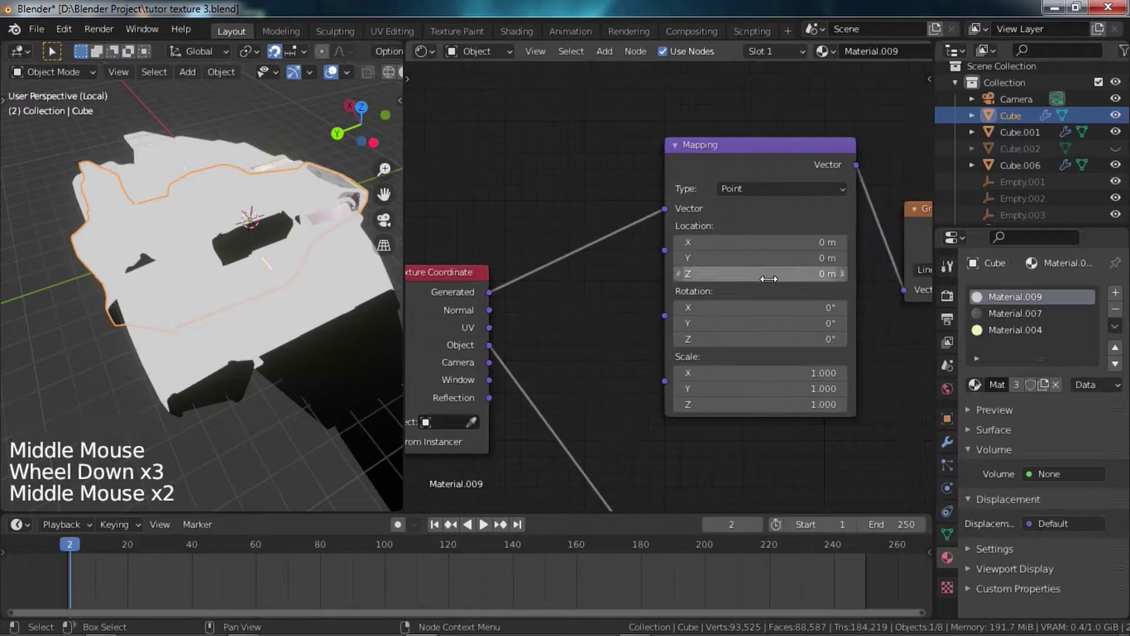
# - Reconnect the Texture Coordinate's Object output to the upper Mapping node's Vector input and check the stripe on the ship
pyautogui.click(489, 346)
pyautogui.moveTo(489, 347); pyautogui.dragTo(668, 212)
pyautogui.moveTo(744, 340); pyautogui.dragTo(717, 349, button='middle')
pyautogui.scroll(2, 717, 348)
pyautogui.moveTo(271, 270); pyautogui.dragTo(410, 333, button='middle')
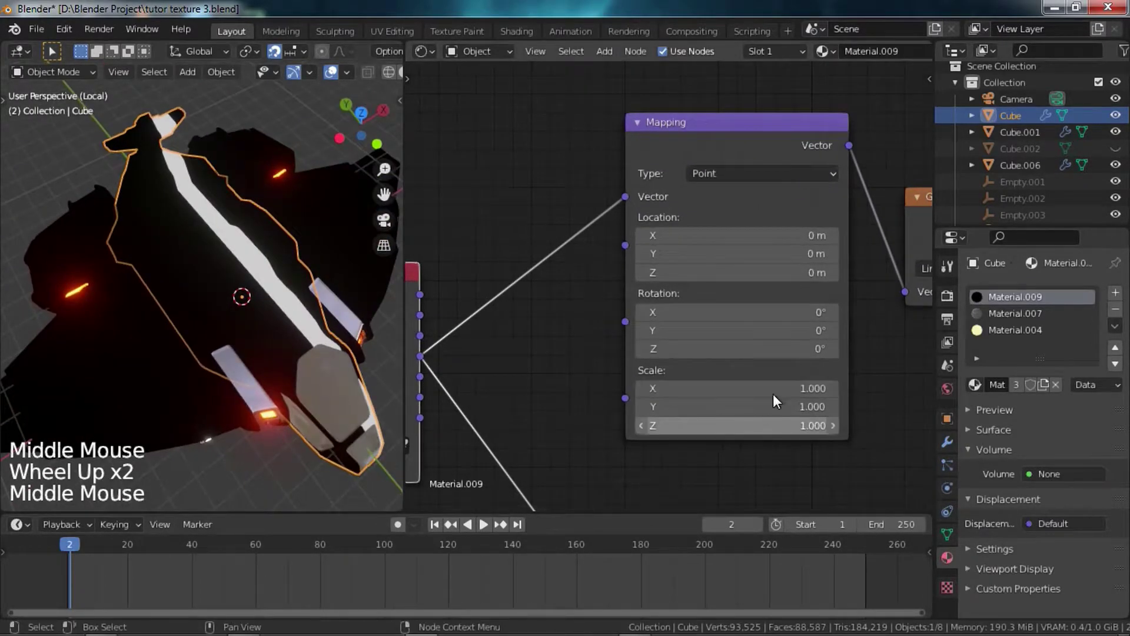
# - Set the upper Mapping node's Z rotation to 90° and its Y scale to 0.1
pyautogui.click(794, 347)
pyautogui.write('90')
pyautogui.press('Return')
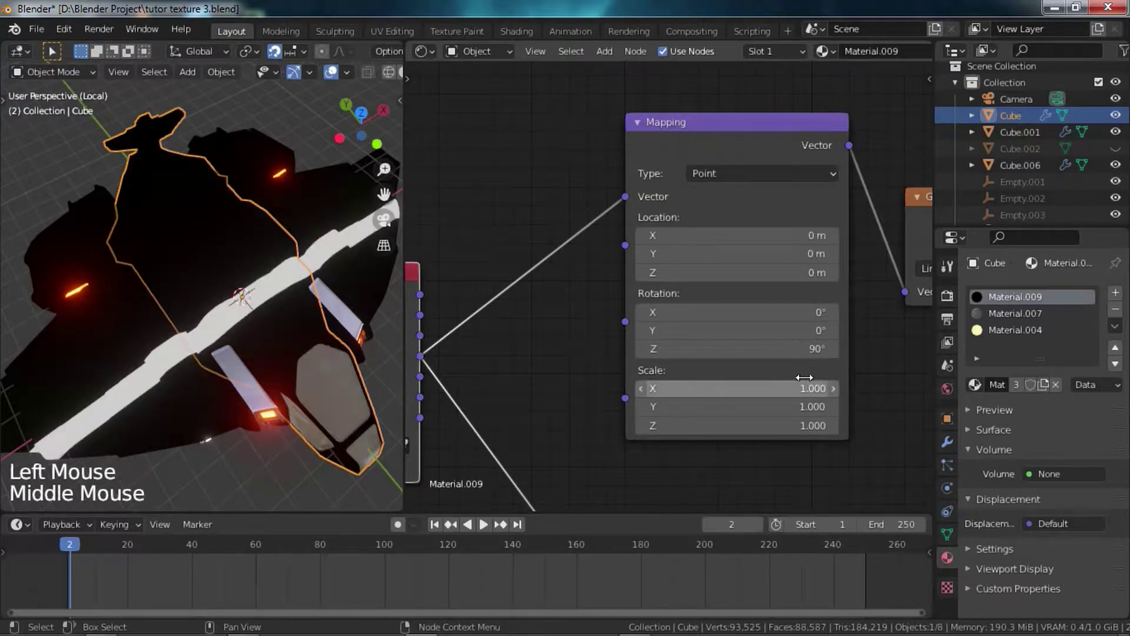
pyautogui.moveTo(813, 389); pyautogui.dragTo(782, 323, button='middle')
pyautogui.scroll(4, 782, 404)
pyautogui.click(749, 365)
pyautogui.write('0.1')
pyautogui.press('Return')
pyautogui.moveTo(706, 363)
pyautogui.mouseDown()
pyautogui.moveTo(730, 363)
pyautogui.moveTo(707, 363)
pyautogui.mouseUp()
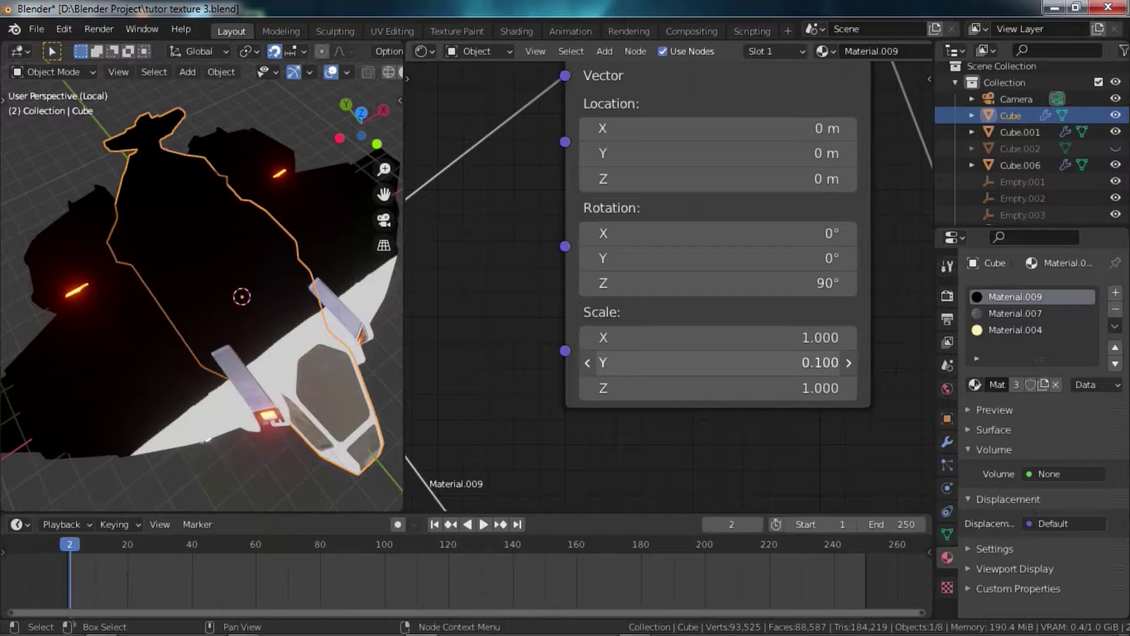
# - Shift the upper Mapping node's X location to about 0.9 m and fine-tune its Y scale
pyautogui.moveTo(751, 130); pyautogui.dragTo(800, 130)
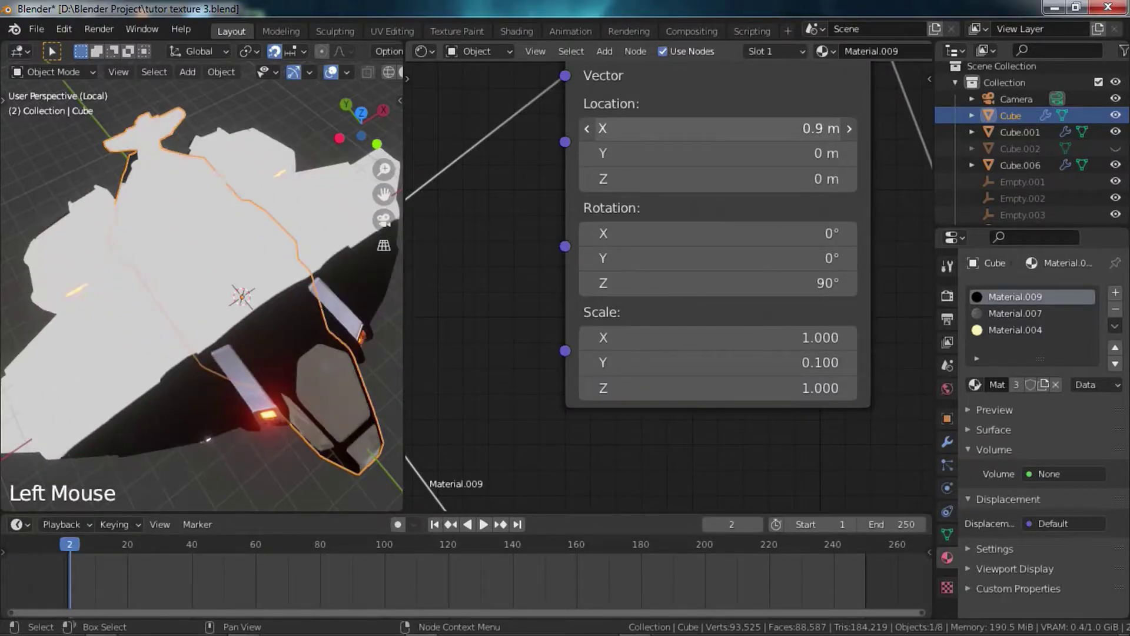
pyautogui.click(849, 363)
pyautogui.click(849, 362)
pyautogui.click(587, 363)
# - Preview the lower gradient chain's ColorRamp on the ship
pyautogui.scroll(-1, 757, 408)
pyautogui.scroll(-5, 757, 408)
pyautogui.moveTo(841, 359); pyautogui.dragTo(661, 338, button='middle')
pyautogui.scroll(-6, 706, 377)
pyautogui.moveTo(760, 412); pyautogui.dragTo(664, 299, button='middle')
pyautogui.keyDown('ctrl'); pyautogui.keyDown('shift'); pyautogui.click(707, 285); pyautogui.keyUp('shift'); pyautogui.keyUp('ctrl')
# - Add stops to the lower ColorRamp to form two white stripes, with the first white stop at 0.268 and the last black stop at 0.961
pyautogui.moveTo(710, 354); pyautogui.dragTo(875, 312, button='middle')
pyautogui.scroll(7, 766, 324)
pyautogui.moveTo(715, 305); pyautogui.dragTo(588, 290, button='middle')
pyautogui.click(485, 266)
pyautogui.click(580, 296)
pyautogui.click(540, 295)
pyautogui.moveTo(541, 294)
pyautogui.mouseDown()
pyautogui.moveTo(627, 291)
pyautogui.moveTo(543, 292)
pyautogui.mouseUp()
pyautogui.moveTo(623, 288)
pyautogui.mouseDown()
pyautogui.moveTo(565, 289)
pyautogui.moveTo(648, 292)
pyautogui.mouseUp()
pyautogui.click(489, 262)
pyautogui.click(564, 292)
pyautogui.click(479, 266)
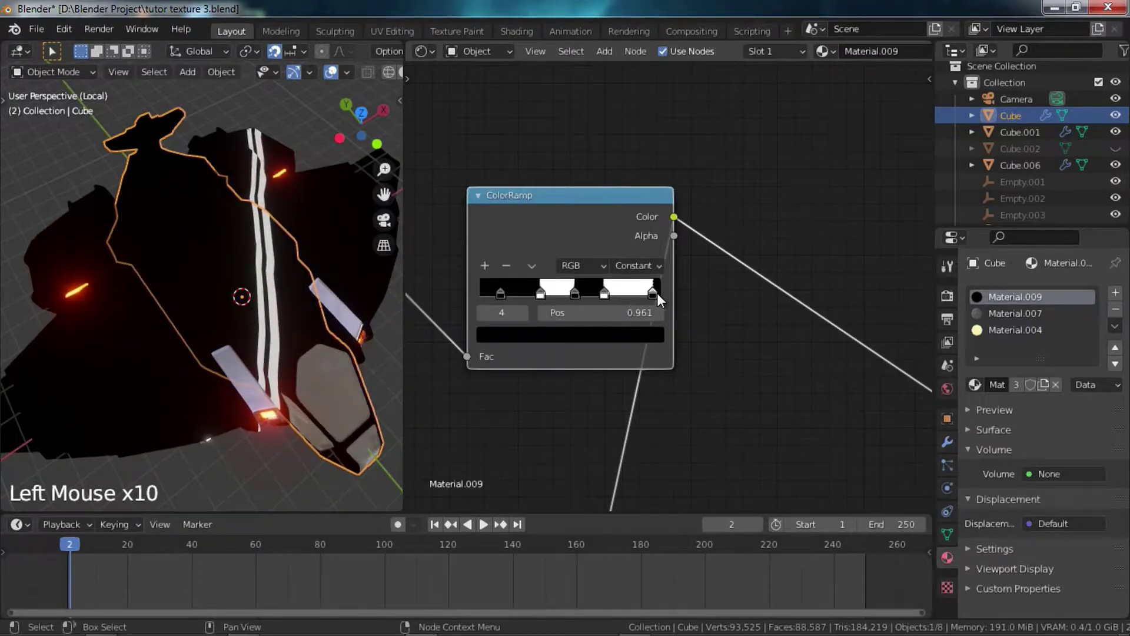
pyautogui.moveTo(576, 291); pyautogui.dragTo(529, 292)
# - Set the lower Mapping node's Y scale to 0.500 and its Z scale to 0.800
pyautogui.moveTo(556, 349); pyautogui.dragTo(895, 321, button='middle')
pyautogui.scroll(1, 600, 375)
pyautogui.moveTo(569, 400); pyautogui.dragTo(787, 335, button='middle')
pyautogui.scroll(4, 787, 335)
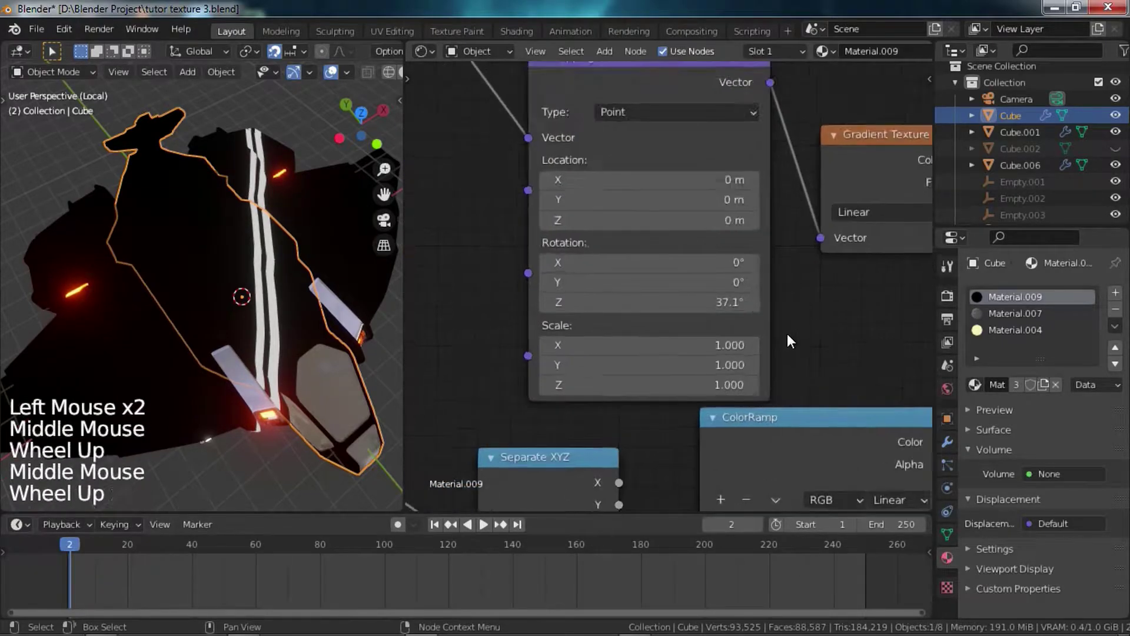
pyautogui.click(770, 390)
pyautogui.click(518, 388)
pyautogui.click(518, 388)
pyautogui.click(519, 389)
pyautogui.click(518, 389)
pyautogui.click(518, 389)
pyautogui.click(518, 389)
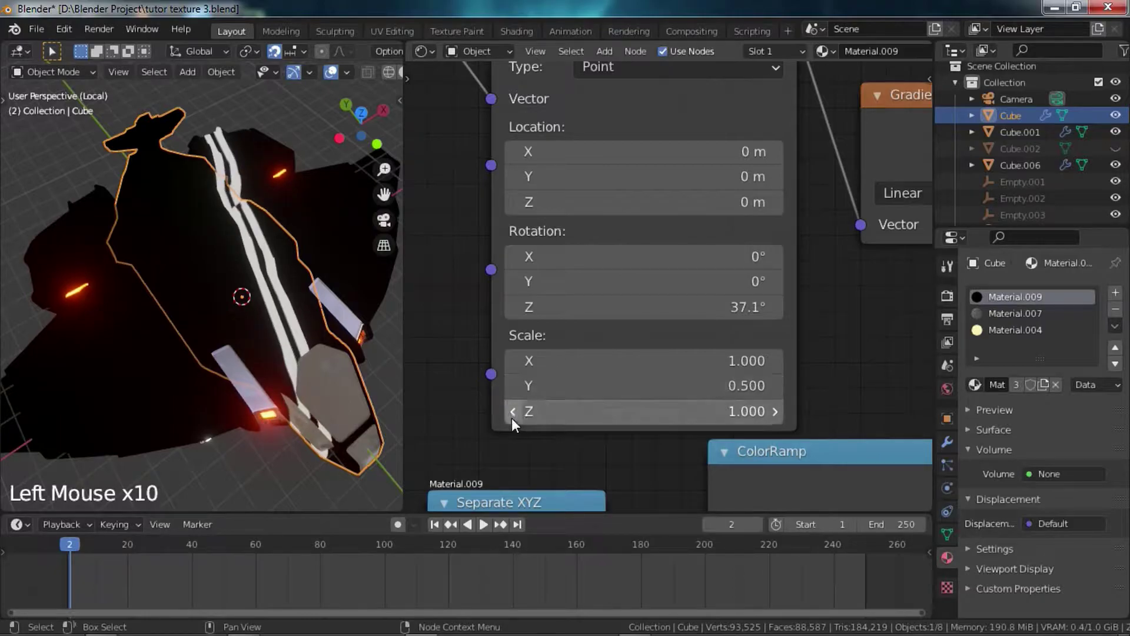
pyautogui.click(511, 410)
# - Reduce the lower Mapping node's X scale to about 0.5 to widen the twin stripes
pyautogui.click(523, 359)
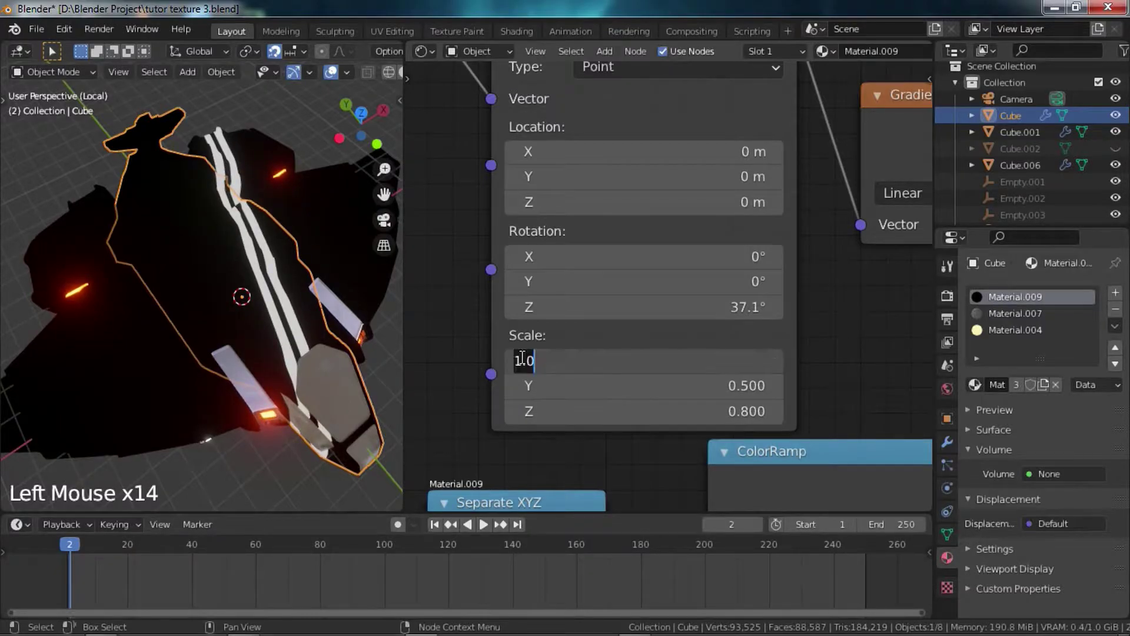
pyautogui.click(513, 360)
pyautogui.click(513, 360)
pyautogui.click(513, 360)
pyautogui.click(513, 361)
pyautogui.click(514, 360)
pyautogui.click(513, 361)
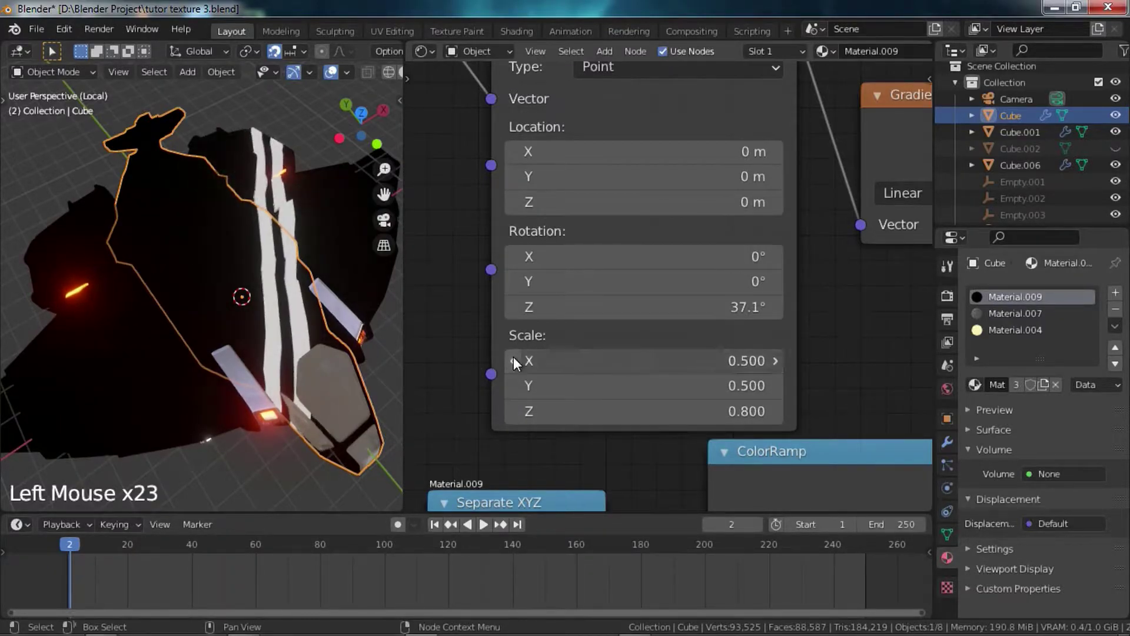
pyautogui.click(513, 360)
# - Preview the upper ColorRamp and the lower ColorRamp on the ship in turn
pyautogui.scroll(-12, 709, 376)
pyautogui.moveTo(709, 375); pyautogui.dragTo(746, 379, button='middle')
pyautogui.scroll(-6, 759, 389)
pyautogui.moveTo(795, 406); pyautogui.dragTo(715, 406, button='middle')
pyautogui.scroll(4, 713, 407)
pyautogui.moveTo(726, 350); pyautogui.dragTo(740, 440, button='middle')
pyautogui.keyDown('ctrl'); pyautogui.keyDown('shift'); pyautogui.click(703, 177); pyautogui.keyUp('shift'); pyautogui.keyUp('ctrl')
pyautogui.keyDown('ctrl'); pyautogui.keyDown('shift'); pyautogui.click(684, 345); pyautogui.keyUp('shift'); pyautogui.keyUp('ctrl')
# - Tidy the upper ColorRamp's placement and combine both gradient ColorRamps through a new Mix color node
pyautogui.scroll(-4, 684, 354)
pyautogui.moveTo(700, 486); pyautogui.dragTo(637, 466, button='middle')
pyautogui.scroll(3, 656, 467)
pyautogui.moveTo(636, 471); pyautogui.dragTo(661, 415)
pyautogui.scroll(-7, 685, 376)
pyautogui.moveTo(640, 190); pyautogui.dragTo(631, 190)
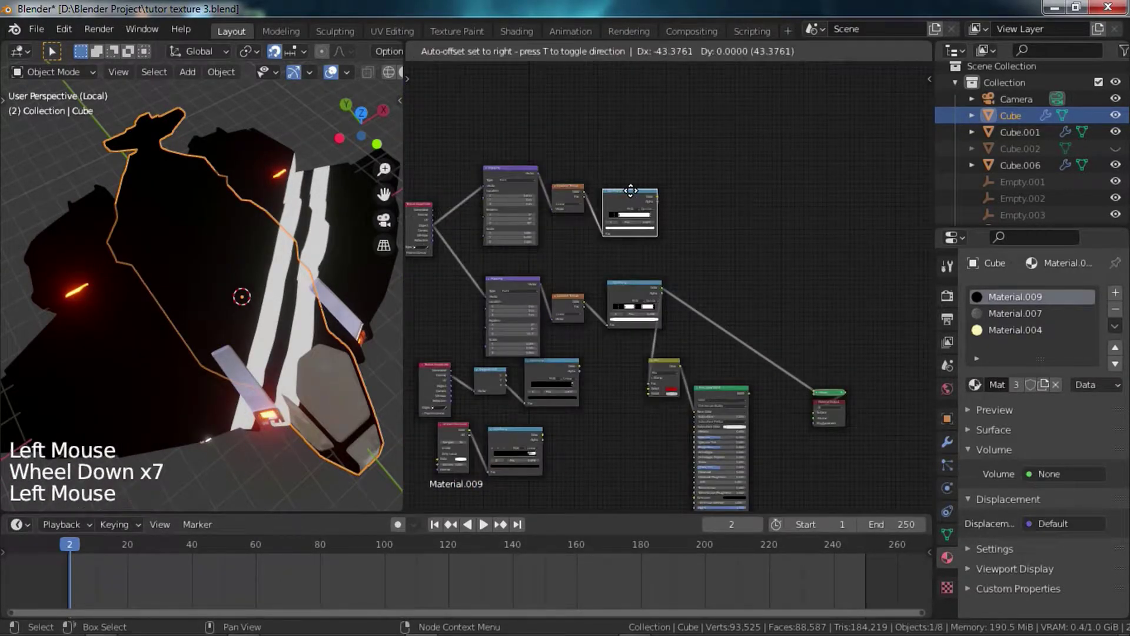
pyautogui.keyDown('ctrl'); pyautogui.keyDown('shift'); pyautogui.moveTo(638, 192); pyautogui.dragTo(642, 302, button='right'); pyautogui.keyUp('shift'); pyautogui.keyUp('ctrl')
pyautogui.moveTo(715, 305); pyautogui.dragTo(687, 323, button='middle')
pyautogui.scroll(13, 687, 324)
pyautogui.scroll(3, 687, 323)
pyautogui.click(626, 215)
pyautogui.click(612, 210)
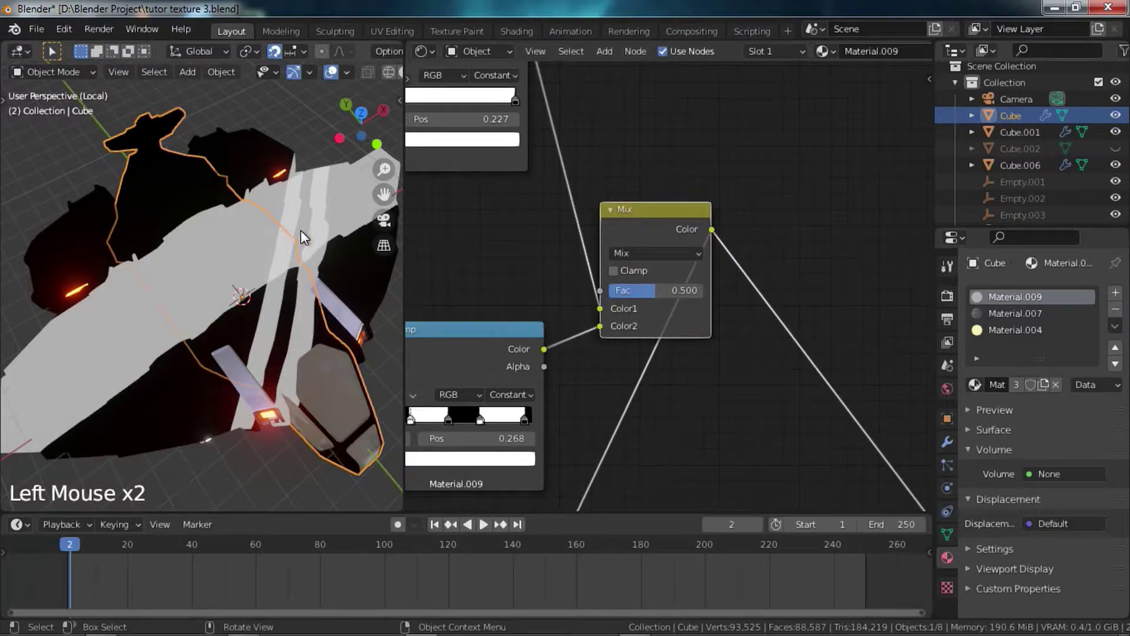
# - Change the new Mix node's blend mode to Screen and set its Fac to 1.000
pyautogui.scroll(13, 652, 319)
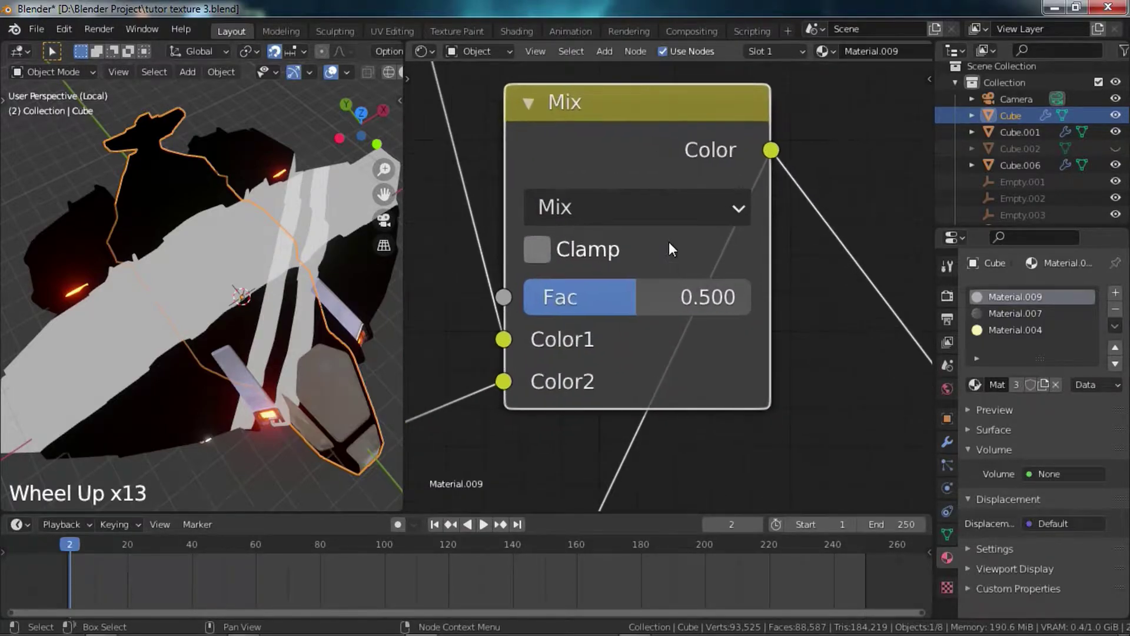
pyautogui.click(672, 213)
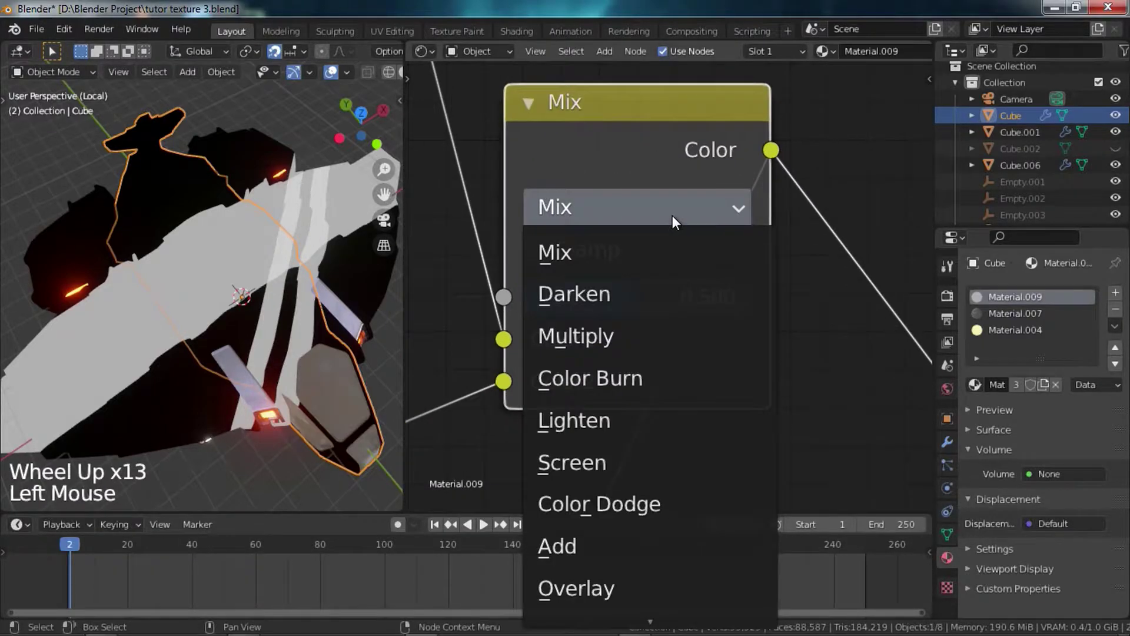
pyautogui.click(601, 462)
pyautogui.moveTo(625, 299); pyautogui.dragTo(755, 299)
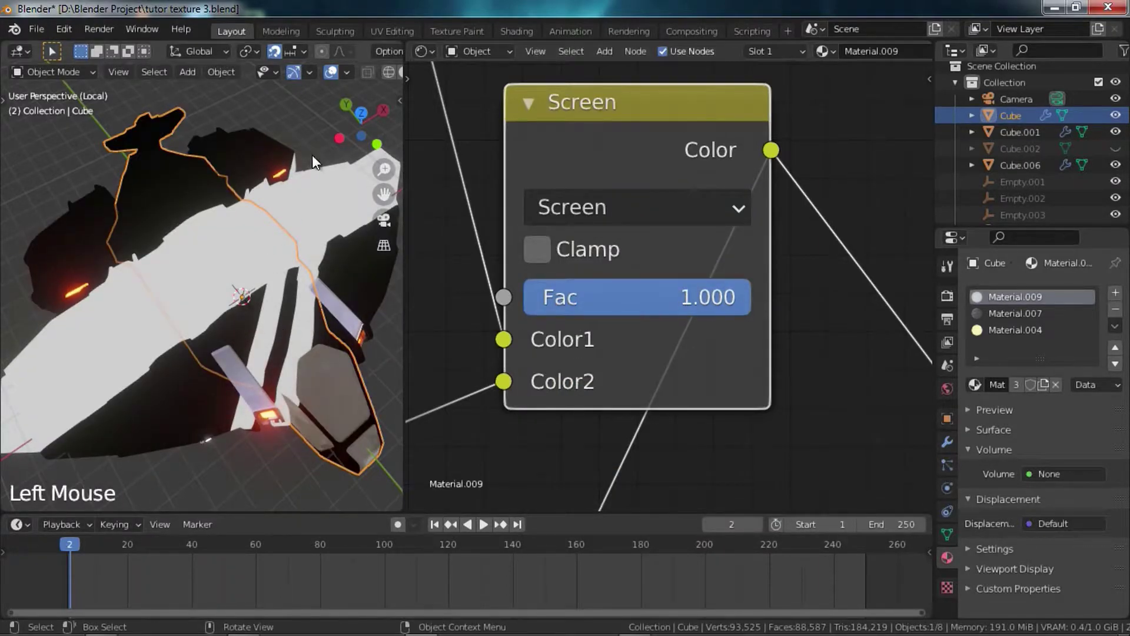
# - Reconnect the Principled BSDF to the Material Output to show the red and grey paint on the ship
pyautogui.scroll(-14, 719, 330)
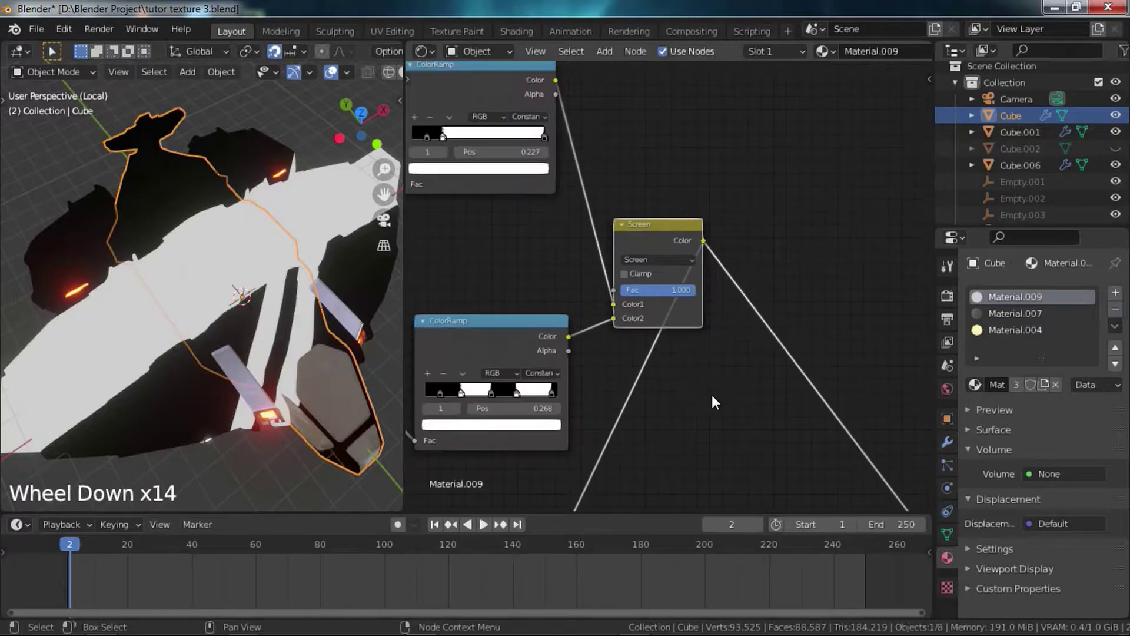
pyautogui.moveTo(712, 394); pyautogui.dragTo(730, 215, button='middle')
pyautogui.scroll(-8, 721, 203)
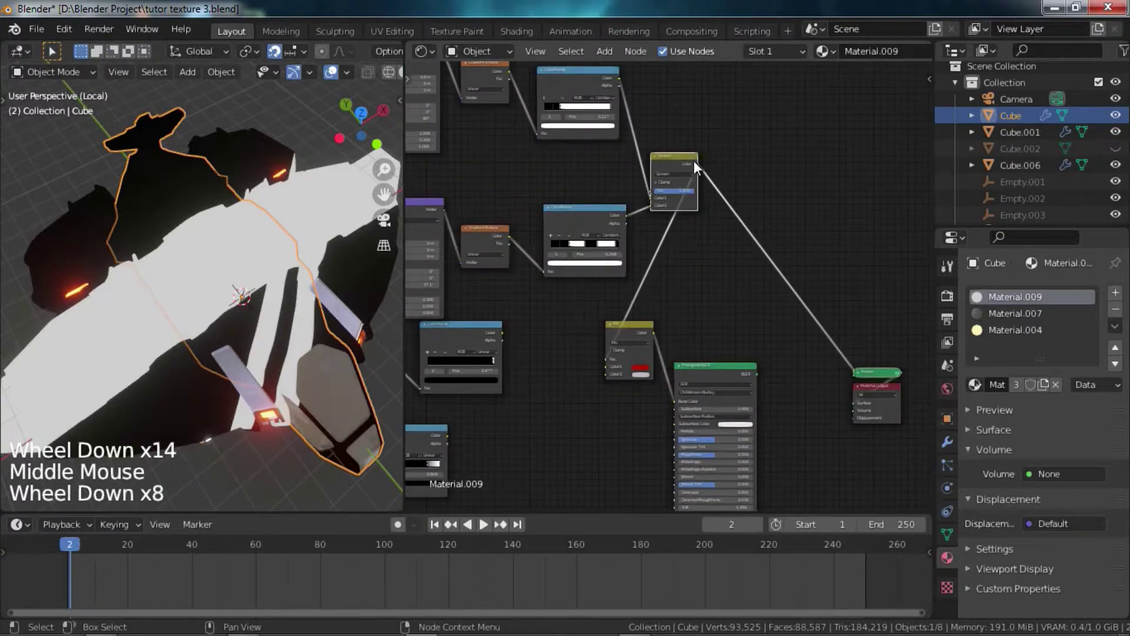
pyautogui.keyDown('ctrl'); pyautogui.keyDown('shift'); pyautogui.click(719, 377); pyautogui.keyUp('shift'); pyautogui.keyUp('ctrl')
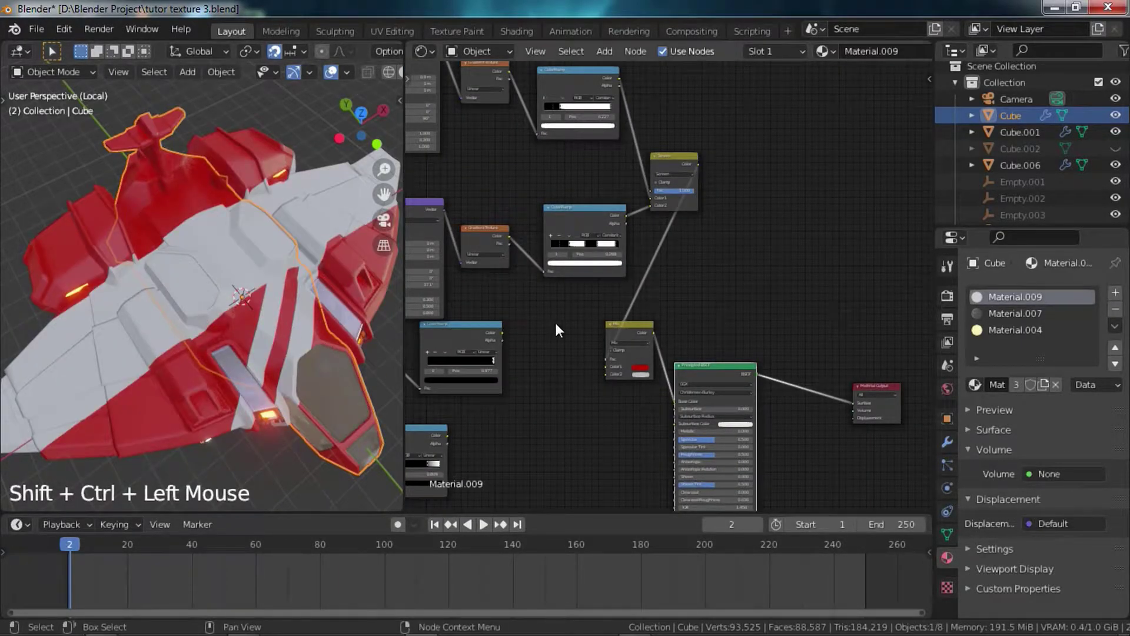
# - Cut the link between the upper ColorRamp and the Screen node's Color1 input
pyautogui.moveTo(624, 307); pyautogui.dragTo(660, 369, button='middle')
pyautogui.scroll(8, 660, 370)
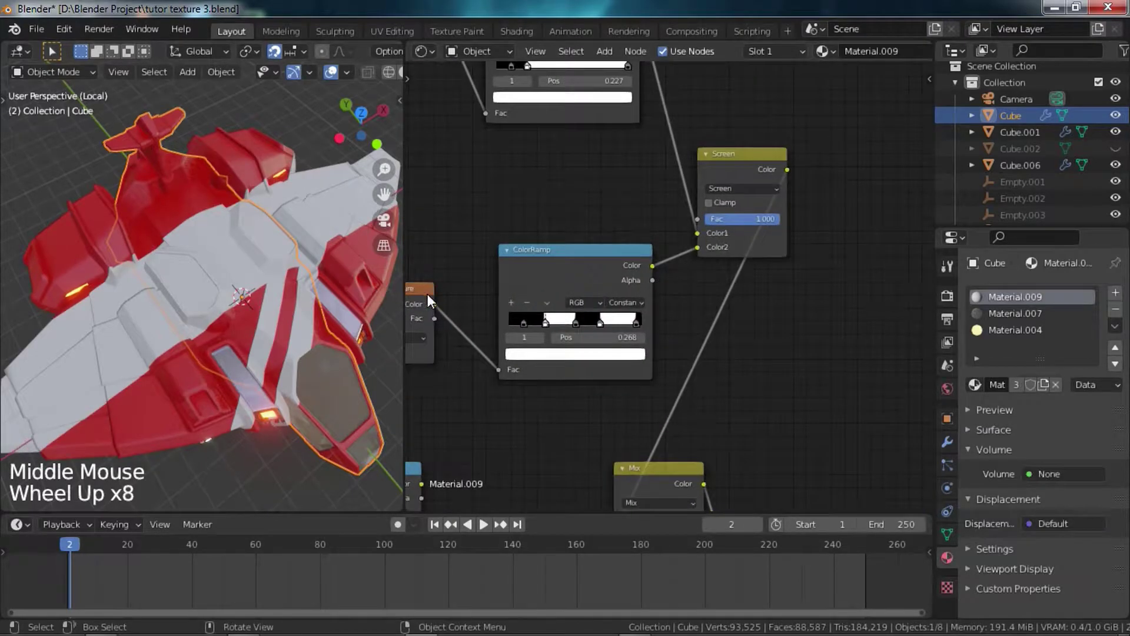
pyautogui.scroll(-9, 795, 238)
pyautogui.moveTo(794, 239); pyautogui.dragTo(681, 293, button='middle')
pyautogui.scroll(6, 687, 272)
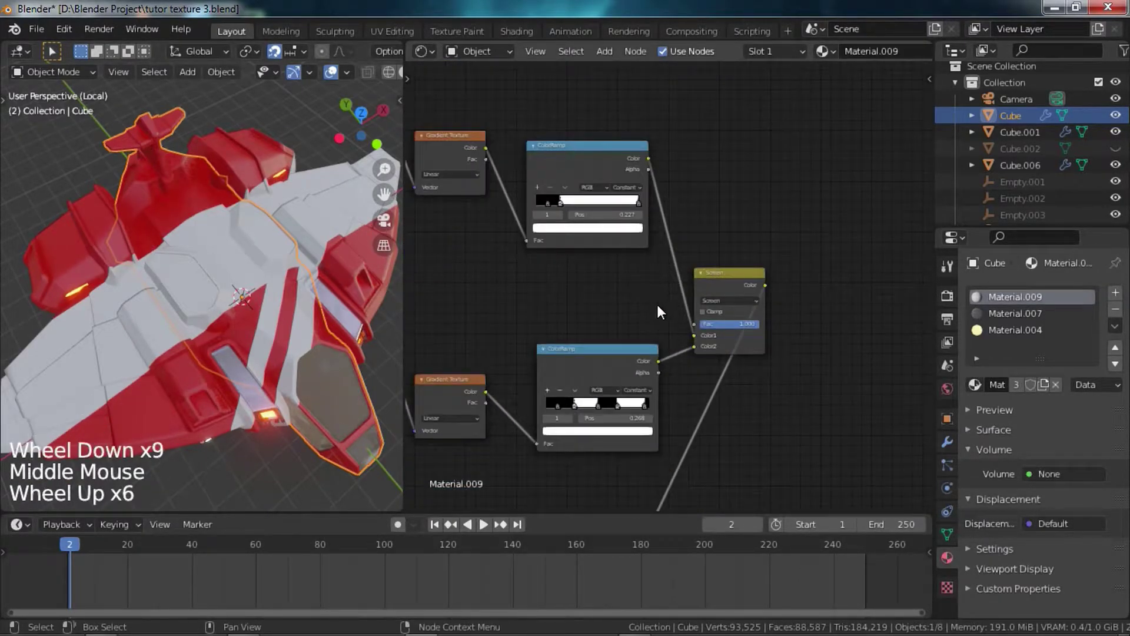
pyautogui.keyDown('ctrl'); pyautogui.moveTo(694, 231); pyautogui.dragTo(655, 253, button='right'); pyautogui.keyUp('ctrl')
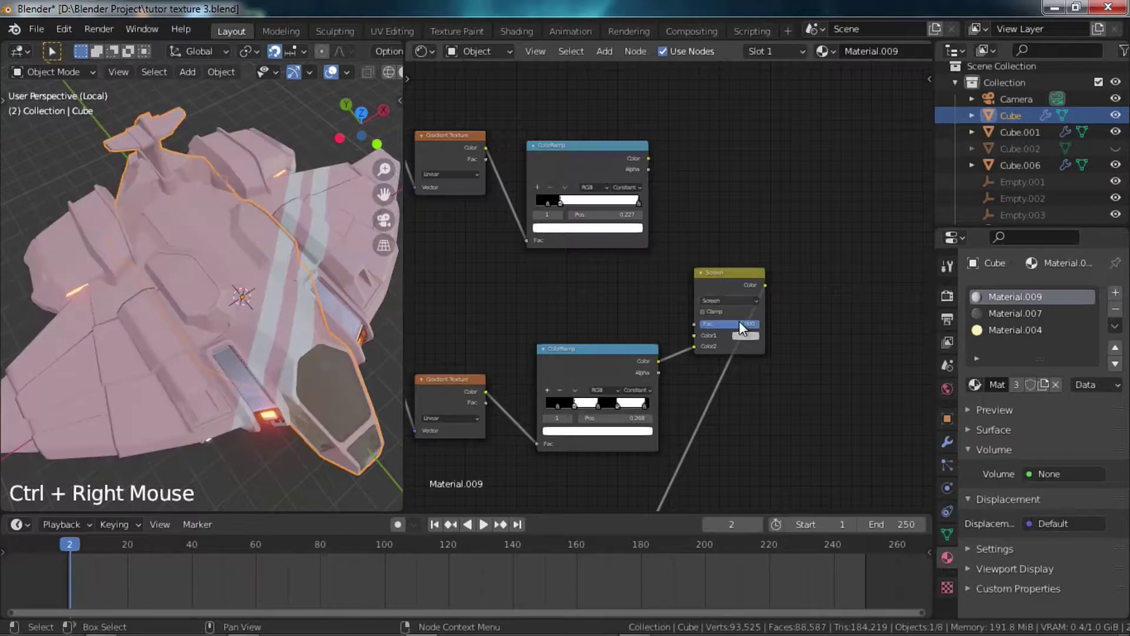
# - Delete the Screen node and place the red and light-grey Mix node beside the lower ColorRamp
pyautogui.scroll(-5, 735, 310)
pyautogui.moveTo(700, 414); pyautogui.dragTo(681, 290, button='middle')
pyautogui.scroll(2, 681, 290)
pyautogui.moveTo(760, 396); pyautogui.dragTo(852, 378)
pyautogui.click(721, 142)
pyautogui.press('x')
pyautogui.moveTo(665, 345); pyautogui.dragTo(784, 208)
pyautogui.moveTo(753, 212); pyautogui.dragTo(815, 259, button='middle')
pyautogui.scroll(9, 815, 259)
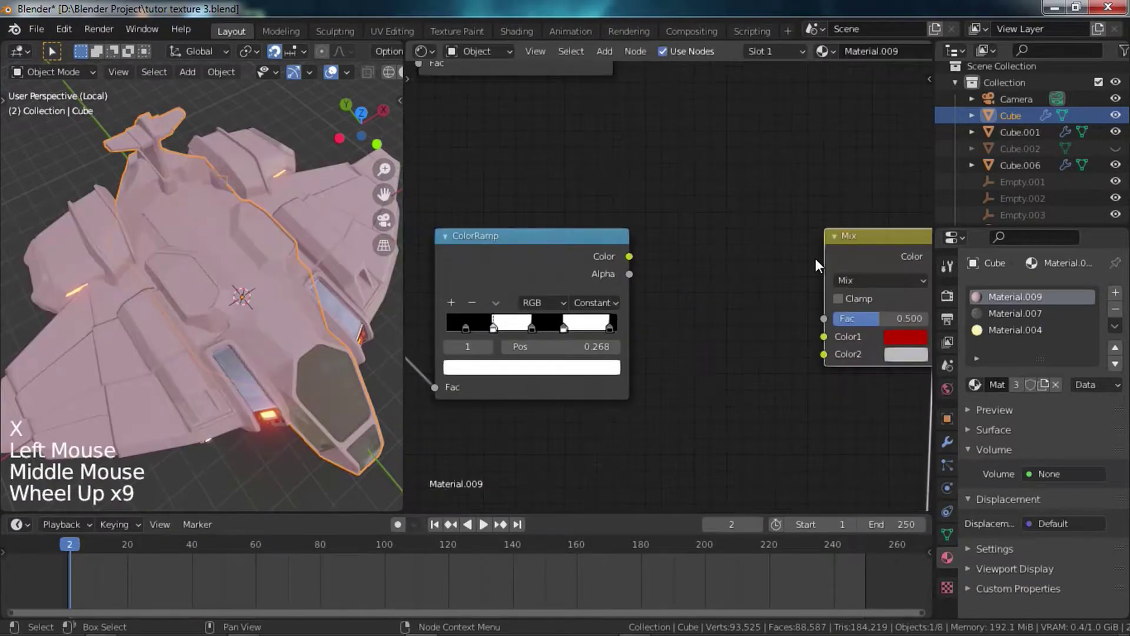
# - Link the lower ColorRamp's Color output to the Mix node's Fac input and shift the Mix node slightly closer
pyautogui.moveTo(631, 257); pyautogui.dragTo(823, 318)
pyautogui.moveTo(868, 253); pyautogui.dragTo(836, 253)
pyautogui.scroll(-11, 747, 297)
pyautogui.scroll(5, 786, 311)
# - Set the Mix node's Color1 to pure white and its Color2 to a saturated blue
pyautogui.click(789, 318)
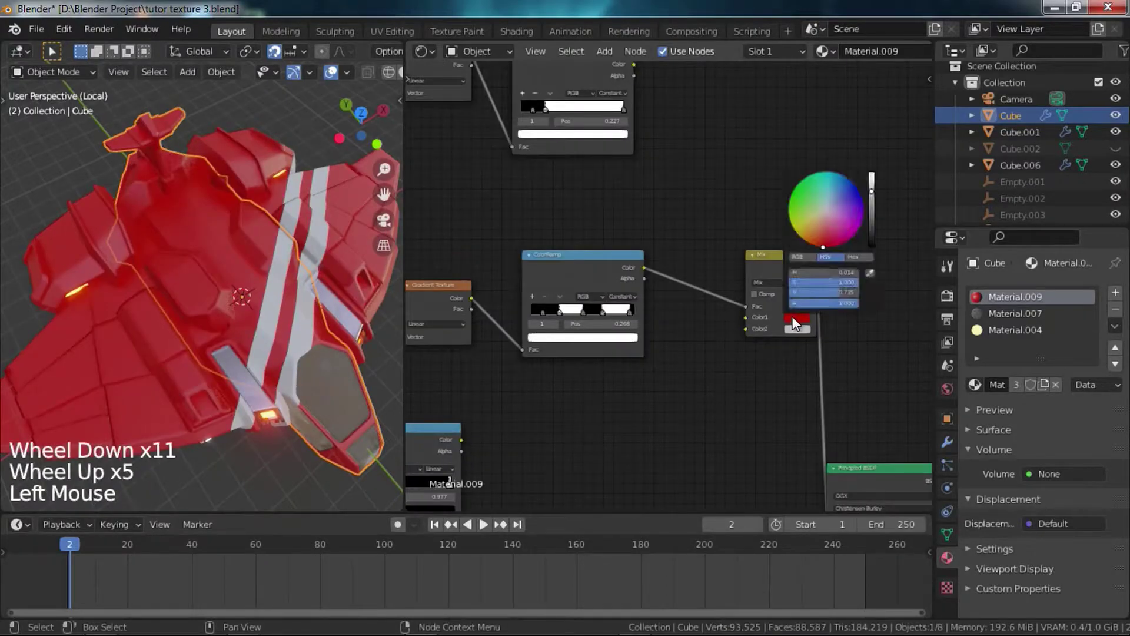
pyautogui.moveTo(871, 204); pyautogui.dragTo(871, 171)
pyautogui.click(802, 318)
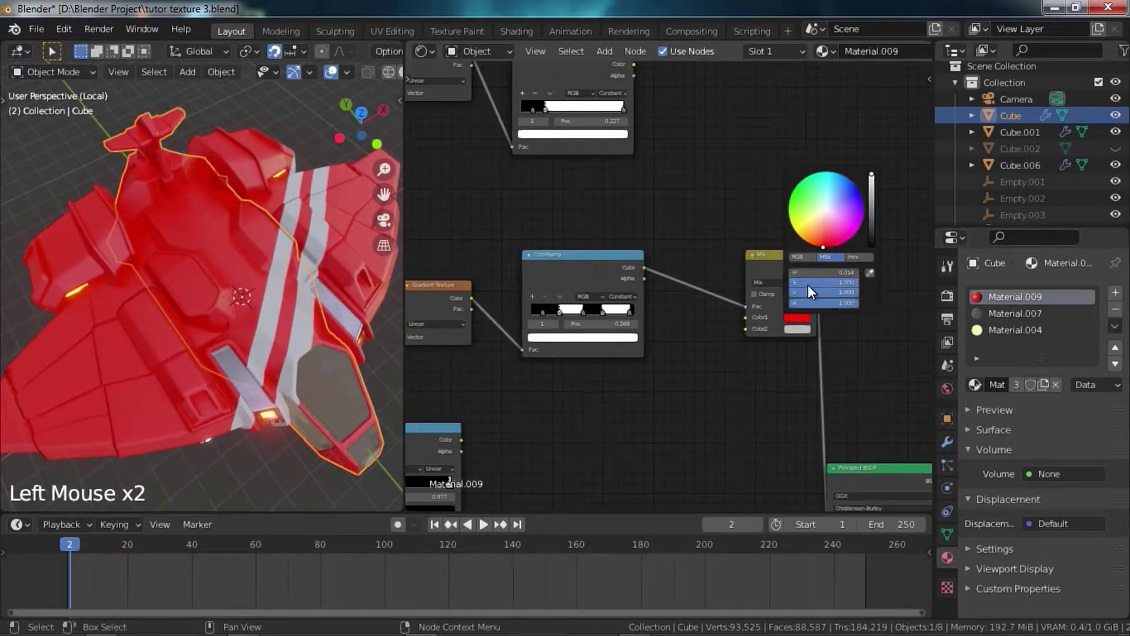
pyautogui.moveTo(808, 285); pyautogui.dragTo(733, 284)
pyautogui.click(798, 329)
pyautogui.moveTo(826, 221); pyautogui.dragTo(846, 188)
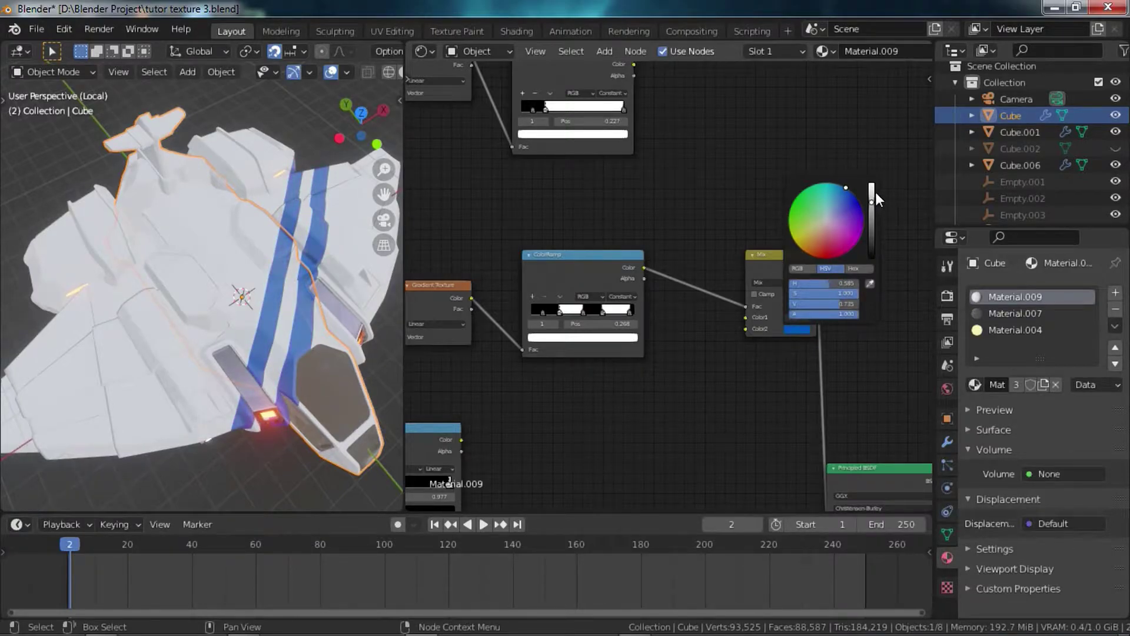
# - Preview the upper ColorRamp, duplicate the white and blue Mix node, and place the copy on the upper ColorRamp's preview link
pyautogui.scroll(-12, 765, 228)
pyautogui.scroll(5, 624, 194)
pyautogui.keyDown('ctrl'); pyautogui.keyDown('shift'); pyautogui.click(630, 169); pyautogui.keyUp('shift'); pyautogui.keyUp('ctrl')
pyautogui.moveTo(721, 247); pyautogui.dragTo(715, 258, button='middle')
pyautogui.scroll(2, 719, 259)
pyautogui.moveTo(724, 264); pyautogui.dragTo(724, 305, button='middle')
pyautogui.scroll(3, 728, 267)
pyautogui.click(752, 310)
pyautogui.hotkey('shift', 'd')
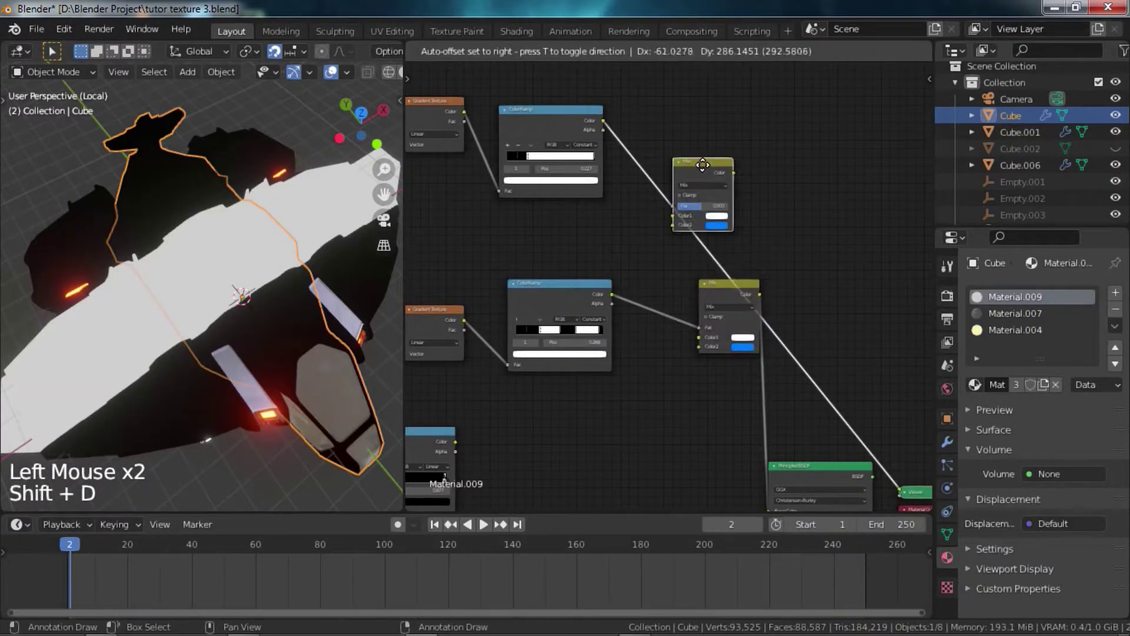
pyautogui.click(711, 166)
# - Route the upper ColorRamp's Color output into the duplicated Mix node's Fac input
pyautogui.scroll(11, 740, 266)
pyautogui.moveTo(680, 226); pyautogui.dragTo(717, 315, button='middle')
pyautogui.scroll(4, 716, 316)
pyautogui.moveTo(739, 305); pyautogui.dragTo(740, 274)
pyautogui.scroll(-20, 747, 280)
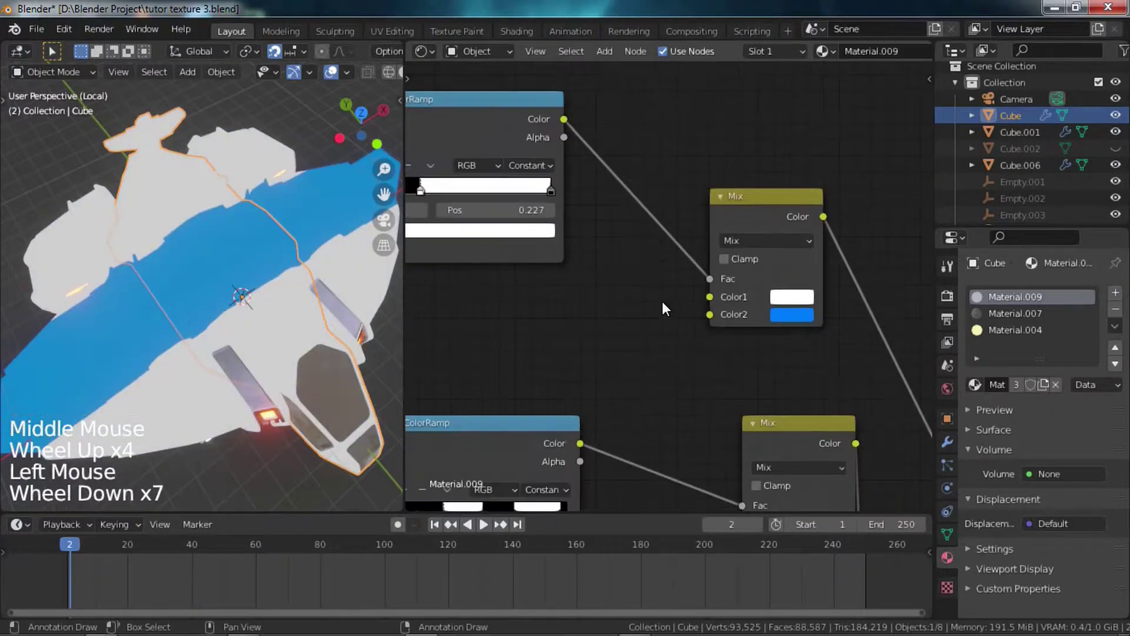
pyautogui.scroll(-6, 604, 447)
pyautogui.moveTo(634, 407); pyautogui.dragTo(873, 346, button='middle')
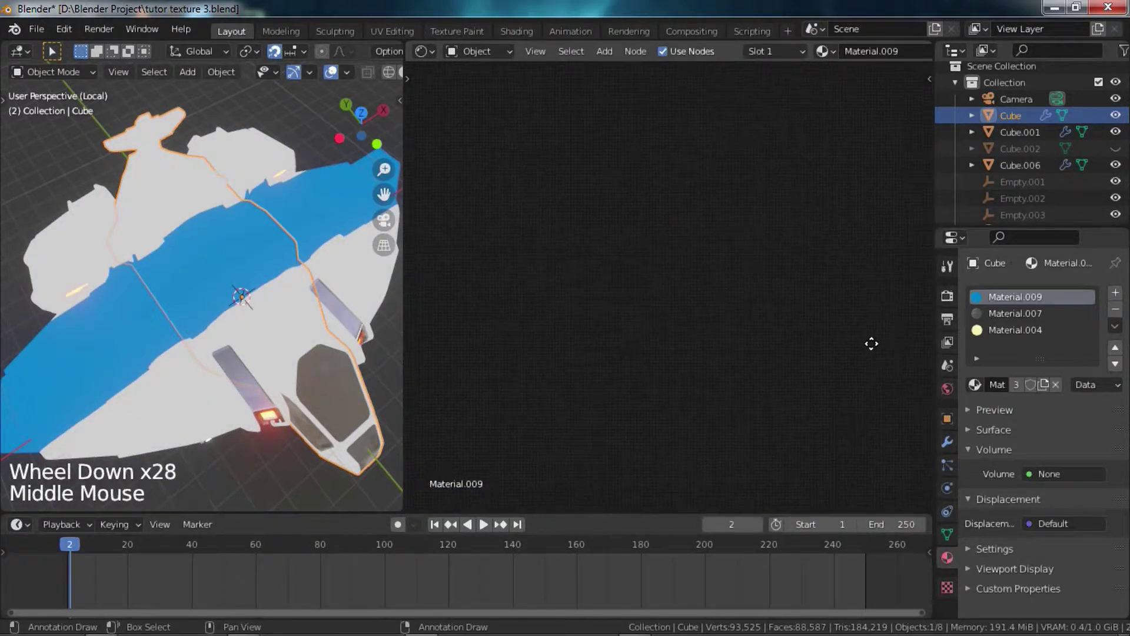
pyautogui.scroll(-3, 807, 275)
pyautogui.moveTo(804, 274); pyautogui.dragTo(640, 116, button='middle')
pyautogui.scroll(7, 720, 216)
pyautogui.scroll(5, 722, 217)
pyautogui.moveTo(692, 227); pyautogui.dragTo(774, 394, button='middle')
pyautogui.scroll(4, 771, 342)
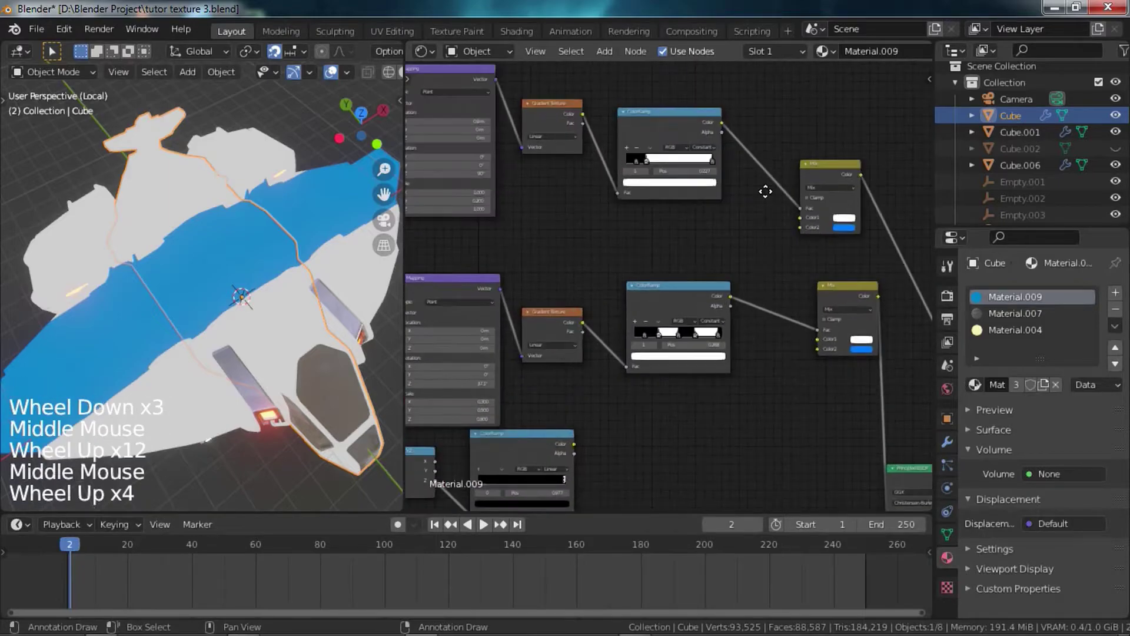
pyautogui.moveTo(765, 192); pyautogui.dragTo(768, 308, button='middle')
pyautogui.click(827, 277)
pyautogui.press('g')
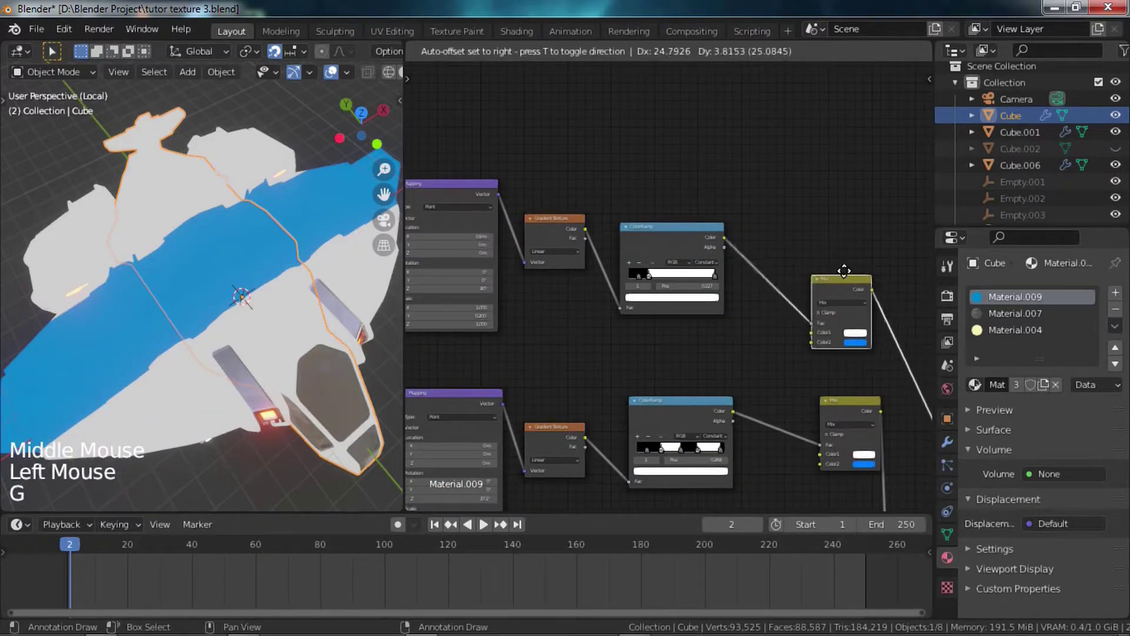
pyautogui.rightClick(845, 272)
pyautogui.scroll(-5, 824, 49)
pyautogui.scroll(-6, 824, 49)
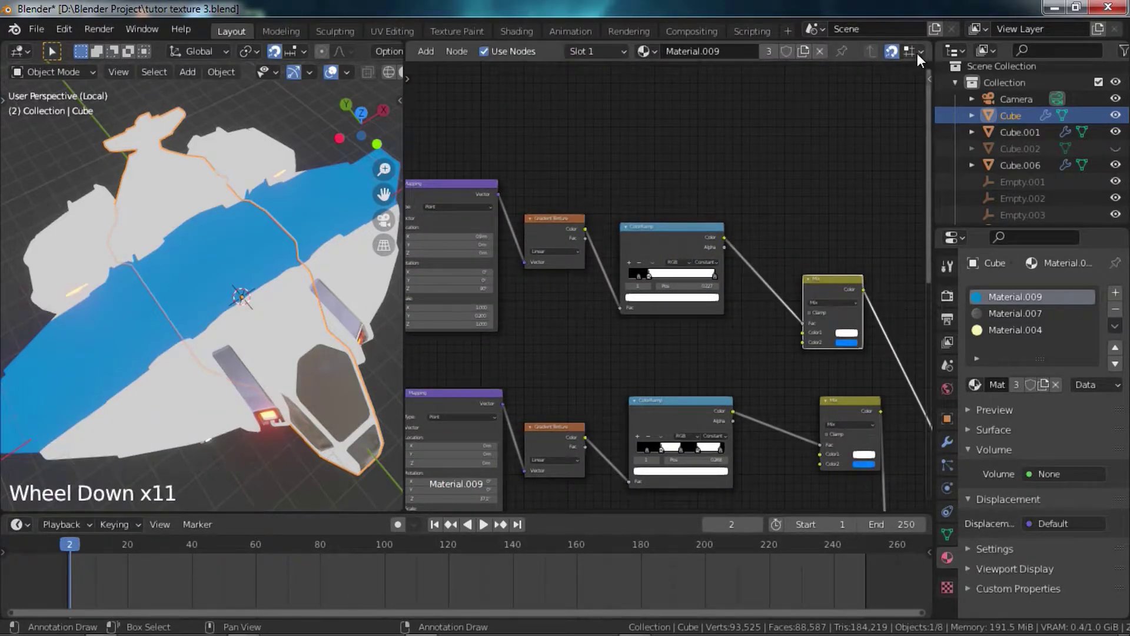
# - Nudge the duplicated Mix node into closer alignment above the lower Mix node
pyautogui.moveTo(796, 321); pyautogui.dragTo(778, 284, button='middle')
pyautogui.scroll(8, 778, 284)
pyautogui.moveTo(778, 284); pyautogui.dragTo(761, 246, button='middle')
pyautogui.scroll(1, 760, 245)
pyautogui.press('g')
pyautogui.click(777, 242)
pyautogui.click(882, 286)
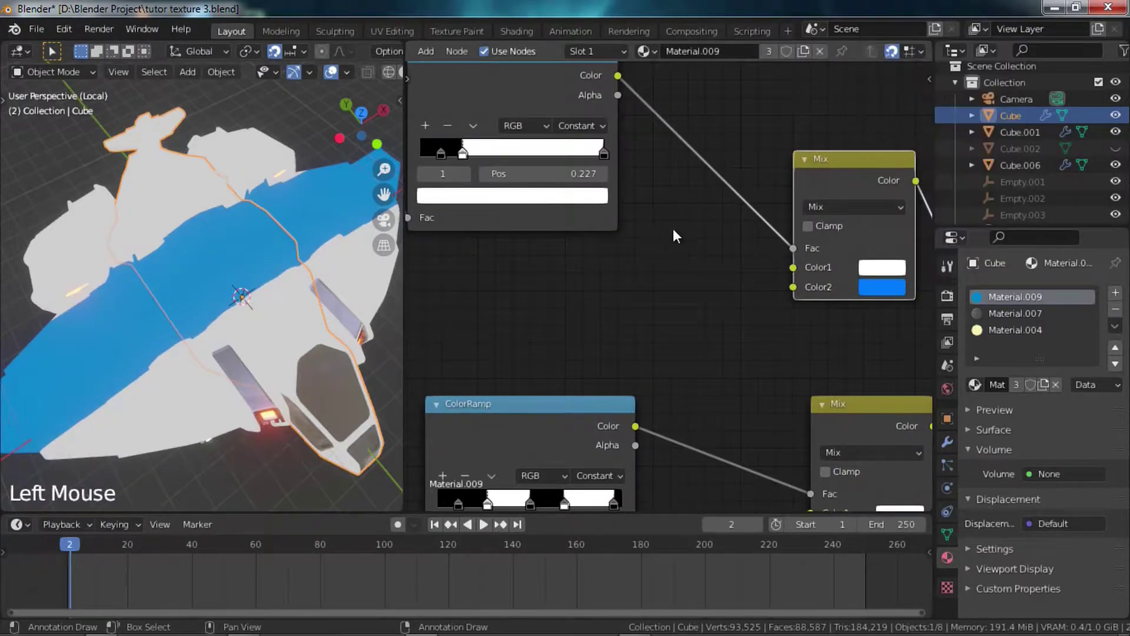
# - Preview the upper and lower Mix nodes in turn, and set the upper one's Color2 to red
pyautogui.scroll(-7, 762, 338)
pyautogui.moveTo(762, 338); pyautogui.dragTo(750, 315, button='middle')
pyautogui.scroll(3, 750, 314)
pyautogui.keyDown('ctrl'); pyautogui.keyDown('shift'); pyautogui.click(779, 240); pyautogui.keyUp('shift'); pyautogui.keyUp('ctrl')
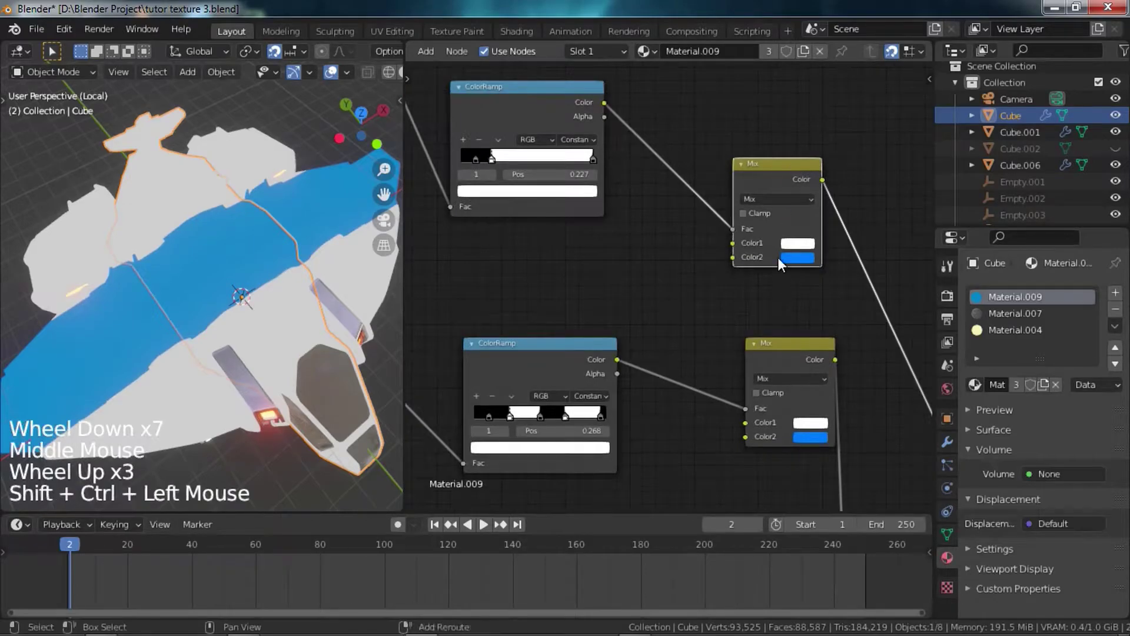
pyautogui.keyDown('ctrl'); pyautogui.keyDown('shift'); pyautogui.click(778, 351); pyautogui.keyUp('shift'); pyautogui.keyUp('ctrl')
pyautogui.keyDown('ctrl'); pyautogui.keyDown('shift'); pyautogui.click(790, 244); pyautogui.keyUp('shift'); pyautogui.keyUp('ctrl')
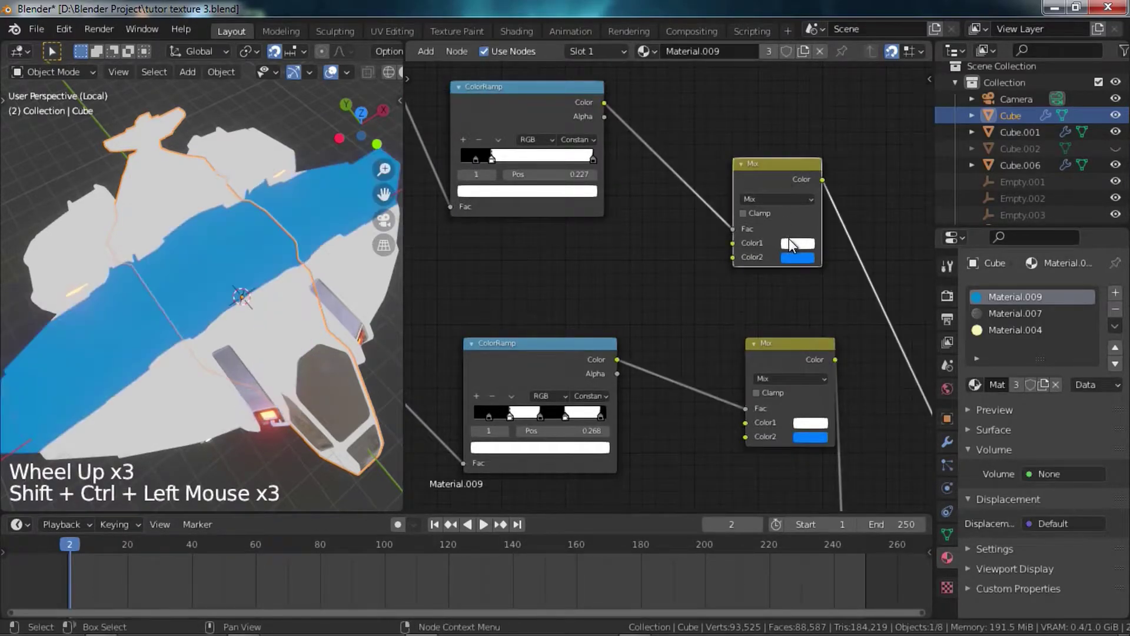
pyautogui.click(795, 257)
pyautogui.click(832, 158)
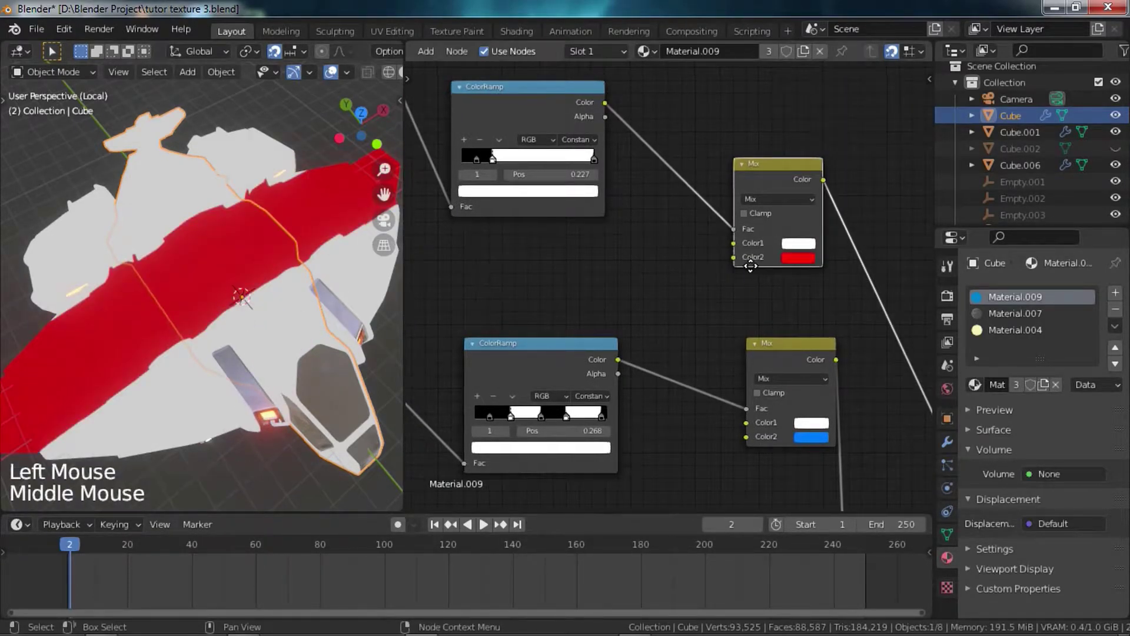
pyautogui.moveTo(750, 267); pyautogui.dragTo(684, 253, button='middle')
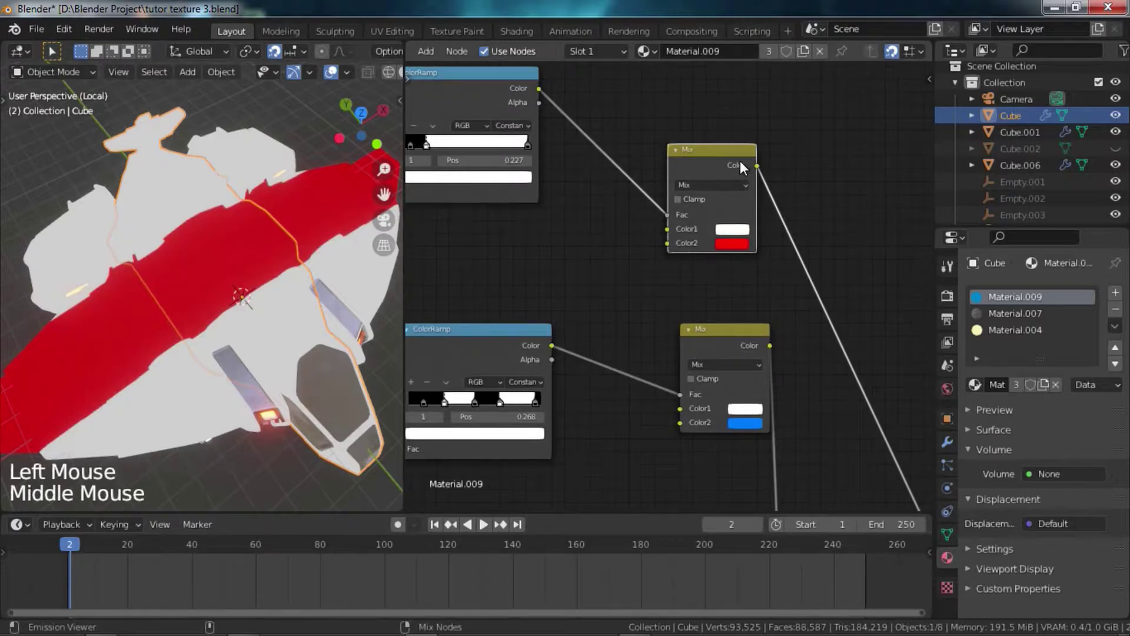
# - Combine the red and blue Mix nodes through a new Mix color node
pyautogui.click(711, 172)
pyautogui.keyDown('ctrl'); pyautogui.keyDown('shift'); pyautogui.moveTo(715, 155); pyautogui.dragTo(724, 360, button='right'); pyautogui.keyUp('shift'); pyautogui.keyUp('ctrl')
pyautogui.moveTo(772, 308); pyautogui.dragTo(697, 285, button='middle')
pyautogui.scroll(3, 746, 270)
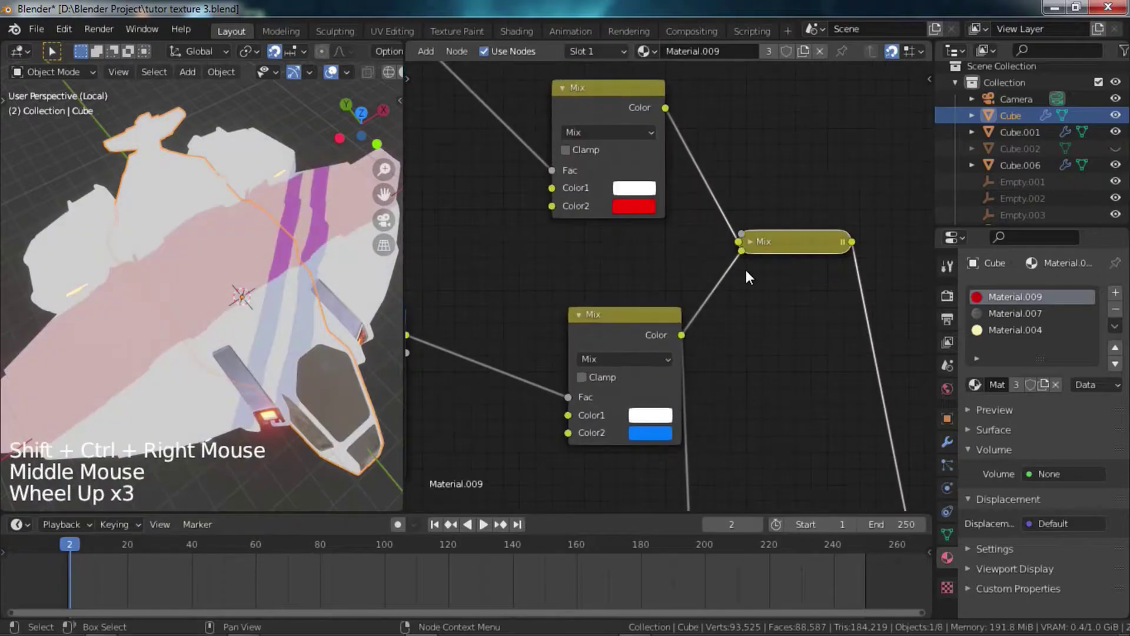
pyautogui.scroll(5, 747, 269)
# - Set the combining Mix node to Screen blending with Fac 1.000 and move it clear of the other nodes
pyautogui.click(788, 222)
pyautogui.click(809, 288)
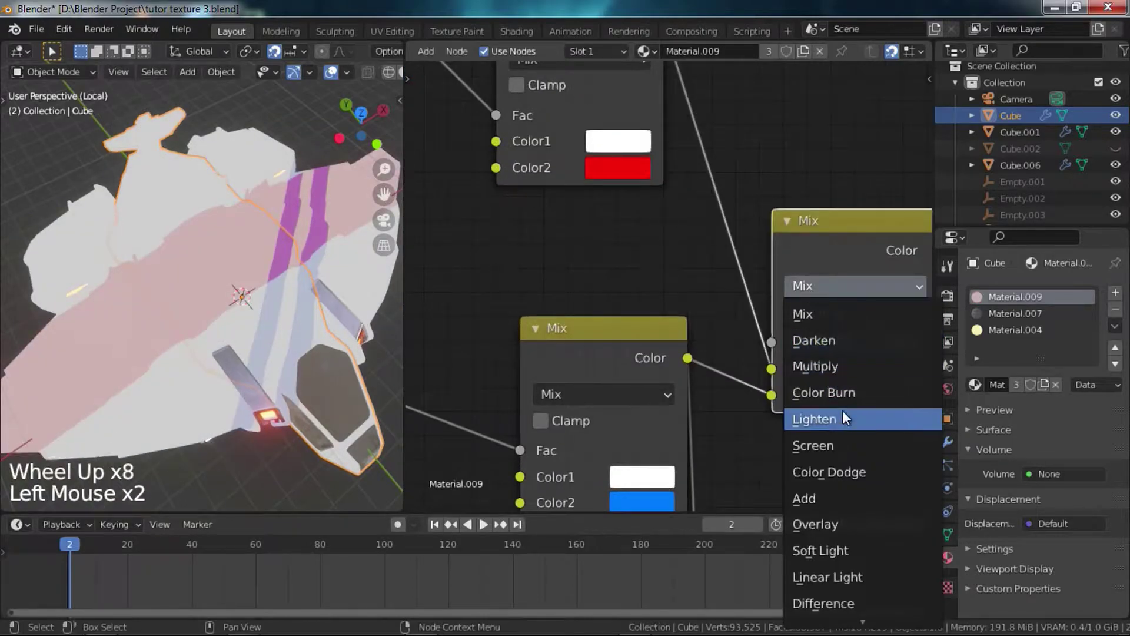
pyautogui.click(842, 447)
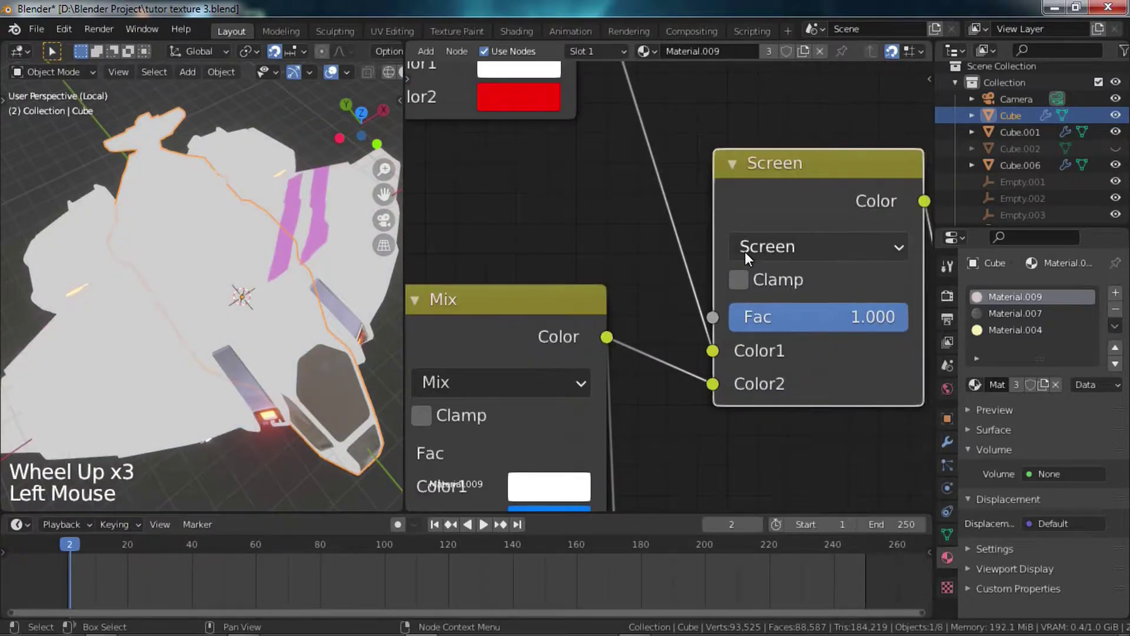
pyautogui.scroll(-7, 744, 252)
pyautogui.moveTo(747, 238); pyautogui.dragTo(789, 125)
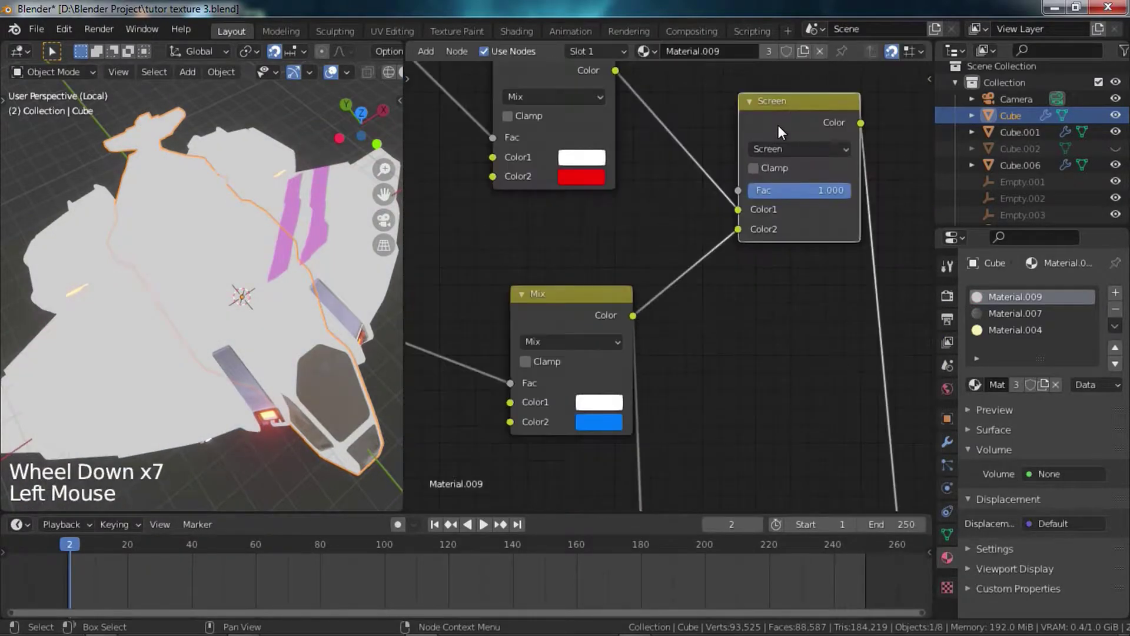
# - Preview the red Mix, the blue Mix and the Screen node in turn, and inspect where the stripes overlap
pyautogui.moveTo(710, 164); pyautogui.dragTo(710, 263, button='middle')
pyautogui.scroll(2, 710, 264)
pyautogui.keyDown('ctrl'); pyautogui.keyDown('shift'); pyautogui.click(550, 152); pyautogui.keyUp('shift'); pyautogui.keyUp('ctrl')
pyautogui.moveTo(594, 418); pyautogui.dragTo(586, 309, button='middle')
pyautogui.keyDown('ctrl'); pyautogui.keyDown('shift'); pyautogui.click(568, 313); pyautogui.keyUp('shift'); pyautogui.keyUp('ctrl')
pyautogui.moveTo(701, 285); pyautogui.dragTo(661, 361, button='middle')
pyautogui.keyDown('ctrl'); pyautogui.keyDown('shift'); pyautogui.click(744, 188); pyautogui.keyUp('shift'); pyautogui.keyUp('ctrl')
pyautogui.moveTo(194, 274); pyautogui.dragTo(203, 316, button='middle')
pyautogui.scroll(1, 171, 302)
pyautogui.moveTo(684, 266); pyautogui.dragTo(672, 278, button='middle')
pyautogui.scroll(4, 673, 277)
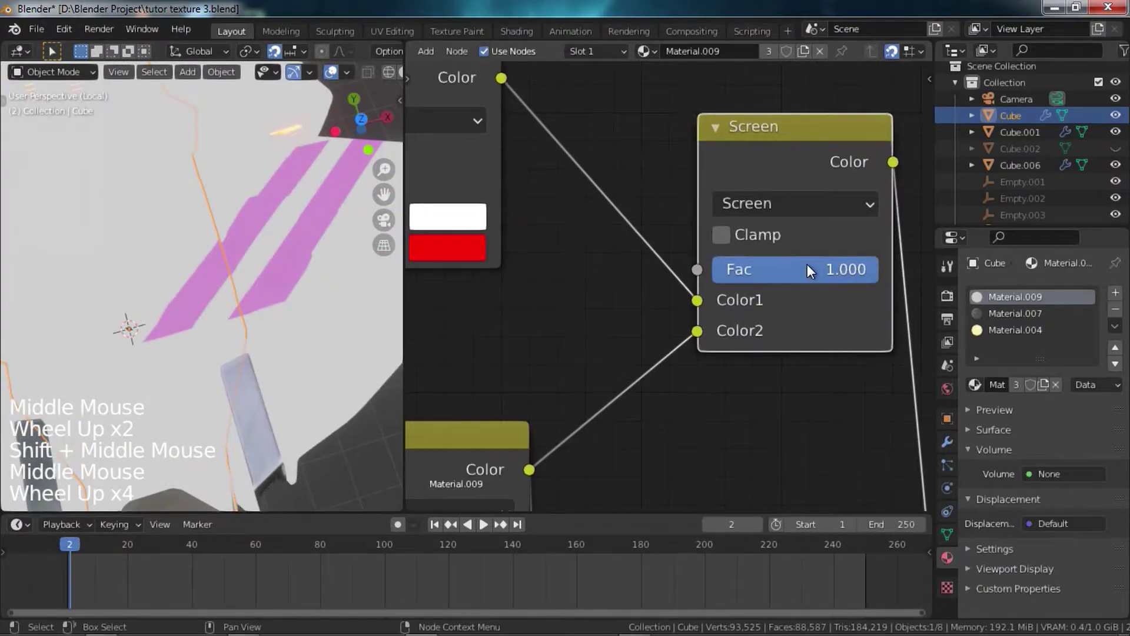
# - Change the Screen node's blend mode back to Mix
pyautogui.scroll(-14, 571, 294)
pyautogui.moveTo(740, 283); pyautogui.dragTo(764, 309, button='middle')
pyautogui.scroll(4, 783, 325)
pyautogui.click(795, 330)
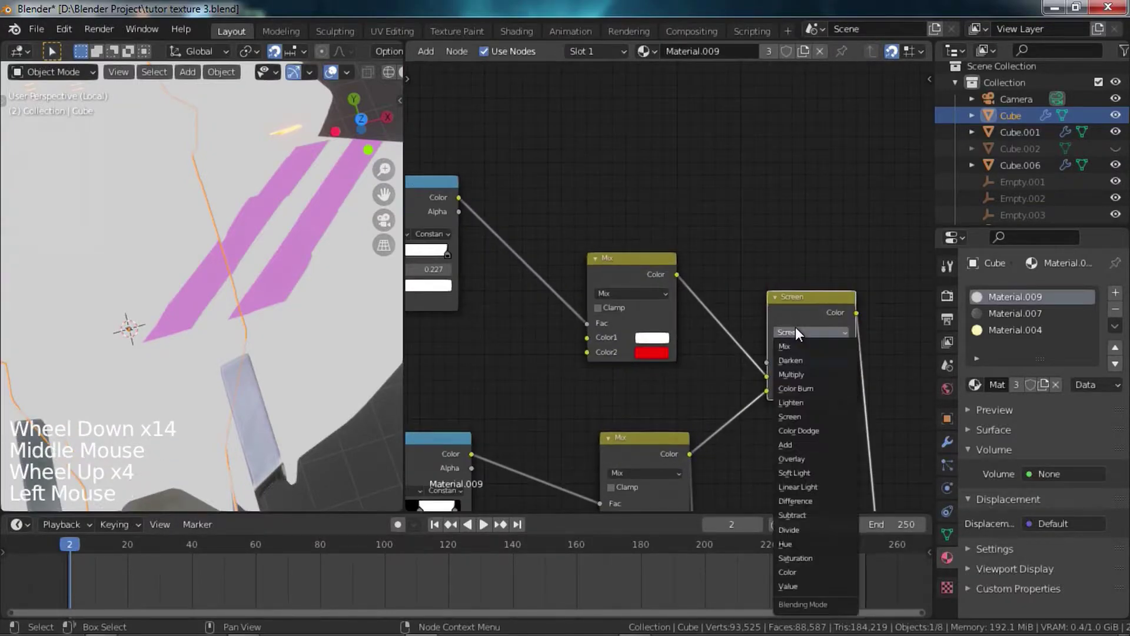
pyautogui.click(793, 346)
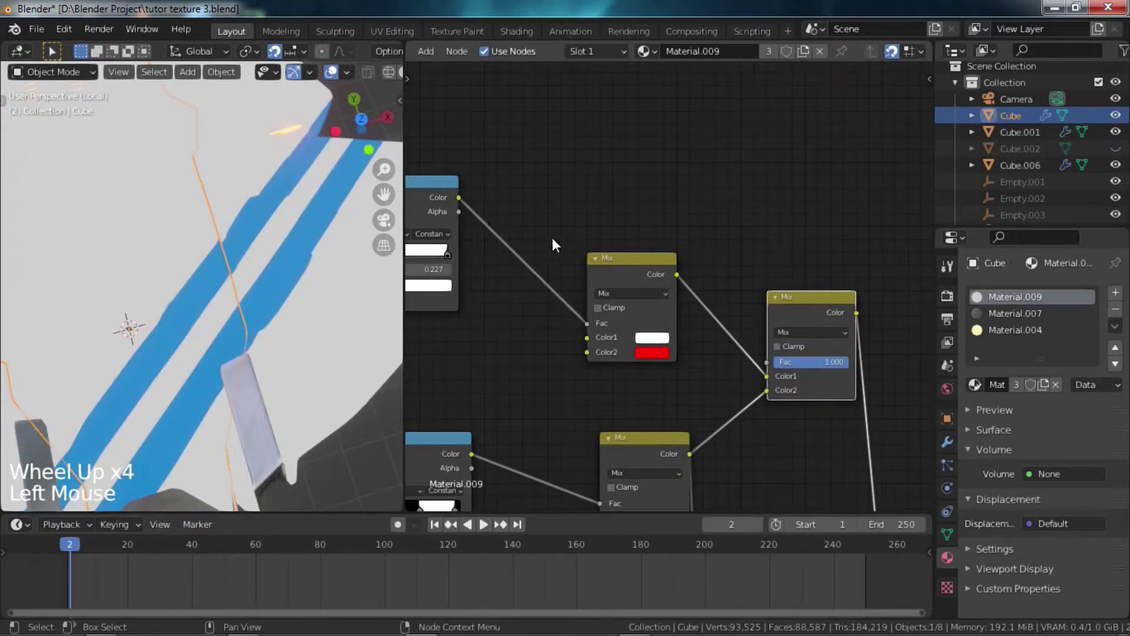
# - Preview the upper ColorRamp's black-and-white mask on the whole ship
pyautogui.moveTo(641, 293); pyautogui.dragTo(661, 286, button='middle')
pyautogui.scroll(1, 522, 262)
pyautogui.scroll(-6, 518, 263)
pyautogui.moveTo(492, 257); pyautogui.dragTo(619, 265, button='middle')
pyautogui.keyDown('ctrl'); pyautogui.keyDown('shift'); pyautogui.click(571, 217); pyautogui.keyUp('shift'); pyautogui.keyUp('ctrl')
pyautogui.scroll(-3, 572, 217)
pyautogui.scroll(-9, 220, 281)
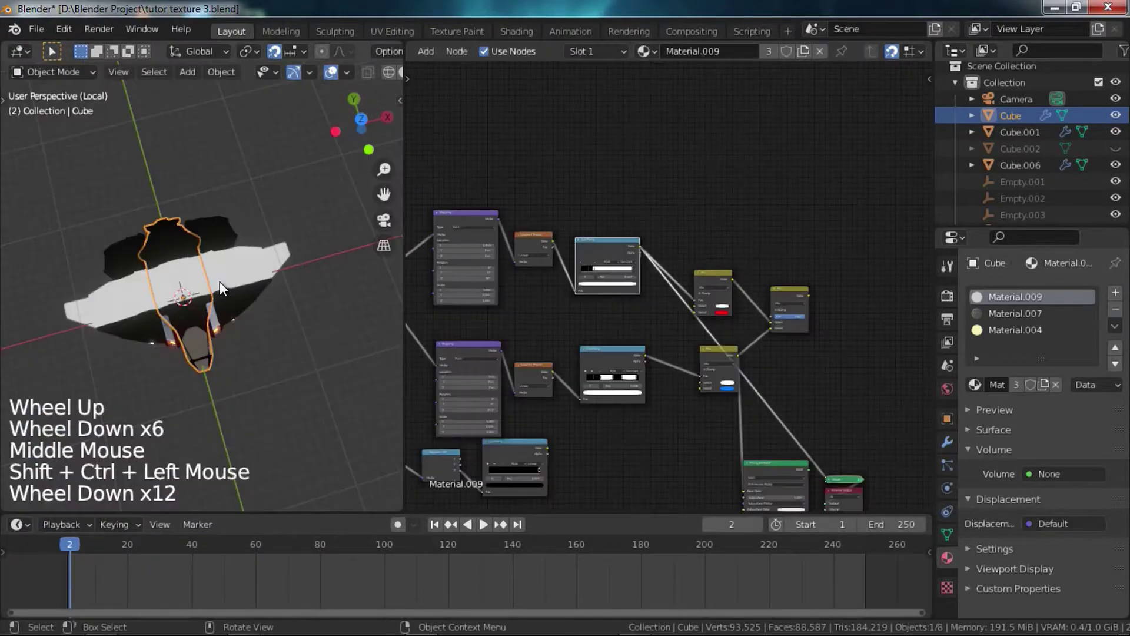
pyautogui.moveTo(220, 281); pyautogui.dragTo(261, 259, button='middle')
pyautogui.scroll(2, 262, 259)
pyautogui.scroll(3, 649, 266)
pyautogui.scroll(1, 649, 267)
pyautogui.moveTo(649, 266); pyautogui.dragTo(599, 257, button='middle')
pyautogui.scroll(1, 600, 255)
# - Delete the Mix node that combines the red and blue Mix nodes
pyautogui.moveTo(581, 223); pyautogui.dragTo(772, 326)
pyautogui.click(800, 330)
pyautogui.press('x')
pyautogui.scroll(9, 665, 382)
# - Compare the red and blue Mix nodes by previewing each on the ship
pyautogui.keyDown('ctrl'); pyautogui.keyDown('shift'); pyautogui.click(725, 176); pyautogui.keyUp('shift'); pyautogui.keyUp('ctrl')
pyautogui.scroll(-5, 733, 281)
pyautogui.moveTo(760, 307); pyautogui.dragTo(726, 265, button='middle')
pyautogui.scroll(5, 730, 284)
pyautogui.scroll(2, 719, 282)
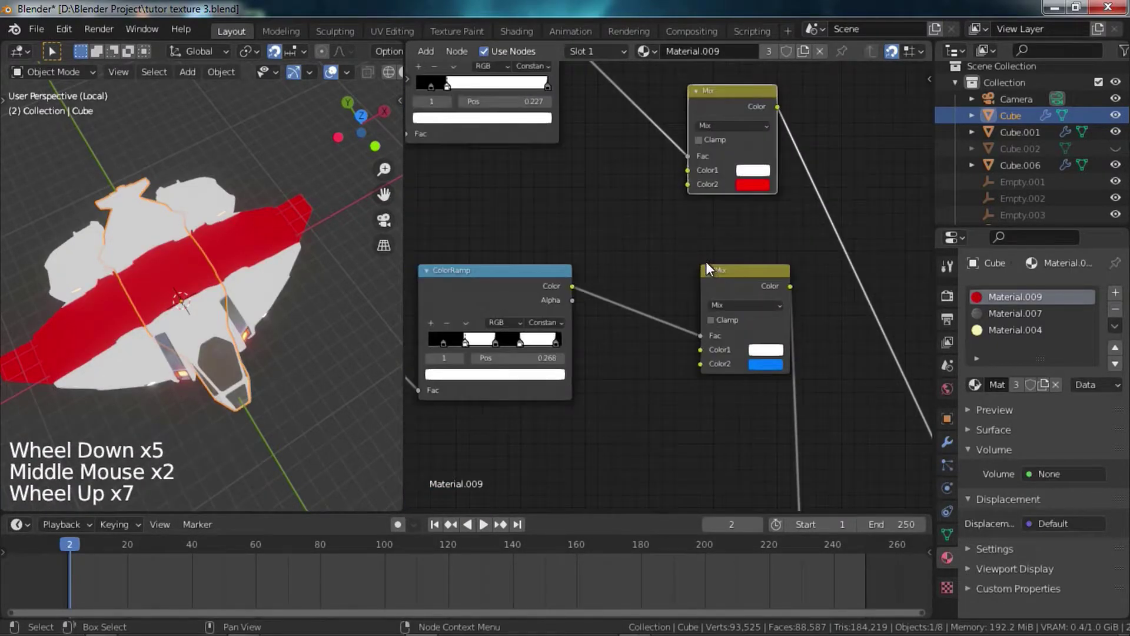
pyautogui.keyDown('ctrl'); pyautogui.keyDown('shift'); pyautogui.click(725, 280); pyautogui.keyUp('shift'); pyautogui.keyUp('ctrl')
pyautogui.moveTo(709, 221); pyautogui.dragTo(689, 327, button='middle')
pyautogui.keyDown('ctrl'); pyautogui.keyDown('shift'); pyautogui.click(705, 267); pyautogui.keyUp('shift'); pyautogui.keyUp('ctrl')
pyautogui.scroll(-5, 696, 380)
pyautogui.moveTo(688, 327); pyautogui.dragTo(654, 245, button='middle')
pyautogui.scroll(5, 683, 271)
pyautogui.click(732, 302)
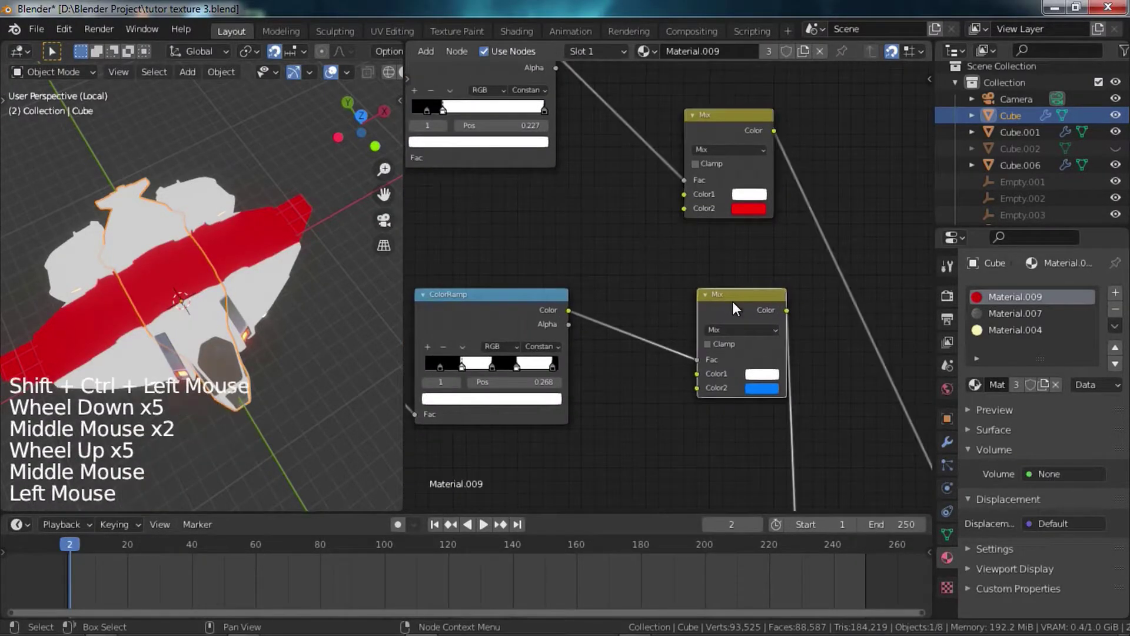
pyautogui.keyDown('ctrl'); pyautogui.keyDown('shift'); pyautogui.click(736, 296); pyautogui.keyUp('shift'); pyautogui.keyUp('ctrl')
pyautogui.keyDown('ctrl'); pyautogui.keyDown('shift'); pyautogui.click(736, 296); pyautogui.keyUp('shift'); pyautogui.keyUp('ctrl')
# - Arrange the two Mix nodes side by side, with the red one ahead of the blue one
pyautogui.moveTo(738, 296); pyautogui.dragTo(904, 196)
pyautogui.moveTo(853, 202); pyautogui.dragTo(728, 279, button='middle')
pyautogui.scroll(4, 673, 277)
pyautogui.moveTo(610, 161); pyautogui.dragTo(640, 278)
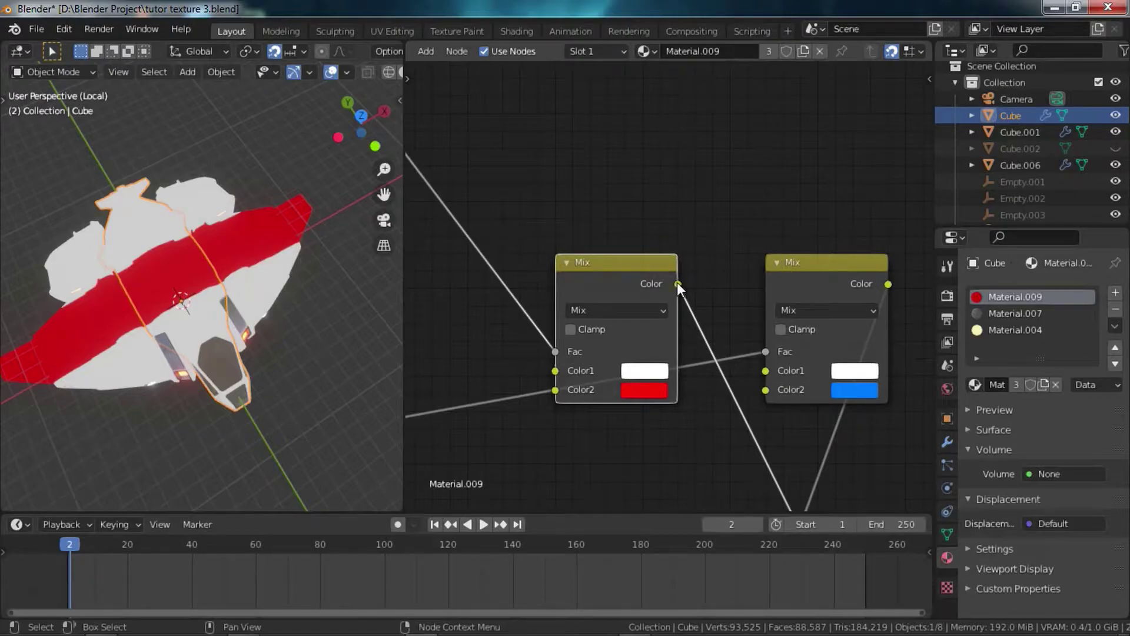
# - Link the red Mix node's Color output to the blue Mix node's Color1 input and preview the blue Mix node
pyautogui.click(650, 207)
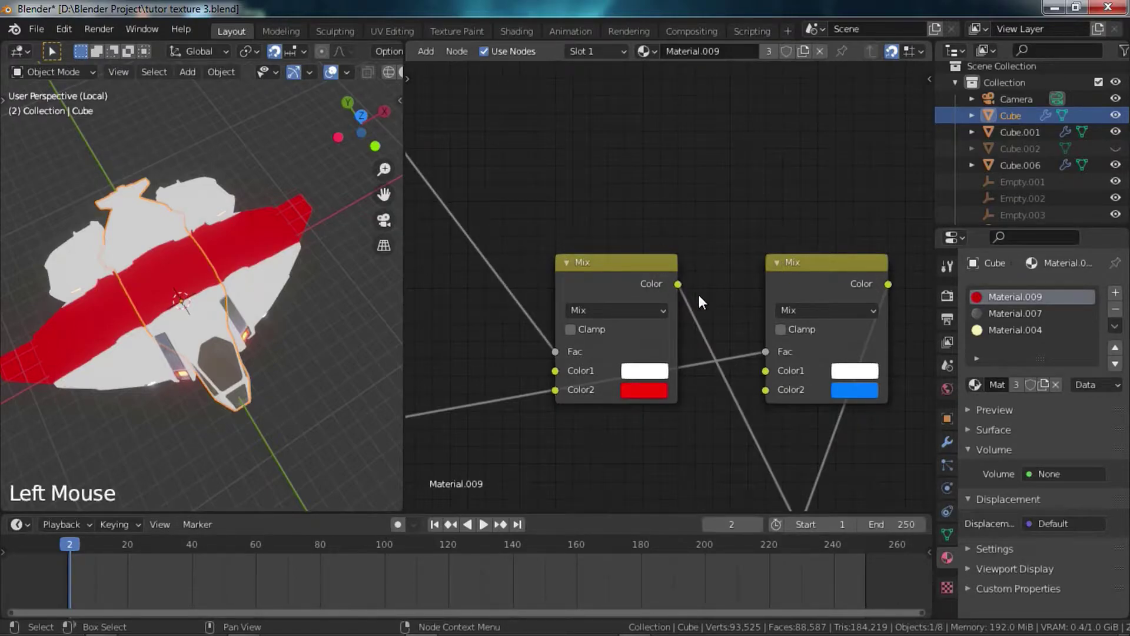
pyautogui.moveTo(678, 284); pyautogui.dragTo(687, 285)
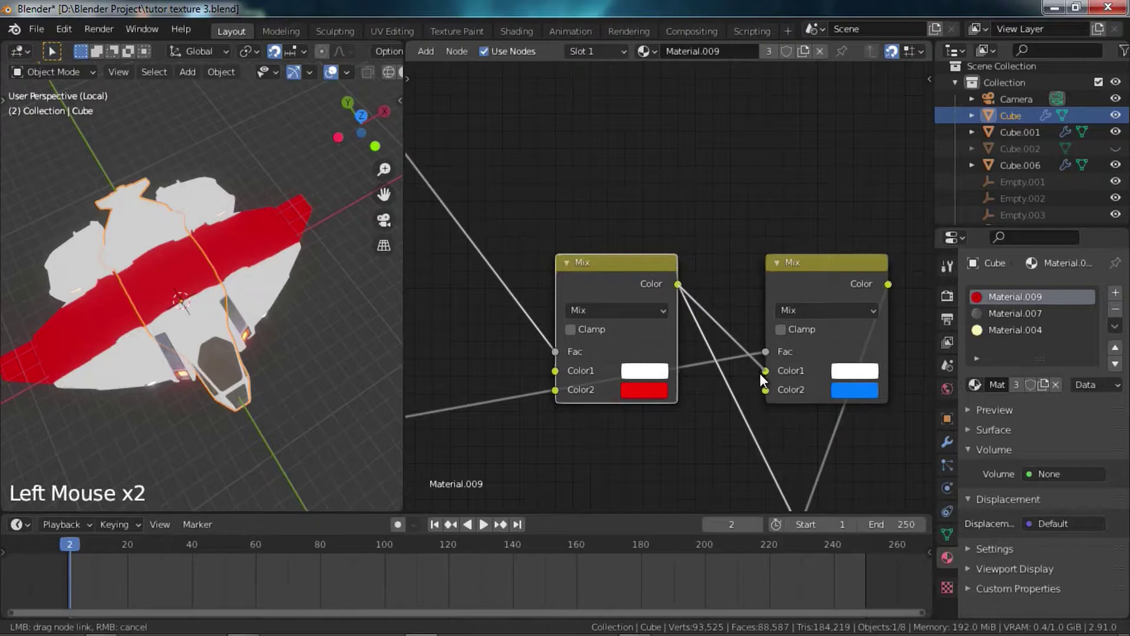
pyautogui.moveTo(761, 373); pyautogui.dragTo(759, 373)
pyautogui.keyDown('ctrl'); pyautogui.keyDown('shift'); pyautogui.click(826, 288); pyautogui.keyUp('shift'); pyautogui.keyUp('ctrl')
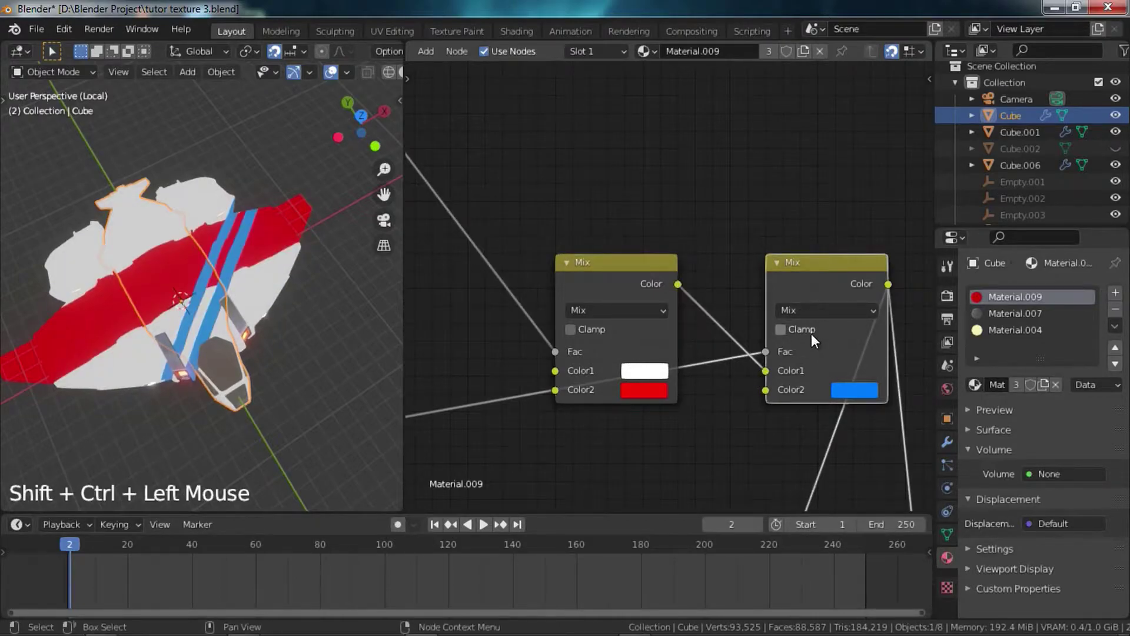
# - Review the node chain down to the Material Output and preview the lower ColorRamp's stripe mask on the ship
pyautogui.moveTo(757, 471); pyautogui.dragTo(733, 400, button='middle')
pyautogui.scroll(1, 733, 400)
pyautogui.scroll(-15, 733, 400)
pyautogui.moveTo(730, 395); pyautogui.dragTo(674, 283, button='middle')
pyautogui.scroll(5, 636, 325)
pyautogui.moveTo(636, 325); pyautogui.dragTo(628, 300, button='middle')
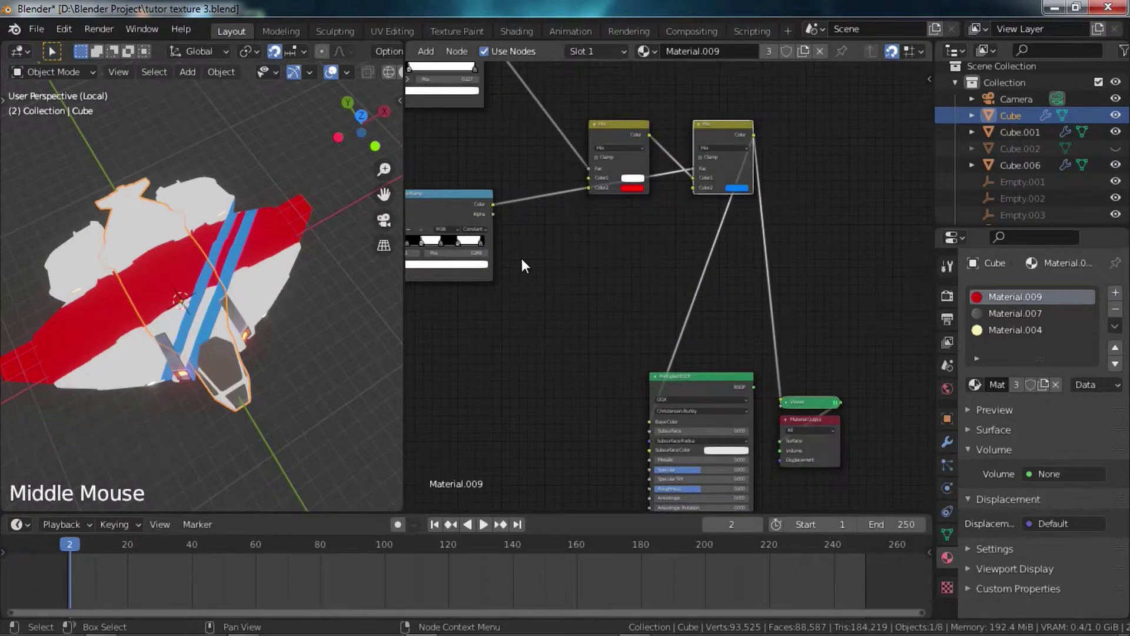
pyautogui.moveTo(530, 269); pyautogui.dragTo(624, 327, button='middle')
pyautogui.scroll(4, 615, 322)
pyautogui.keyDown('ctrl'); pyautogui.keyDown('shift'); pyautogui.click(518, 277); pyautogui.keyUp('shift'); pyautogui.keyUp('ctrl')
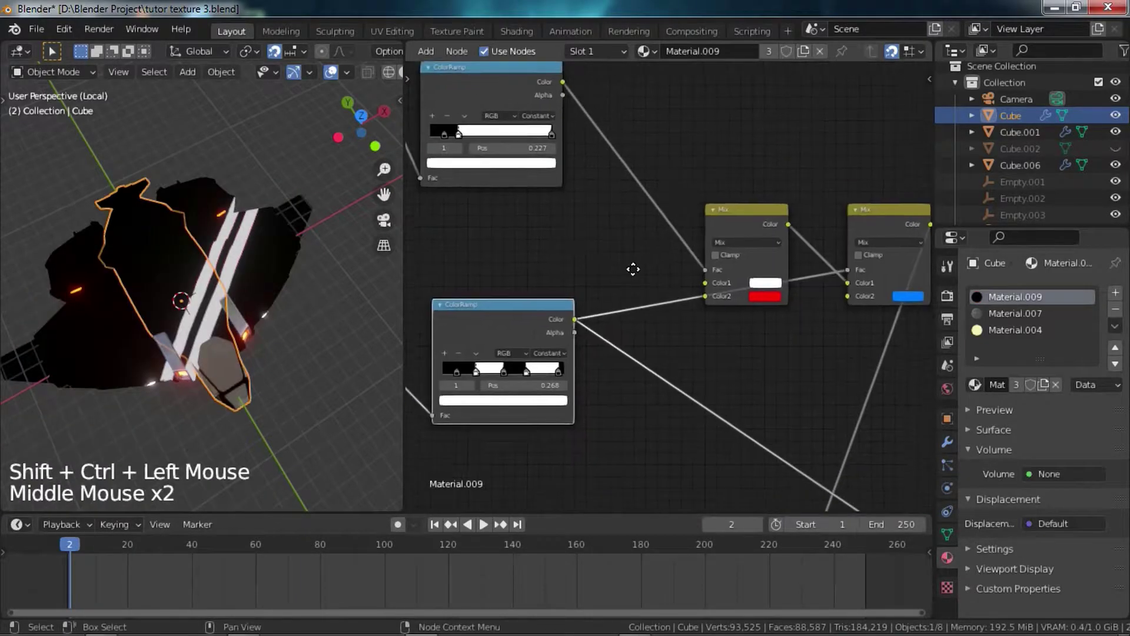
pyautogui.moveTo(561, 255); pyautogui.dragTo(642, 272, button='middle')
# - Move the Material Output and Viewer nodes up and beyond the blue Mix node
pyautogui.scroll(-8, 707, 356)
pyautogui.moveTo(766, 387); pyautogui.dragTo(683, 308, button='middle')
pyautogui.moveTo(804, 366); pyautogui.dragTo(433, 177)
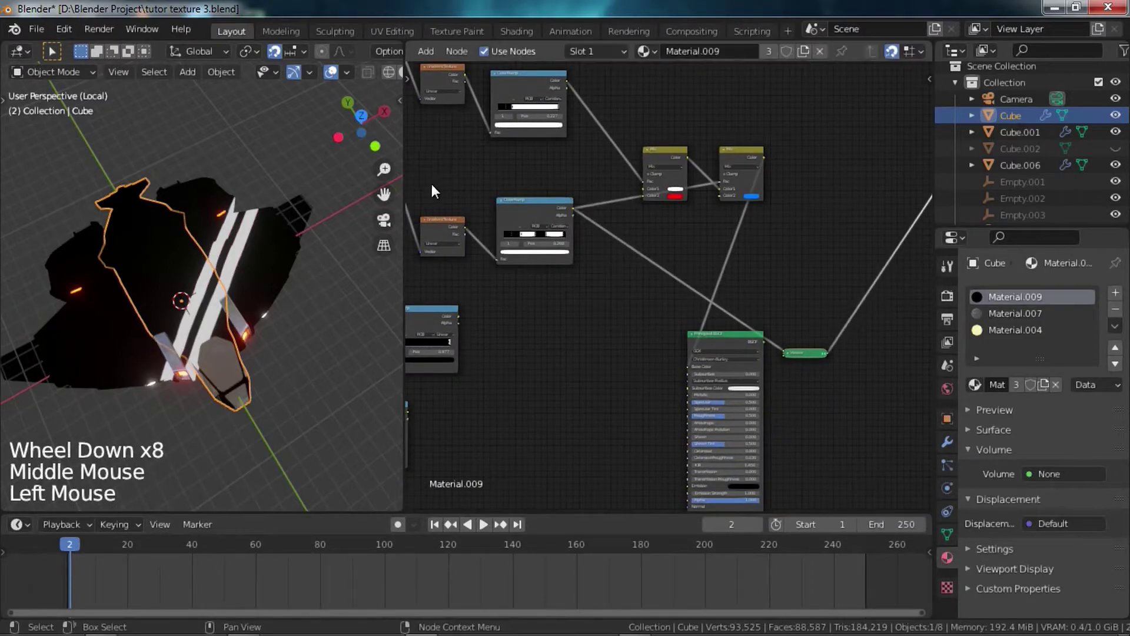
pyautogui.moveTo(624, 302); pyautogui.dragTo(638, 346, button='middle')
pyautogui.scroll(-5, 643, 192)
pyautogui.scroll(5, 707, 348)
pyautogui.moveTo(748, 352); pyautogui.dragTo(781, 111)
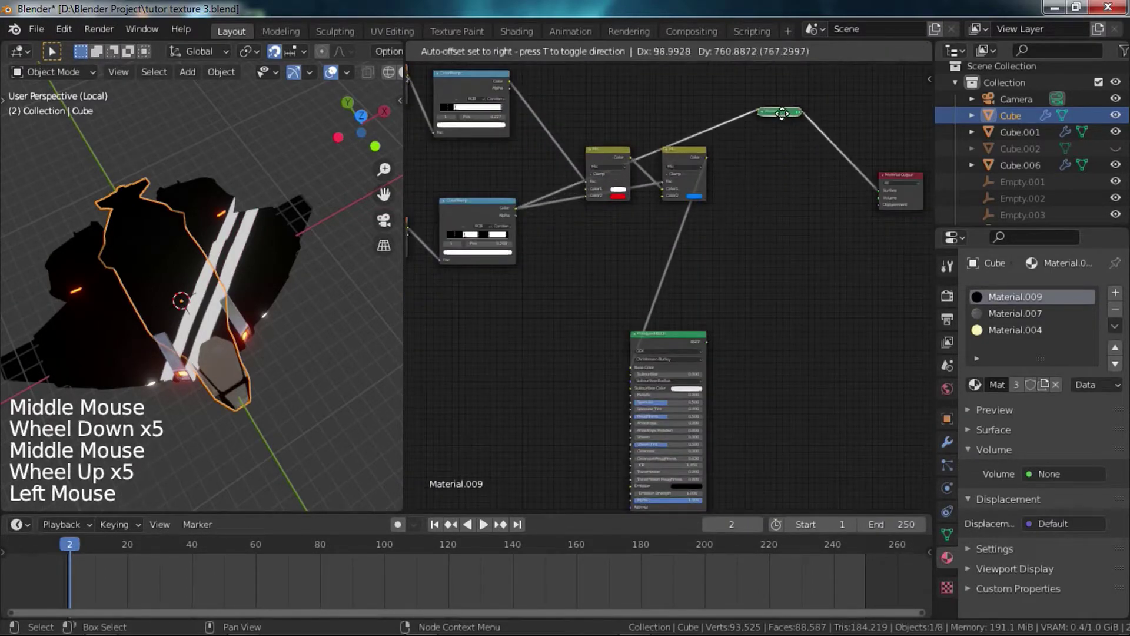
# - Reposition the Principled BSDF node below the Viewer, between the Mix nodes and the Material Output
pyautogui.moveTo(702, 300); pyautogui.dragTo(690, 330, button='middle')
pyautogui.scroll(1, 679, 347)
pyautogui.moveTo(640, 391); pyautogui.dragTo(754, 228)
pyautogui.scroll(3, 736, 280)
pyautogui.moveTo(750, 255); pyautogui.dragTo(722, 244, button='middle')
pyautogui.moveTo(731, 195); pyautogui.dragTo(705, 363)
# - Duplicate the Principled BSDF node and place the copy above the Viewer node
pyautogui.moveTo(733, 258); pyautogui.dragTo(689, 316, button='middle')
pyautogui.hotkey('shift', 'd')
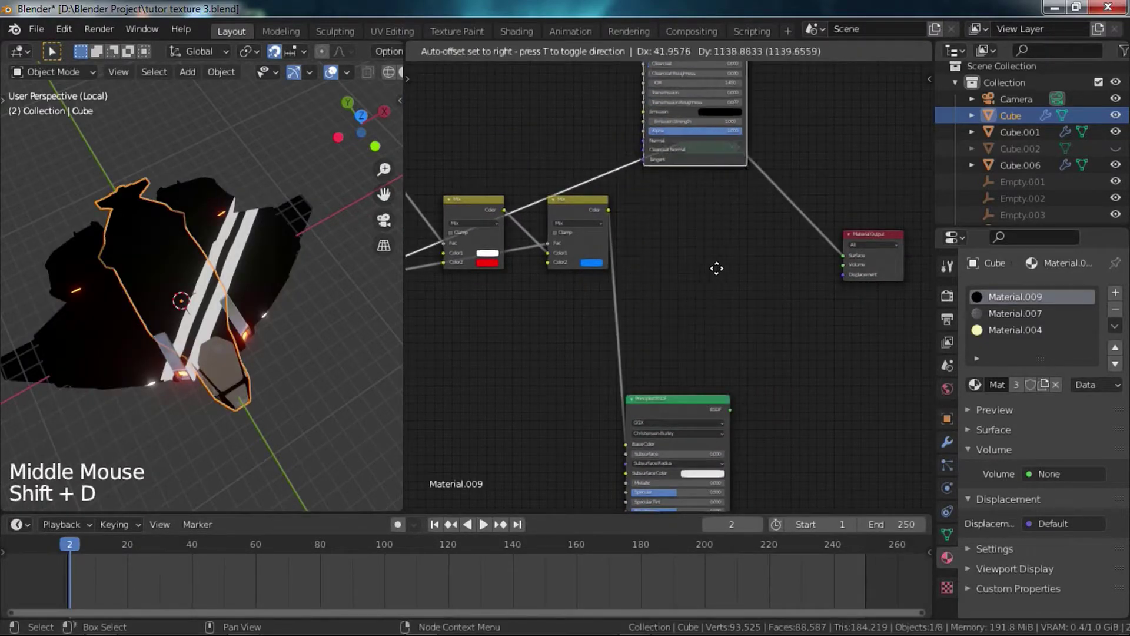
pyautogui.click(708, 203)
pyautogui.moveTo(695, 283); pyautogui.dragTo(680, 383, button='middle')
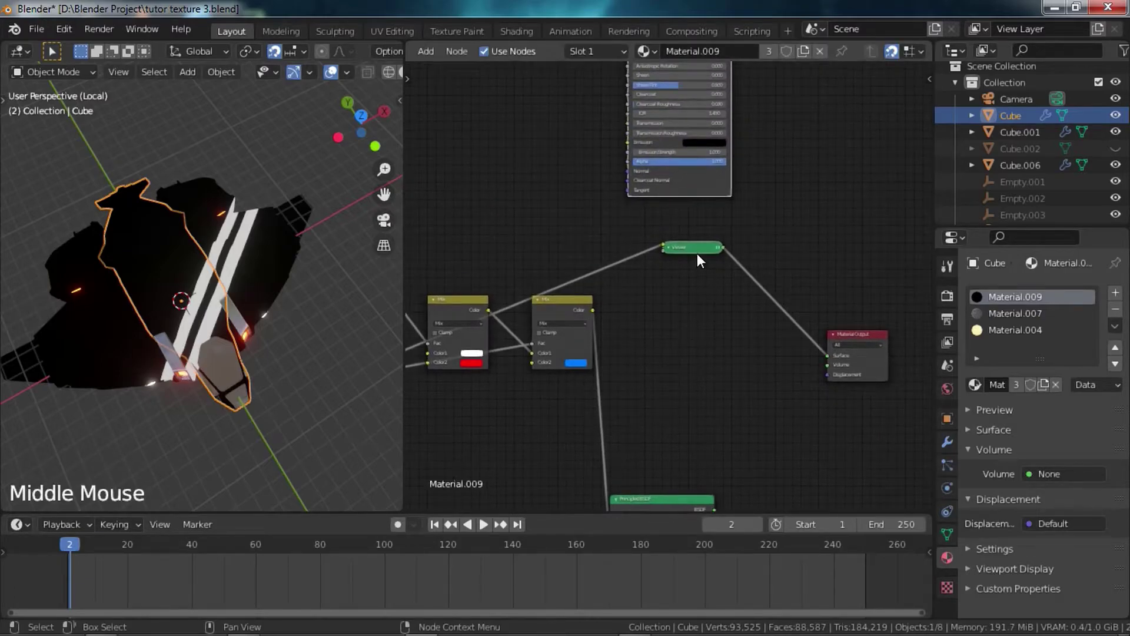
# - Delete the Viewer node linking the blue Mix node to the Material Output
pyautogui.click(697, 254)
pyautogui.press('c')
pyautogui.press('Escape')
pyautogui.press('x')
pyautogui.doubleClick(696, 252)
pyautogui.press('x')
pyautogui.click(695, 248)
pyautogui.press('x')
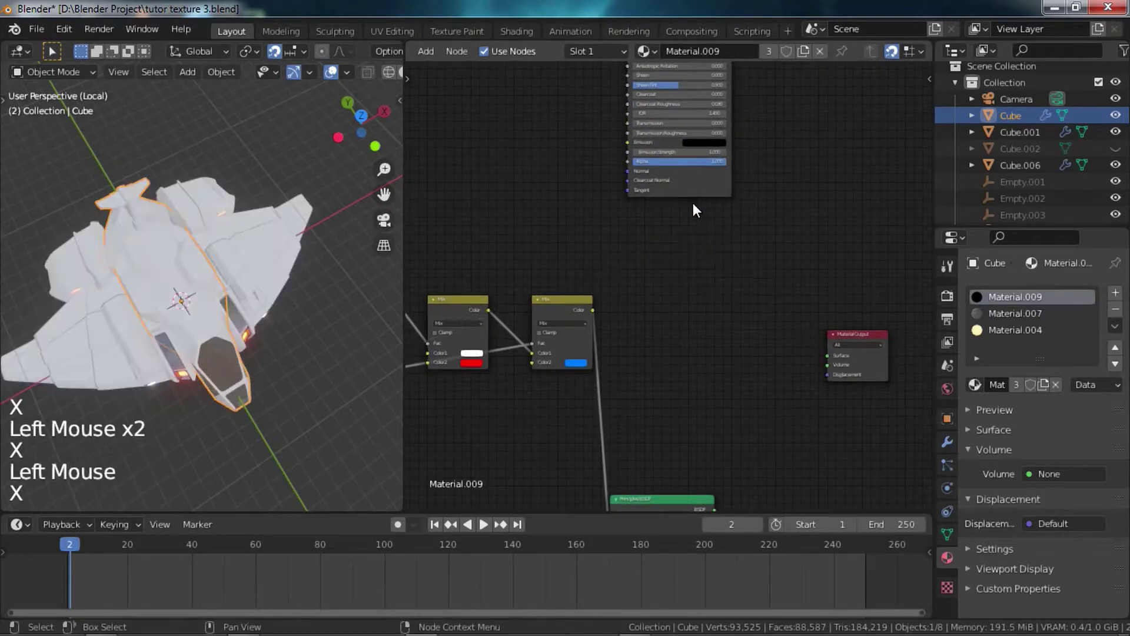
# - Move the copied Principled BSDF down closer to the Mix nodes and preview its shading on the ship
pyautogui.moveTo(690, 165); pyautogui.dragTo(708, 330)
pyautogui.moveTo(702, 175); pyautogui.dragTo(698, 243, button='middle')
pyautogui.keyDown('ctrl'); pyautogui.keyDown('shift'); pyautogui.click(704, 171); pyautogui.keyUp('shift'); pyautogui.keyUp('ctrl')
pyautogui.moveTo(704, 170); pyautogui.dragTo(691, 311, button='middle')
pyautogui.scroll(11, 687, 393)
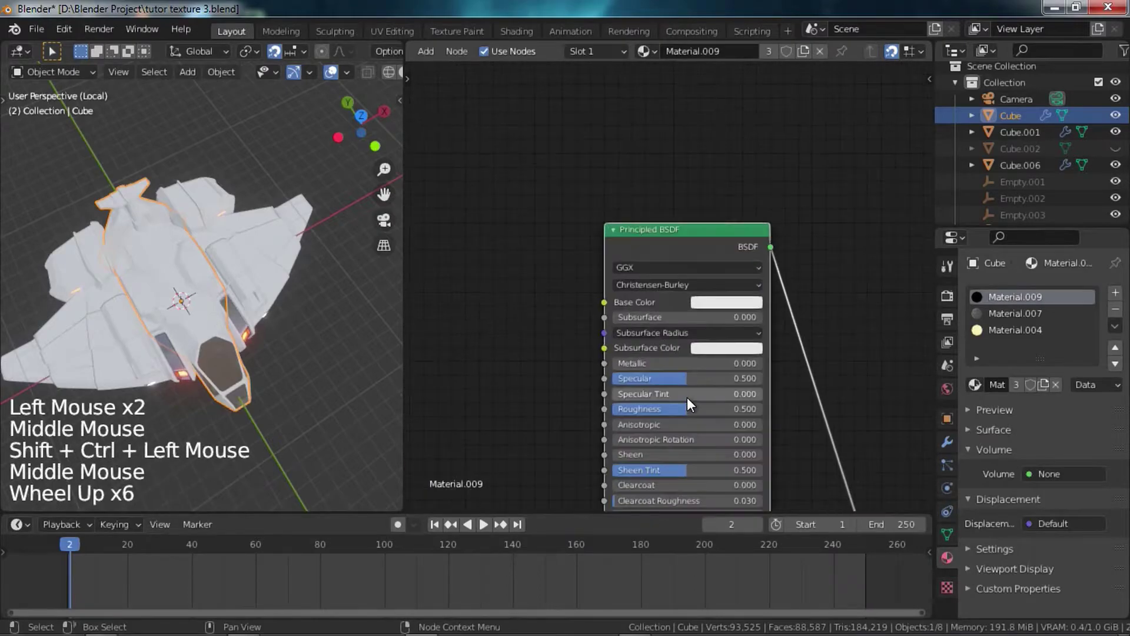
# - Set the upper Principled BSDF's Metallic to 1.000 and darken its Base Color to a medium grey
pyautogui.moveTo(695, 397); pyautogui.dragTo(808, 398)
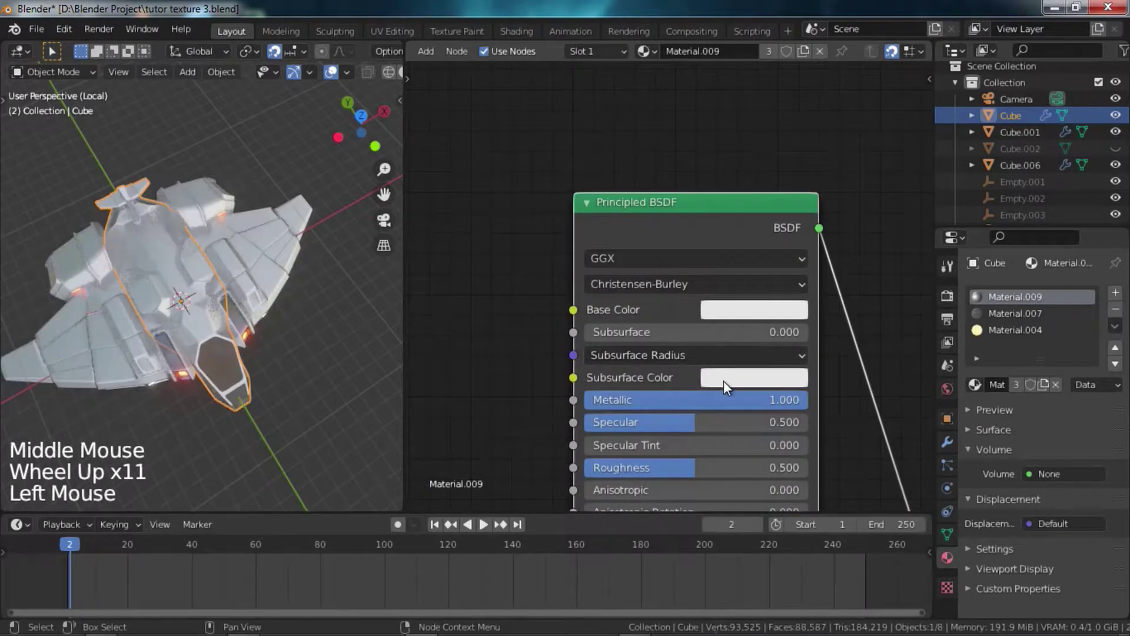
pyautogui.click(737, 312)
pyautogui.moveTo(875, 357); pyautogui.dragTo(877, 490)
pyautogui.click(790, 313)
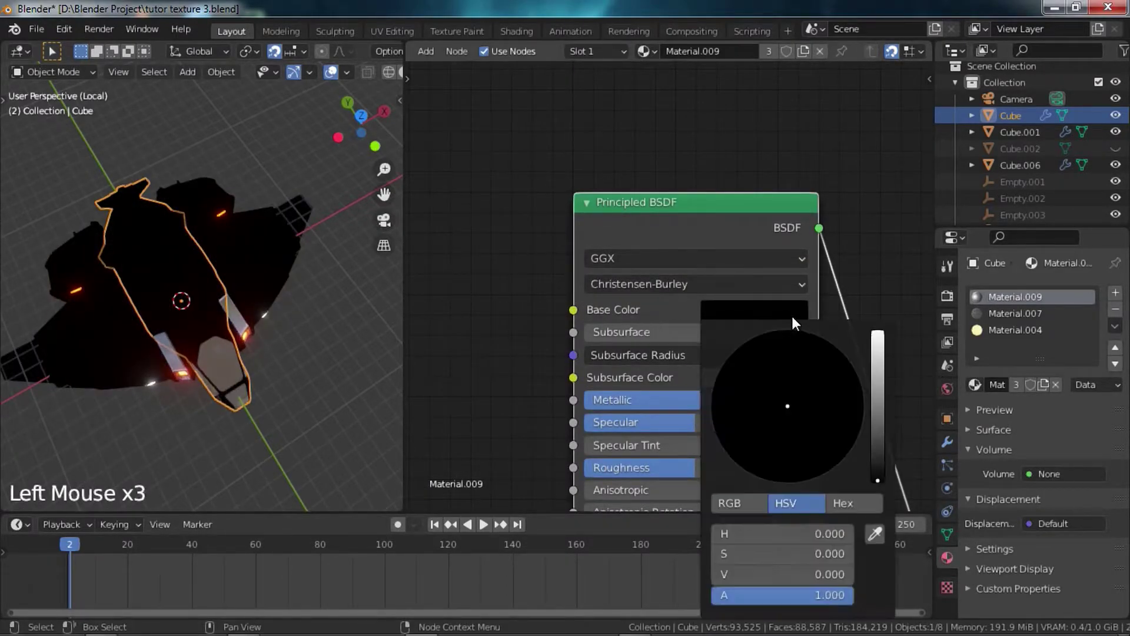
pyautogui.moveTo(882, 397); pyautogui.dragTo(879, 402)
pyautogui.moveTo(160, 334); pyautogui.dragTo(207, 294, button='middle')
pyautogui.scroll(2, 207, 293)
pyautogui.keyDown('shift'); pyautogui.moveTo(207, 293); pyautogui.dragTo(297, 235, button='middle'); pyautogui.keyUp('shift')
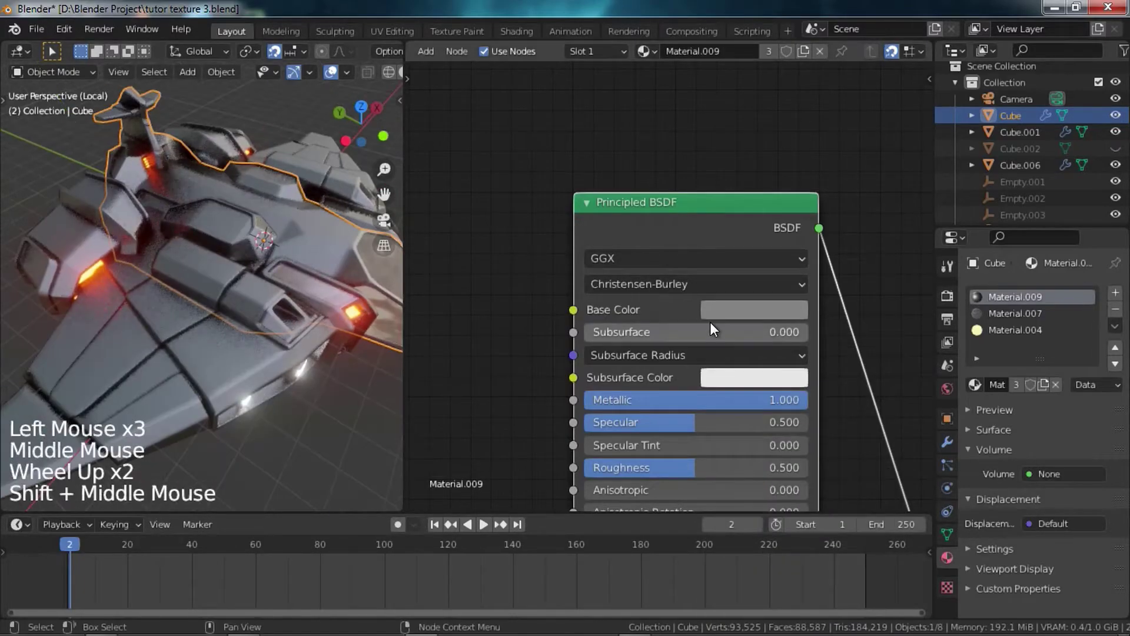
# - Move the lower Principled BSDF up so it sits just beneath its metallic copy
pyautogui.scroll(-7, 710, 321)
pyautogui.scroll(-7, 710, 321)
pyautogui.moveTo(710, 321); pyautogui.dragTo(690, 146, button='middle')
pyautogui.moveTo(633, 401); pyautogui.dragTo(666, 333)
pyautogui.moveTo(607, 267); pyautogui.dragTo(610, 314, button='middle')
# - Preview the blue Mix node's layered stripe colours on the ship
pyautogui.scroll(3, 578, 272)
pyautogui.scroll(4, 634, 244)
pyautogui.keyDown('ctrl'); pyautogui.keyDown('shift'); pyautogui.click(498, 307); pyautogui.keyUp('shift'); pyautogui.keyUp('ctrl')
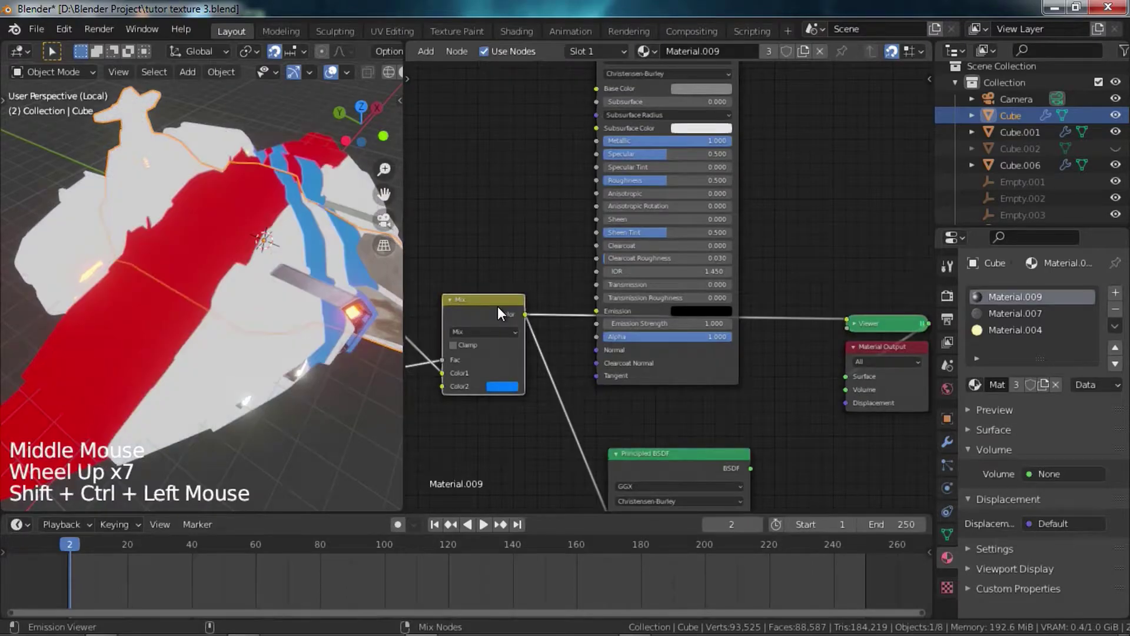
pyautogui.moveTo(76, 299); pyautogui.dragTo(259, 358, button='middle')
pyautogui.keyDown('shift'); pyautogui.moveTo(259, 358); pyautogui.dragTo(248, 309, button='middle'); pyautogui.keyUp('shift')
# - Blend the two Principled BSDF nodes with a Mix Shader and move the Viewer and Material Output clear of it
pyautogui.moveTo(636, 243); pyautogui.dragTo(645, 274, button='middle')
pyautogui.scroll(-1, 645, 275)
pyautogui.scroll(-12, 645, 275)
pyautogui.scroll(-1, 604, 356)
pyautogui.moveTo(604, 356); pyautogui.dragTo(748, 315, button='middle')
pyautogui.scroll(5, 689, 338)
pyautogui.scroll(1, 748, 315)
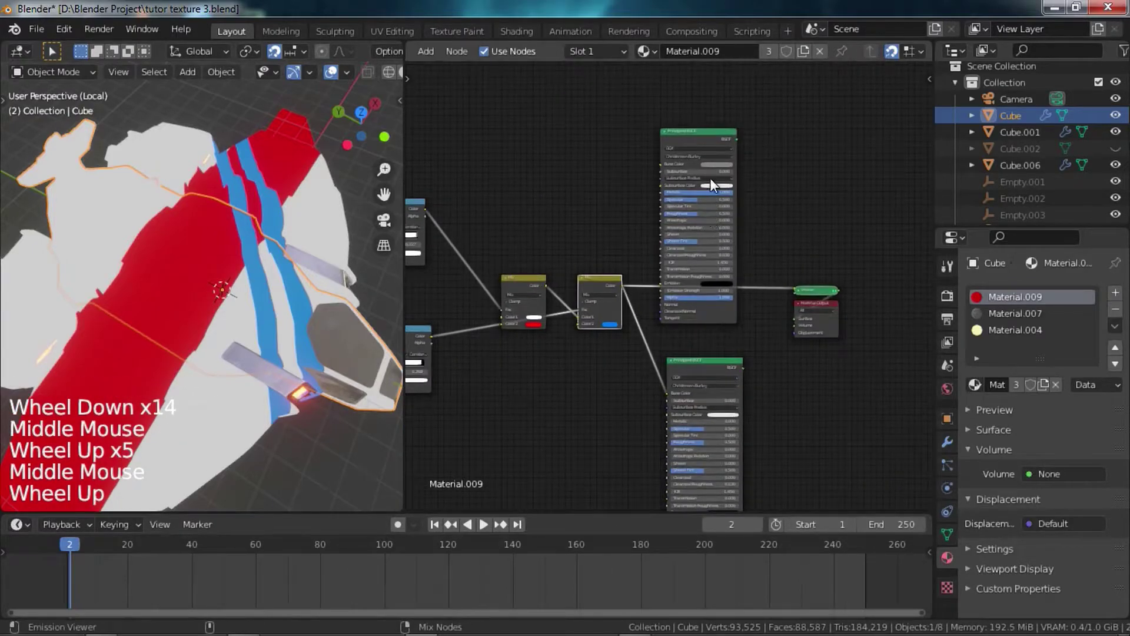
pyautogui.keyDown('ctrl'); pyautogui.keyDown('shift'); pyautogui.moveTo(712, 134); pyautogui.dragTo(726, 426, button='right'); pyautogui.keyUp('shift'); pyautogui.keyUp('ctrl')
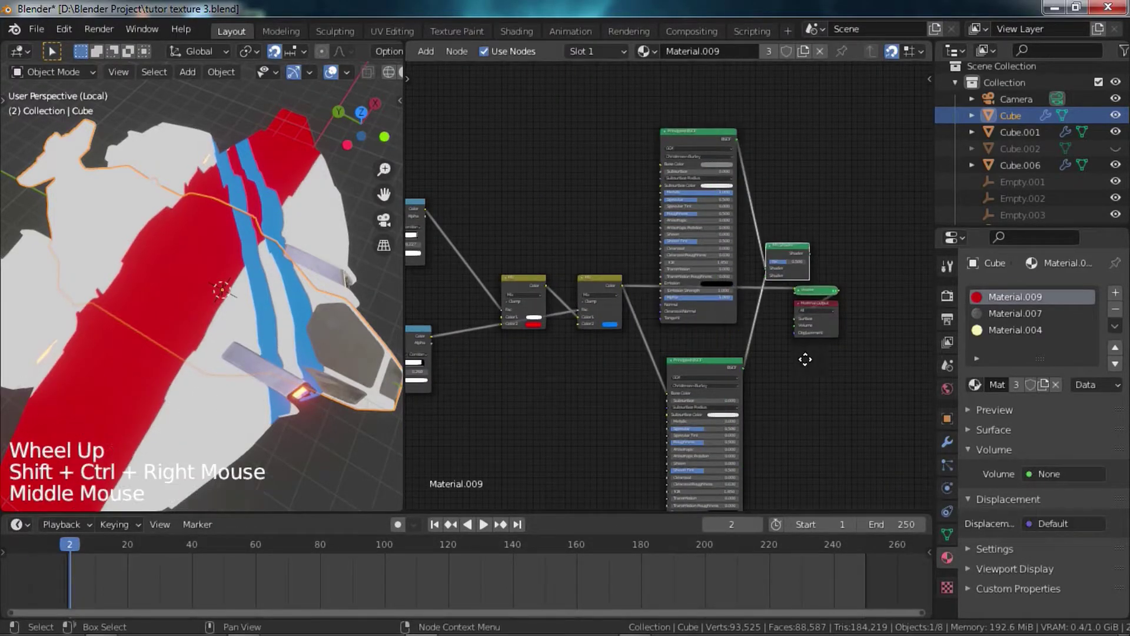
pyautogui.moveTo(816, 361); pyautogui.dragTo(725, 337, button='middle')
pyautogui.scroll(5, 726, 337)
pyautogui.moveTo(761, 337); pyautogui.dragTo(869, 227)
# - Review the node chain around the Mix Shader and preview the lower ColorRamp's stripe mask on the ship
pyautogui.moveTo(806, 253); pyautogui.dragTo(686, 304, button='middle')
pyautogui.scroll(10, 768, 305)
pyautogui.scroll(-6, 648, 312)
pyautogui.keyDown('ctrl'); pyautogui.keyDown('shift'); pyautogui.click(643, 280); pyautogui.keyUp('shift'); pyautogui.keyUp('ctrl')
pyautogui.scroll(-4, 640, 298)
pyautogui.scroll(10, 686, 305)
pyautogui.moveTo(607, 380); pyautogui.dragTo(753, 329, button='middle')
pyautogui.scroll(-7, 754, 330)
pyautogui.moveTo(754, 329); pyautogui.dragTo(752, 292, button='middle')
pyautogui.scroll(-4, 730, 323)
pyautogui.click(567, 334)
pyautogui.keyDown('ctrl'); pyautogui.keyDown('shift'); pyautogui.click(535, 333); pyautogui.keyUp('shift'); pyautogui.keyUp('ctrl')
pyautogui.keyDown('ctrl'); pyautogui.keyDown('shift'); pyautogui.click(535, 334); pyautogui.keyUp('shift'); pyautogui.keyUp('ctrl')
# - Compare the upper and lower ColorRamp stripe masks by previewing each one on the ship
pyautogui.scroll(-6, 573, 330)
pyautogui.moveTo(572, 330); pyautogui.dragTo(593, 365, button='middle')
pyautogui.scroll(4, 604, 360)
pyautogui.scroll(4, 604, 359)
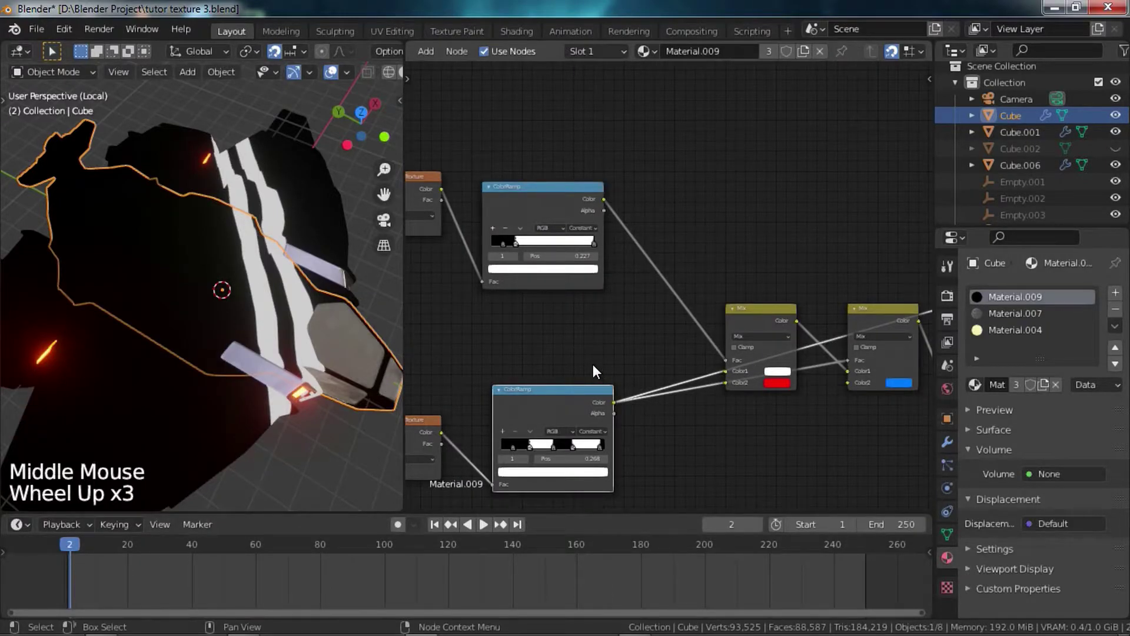
pyautogui.keyDown('ctrl'); pyautogui.keyDown('shift'); pyautogui.click(538, 197); pyautogui.keyUp('shift'); pyautogui.keyUp('ctrl')
pyautogui.keyDown('ctrl'); pyautogui.keyDown('shift'); pyautogui.click(535, 388); pyautogui.keyUp('shift'); pyautogui.keyUp('ctrl')
pyautogui.scroll(-6, 559, 368)
pyautogui.moveTo(576, 354); pyautogui.dragTo(632, 348, button='middle')
pyautogui.scroll(-1, 632, 348)
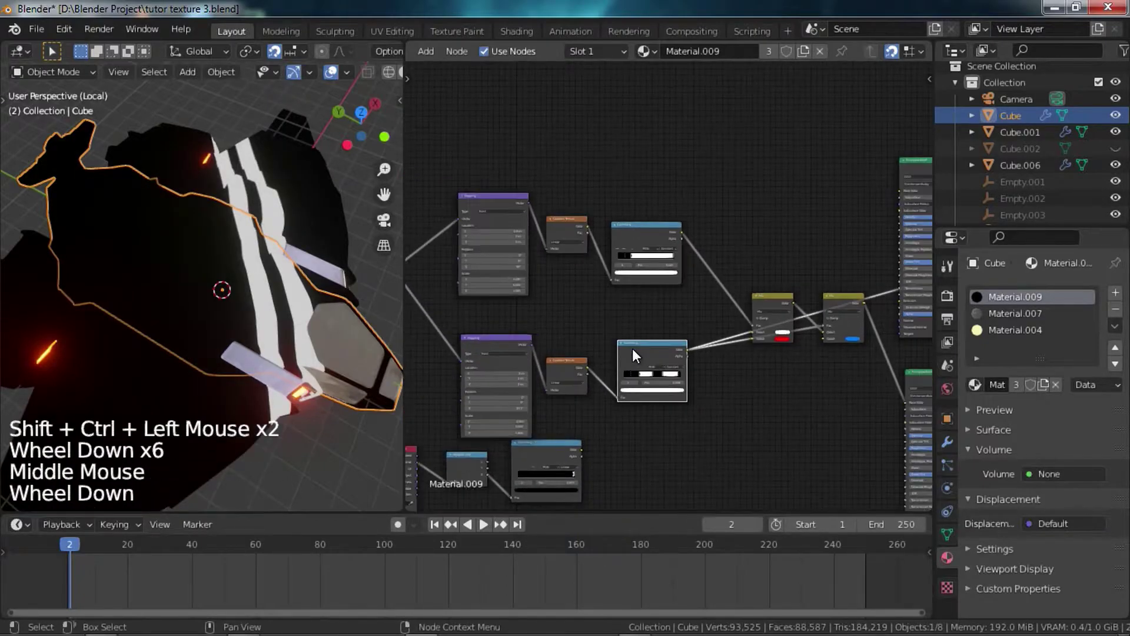
# - Combine the two ColorRamp outputs in a new Mix node and place it above the existing Mix nodes
pyautogui.scroll(-5, 633, 348)
pyautogui.moveTo(763, 315); pyautogui.dragTo(730, 317, button='middle')
pyautogui.scroll(7, 730, 317)
pyautogui.moveTo(748, 360); pyautogui.dragTo(693, 340, button='middle')
pyautogui.scroll(9, 730, 362)
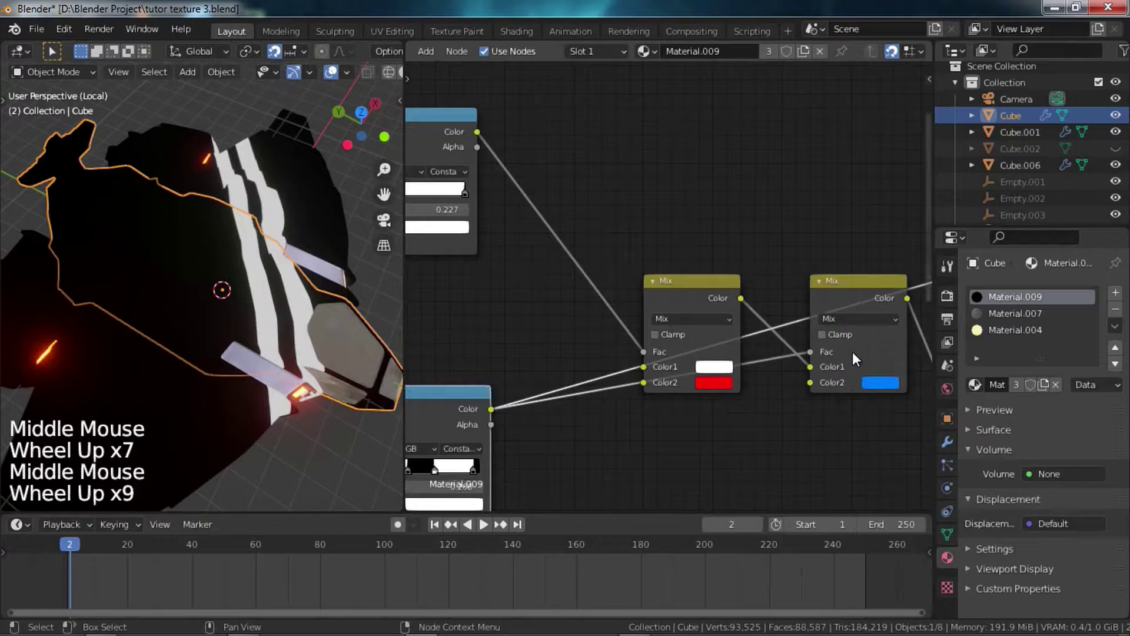
pyautogui.moveTo(633, 308); pyautogui.dragTo(783, 334, button='middle')
pyautogui.scroll(-12, 820, 331)
pyautogui.moveTo(783, 334); pyautogui.dragTo(759, 337, button='middle')
pyautogui.keyDown('ctrl'); pyautogui.keyDown('shift'); pyautogui.moveTo(672, 271); pyautogui.dragTo(685, 378, button='right'); pyautogui.keyUp('shift'); pyautogui.keyUp('ctrl')
pyautogui.moveTo(740, 334); pyautogui.dragTo(669, 341, button='middle')
pyautogui.scroll(4, 669, 341)
pyautogui.moveTo(669, 342); pyautogui.dragTo(665, 226)
# - Reconnect the upper ColorRamp's Color output directly to the red Mix node's Fac input
pyautogui.moveTo(660, 368); pyautogui.dragTo(630, 282, button='middle')
pyautogui.scroll(4, 621, 300)
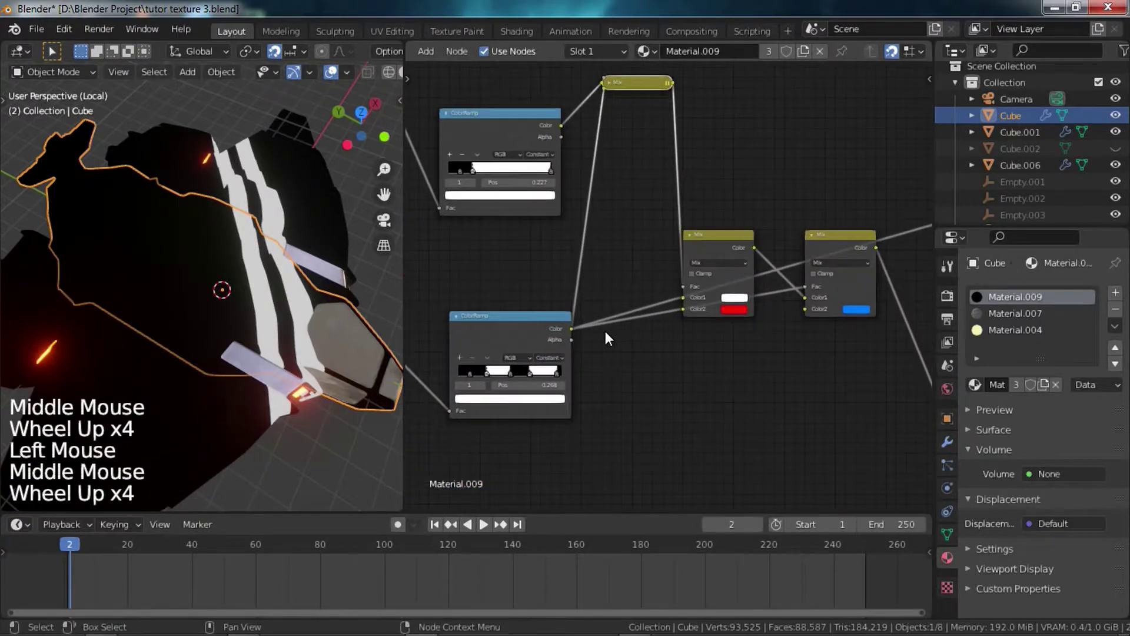
pyautogui.moveTo(572, 328); pyautogui.dragTo(673, 289)
pyautogui.moveTo(562, 126); pyautogui.dragTo(686, 287)
# - Place the new Mix node directly above the red Mix node, expand it and preview its output
pyautogui.moveTo(646, 256); pyautogui.dragTo(637, 362, button='middle')
pyautogui.scroll(3, 632, 260)
pyautogui.moveTo(629, 167); pyautogui.dragTo(719, 217)
pyautogui.click(695, 217)
pyautogui.keyDown('ctrl'); pyautogui.keyDown('shift'); pyautogui.click(725, 233); pyautogui.keyUp('shift'); pyautogui.keyUp('ctrl')
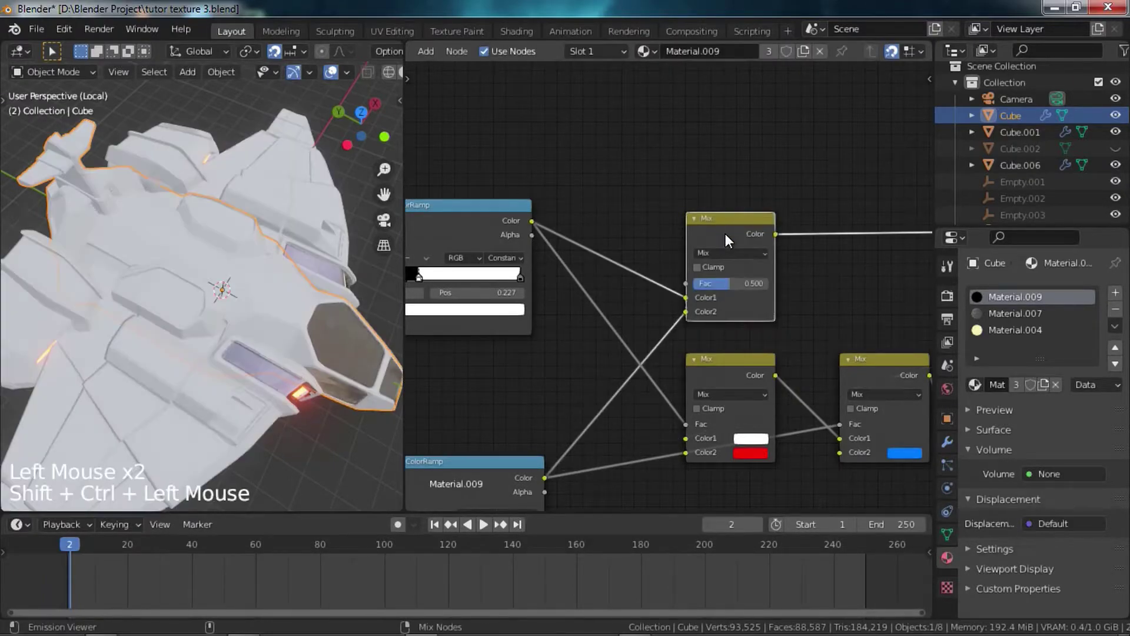
# - Set the new Mix node's blending mode to Screen and its Fac to 1.000
pyautogui.moveTo(740, 253); pyautogui.dragTo(686, 242, button='middle')
pyautogui.scroll(4, 690, 234)
pyautogui.click(689, 235)
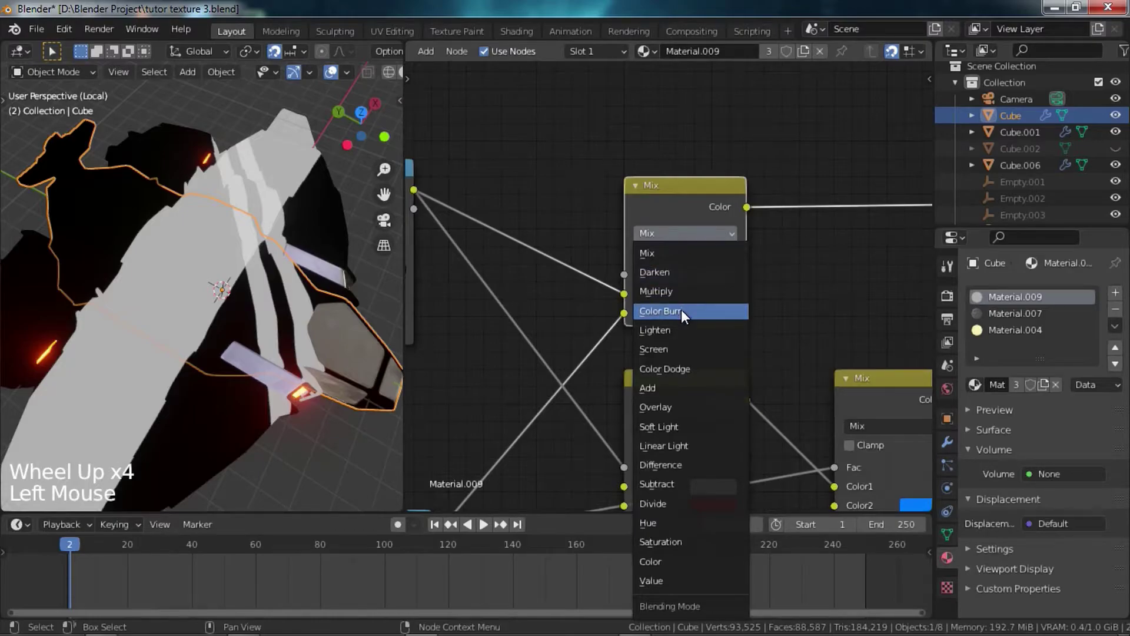
pyautogui.click(681, 349)
pyautogui.moveTo(686, 275); pyautogui.dragTo(736, 277)
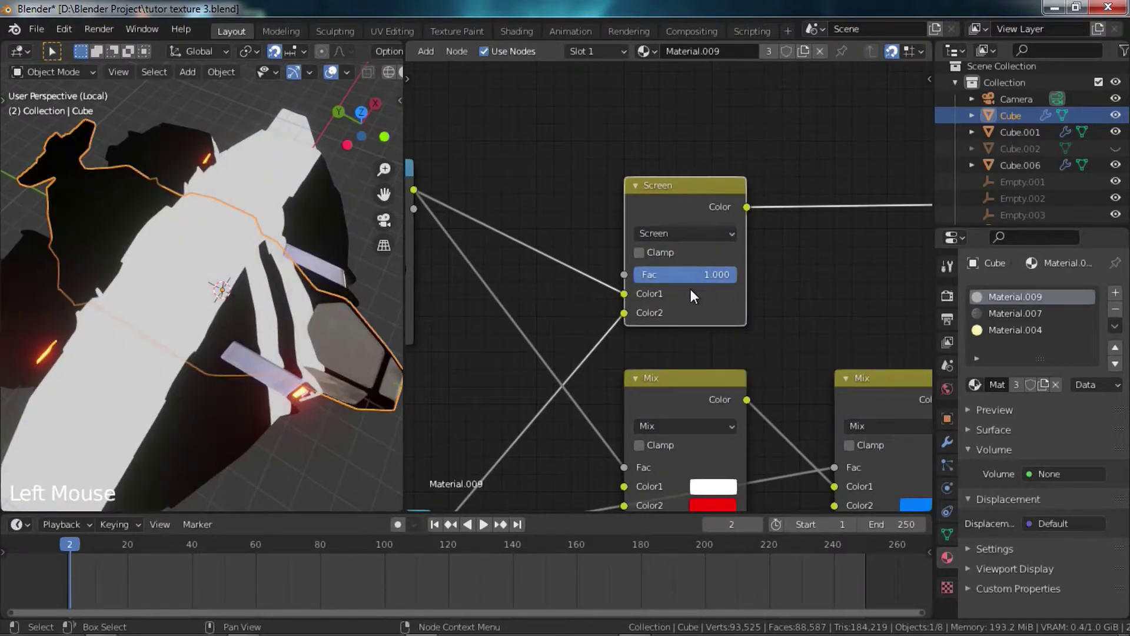
# - Preview the blue Mix node's stripe colours and the Screen node's combined mask on the ship
pyautogui.scroll(-6, 694, 338)
pyautogui.scroll(-5, 330, 321)
pyautogui.moveTo(425, 328); pyautogui.dragTo(555, 310, button='middle')
pyautogui.scroll(-6, 500, 342)
pyautogui.scroll(3, 554, 309)
pyautogui.scroll(3, 330, 318)
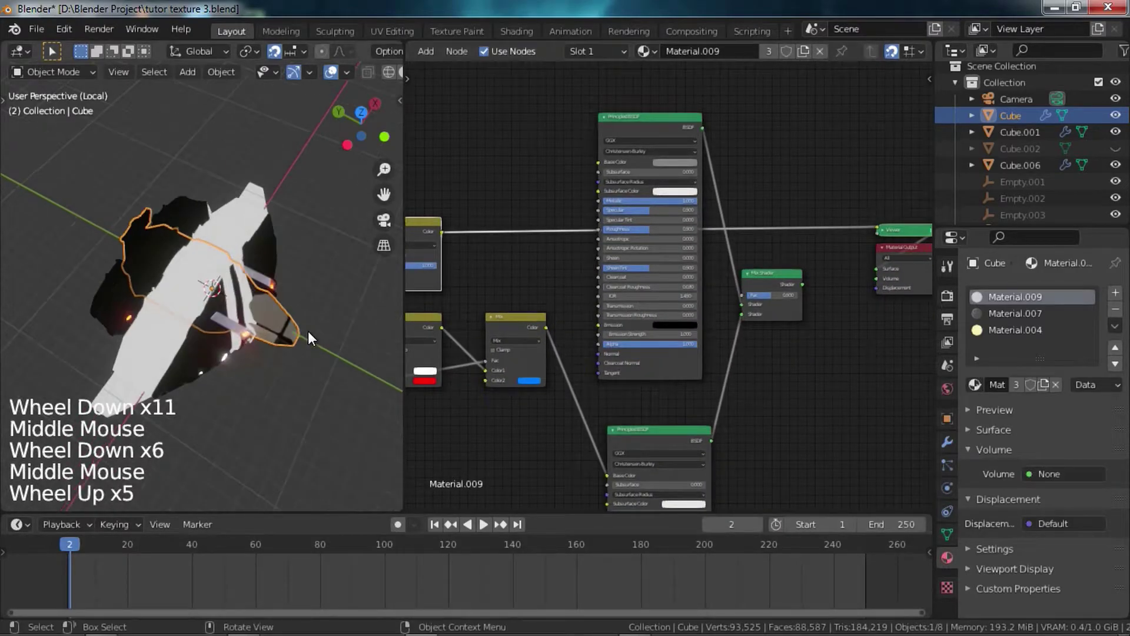
pyautogui.keyDown('ctrl'); pyautogui.keyDown('shift'); pyautogui.click(514, 328); pyautogui.keyUp('shift'); pyautogui.keyUp('ctrl')
pyautogui.moveTo(514, 328); pyautogui.dragTo(571, 332, button='middle')
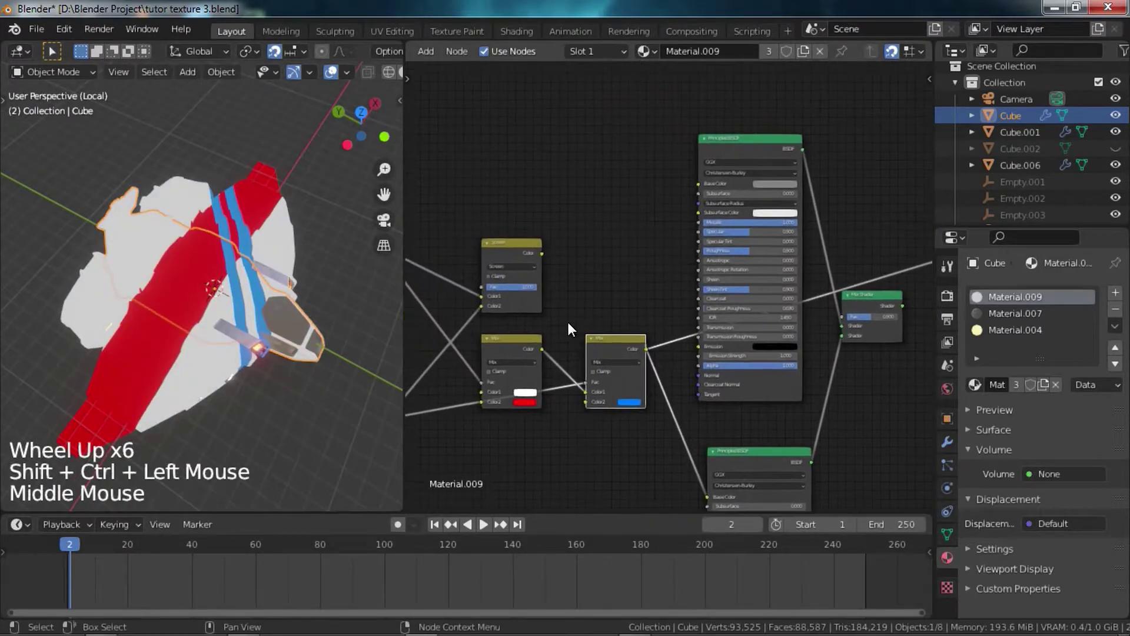
pyautogui.keyDown('ctrl'); pyautogui.keyDown('shift'); pyautogui.click(528, 263); pyautogui.keyUp('shift'); pyautogui.keyUp('ctrl')
# - Connect the Screen node's Color output to the Mix Shader's Fac input and preview the Mix Shader
pyautogui.moveTo(559, 272); pyautogui.dragTo(510, 271, button='middle')
pyautogui.moveTo(493, 252); pyautogui.dragTo(793, 315)
pyautogui.keyDown('ctrl'); pyautogui.keyDown('shift'); pyautogui.click(824, 305); pyautogui.keyUp('shift'); pyautogui.keyUp('ctrl')
pyautogui.moveTo(824, 304); pyautogui.dragTo(662, 259, button='middle')
pyautogui.scroll(4, 651, 262)
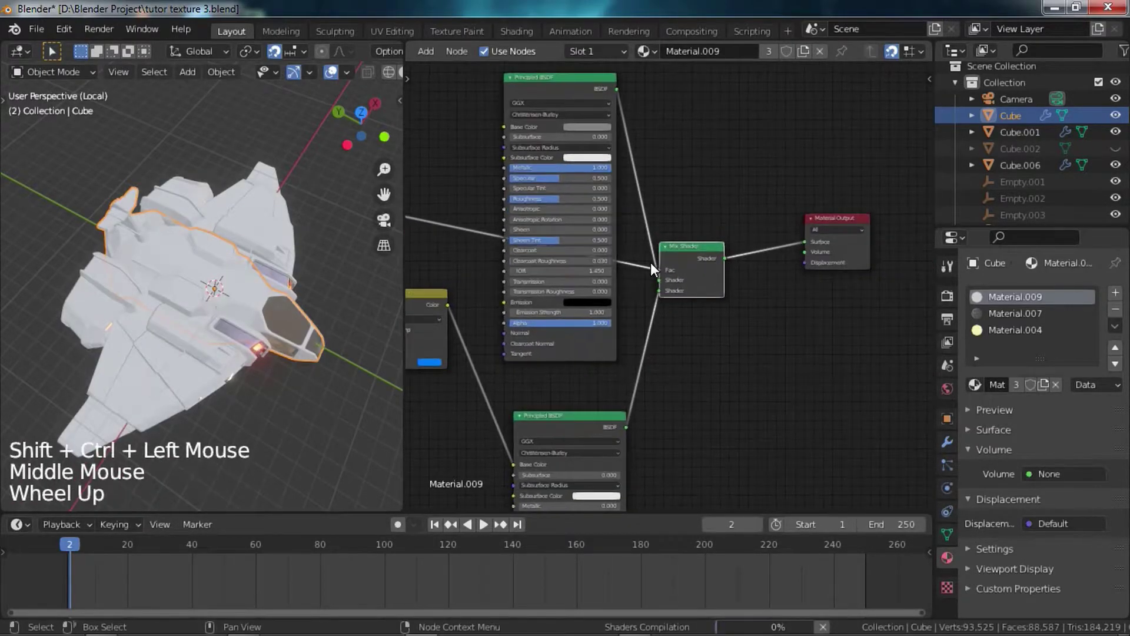
# - Examine the red and blue stripes against the grey metal on the ship's hull from several angles
pyautogui.moveTo(316, 351); pyautogui.dragTo(348, 342, button='middle')
pyautogui.scroll(3, 254, 306)
pyautogui.scroll(2, 295, 304)
pyautogui.moveTo(347, 341); pyautogui.dragTo(47, 288, button='middle')
pyautogui.scroll(-4, 270, 297)
pyautogui.moveTo(270, 296); pyautogui.dragTo(146, 288, button='middle')
pyautogui.scroll(2, 181, 296)
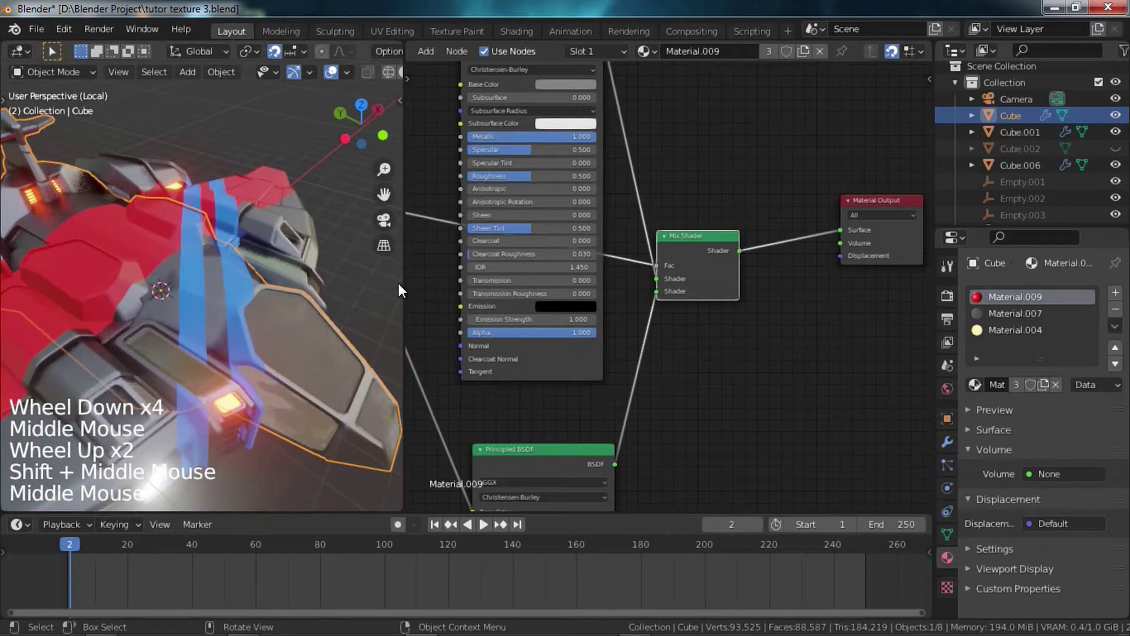
pyautogui.keyDown('shift'); pyautogui.moveTo(328, 278); pyautogui.dragTo(325, 270, button='middle'); pyautogui.keyUp('shift')
# - Move the blue Mix node down to open space beside the red Mix node
pyautogui.moveTo(537, 284); pyautogui.dragTo(910, 302, button='middle')
pyautogui.scroll(-5, 824, 333)
pyautogui.scroll(2, 659, 345)
pyautogui.moveTo(650, 345); pyautogui.dragTo(743, 336, button='middle')
pyautogui.scroll(-4, 673, 298)
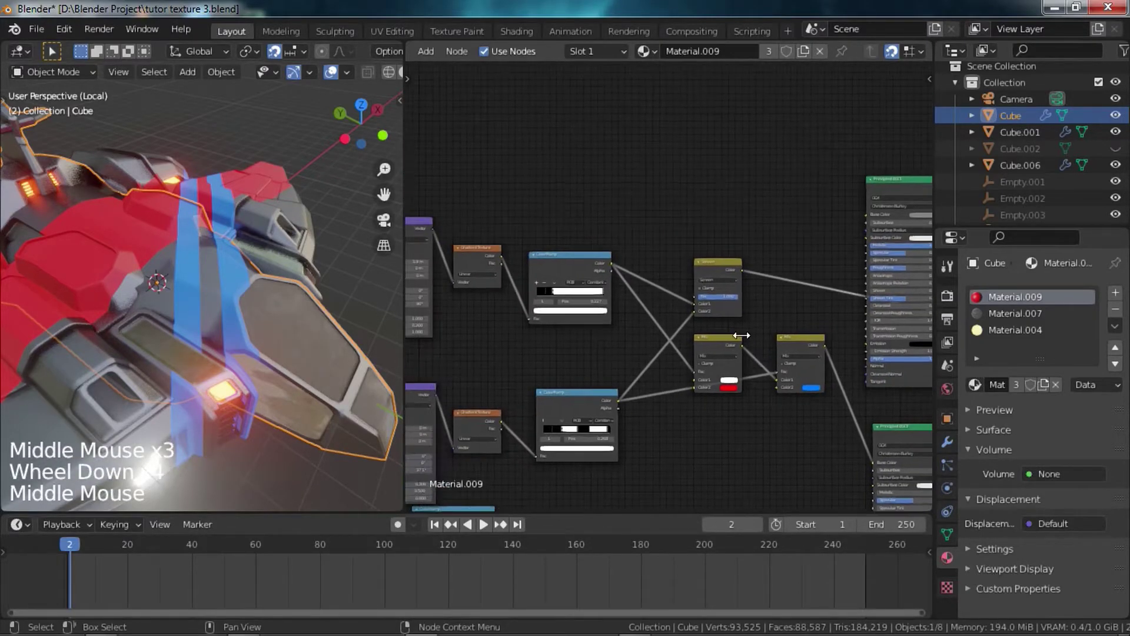
pyautogui.scroll(-4, 665, 339)
pyautogui.moveTo(660, 341); pyautogui.dragTo(687, 349, button='middle')
pyautogui.scroll(3, 687, 349)
pyautogui.moveTo(870, 360); pyautogui.dragTo(713, 362, button='middle')
pyautogui.scroll(5, 714, 361)
pyautogui.moveTo(726, 290); pyautogui.dragTo(717, 383)
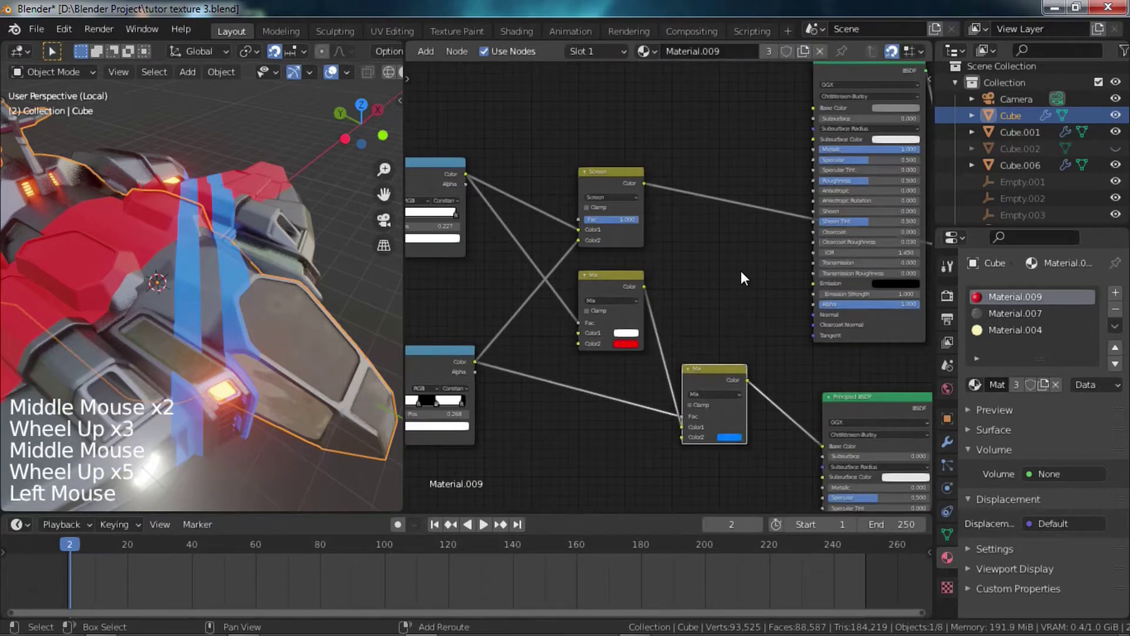
# - Add a Bump node and place it beside the lower Principled BSDF, below the blue Mix node
pyautogui.hotkey('shift', 'a')
pyautogui.moveTo(723, 291)
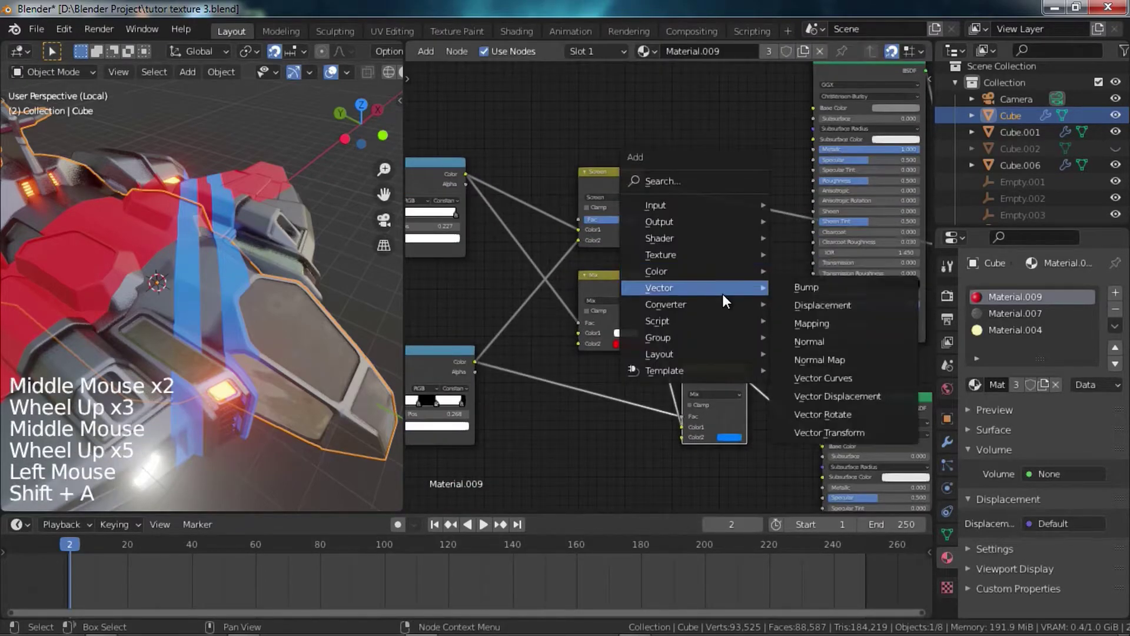
pyautogui.click(825, 288)
pyautogui.click(705, 270)
pyautogui.scroll(2, 757, 299)
pyautogui.moveTo(765, 310); pyautogui.dragTo(695, 289, button='middle')
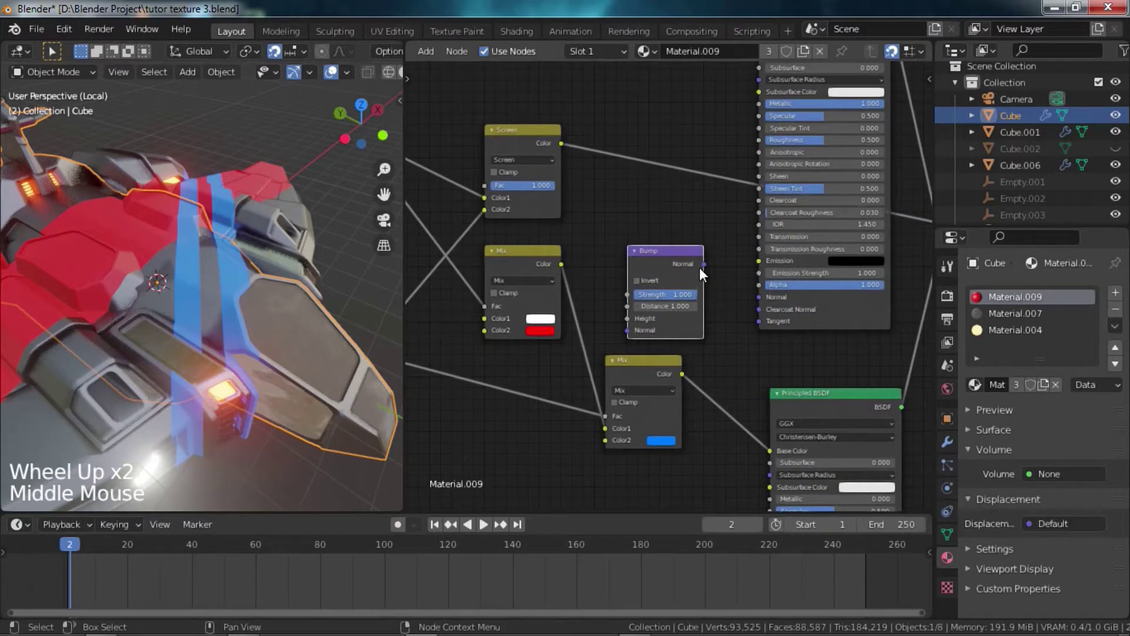
pyautogui.scroll(-4, 700, 267)
pyautogui.moveTo(679, 272); pyautogui.dragTo(697, 461)
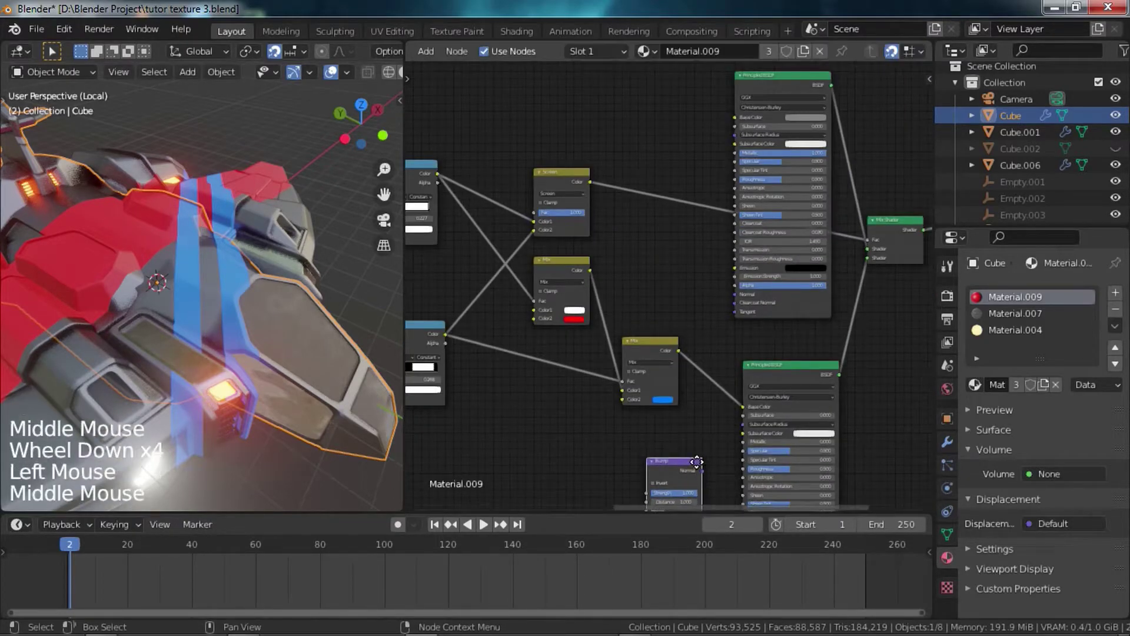
pyautogui.moveTo(696, 462); pyautogui.dragTo(693, 303, button='middle')
pyautogui.moveTo(683, 304); pyautogui.dragTo(682, 370)
pyautogui.moveTo(735, 400); pyautogui.dragTo(691, 336, button='middle')
# - Connect the Bump's Normal output to the lower Principled BSDF's Normal input and the Screen's Color output to the Bump's Height
pyautogui.scroll(2, 691, 335)
pyautogui.moveTo(653, 316); pyautogui.dragTo(711, 372)
pyautogui.moveTo(577, 216); pyautogui.dragTo(666, 334, button='middle')
pyautogui.scroll(-6, 669, 337)
pyautogui.moveTo(692, 124); pyautogui.dragTo(713, 129)
pyautogui.moveTo(712, 129); pyautogui.dragTo(734, 411)
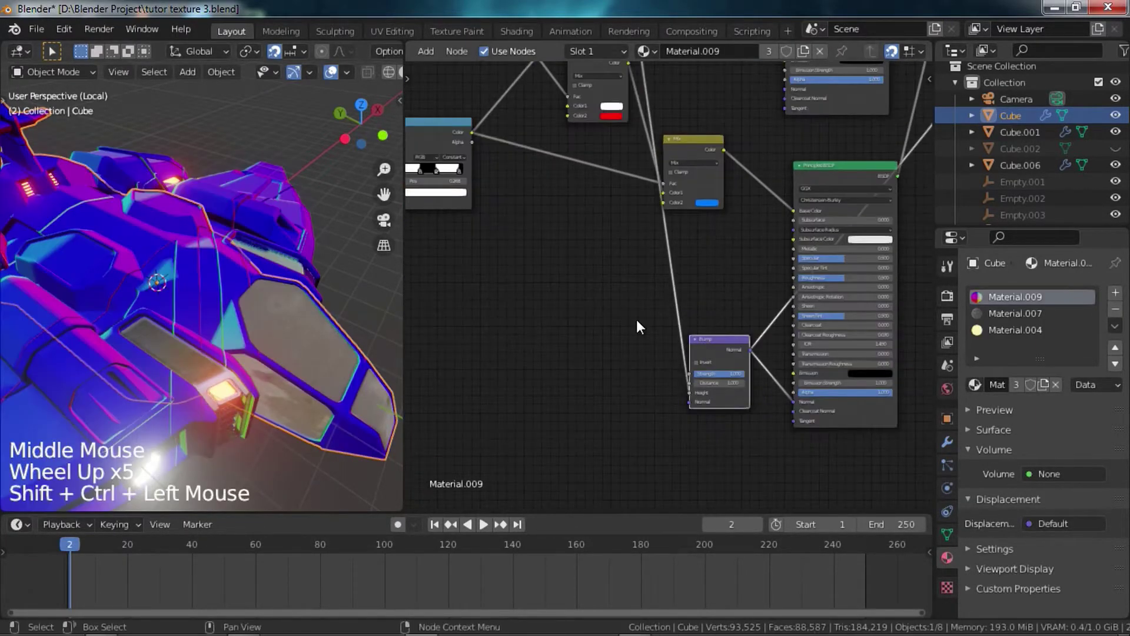
# - Preview the Mix Shader's combined result on the whole ship
pyautogui.scroll(-9, 313, 308)
pyautogui.keyDown('shift'); pyautogui.moveTo(313, 295); pyautogui.dragTo(313, 308, button='middle'); pyautogui.keyUp('shift')
pyautogui.scroll(13, 265, 306)
pyautogui.keyDown('ctrl'); pyautogui.keyDown('shift'); pyautogui.click(708, 294); pyautogui.keyUp('shift'); pyautogui.keyUp('ctrl')
pyautogui.scroll(-4, 290, 308)
pyautogui.scroll(6, 730, 277)
pyautogui.moveTo(824, 177); pyautogui.dragTo(751, 271, button='middle')
pyautogui.keyDown('ctrl'); pyautogui.keyDown('shift'); pyautogui.click(751, 271); pyautogui.keyUp('shift'); pyautogui.keyUp('ctrl')
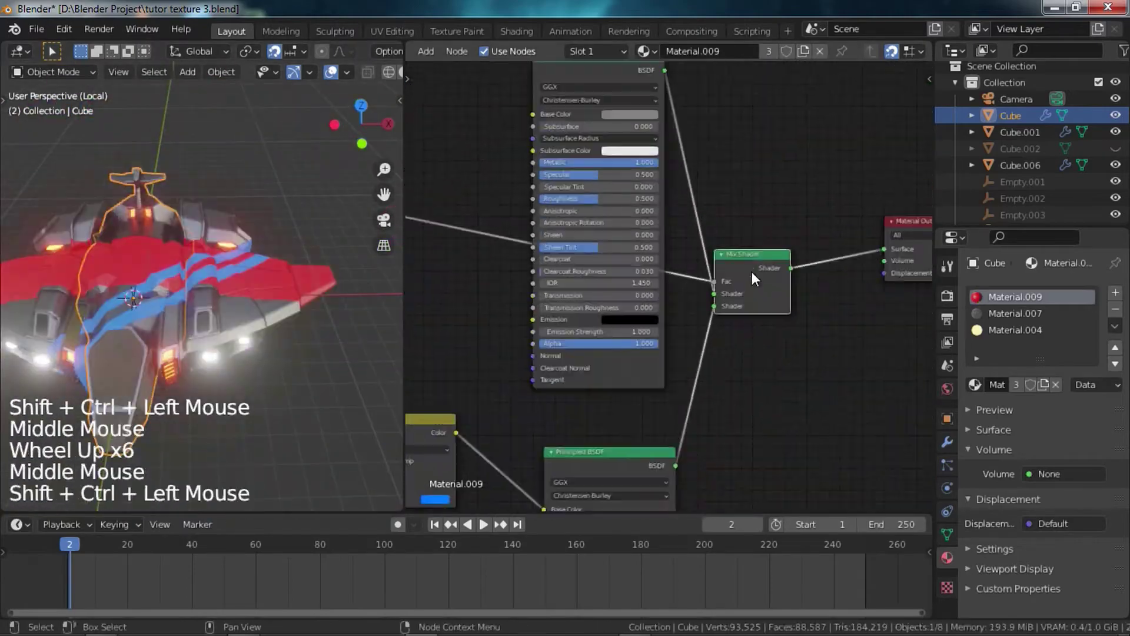
# - Add a Noise Texture node in the open space above the Screen node
pyautogui.moveTo(162, 321); pyautogui.dragTo(229, 323, button='middle')
pyautogui.scroll(1, 226, 322)
pyautogui.keyDown('shift'); pyautogui.moveTo(218, 326); pyautogui.dragTo(296, 308, button='middle'); pyautogui.keyUp('shift')
pyautogui.moveTo(600, 292); pyautogui.dragTo(738, 366, button='middle')
pyautogui.moveTo(568, 327); pyautogui.dragTo(682, 334, button='middle')
pyautogui.scroll(-1, 680, 334)
pyautogui.scroll(-6, 679, 335)
pyautogui.moveTo(602, 371); pyautogui.dragTo(683, 415, button='middle')
pyautogui.scroll(-5, 654, 296)
pyautogui.scroll(4, 619, 323)
pyautogui.scroll(3, 670, 383)
pyautogui.hotkey('shift', 'a')
pyautogui.moveTo(619, 273)
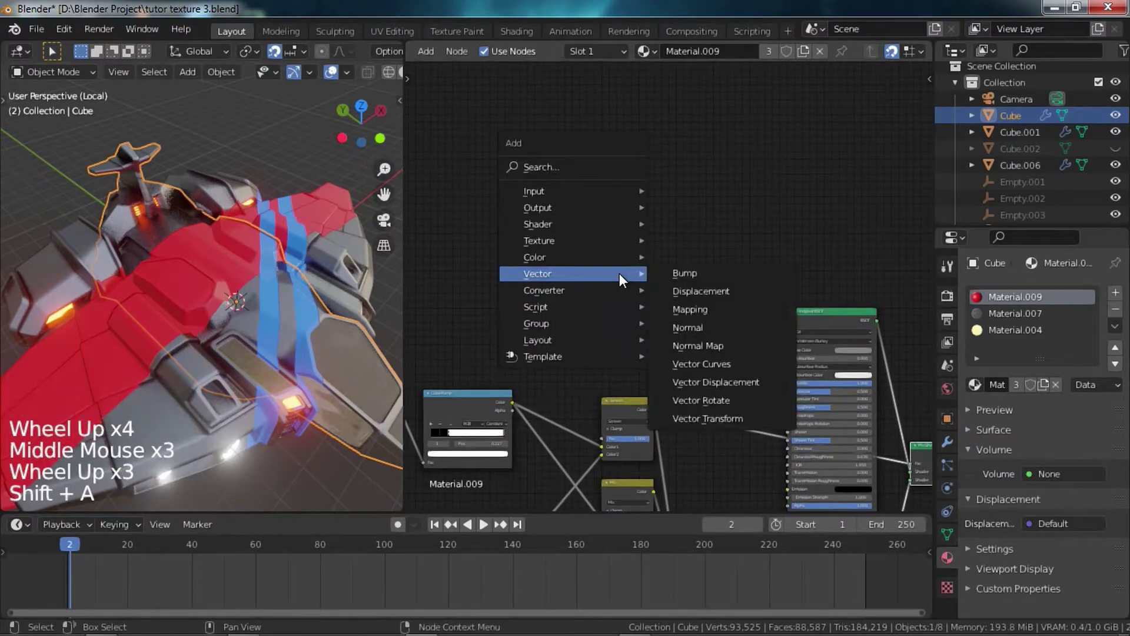
pyautogui.moveTo(640, 239)
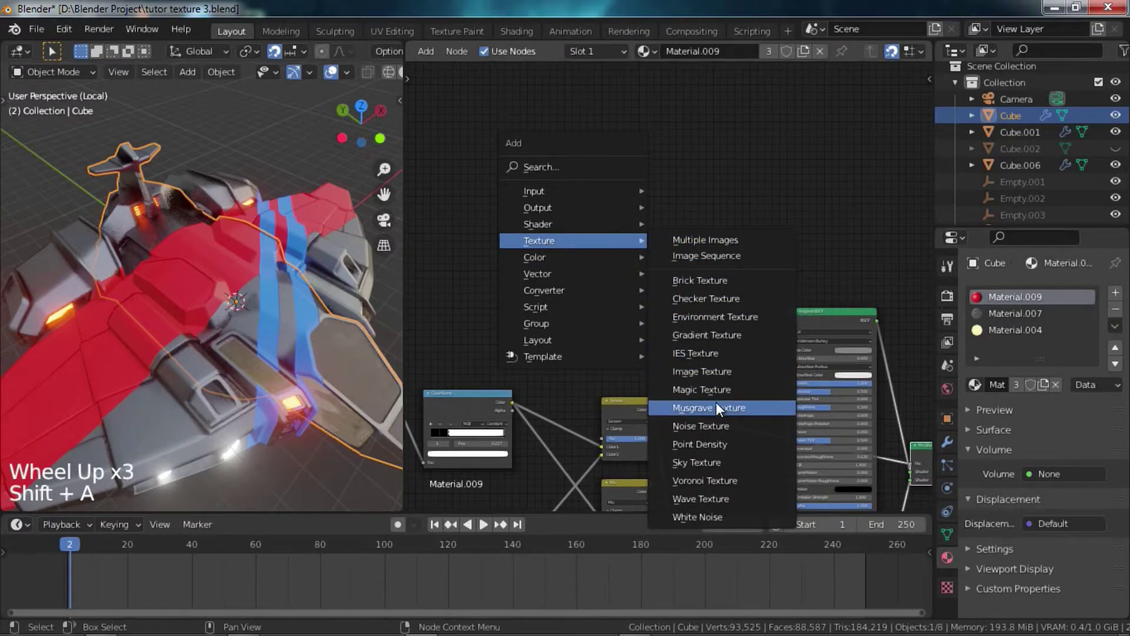
pyautogui.click(718, 426)
pyautogui.click(654, 262)
# - Attach Mapping and Texture Coordinate nodes to the new Noise Texture
pyautogui.moveTo(726, 412); pyautogui.dragTo(671, 359, button='middle')
pyautogui.click(637, 232)
pyautogui.hotkey('ctrl', 't')
pyautogui.moveTo(622, 249); pyautogui.dragTo(634, 251, button='middle')
pyautogui.moveTo(700, 273); pyautogui.dragTo(656, 229, button='middle')
pyautogui.scroll(3, 661, 245)
pyautogui.moveTo(688, 343); pyautogui.dragTo(617, 288, button='middle')
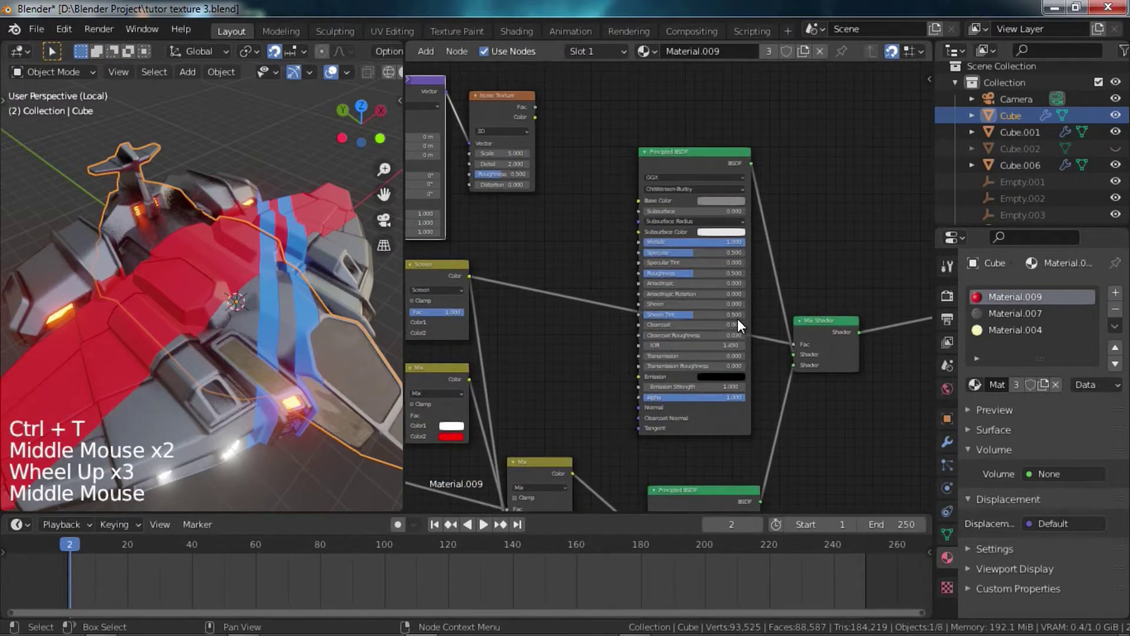
# - Move the Mix Shader farther from the upper Principled BSDF and preview the Screen node's mask on the ship
pyautogui.moveTo(847, 325); pyautogui.dragTo(934, 231)
pyautogui.moveTo(726, 246); pyautogui.dragTo(794, 263, button='middle')
pyautogui.keyDown('ctrl'); pyautogui.keyDown('shift'); pyautogui.click(507, 290); pyautogui.keyUp('shift'); pyautogui.keyUp('ctrl')
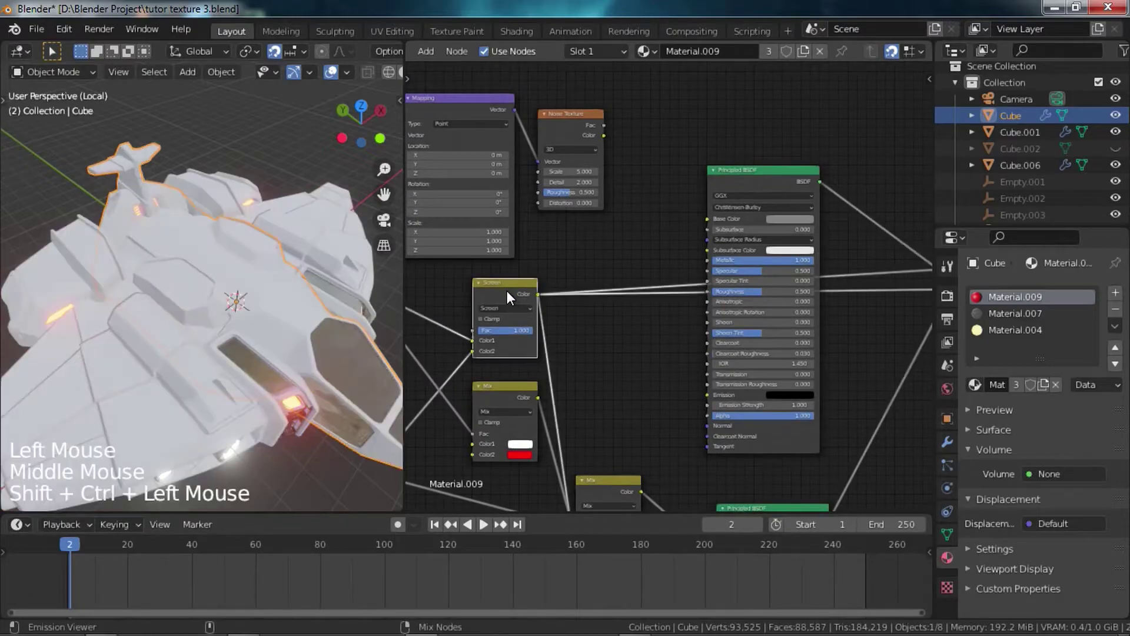
pyautogui.moveTo(534, 301); pyautogui.dragTo(647, 335, button='middle')
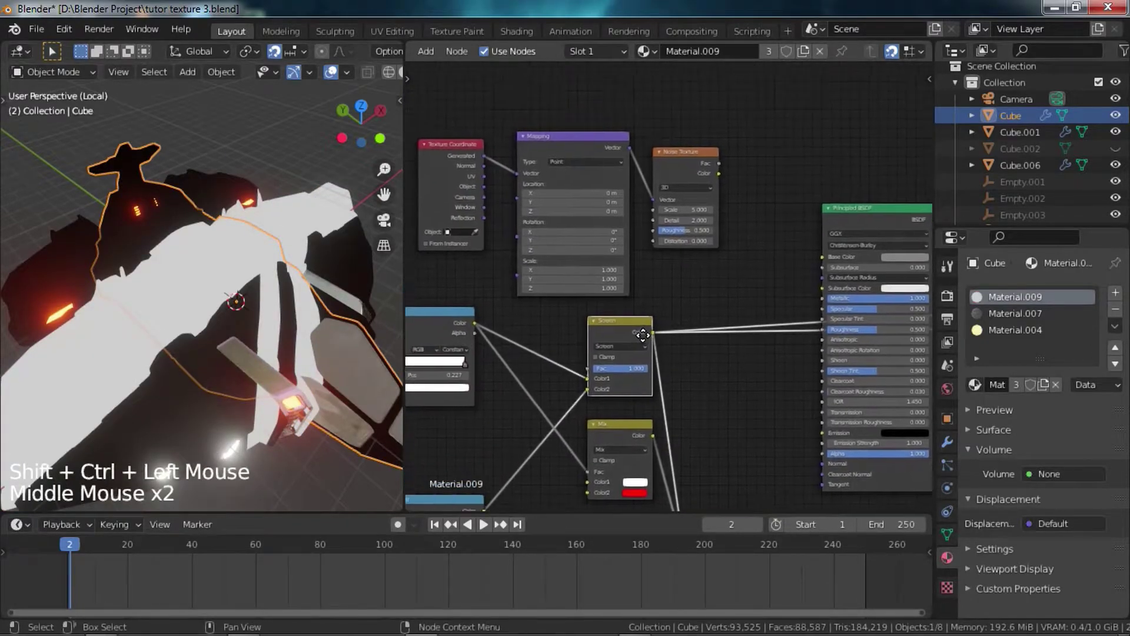
pyautogui.scroll(3, 655, 343)
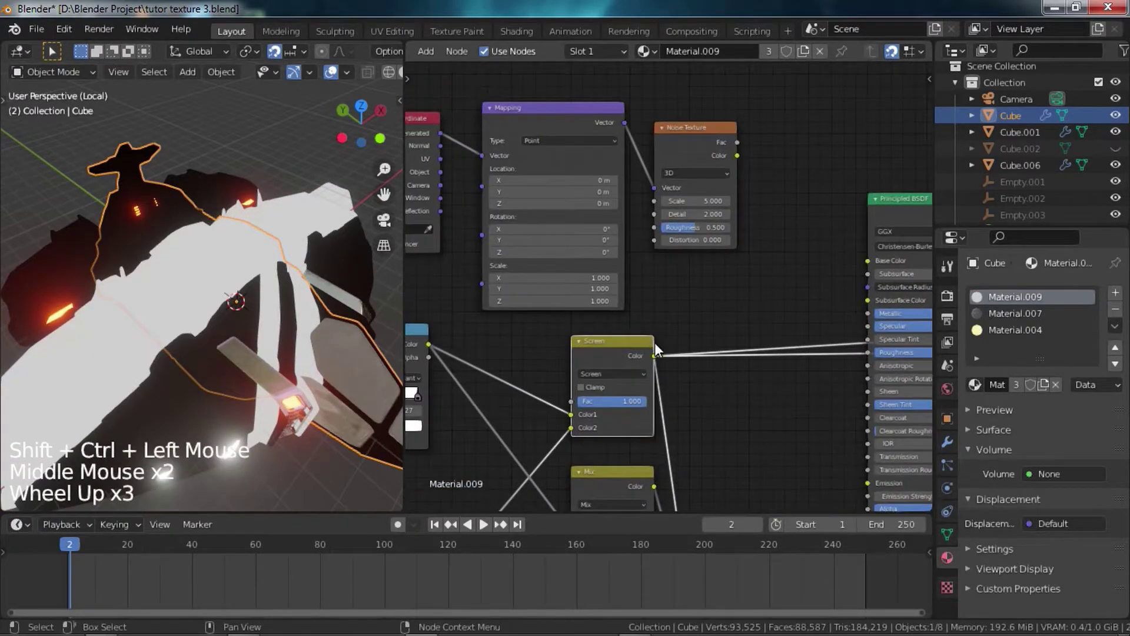
# - Combine the Noise Texture and Screen outputs in a new Mix node and place it between them and the upper Principled BSDF
pyautogui.click(714, 153)
pyautogui.keyDown('ctrl'); pyautogui.keyDown('shift'); pyautogui.moveTo(710, 136); pyautogui.dragTo(651, 337, button='right'); pyautogui.keyUp('shift'); pyautogui.keyUp('ctrl')
pyautogui.moveTo(709, 321); pyautogui.dragTo(657, 322, button='middle')
pyautogui.click(735, 265)
pyautogui.moveTo(745, 276); pyautogui.dragTo(716, 290, button='middle')
pyautogui.moveTo(715, 289); pyautogui.dragTo(676, 294)
pyautogui.scroll(8, 698, 334)
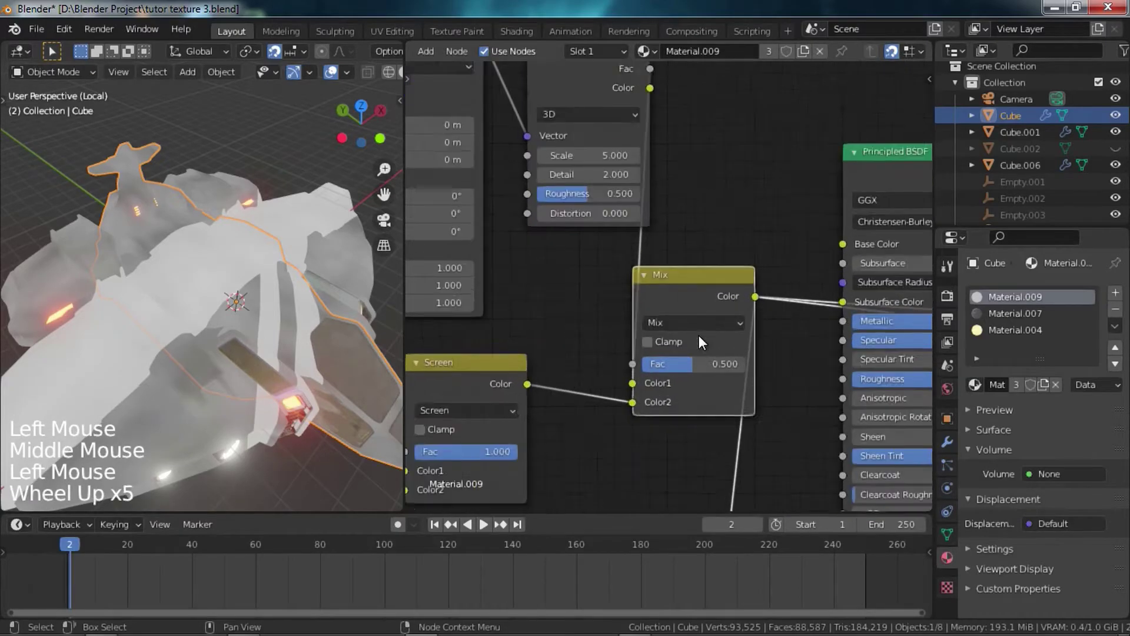
pyautogui.moveTo(670, 351); pyautogui.dragTo(693, 329, button='middle')
pyautogui.moveTo(669, 280); pyautogui.dragTo(776, 246)
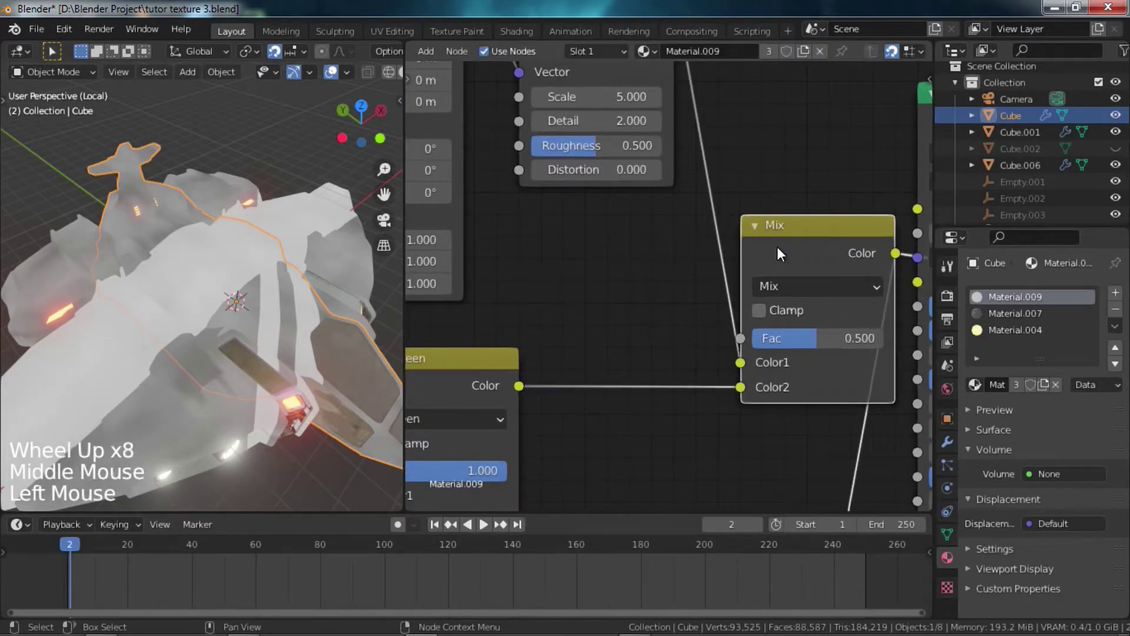
# - Reroute the Noise Texture link to the new Mix node's Fac and set its Color1 to black
pyautogui.moveTo(740, 362); pyautogui.dragTo(736, 338)
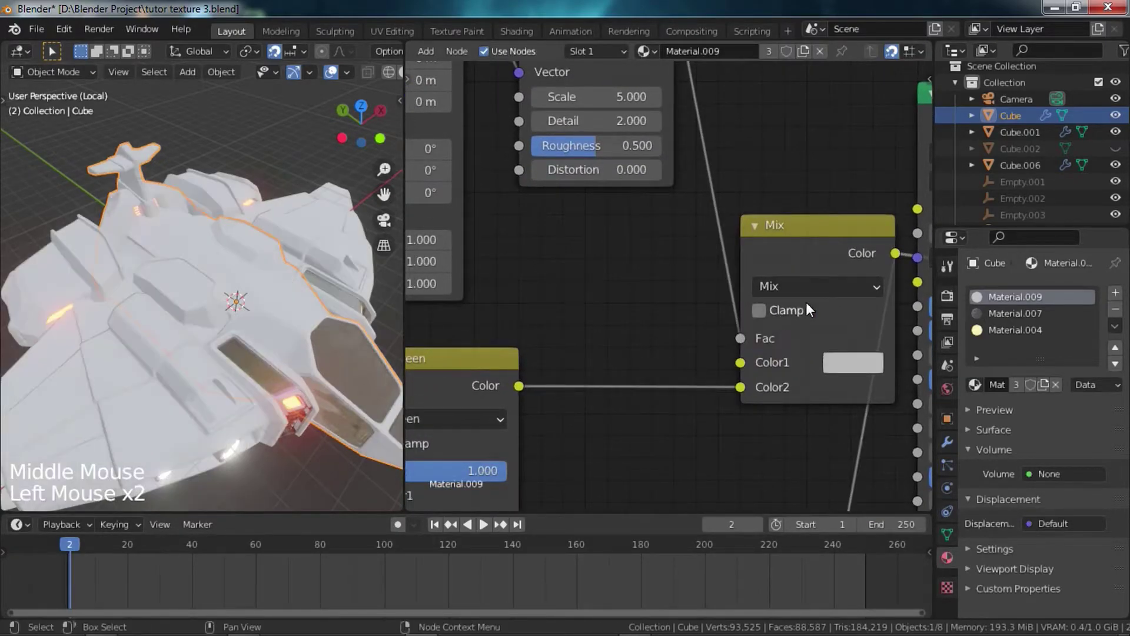
pyautogui.click(842, 364)
pyautogui.moveTo(1011, 94); pyautogui.dragTo(1014, 206)
# - Insert a ColorRamp node on the link between the Noise Texture and the new Mix node's Fac
pyautogui.moveTo(708, 181); pyautogui.dragTo(777, 334, button='middle')
pyautogui.scroll(-7, 775, 331)
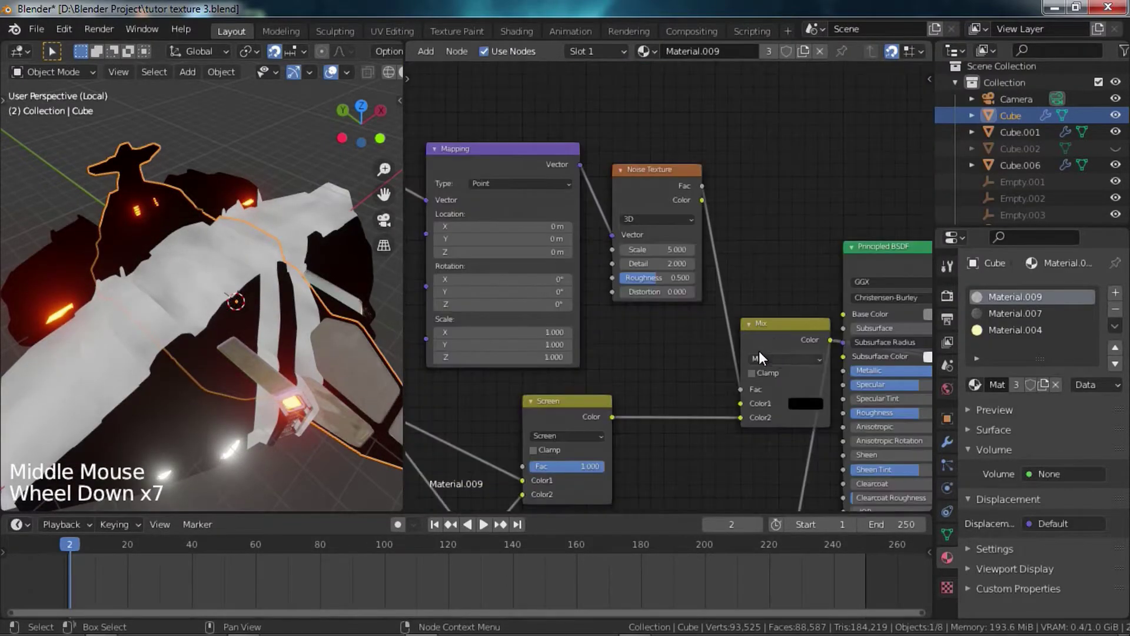
pyautogui.moveTo(674, 340); pyautogui.dragTo(696, 294, button='middle')
pyautogui.scroll(1, 712, 286)
pyautogui.hotkey('shift', 'a')
pyautogui.moveTo(727, 337)
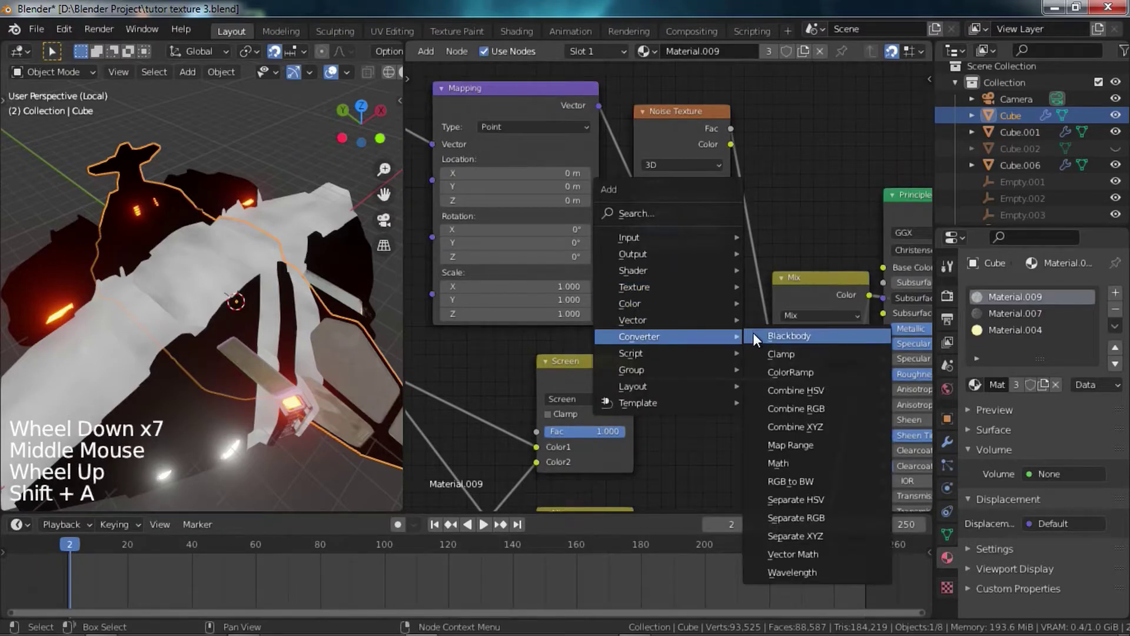
pyautogui.click(799, 371)
pyautogui.click(734, 97)
pyautogui.moveTo(757, 175); pyautogui.dragTo(616, 196, button='middle')
pyautogui.scroll(3, 616, 195)
pyautogui.moveTo(738, 250); pyautogui.dragTo(567, 290, button='middle')
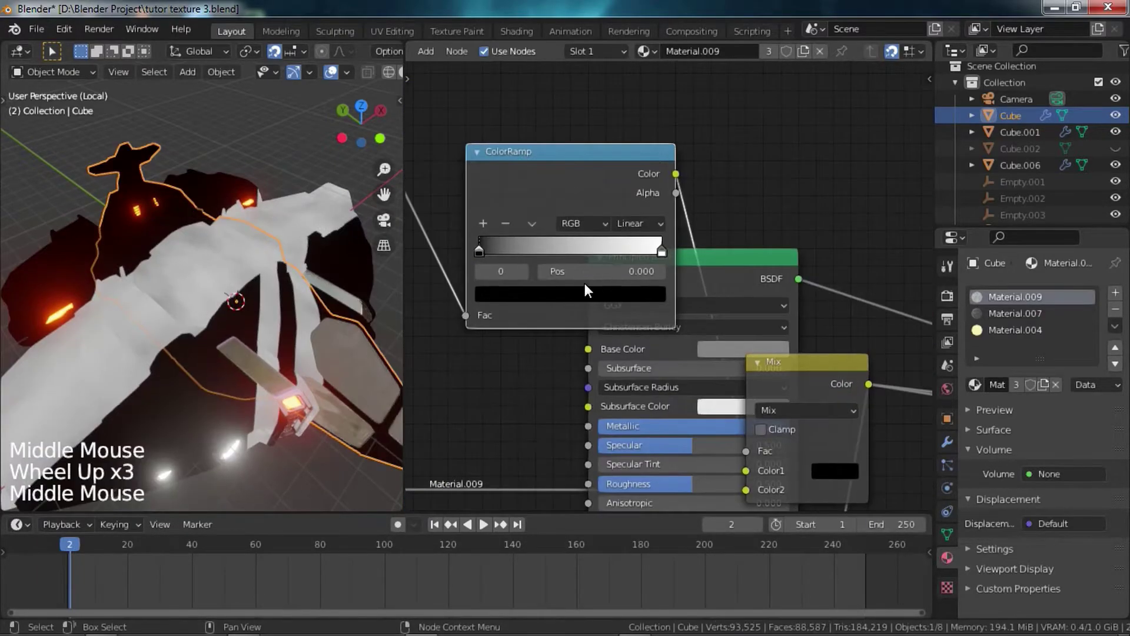
# - Move the upper Principled BSDF clear of the noise ColorRamp and shift the ramp's black stop to about 0.51
pyautogui.scroll(-6, 680, 291)
pyautogui.moveTo(685, 292); pyautogui.dragTo(629, 464)
pyautogui.moveTo(590, 326); pyautogui.dragTo(631, 351, button='middle')
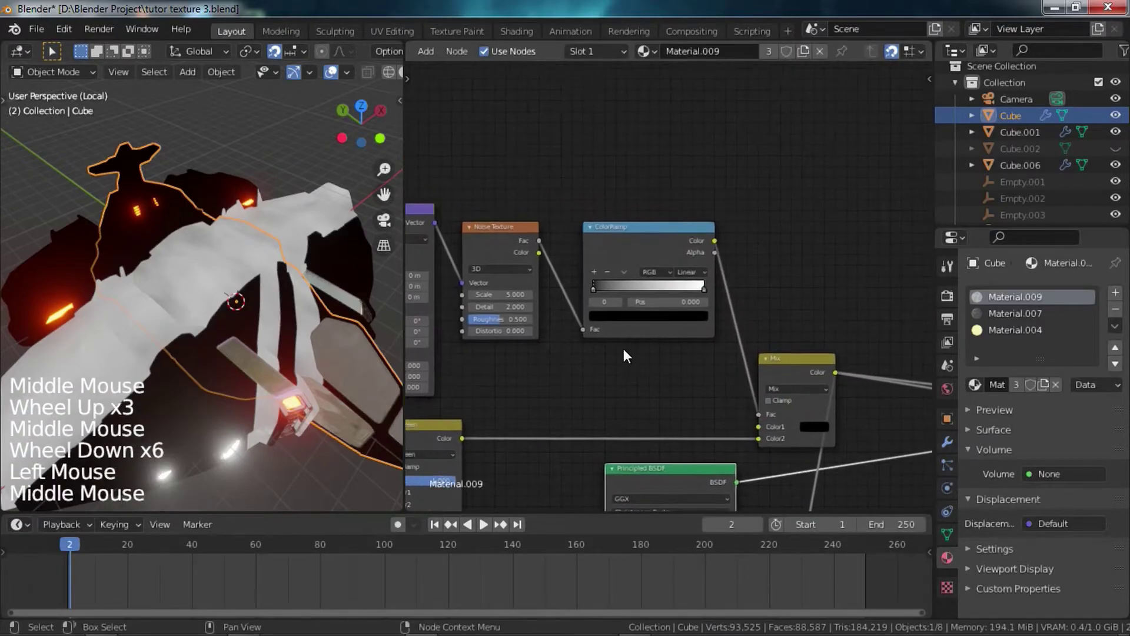
pyautogui.scroll(7, 590, 284)
pyautogui.moveTo(546, 284); pyautogui.dragTo(652, 290)
# - Set the Noise Texture's Scale to 22.1 and Detail to 7.3
pyautogui.moveTo(589, 300); pyautogui.dragTo(895, 296, button='middle')
pyautogui.scroll(6, 692, 308)
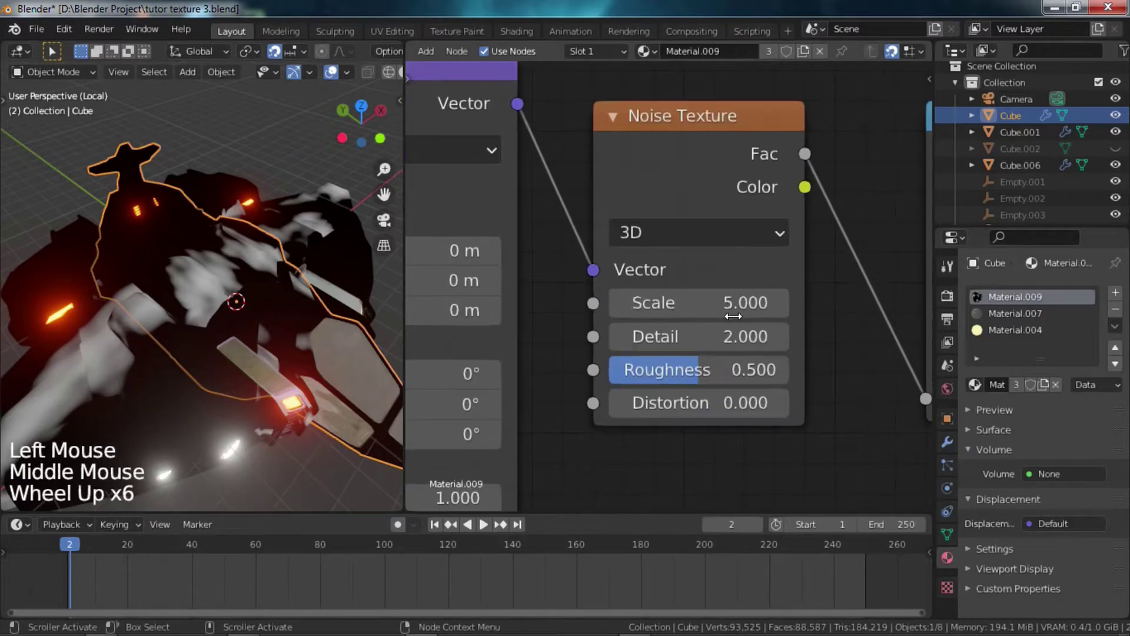
pyautogui.moveTo(719, 301); pyautogui.dragTo(820, 301)
pyautogui.moveTo(699, 336); pyautogui.dragTo(732, 337)
# - Sharpen the noise ColorRamp by setting the black stop to 0.336 and the white stop just beyond it
pyautogui.moveTo(707, 327); pyautogui.dragTo(397, 333, button='middle')
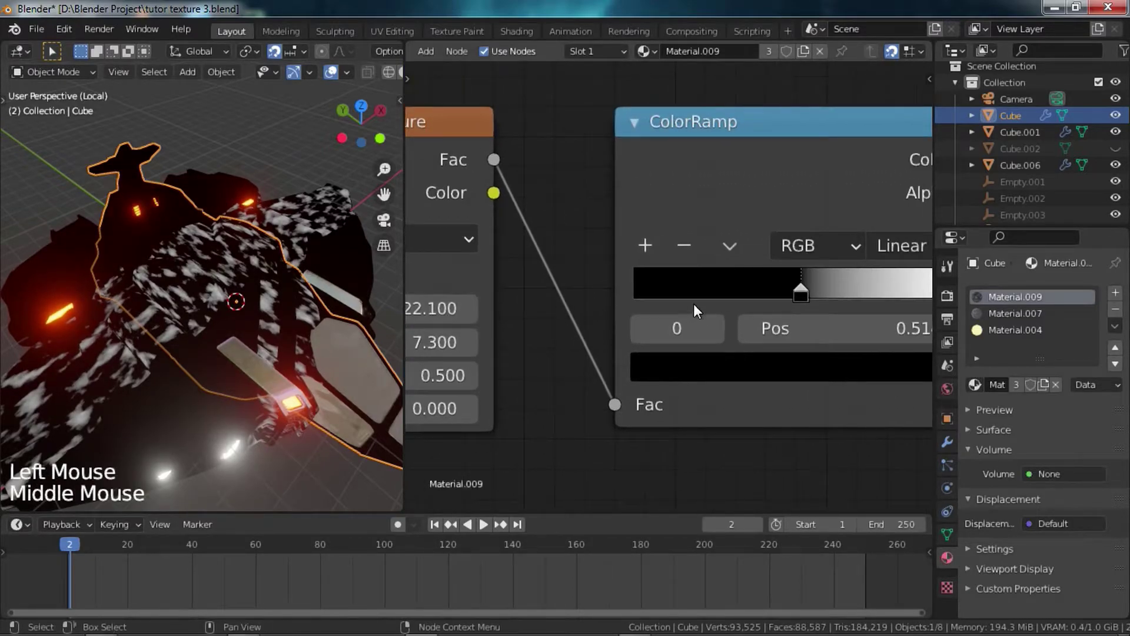
pyautogui.moveTo(793, 281); pyautogui.dragTo(676, 288)
pyautogui.moveTo(652, 299); pyautogui.dragTo(604, 289, button='middle')
pyautogui.moveTo(791, 281); pyautogui.dragTo(621, 283)
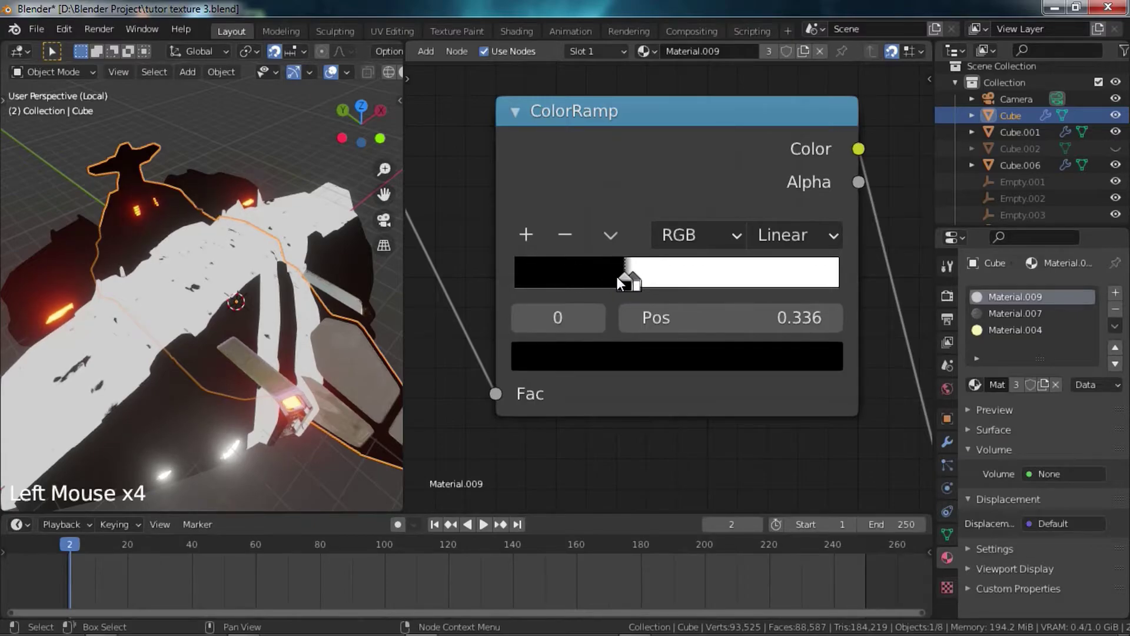
pyautogui.scroll(1, 284, 339)
pyautogui.keyDown('shift'); pyautogui.scroll(1, 284, 339); pyautogui.keyUp('shift')
pyautogui.moveTo(298, 305)
pyautogui.mouseDown(button='middle')
pyautogui.moveTo(284, 339)
pyautogui.moveTo(288, 263)
pyautogui.moveTo(284, 310)
pyautogui.mouseUp(button='middle')
pyautogui.scroll(1, 288, 263)
pyautogui.scroll(1, 288, 263)
pyautogui.scroll(-2, 283, 312)
# - Move the Material Output clear of the Mix Shader and preview the Mix Shader's result on the ship
pyautogui.scroll(-13, 554, 283)
pyautogui.moveTo(712, 328); pyautogui.dragTo(658, 168, button='middle')
pyautogui.click(833, 254)
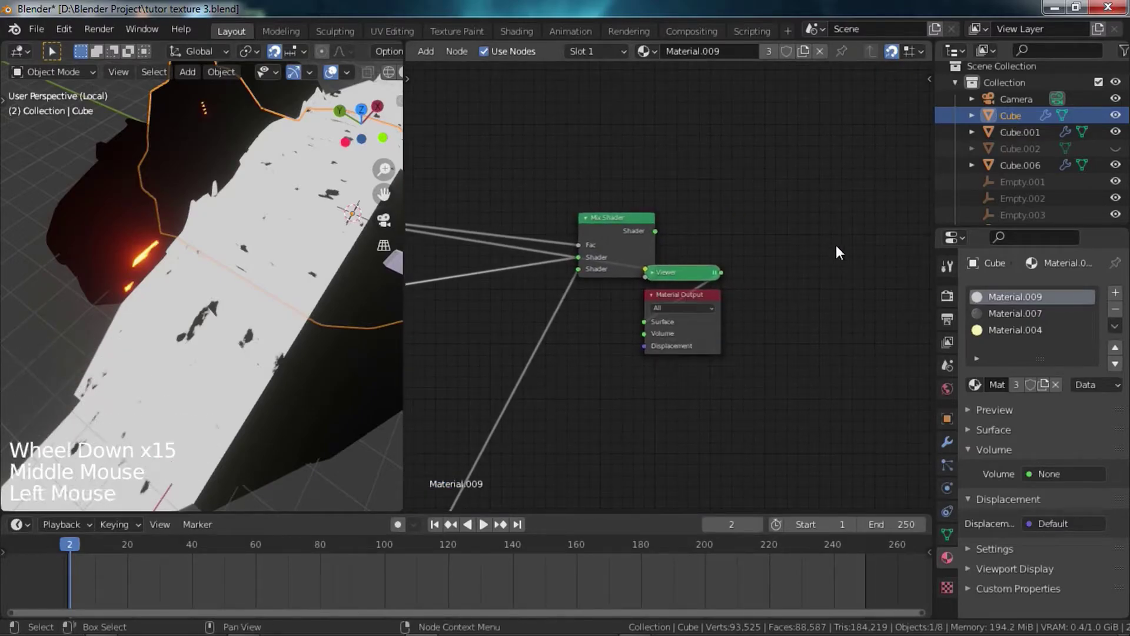
pyautogui.moveTo(702, 296); pyautogui.dragTo(822, 186)
pyautogui.keyDown('ctrl'); pyautogui.keyDown('shift'); pyautogui.click(589, 220); pyautogui.keyUp('shift'); pyautogui.keyUp('ctrl')
# - Examine the worn red and blue paint up close across the ship's hull
pyautogui.keyDown('shift'); pyautogui.moveTo(312, 299); pyautogui.dragTo(229, 360, button='middle'); pyautogui.keyUp('shift')
pyautogui.click(353, 394)
pyautogui.moveTo(230, 359); pyautogui.dragTo(104, 344, button='middle')
pyautogui.scroll(1, 147, 340)
pyautogui.keyDown('shift'); pyautogui.moveTo(203, 333); pyautogui.dragTo(213, 343, button='middle'); pyautogui.keyUp('shift')
pyautogui.moveTo(213, 342); pyautogui.dragTo(187, 342, button='middle')
pyautogui.moveTo(187, 342); pyautogui.dragTo(231, 370, button='middle')
pyautogui.scroll(2, 161, 341)
pyautogui.moveTo(227, 329); pyautogui.dragTo(236, 236, button='middle')
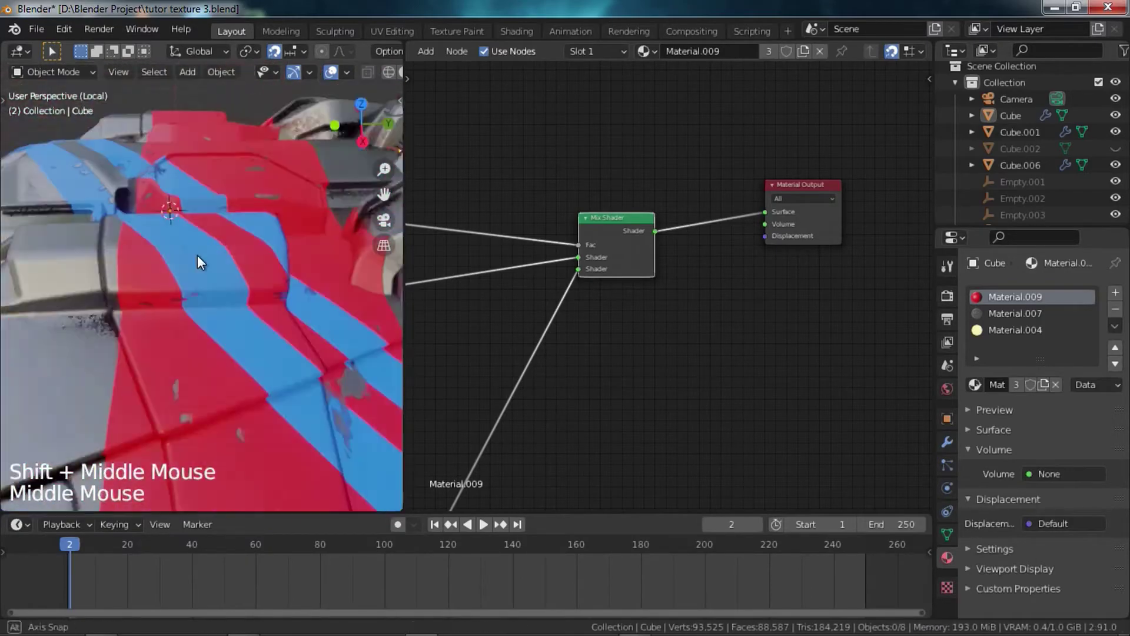
# - Preview the mask from the ColorRamp connected to the Separate XYZ node on the ship
pyautogui.moveTo(541, 293); pyautogui.dragTo(671, 284, button='middle')
pyautogui.scroll(-15, 561, 319)
pyautogui.moveTo(561, 321); pyautogui.dragTo(775, 288, button='middle')
pyautogui.scroll(6, 634, 298)
pyautogui.moveTo(631, 299); pyautogui.dragTo(808, 229, button='middle')
pyautogui.scroll(4, 661, 277)
pyautogui.scroll(-5, 737, 259)
pyautogui.moveTo(737, 259); pyautogui.dragTo(696, 249, button='middle')
pyautogui.scroll(5, 695, 250)
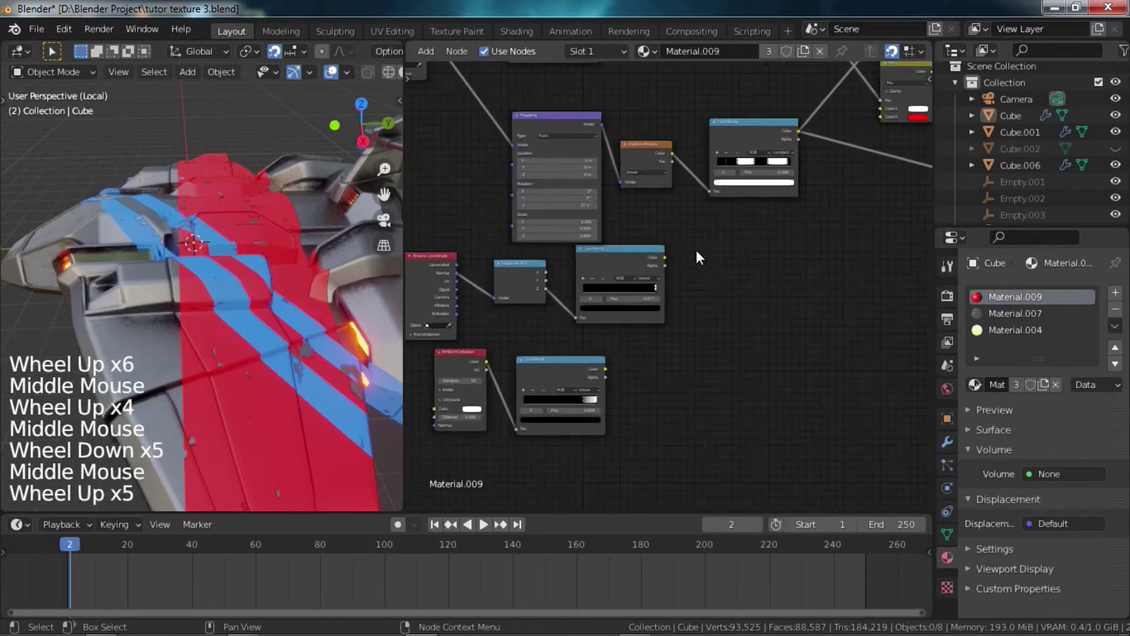
pyautogui.keyDown('ctrl'); pyautogui.keyDown('shift'); pyautogui.click(598, 263); pyautogui.keyUp('shift'); pyautogui.keyUp('ctrl')
pyautogui.moveTo(594, 309); pyautogui.dragTo(658, 218, button='middle')
pyautogui.scroll(4, 658, 217)
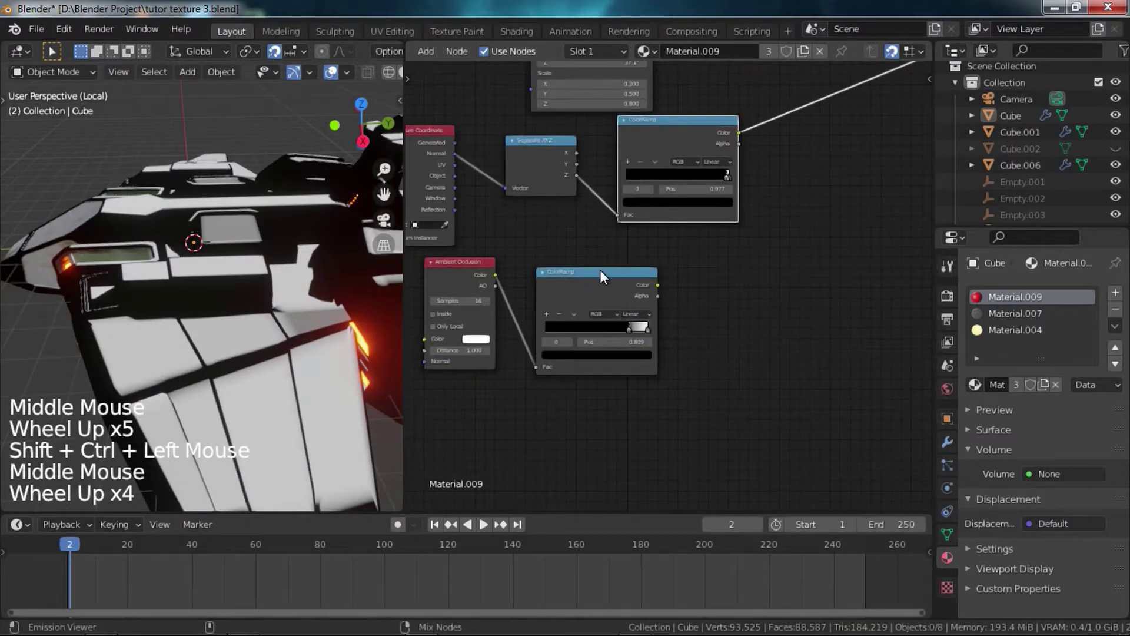
# - Preview the Ambient Occlusion node's raw output and its ColorRamp mask on the ship
pyautogui.keyDown('ctrl'); pyautogui.keyDown('shift'); pyautogui.click(552, 278); pyautogui.keyUp('shift'); pyautogui.keyUp('ctrl')
pyautogui.keyDown('ctrl'); pyautogui.keyDown('shift'); pyautogui.click(465, 277); pyautogui.keyUp('shift'); pyautogui.keyUp('ctrl')
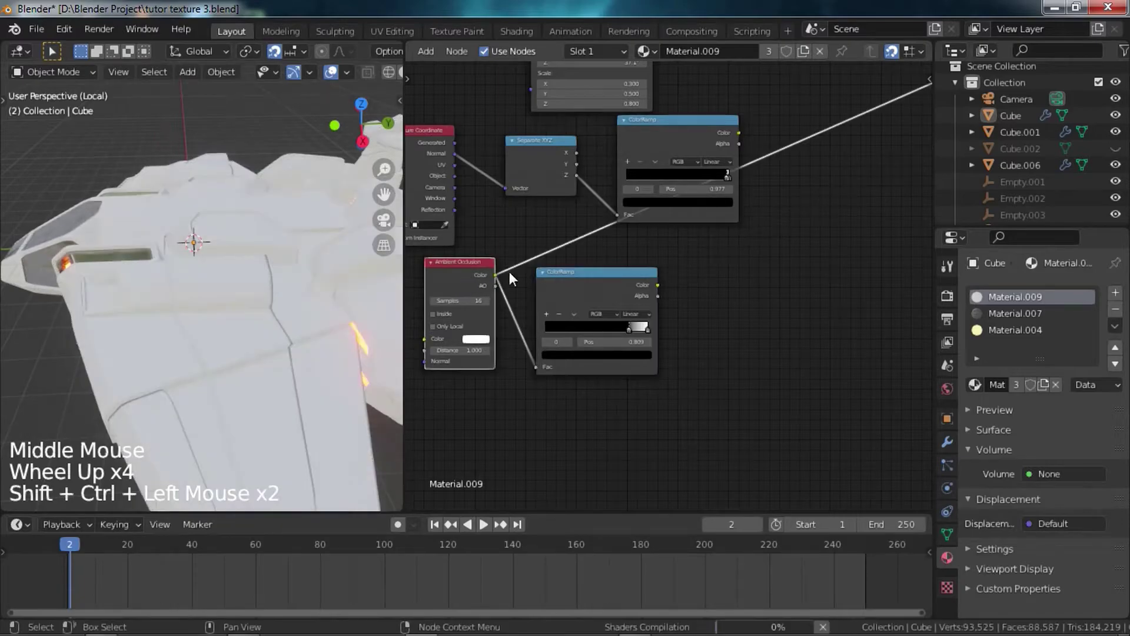
pyautogui.keyDown('ctrl'); pyautogui.keyDown('shift'); pyautogui.click(599, 292); pyautogui.keyUp('shift'); pyautogui.keyUp('ctrl')
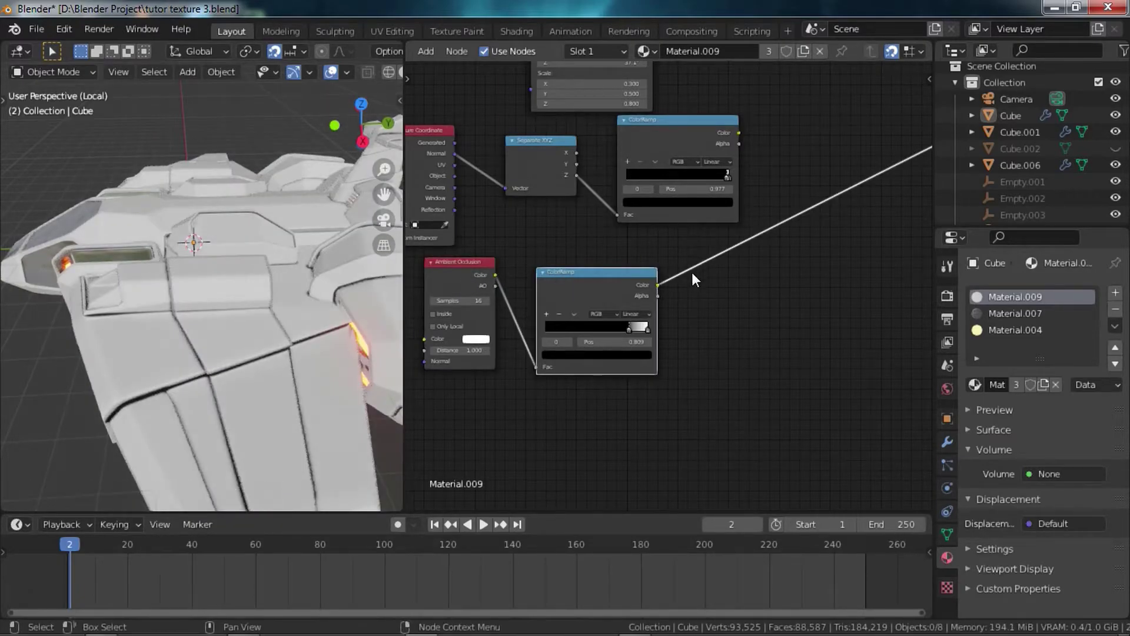
# - Duplicate the lower Principled BSDF and place the copy in the empty space beneath it
pyautogui.scroll(-5, 692, 292)
pyautogui.moveTo(694, 305); pyautogui.dragTo(644, 332, button='middle')
pyautogui.scroll(-5, 646, 332)
pyautogui.moveTo(705, 277); pyautogui.dragTo(516, 329, button='middle')
pyautogui.scroll(-3, 677, 284)
pyautogui.scroll(1, 677, 283)
pyautogui.moveTo(677, 284); pyautogui.dragTo(656, 282, button='middle')
pyautogui.moveTo(731, 285); pyautogui.dragTo(682, 263, button='middle')
pyautogui.scroll(2, 726, 245)
pyautogui.click(737, 210)
pyautogui.hotkey('shift', 'd')
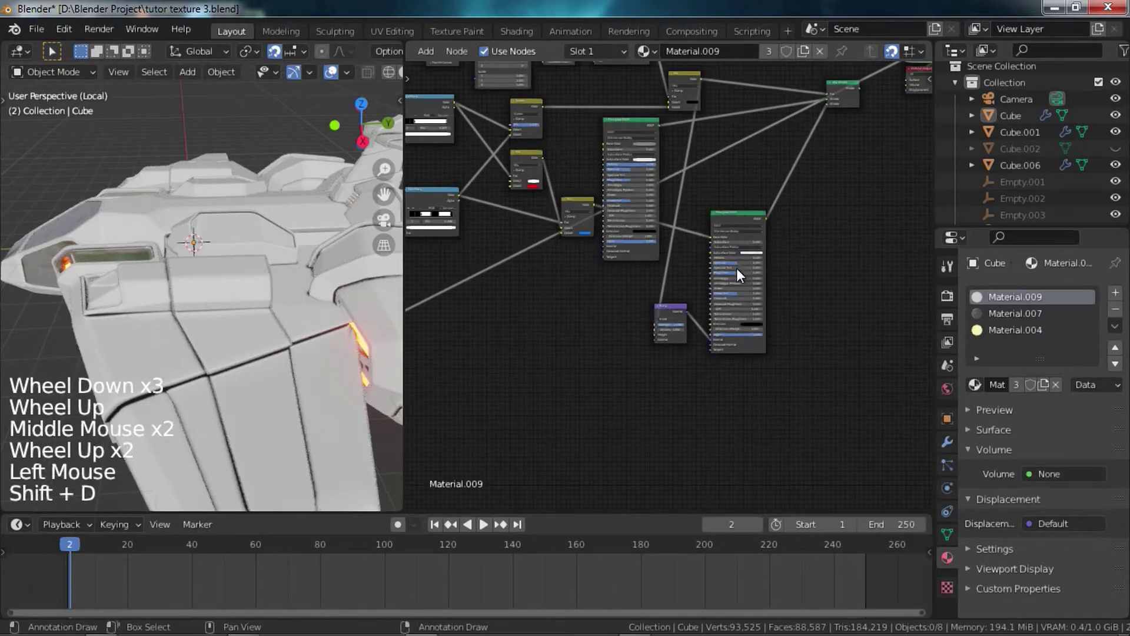
pyautogui.click(719, 218)
pyautogui.hotkey('shift', 'd')
pyautogui.click(693, 403)
# - Preview the duplicated Principled BSDF on the ship
pyautogui.moveTo(694, 402); pyautogui.dragTo(694, 318, button='middle')
pyautogui.scroll(1, 710, 283)
pyautogui.scroll(3, 712, 283)
pyautogui.keyDown('ctrl'); pyautogui.keyDown('shift'); pyautogui.click(718, 285); pyautogui.keyUp('shift'); pyautogui.keyUp('ctrl')
# - Give the duplicated Principled BSDF a brown Base Color (H 0.075, S 0.344, V 0.497) and a Roughness of 0.8
pyautogui.scroll(10, 683, 292)
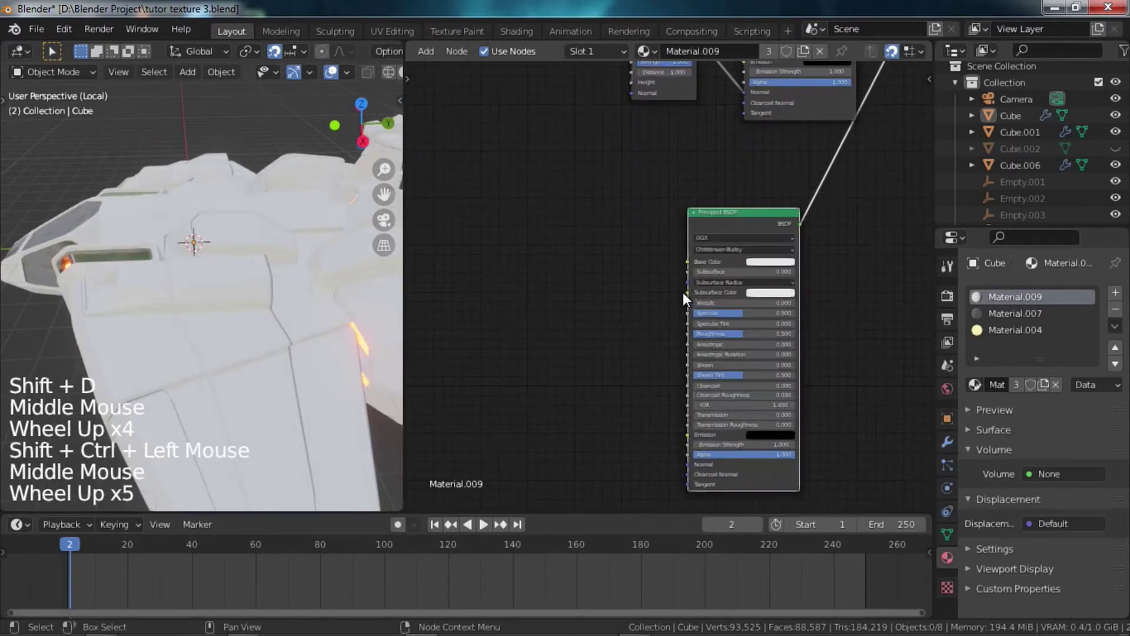
pyautogui.scroll(2, 742, 265)
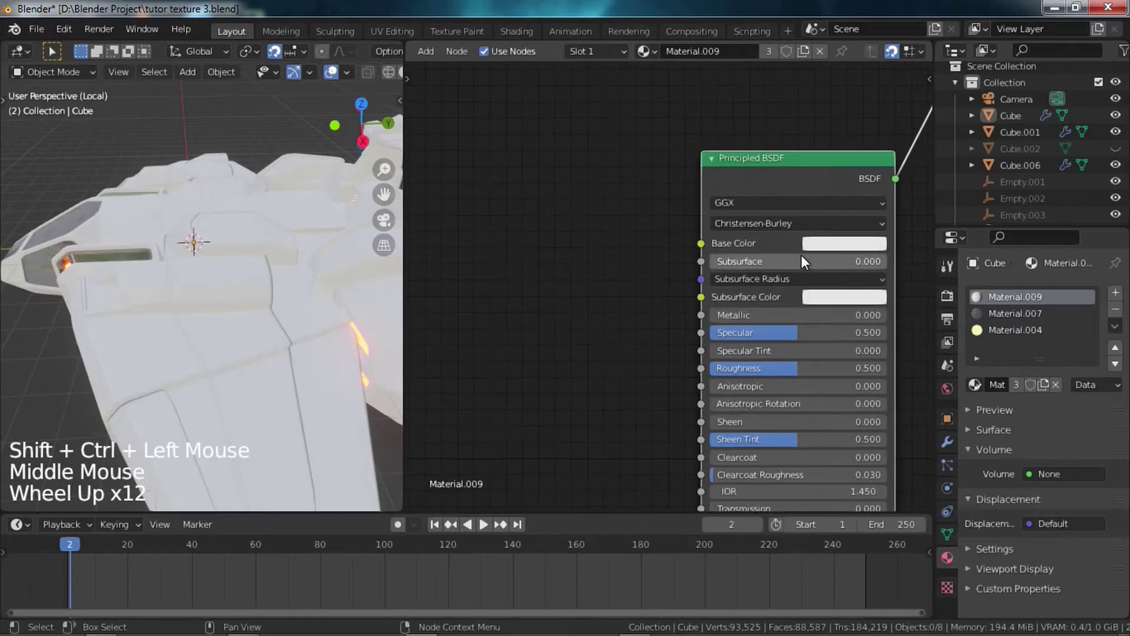
pyautogui.click(826, 241)
pyautogui.click(843, 245)
pyautogui.moveTo(874, 323); pyautogui.dragTo(843, 374)
pyautogui.moveTo(943, 304)
pyautogui.mouseDown()
pyautogui.moveTo(942, 353)
pyautogui.moveTo(942, 320)
pyautogui.mouseUp()
pyautogui.moveTo(868, 331); pyautogui.dragTo(861, 338)
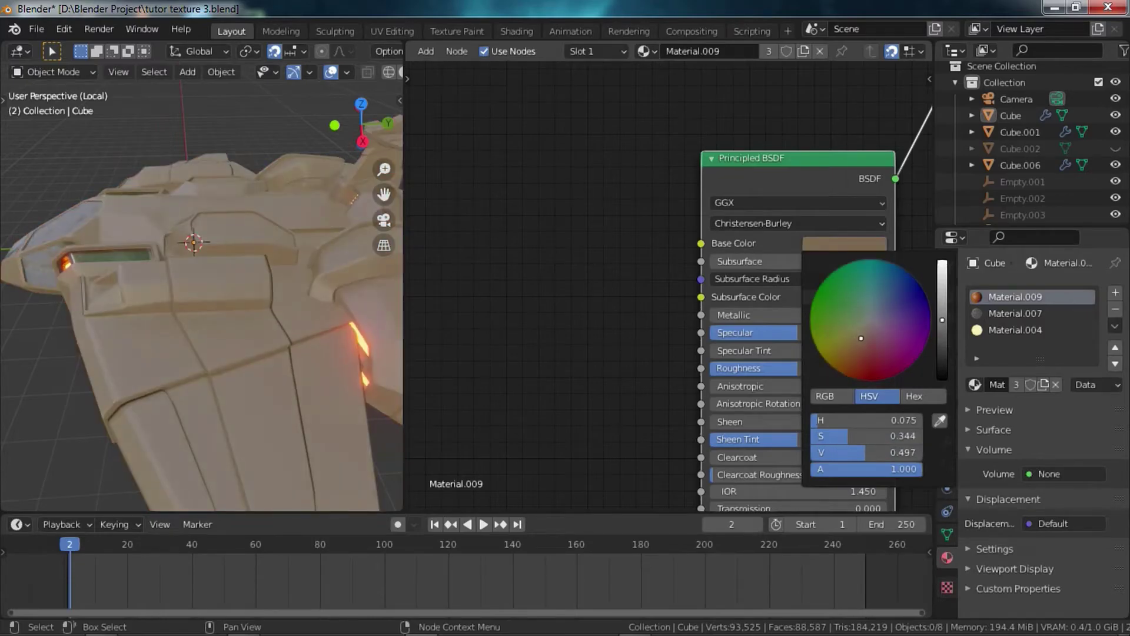
pyautogui.moveTo(769, 369); pyautogui.dragTo(822, 368)
# - Move the Ambient Occlusion node and its ColorRamp together to sit beside the duplicated brown Principled BSDF
pyautogui.scroll(-14, 822, 368)
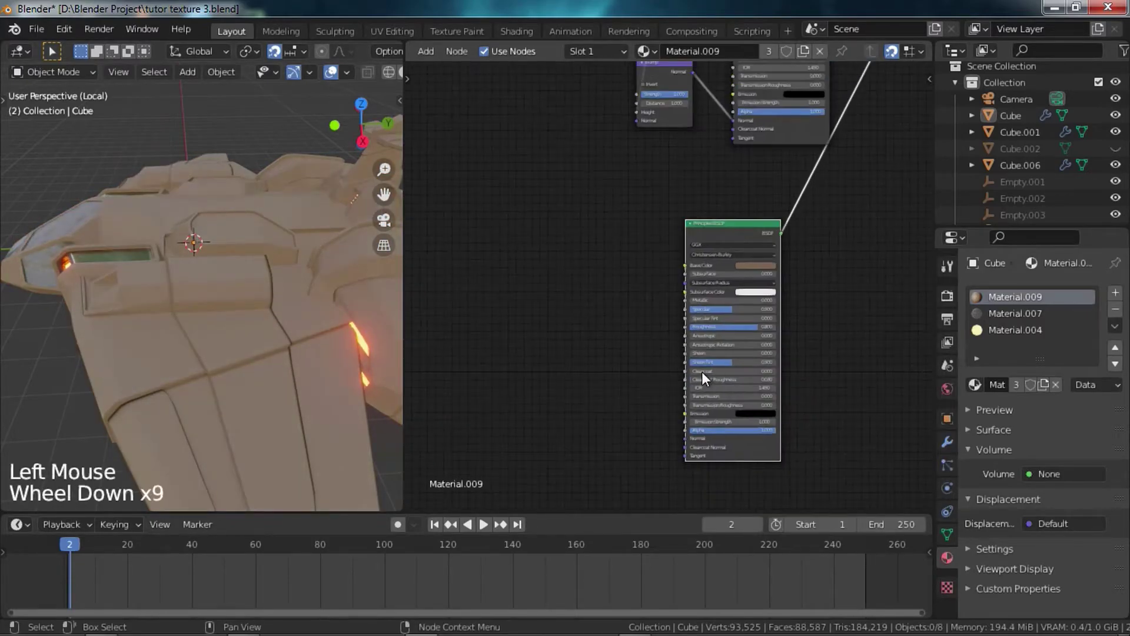
pyautogui.moveTo(623, 359); pyautogui.dragTo(744, 344, button='middle')
pyautogui.scroll(3, 745, 351)
pyautogui.moveTo(509, 279); pyautogui.dragTo(530, 294, button='middle')
pyautogui.scroll(-5, 642, 288)
pyautogui.moveTo(527, 268); pyautogui.dragTo(587, 313, button='middle')
pyautogui.scroll(2, 629, 271)
pyautogui.moveTo(630, 270); pyautogui.dragTo(612, 336, button='middle')
pyautogui.scroll(3, 612, 324)
pyautogui.moveTo(535, 363); pyautogui.dragTo(645, 322)
pyautogui.scroll(-5, 647, 324)
pyautogui.moveTo(692, 373); pyautogui.dragTo(623, 278, button='middle')
pyautogui.scroll(-5, 633, 277)
pyautogui.moveTo(701, 320); pyautogui.dragTo(603, 250, button='middle')
pyautogui.scroll(5, 603, 249)
pyautogui.moveTo(671, 242); pyautogui.dragTo(654, 315, button='middle')
pyautogui.press('g')
pyautogui.scroll(7, 630, 271)
pyautogui.scroll(3, 695, 295)
pyautogui.scroll(1, 654, 315)
pyautogui.scroll(3, 635, 298)
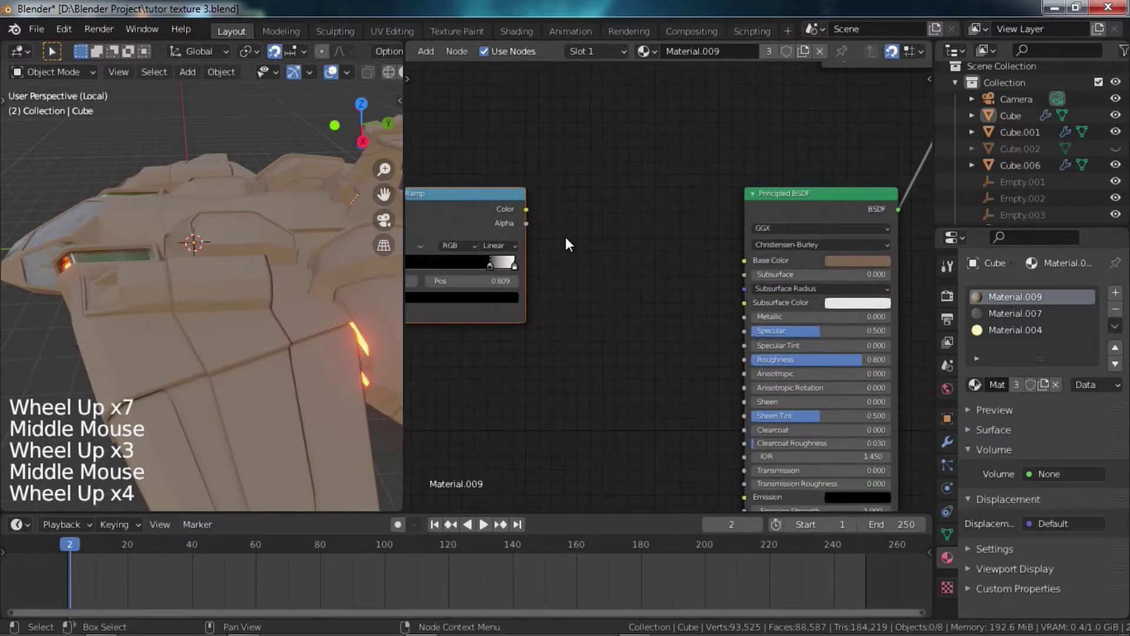
pyautogui.click(546, 231)
pyautogui.moveTo(486, 265); pyautogui.dragTo(543, 273, button='middle')
pyautogui.scroll(-6, 580, 254)
pyautogui.moveTo(616, 237); pyautogui.dragTo(619, 286, button='middle')
pyautogui.moveTo(454, 387); pyautogui.dragTo(616, 311)
pyautogui.scroll(-6, 656, 299)
pyautogui.moveTo(679, 298); pyautogui.dragTo(542, 389, button='middle')
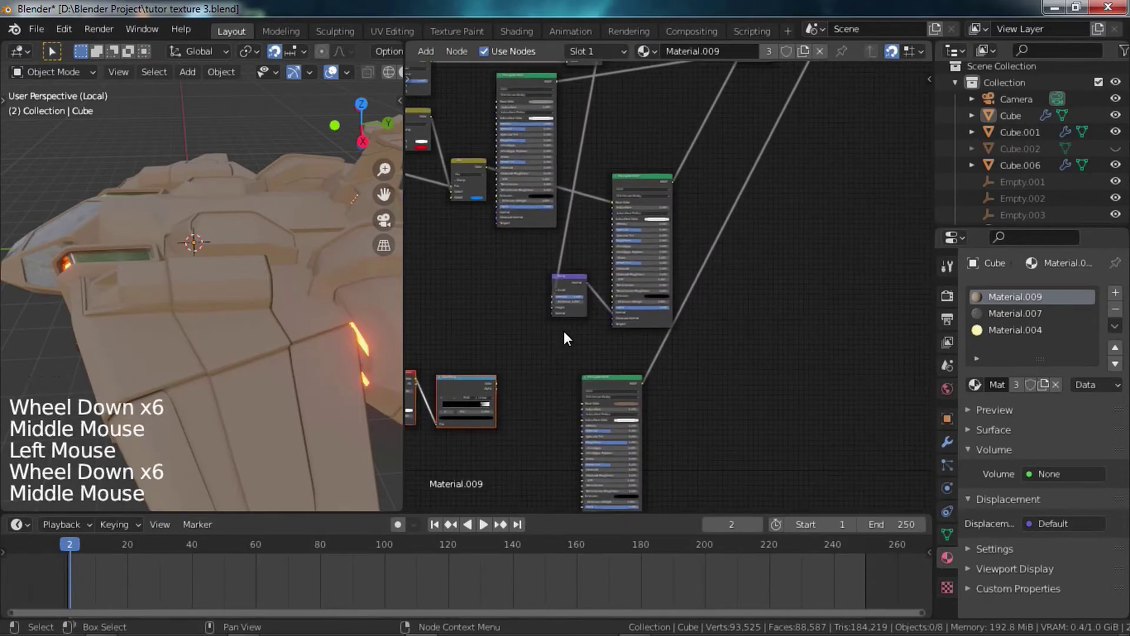
# - Move the selected Ambient Occlusion and ColorRamp pair up the node tree, closer to the Mix Shader
pyautogui.press('g')
pyautogui.click(502, 136)
pyautogui.moveTo(651, 188); pyautogui.dragTo(470, 396, button='middle')
pyautogui.moveTo(561, 359); pyautogui.dragTo(652, 308, button='middle')
# - Duplicate the Mix Shader and insert the copy on the link into the Material Output
pyautogui.scroll(6, 652, 309)
pyautogui.moveTo(655, 257); pyautogui.dragTo(638, 353, button='middle')
pyautogui.scroll(6, 664, 282)
pyautogui.click(637, 242)
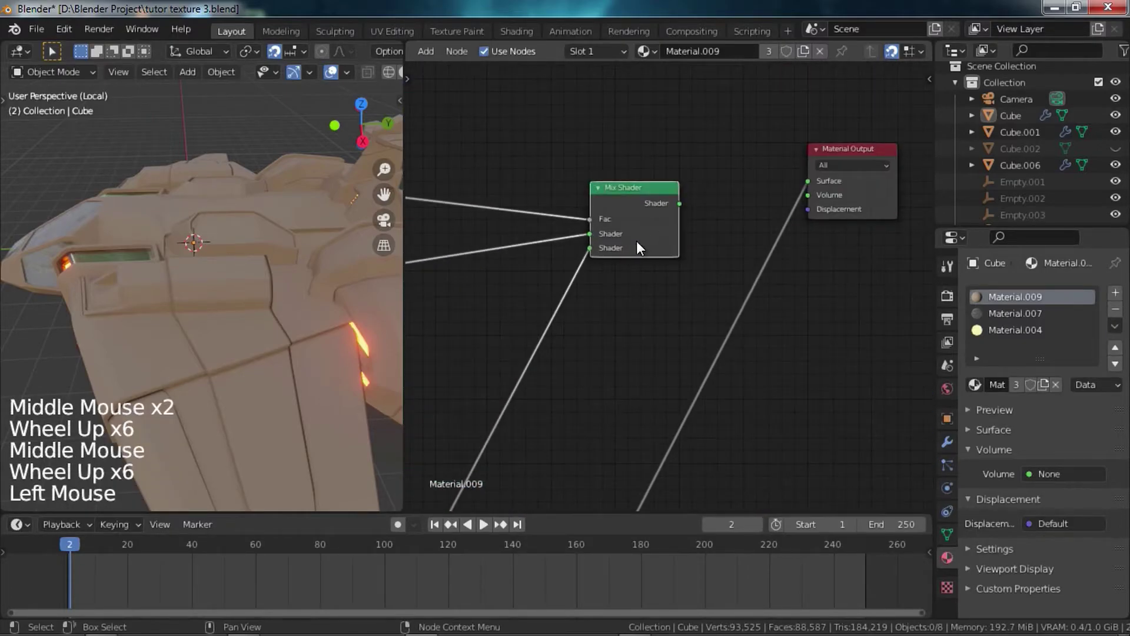
pyautogui.hotkey('shift', 'd')
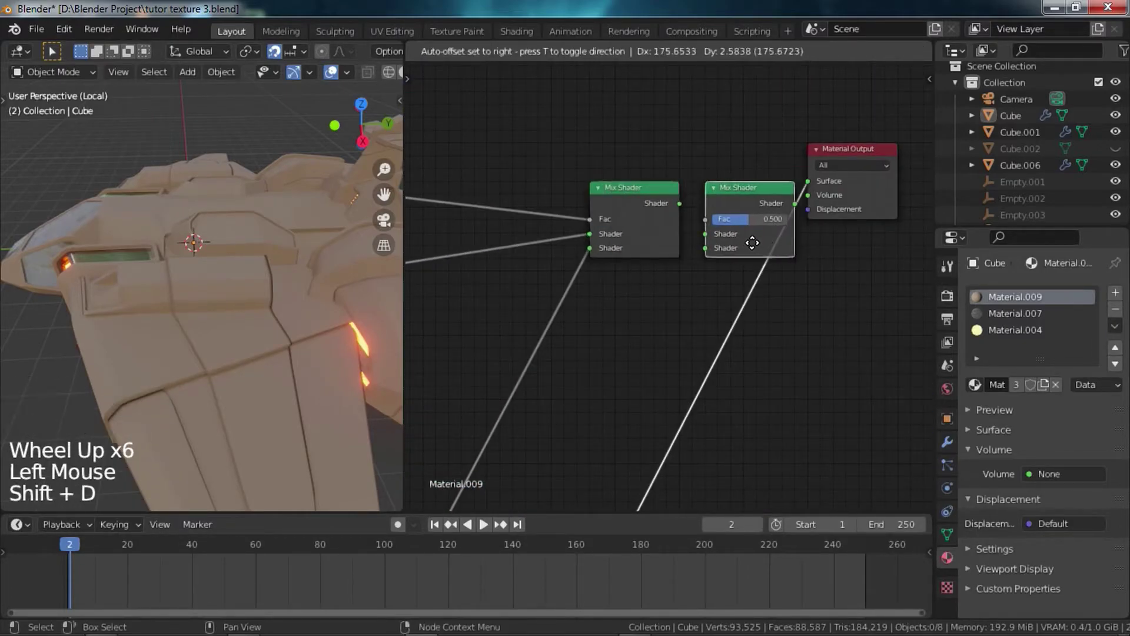
pyautogui.click(760, 249)
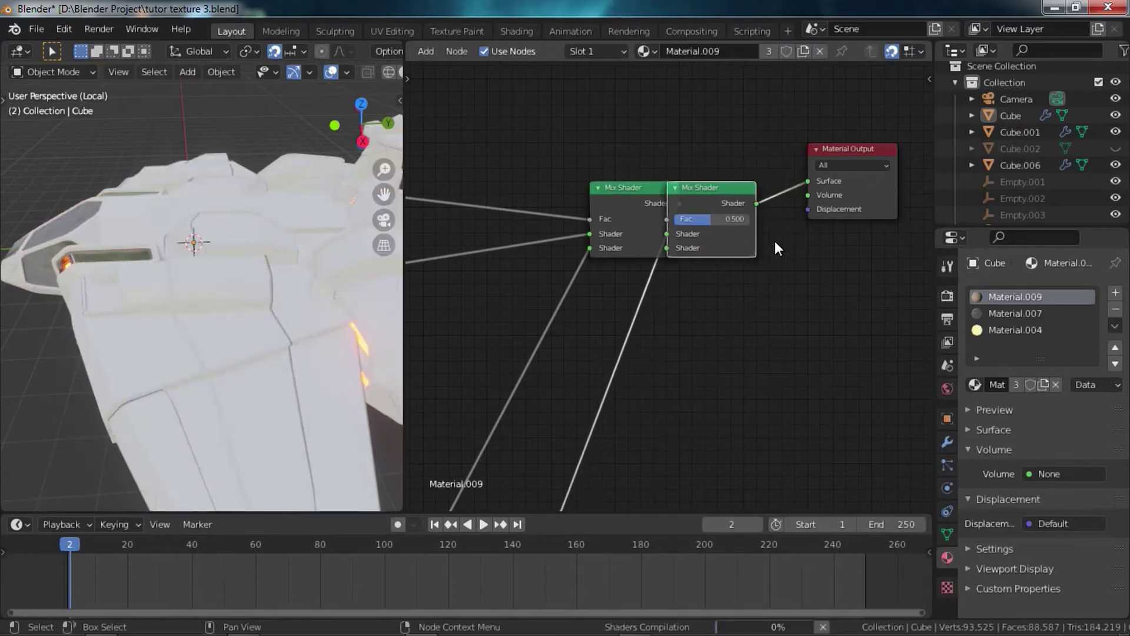
# - Link the first Mix Shader into the copy's first Shader input and cut the link into its second Shader input
pyautogui.moveTo(732, 189); pyautogui.dragTo(778, 189)
pyautogui.moveTo(681, 205); pyautogui.dragTo(718, 234)
pyautogui.keyDown('ctrl'); pyautogui.moveTo(660, 295); pyautogui.dragTo(690, 327, button='right'); pyautogui.keyUp('ctrl')
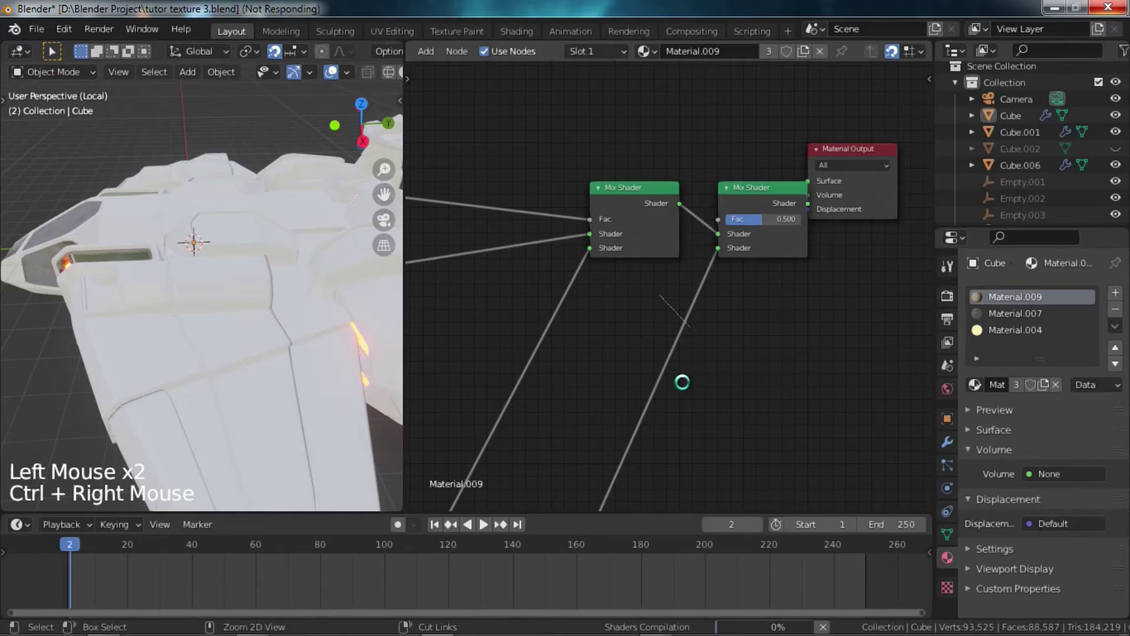
# - Move the brown Principled BSDF nearer the Mix Shaders and link its BSDF output to the second Mix Shader's lower Shader input
pyautogui.scroll(-9, 683, 383)
pyautogui.scroll(-6, 684, 383)
pyautogui.moveTo(684, 382); pyautogui.dragTo(734, 262, button='middle')
pyautogui.scroll(5, 733, 262)
pyautogui.moveTo(570, 464); pyautogui.dragTo(735, 220)
pyautogui.scroll(5, 675, 375)
pyautogui.moveTo(764, 202); pyautogui.dragTo(651, 366, button='middle')
pyautogui.scroll(4, 651, 374)
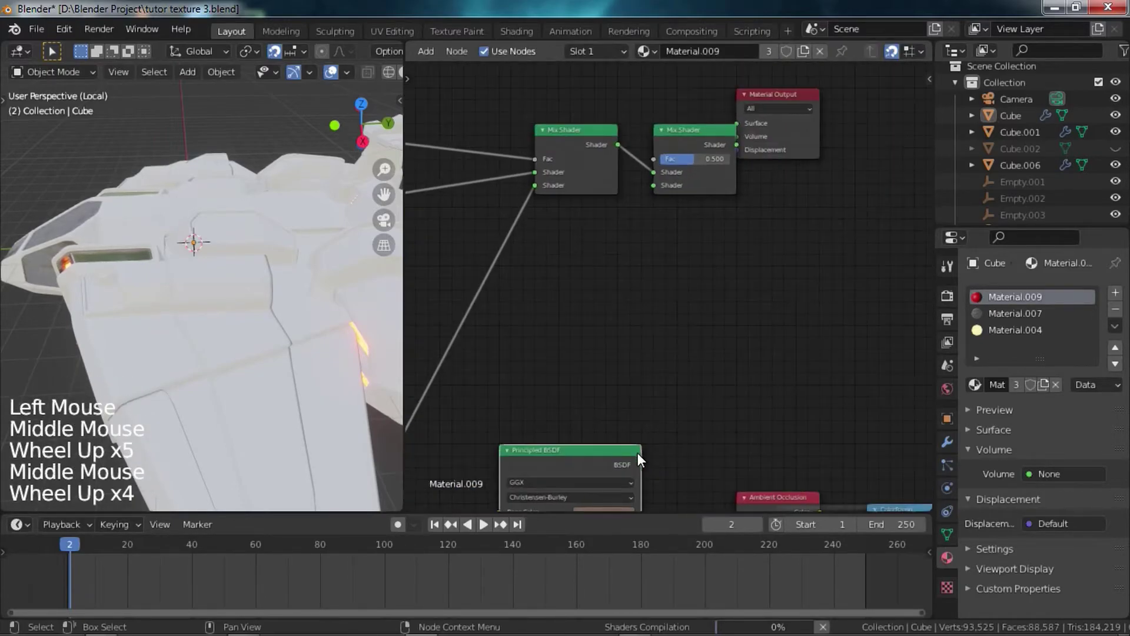
pyautogui.click(684, 256)
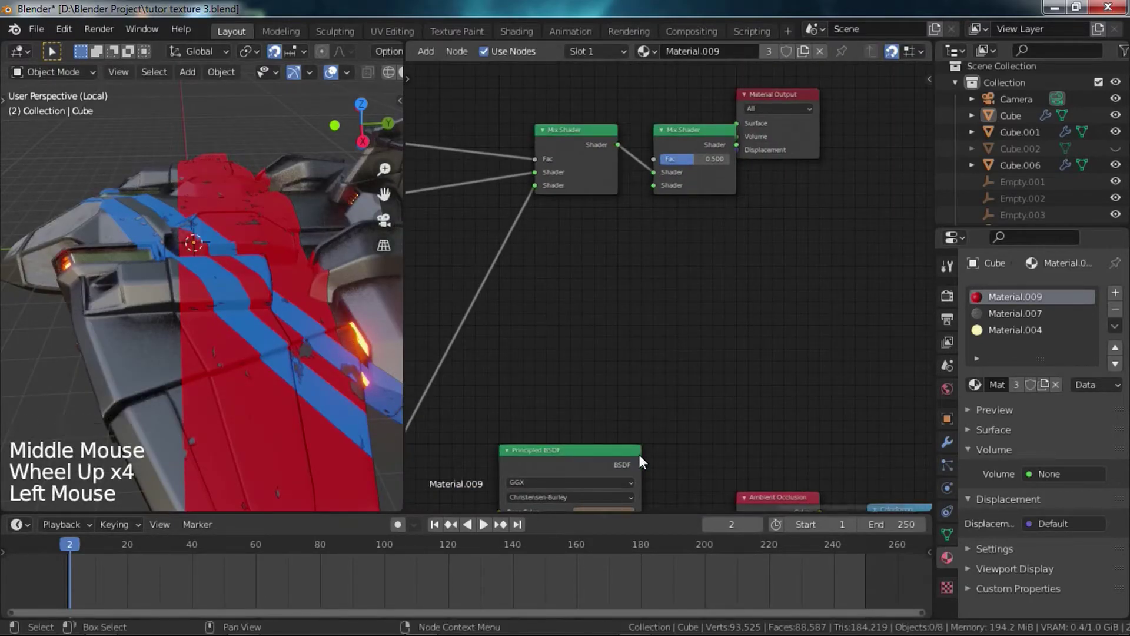
pyautogui.moveTo(642, 464); pyautogui.dragTo(653, 173)
# - Move the Material Output clear of the second Mix Shader and test that shader's Fac at 1 and 0
pyautogui.moveTo(690, 165); pyautogui.dragTo(659, 302, button='middle')
pyautogui.scroll(8, 659, 303)
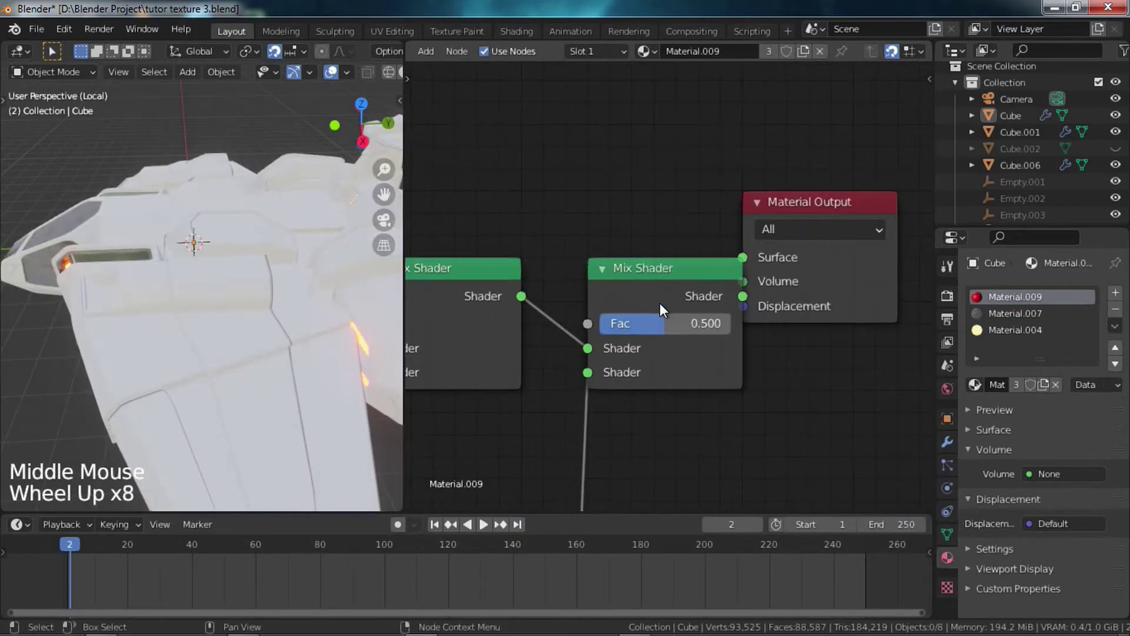
pyautogui.moveTo(758, 206); pyautogui.dragTo(925, 274)
pyautogui.click(870, 253)
pyautogui.moveTo(665, 326); pyautogui.dragTo(731, 328)
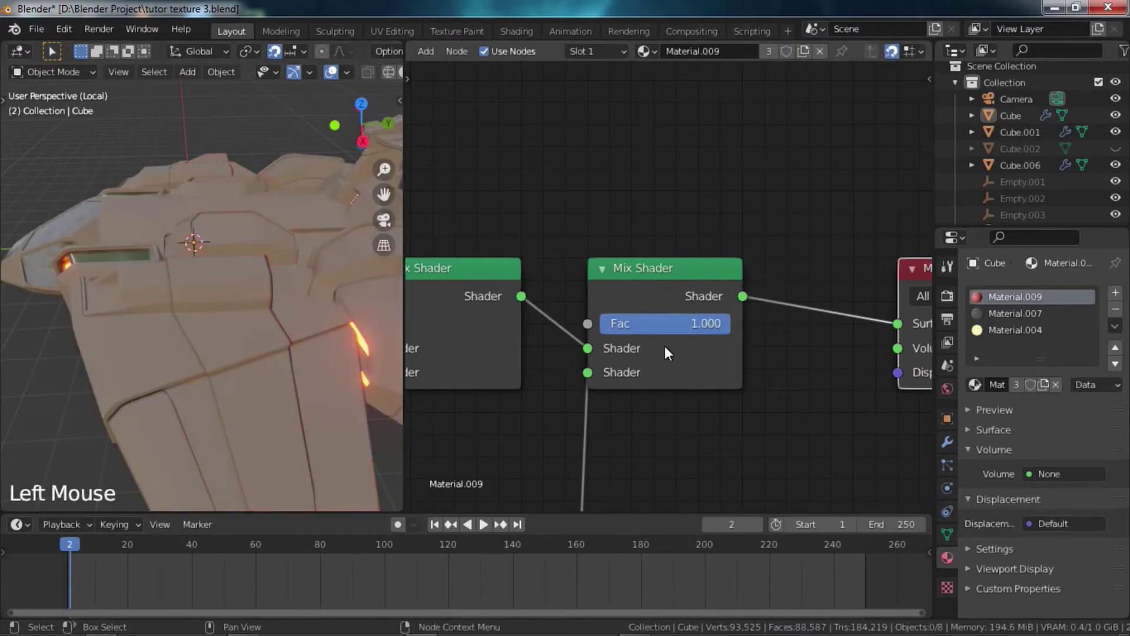
pyautogui.moveTo(653, 327); pyautogui.dragTo(629, 327)
# - Move the Ambient Occlusion node and its ColorRamp together to the empty space above the Mix Shaders
pyautogui.scroll(-14, 733, 354)
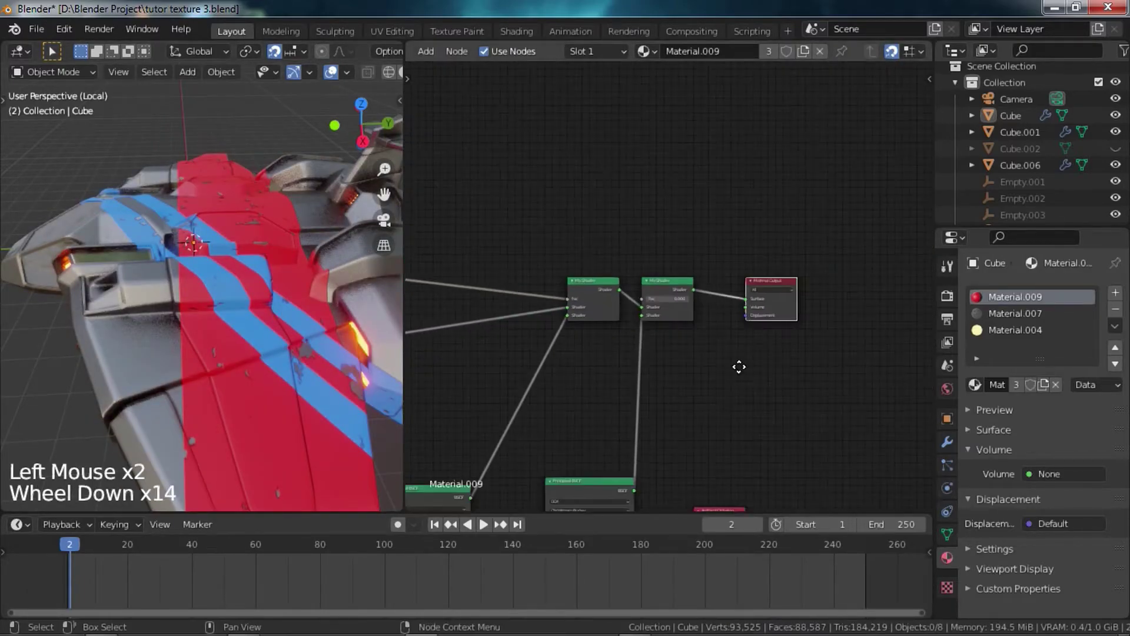
pyautogui.moveTo(733, 353); pyautogui.dragTo(684, 272, button='middle')
pyautogui.scroll(2, 684, 272)
pyautogui.click(745, 452)
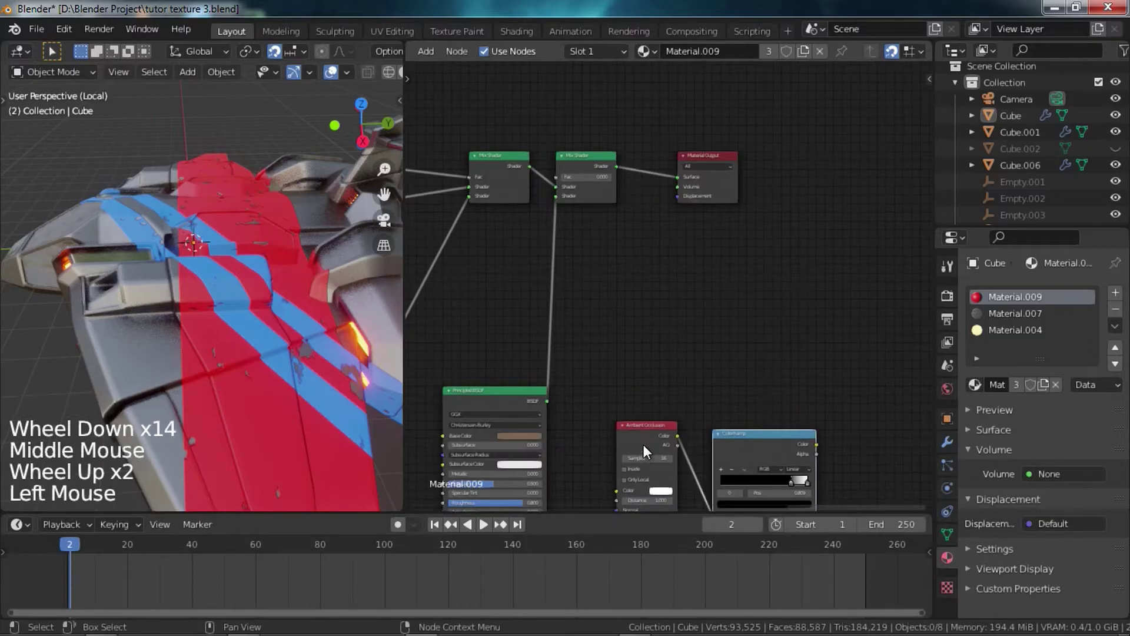
pyautogui.keyDown('shift'); pyautogui.click(655, 436); pyautogui.keyUp('shift')
pyautogui.scroll(-4, 697, 453)
pyautogui.moveTo(698, 452); pyautogui.dragTo(764, 439, button='middle')
pyautogui.press('g')
pyautogui.click(553, 133)
# - Link the ColorRamp's Color to the second Mix Shader's Fac and swap that shader's two Shader inputs
pyautogui.moveTo(553, 133); pyautogui.dragTo(592, 205, button='middle')
pyautogui.scroll(7, 619, 179)
pyautogui.moveTo(653, 154); pyautogui.dragTo(655, 175, button='middle')
pyautogui.scroll(3, 655, 175)
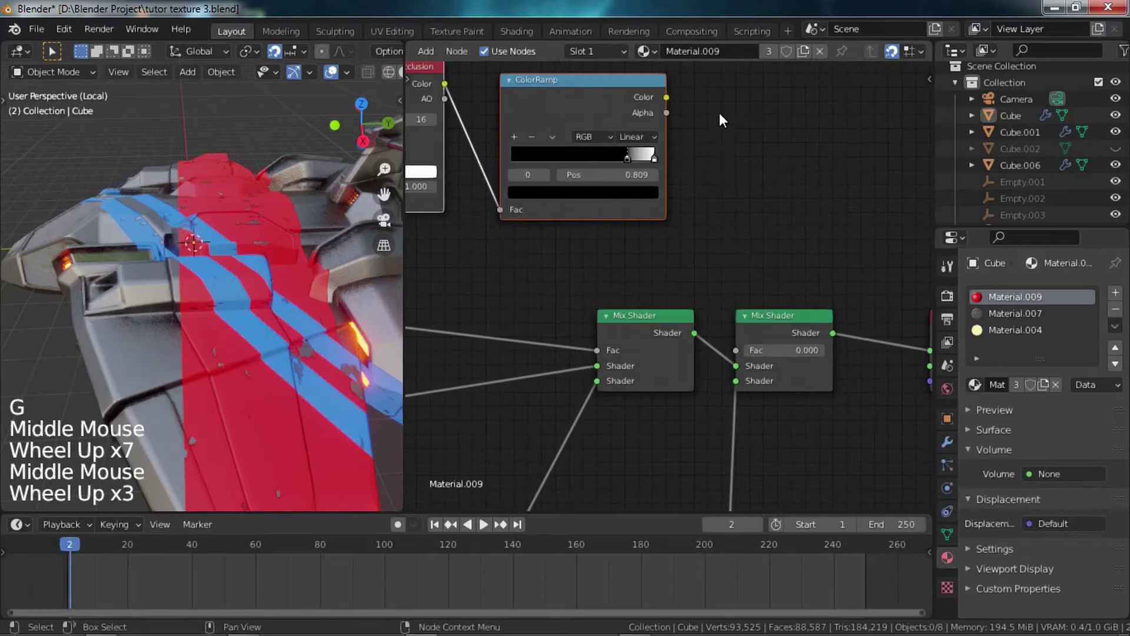
pyautogui.moveTo(666, 98)
pyautogui.mouseDown()
pyautogui.moveTo(803, 150)
pyautogui.moveTo(783, 331)
pyautogui.moveTo(737, 350)
pyautogui.mouseUp()
pyautogui.scroll(4, 777, 426)
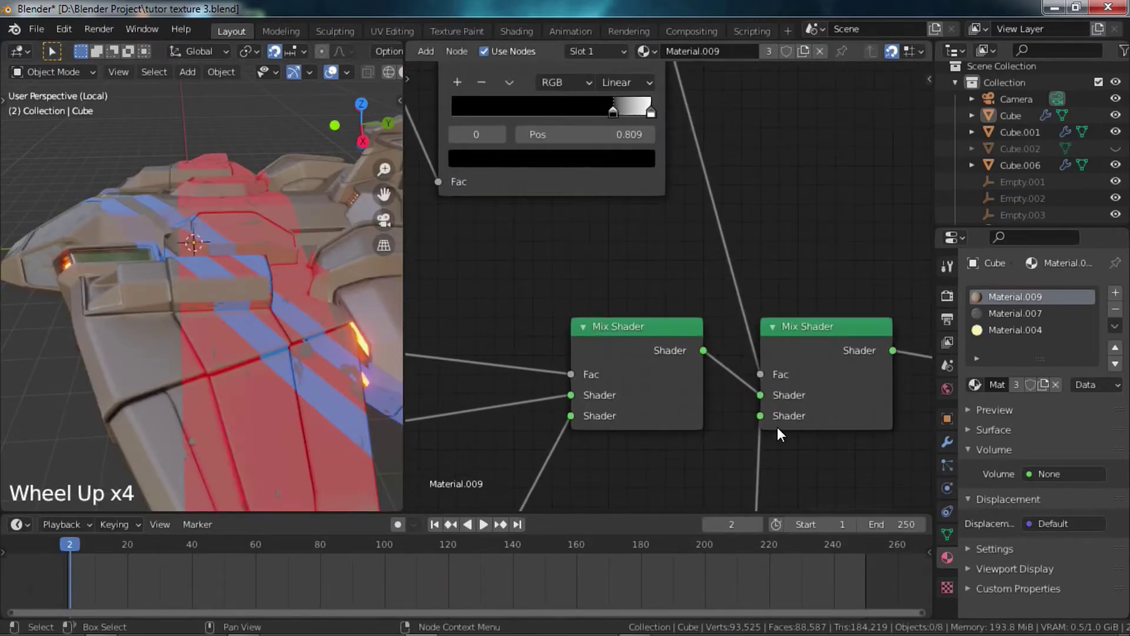
pyautogui.moveTo(761, 398); pyautogui.dragTo(761, 415)
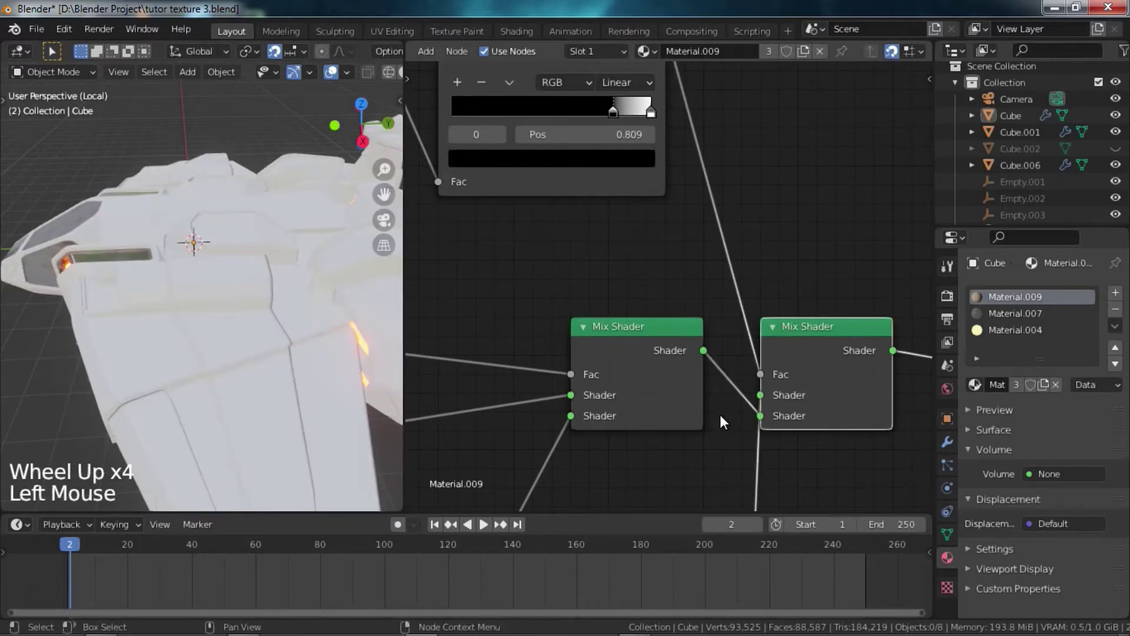
pyautogui.moveTo(574, 272); pyautogui.dragTo(654, 363, button='middle')
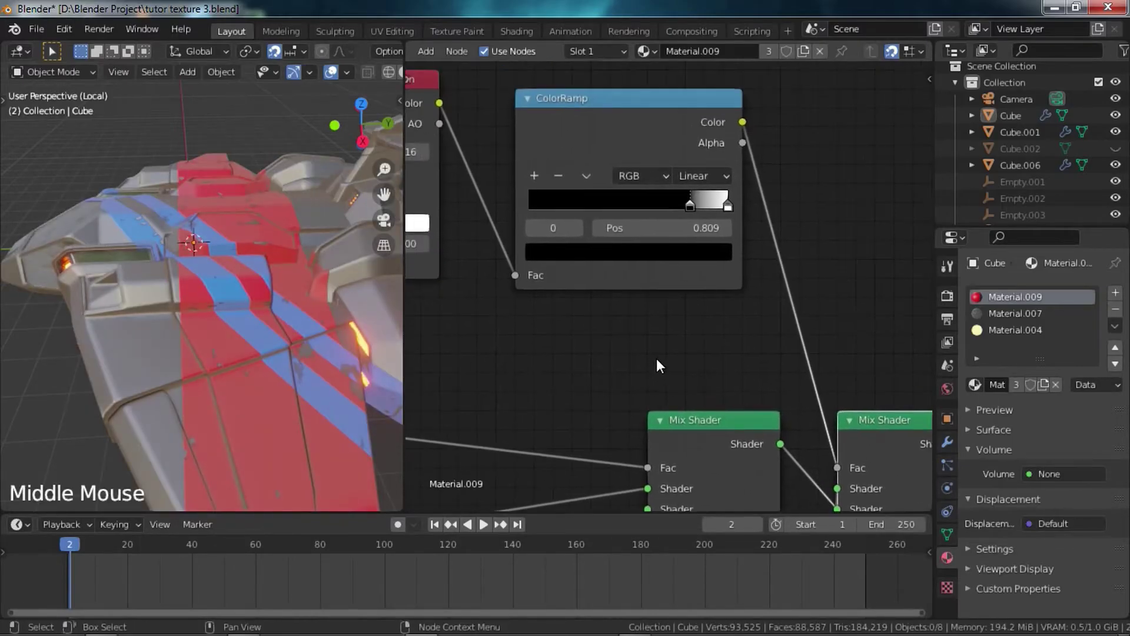
# - Preview the ambient occlusion ColorRamp's output on the ship
pyautogui.scroll(-6, 655, 359)
pyautogui.keyDown('ctrl'); pyautogui.keyDown('shift'); pyautogui.click(645, 201); pyautogui.keyUp('shift'); pyautogui.keyUp('ctrl')
pyautogui.scroll(5, 647, 203)
pyautogui.moveTo(695, 238); pyautogui.dragTo(677, 373, button='middle')
pyautogui.scroll(7, 676, 374)
pyautogui.moveTo(351, 378); pyautogui.dragTo(214, 312, button='middle')
pyautogui.scroll(2, 213, 313)
# - Bring the ambient occlusion ColorRamp's stops close together, with black at about 0.84 and white at 0.886
pyautogui.moveTo(725, 373); pyautogui.dragTo(599, 382)
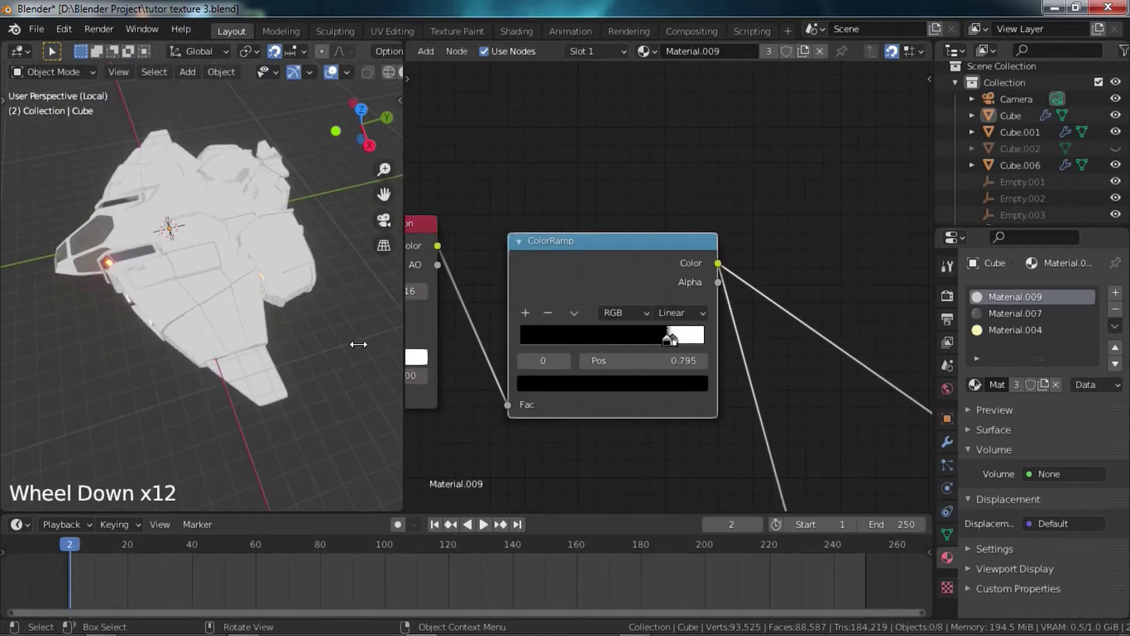
pyautogui.moveTo(638, 404); pyautogui.dragTo(565, 318, button='middle')
pyautogui.scroll(4, 624, 359)
pyautogui.moveTo(671, 394); pyautogui.dragTo(626, 329, button='middle')
pyautogui.moveTo(581, 242); pyautogui.dragTo(599, 389, button='middle')
pyautogui.scroll(7, 580, 329)
pyautogui.click(559, 275)
pyautogui.moveTo(559, 271)
pyautogui.mouseDown()
pyautogui.moveTo(593, 274)
pyautogui.moveTo(556, 274)
pyautogui.mouseUp()
pyautogui.moveTo(584, 273); pyautogui.dragTo(576, 273)
# - Preview the second Mix Shader's output and inspect the dirt over the whole ship
pyautogui.scroll(-6, 751, 424)
pyautogui.moveTo(750, 424); pyautogui.dragTo(709, 353, button='middle')
pyautogui.keyDown('ctrl'); pyautogui.keyDown('shift'); pyautogui.click(766, 353); pyautogui.keyUp('shift'); pyautogui.keyUp('ctrl')
pyautogui.moveTo(247, 282); pyautogui.dragTo(200, 283, button='middle')
pyautogui.scroll(-6, 623, 393)
# - Try a duplicate of the ColorRamp inserted between the original and the second Mix Shader's Fac, and preview it
pyautogui.moveTo(624, 393); pyautogui.dragTo(606, 372, button='middle')
pyautogui.click(547, 162)
pyautogui.moveTo(625, 302); pyautogui.dragTo(633, 359, button='middle')
pyautogui.scroll(1, 633, 359)
pyautogui.hotkey('shift', 'd')
pyautogui.click(803, 342)
pyautogui.moveTo(800, 340); pyautogui.dragTo(666, 317, button='middle')
pyautogui.scroll(4, 665, 316)
pyautogui.moveTo(697, 277); pyautogui.dragTo(632, 320, button='middle')
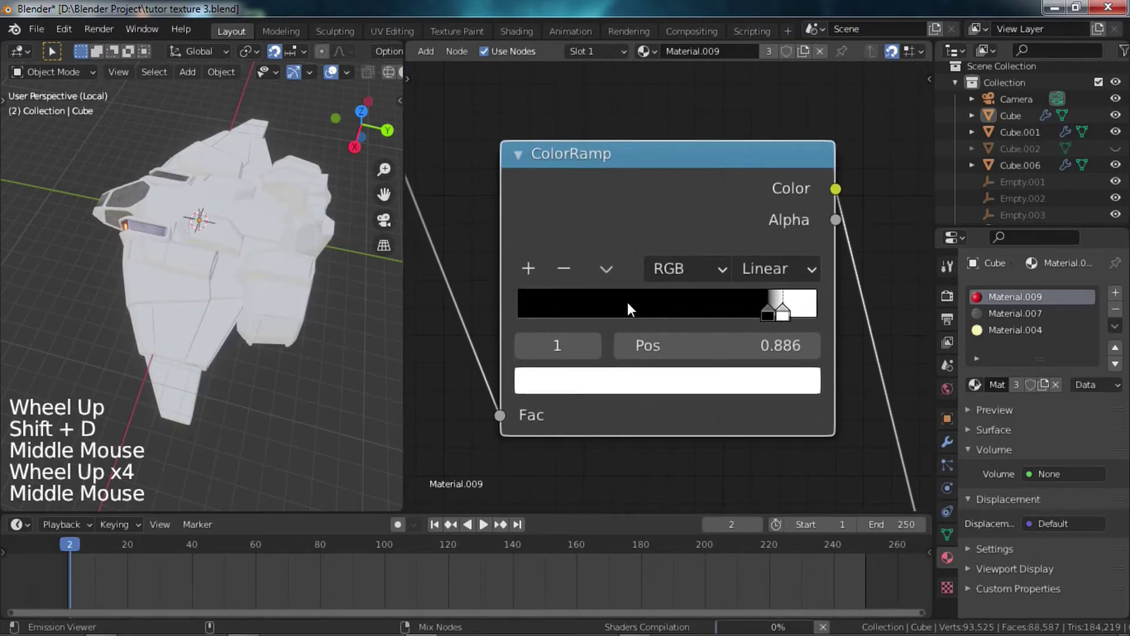
# - Adjust the duplicated ColorRamp's black and white stops, with the white stop at 0.836
pyautogui.scroll(8, 747, 307)
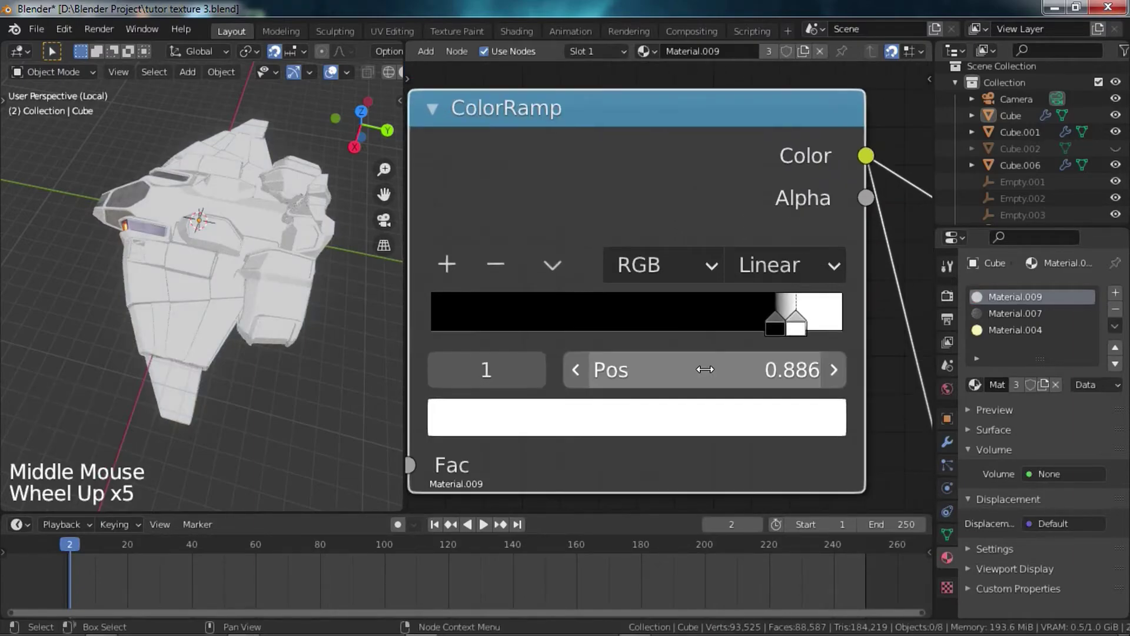
pyautogui.moveTo(759, 329); pyautogui.dragTo(727, 327)
pyautogui.moveTo(802, 328); pyautogui.dragTo(843, 325)
# - Delete the duplicated ColorRamp, relink the original's Color to the second Mix Shader's Fac, and preview that shader
pyautogui.scroll(-19, 791, 319)
pyautogui.moveTo(791, 319); pyautogui.dragTo(683, 259, button='middle')
pyautogui.scroll(3, 648, 247)
pyautogui.click(584, 221)
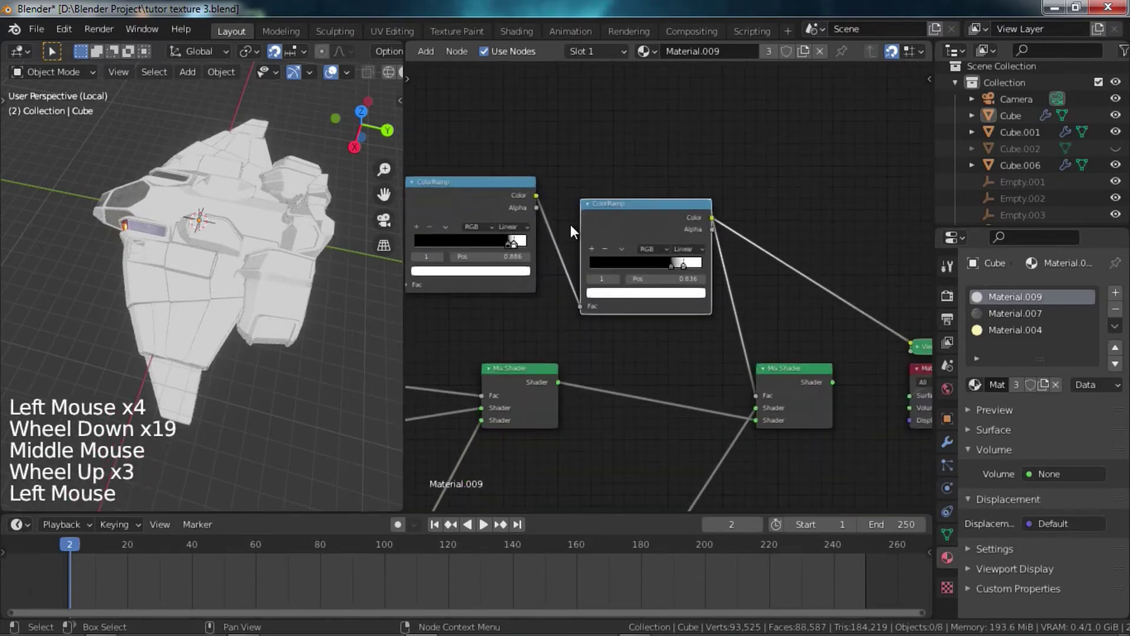
pyautogui.press('x')
pyautogui.click(504, 194)
pyautogui.moveTo(537, 195)
pyautogui.mouseDown()
pyautogui.moveTo(729, 347)
pyautogui.moveTo(757, 399)
pyautogui.mouseUp()
pyautogui.keyDown('ctrl'); pyautogui.keyDown('shift'); pyautogui.click(776, 387); pyautogui.keyUp('shift'); pyautogui.keyUp('ctrl')
# - Spread the ColorRamp's stops to about 0.76 for black and 0.932 for white, and set its interpolation to B-Spline
pyautogui.scroll(4, 210, 338)
pyautogui.keyDown('shift'); pyautogui.moveTo(210, 336); pyautogui.dragTo(226, 391, button='middle'); pyautogui.keyUp('shift')
pyautogui.moveTo(226, 392)
pyautogui.mouseDown(button='middle')
pyautogui.moveTo(252, 311)
pyautogui.moveTo(253, 350)
pyautogui.mouseUp(button='middle')
pyautogui.scroll(2, 252, 311)
pyautogui.moveTo(253, 350)
pyautogui.mouseDown(button='middle')
pyautogui.moveTo(263, 316)
pyautogui.moveTo(283, 310)
pyautogui.mouseUp(button='middle')
pyautogui.scroll(2, 282, 310)
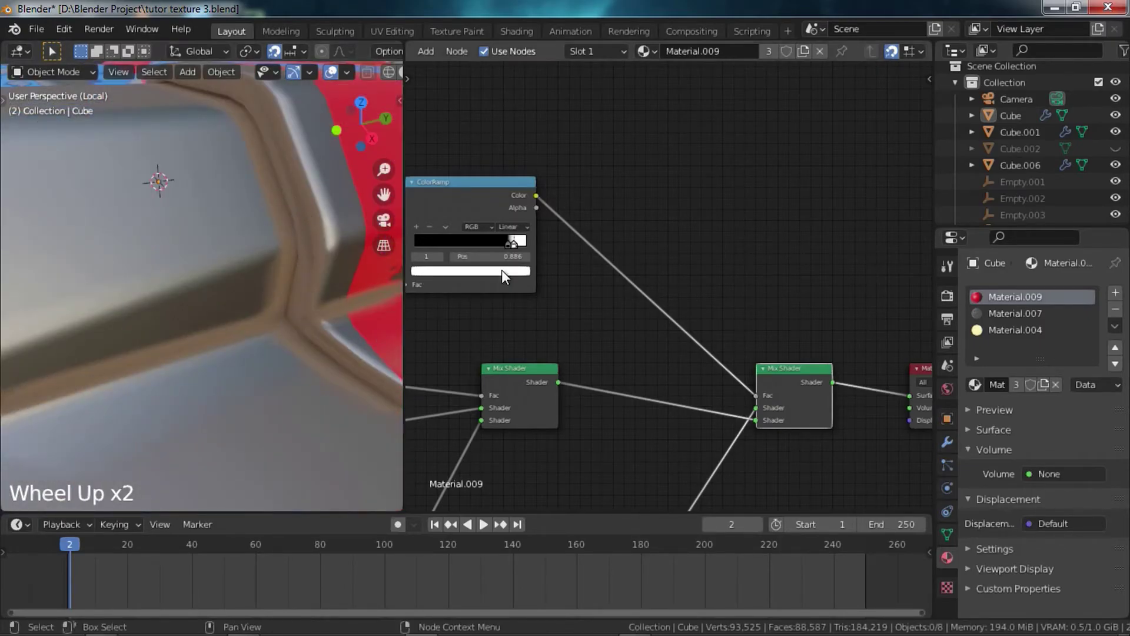
pyautogui.moveTo(492, 273); pyautogui.dragTo(658, 320, button='middle')
pyautogui.scroll(8, 658, 320)
pyautogui.scroll(4, 665, 292)
pyautogui.moveTo(671, 281); pyautogui.dragTo(710, 278)
pyautogui.click(688, 232)
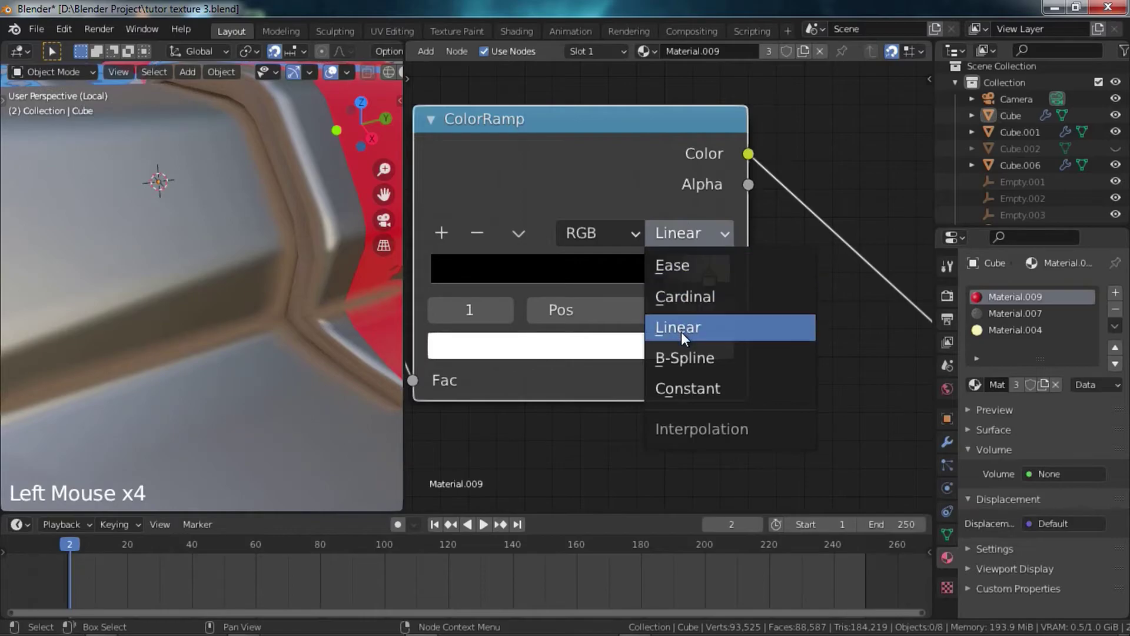
pyautogui.click(677, 356)
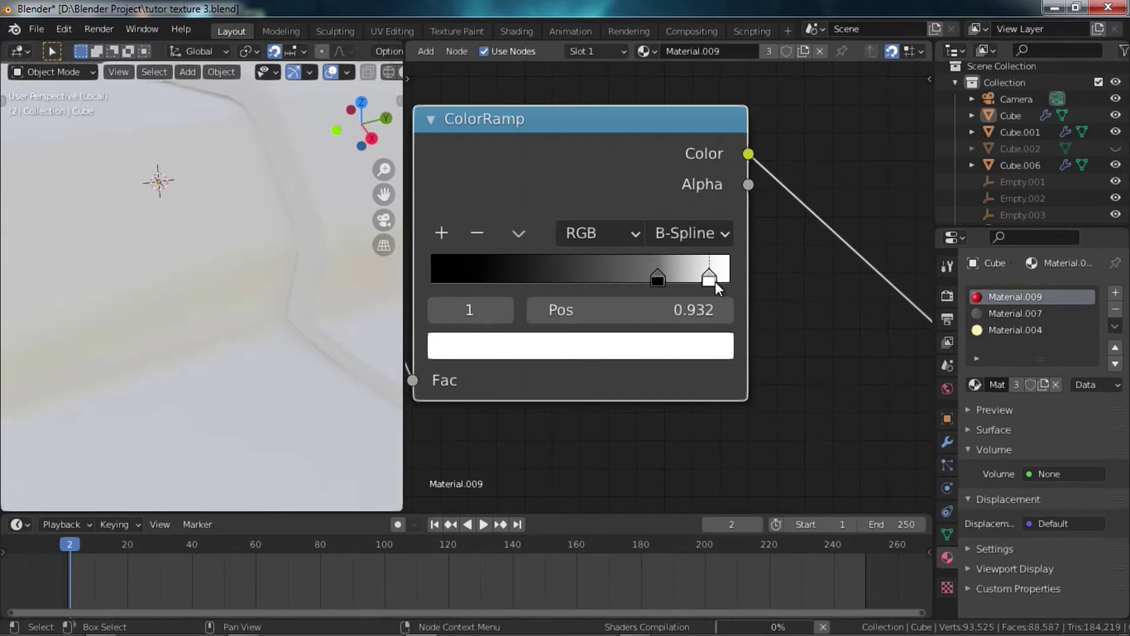
# - Examine the dirt along the hull's panel seams in Rendered shading, then return the viewport to Material Preview
pyautogui.scroll(-6, 177, 478)
pyautogui.scroll(6, 313, 412)
pyautogui.moveTo(313, 414); pyautogui.dragTo(191, 388, button='middle')
pyautogui.scroll(-1, 289, 415)
pyautogui.scroll(-2, 288, 400)
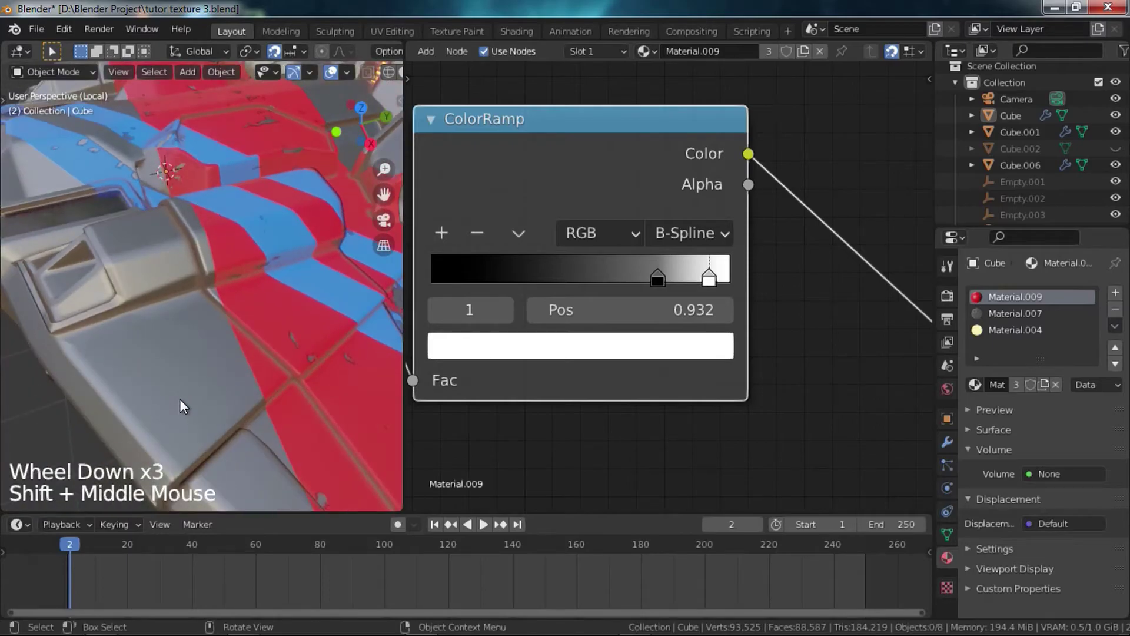
pyautogui.press('z')
pyautogui.click(175, 325)
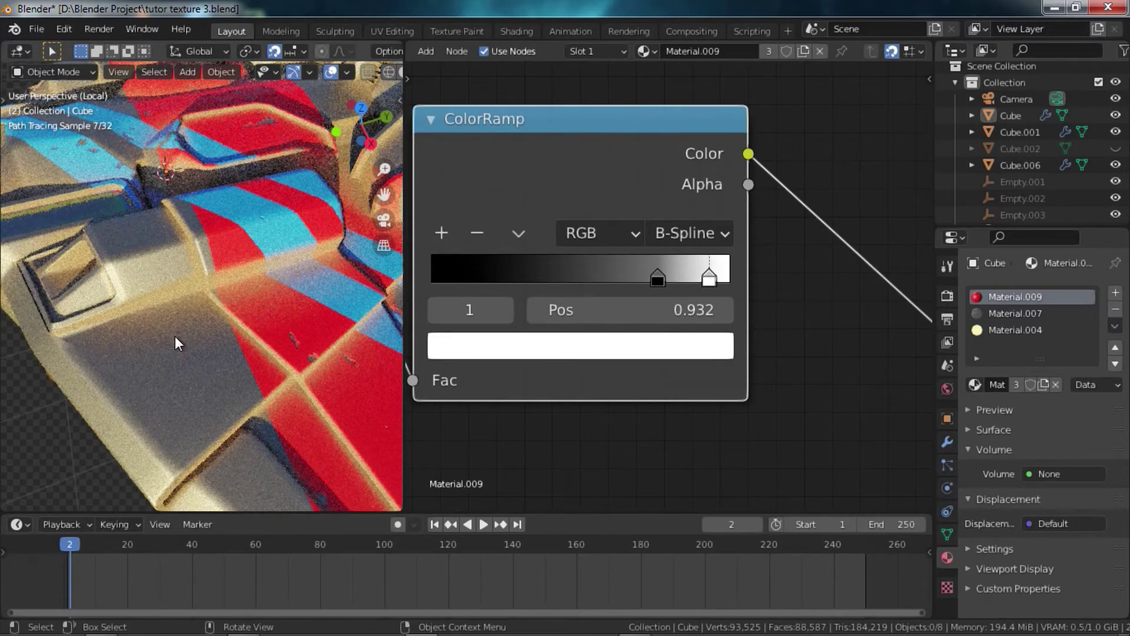
pyautogui.press('z')
pyautogui.click(294, 318)
pyautogui.press('z')
pyautogui.click(300, 405)
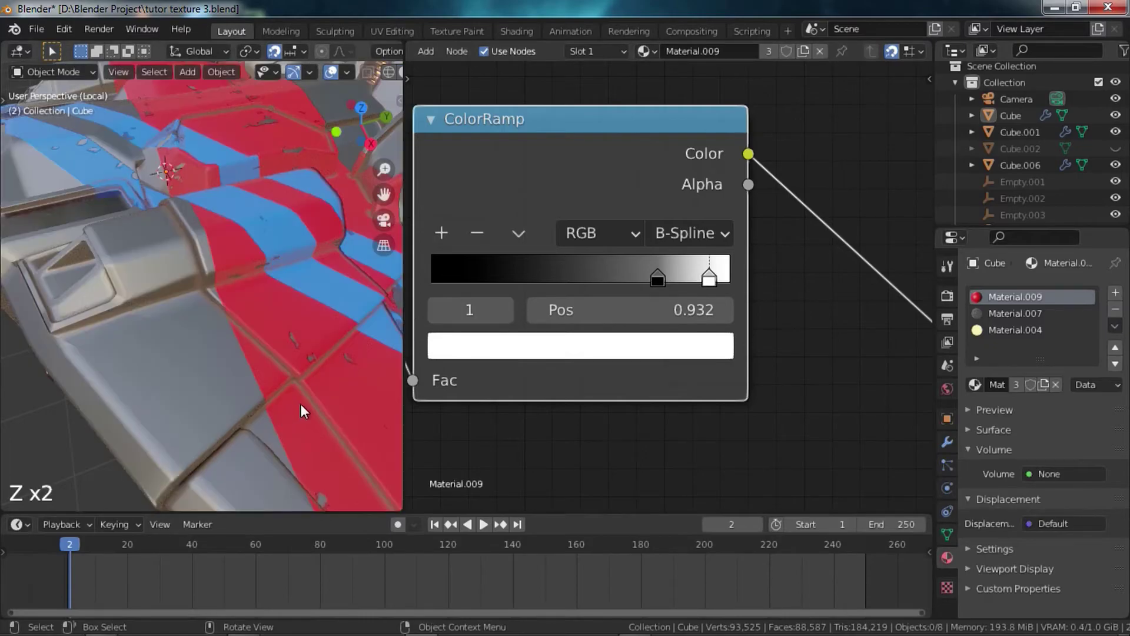
# - Add a Noise Texture node above the ambient occlusion ColorRamp
pyautogui.scroll(-13, 627, 270)
pyautogui.moveTo(627, 270); pyautogui.dragTo(566, 302, button='middle')
pyautogui.scroll(1, 651, 327)
pyautogui.scroll(-6, 651, 334)
pyautogui.scroll(5, 574, 307)
pyautogui.moveTo(633, 346); pyautogui.dragTo(677, 406, button='middle')
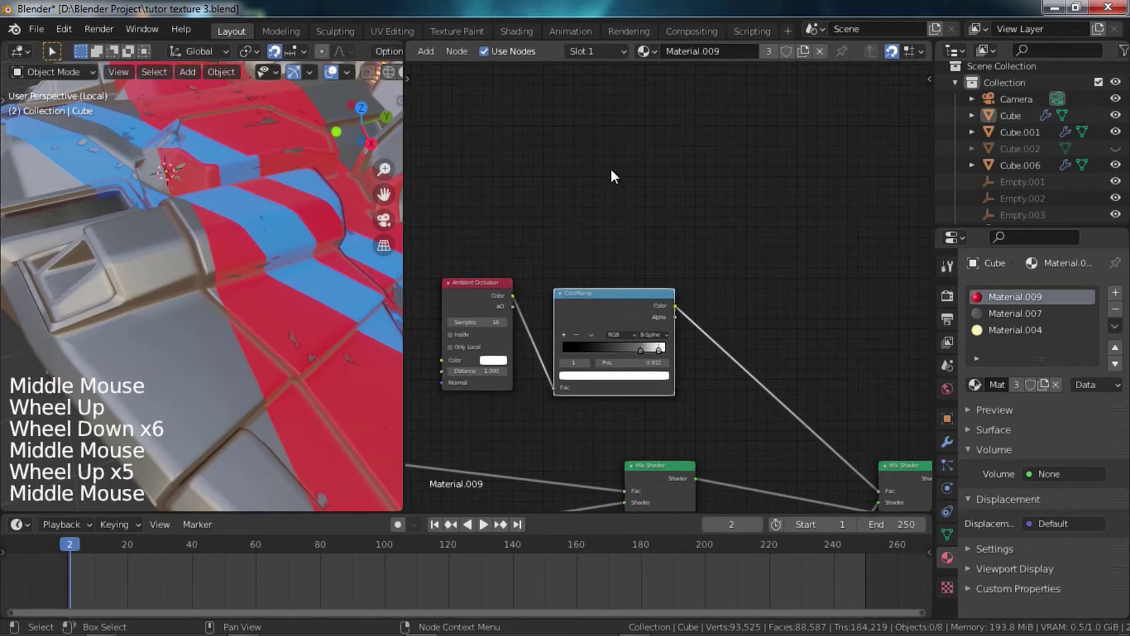
pyautogui.hotkey('shift', 'a')
pyautogui.moveTo(574, 167)
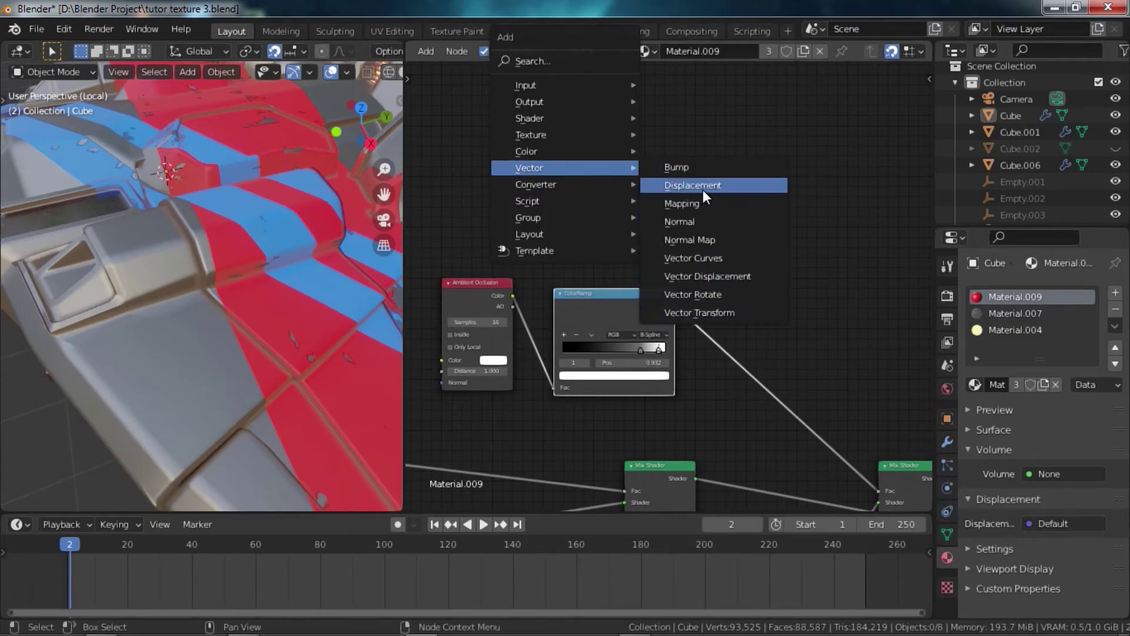
pyautogui.moveTo(581, 136)
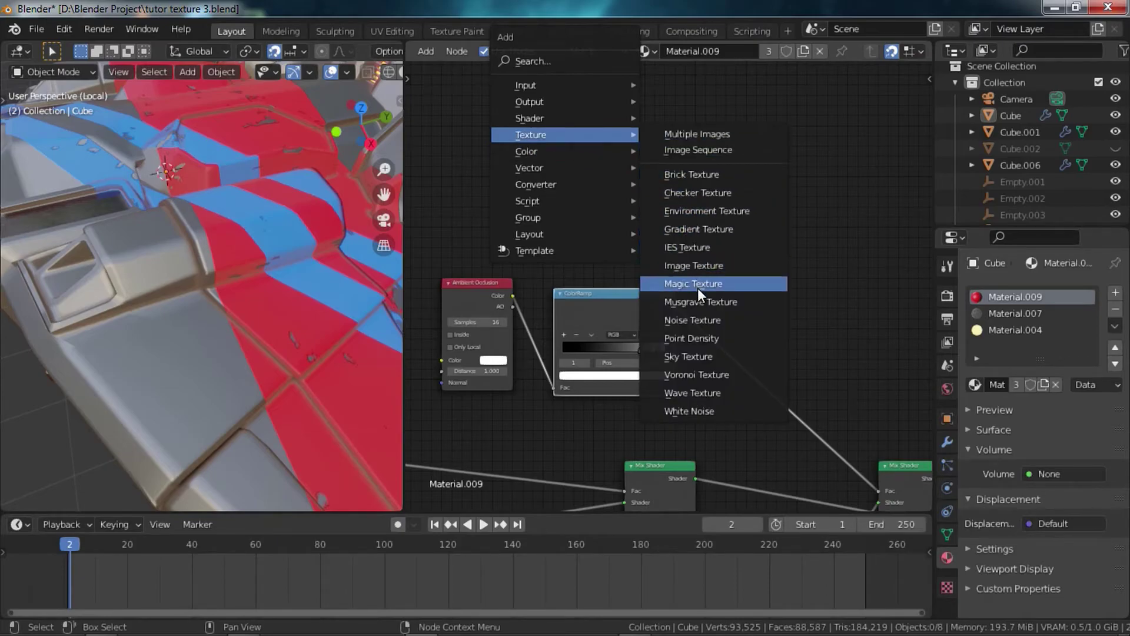
pyautogui.click(698, 319)
pyautogui.click(638, 142)
# - Combine the Noise Texture and the ambient occlusion ColorRamp with a Mix node, and expand the collapsed Mix node
pyautogui.keyDown('ctrl'); pyautogui.keyDown('shift'); pyautogui.moveTo(638, 142); pyautogui.dragTo(641, 291, button='right'); pyautogui.keyUp('shift'); pyautogui.keyUp('ctrl')
pyautogui.moveTo(756, 261); pyautogui.dragTo(694, 299, button='middle')
pyautogui.scroll(7, 702, 263)
pyautogui.scroll(5, 695, 299)
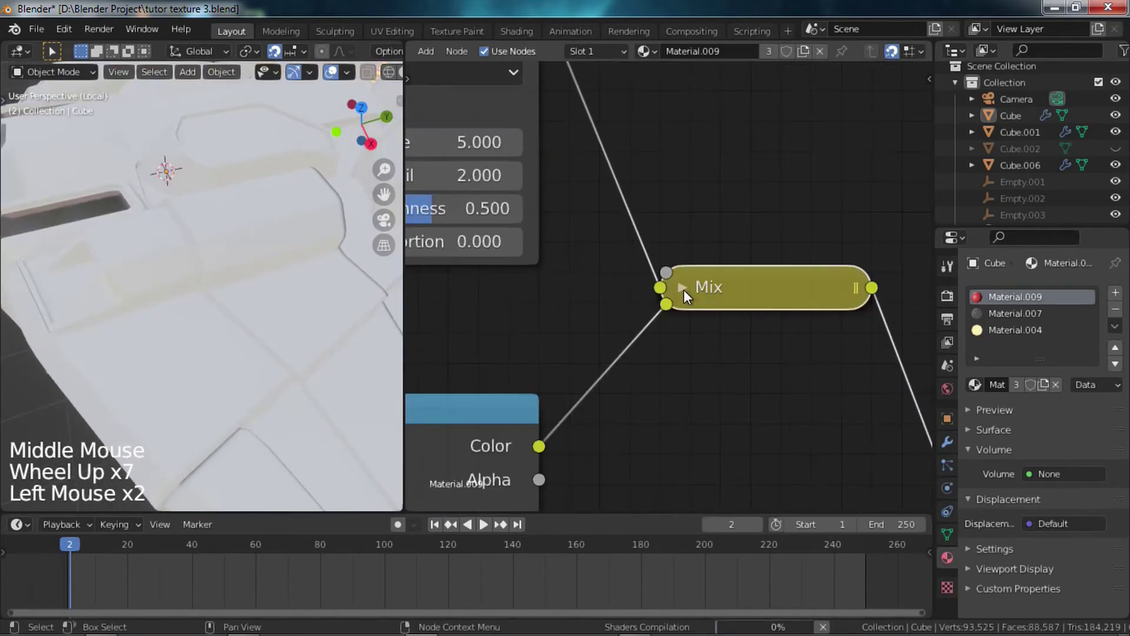
pyautogui.click(682, 288)
pyautogui.moveTo(683, 295); pyautogui.dragTo(704, 235, button='middle')
pyautogui.scroll(-1, 701, 242)
pyautogui.scroll(3, 736, 313)
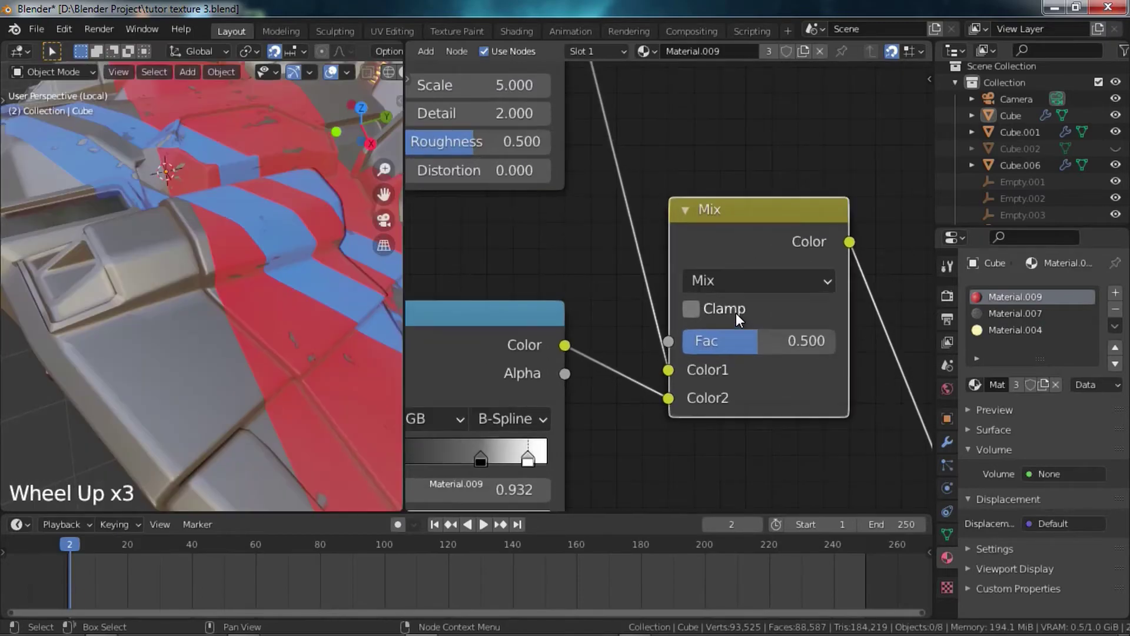
# - Preview the Mix node and move the Noise Texture's link from its Color1 input to its Fac input
pyautogui.scroll(2, 775, 235)
pyautogui.keyDown('ctrl'); pyautogui.keyDown('shift'); pyautogui.click(775, 234); pyautogui.keyUp('shift'); pyautogui.keyUp('ctrl')
pyautogui.scroll(-5, 775, 237)
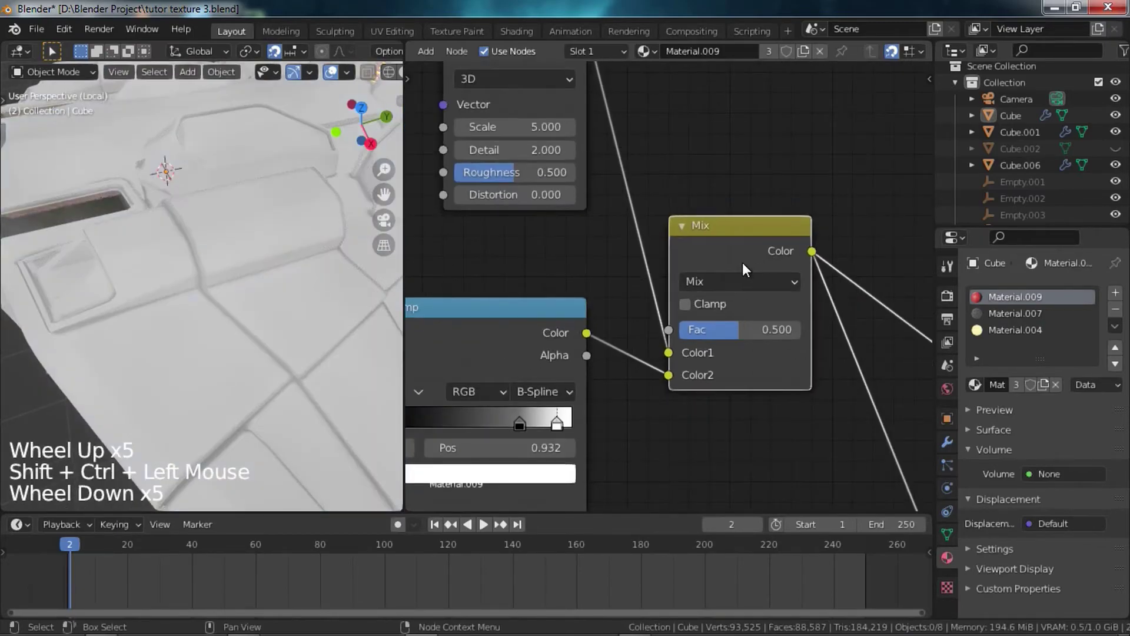
pyautogui.scroll(6, 685, 369)
pyautogui.moveTo(685, 369); pyautogui.dragTo(679, 383, button='middle')
pyautogui.scroll(3, 679, 383)
pyautogui.moveTo(679, 383); pyautogui.dragTo(670, 349)
# - Set the Mix node's Color1 to pure white
pyautogui.scroll(-6, 670, 348)
pyautogui.click(800, 346)
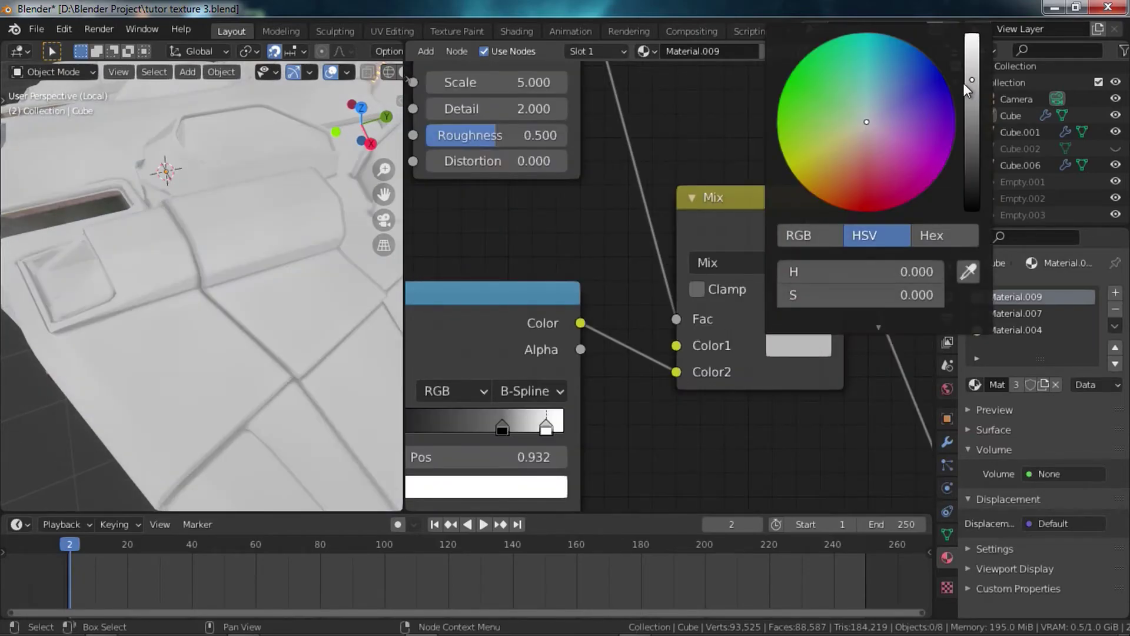
pyautogui.moveTo(973, 147); pyautogui.dragTo(972, 32)
# - Move the Noise Texture away from the Mix node and insert a duplicate of the ColorRamp on the link between them
pyautogui.moveTo(686, 250); pyautogui.dragTo(800, 386, button='middle')
pyautogui.scroll(-5, 662, 416)
pyautogui.moveTo(642, 193); pyautogui.dragTo(462, 178)
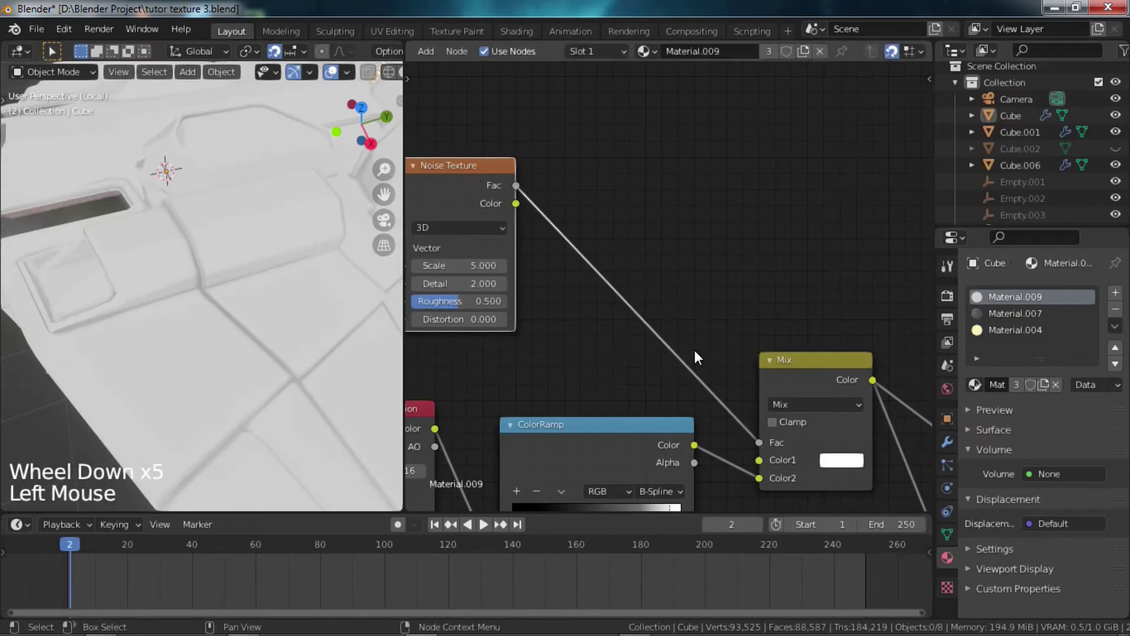
pyautogui.click(582, 427)
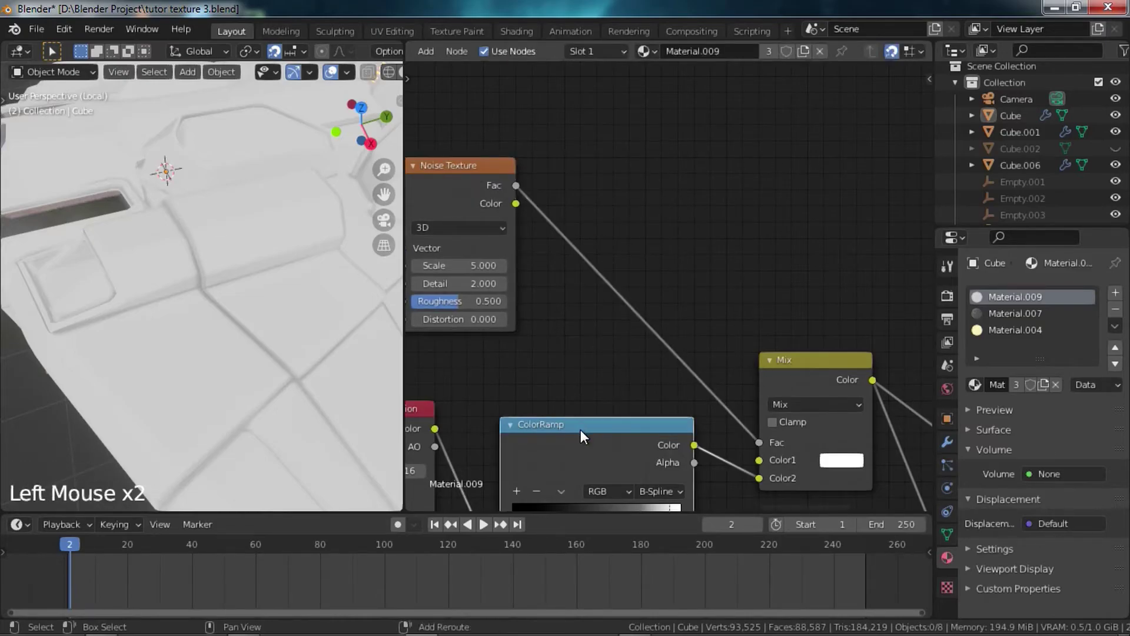
pyautogui.hotkey('shift', 'd')
pyautogui.click(602, 188)
# - Preview the noise ColorRamp and set its black stop to 0.695
pyautogui.moveTo(696, 255); pyautogui.dragTo(651, 263, button='middle')
pyautogui.scroll(8, 651, 263)
pyautogui.click(718, 229)
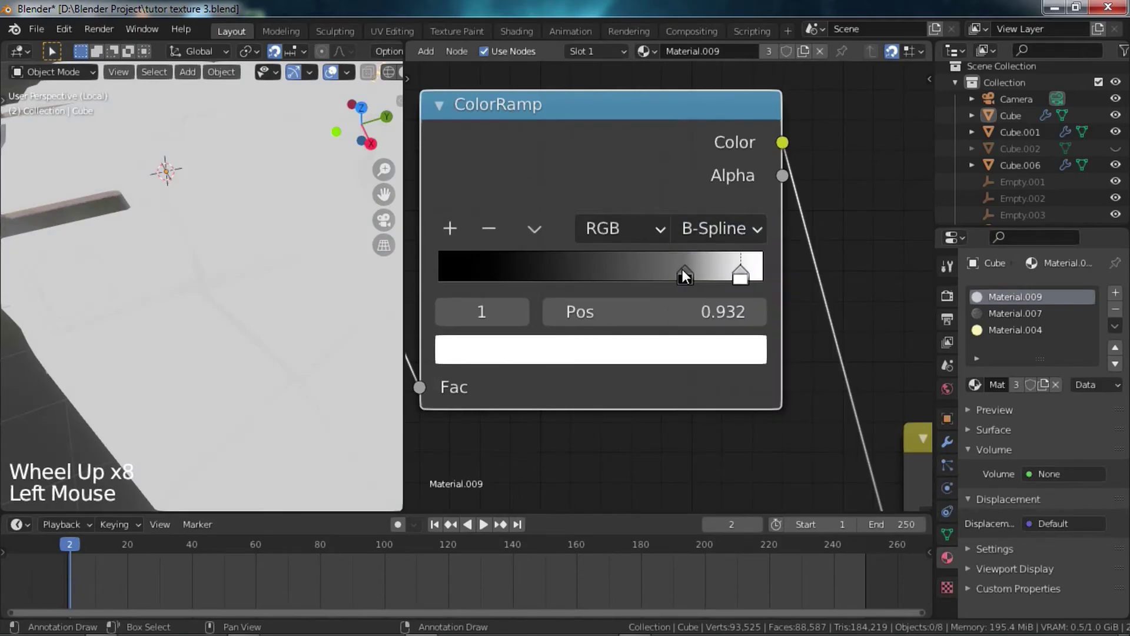
pyautogui.moveTo(681, 271); pyautogui.dragTo(591, 270)
pyautogui.moveTo(634, 304); pyautogui.dragTo(704, 302)
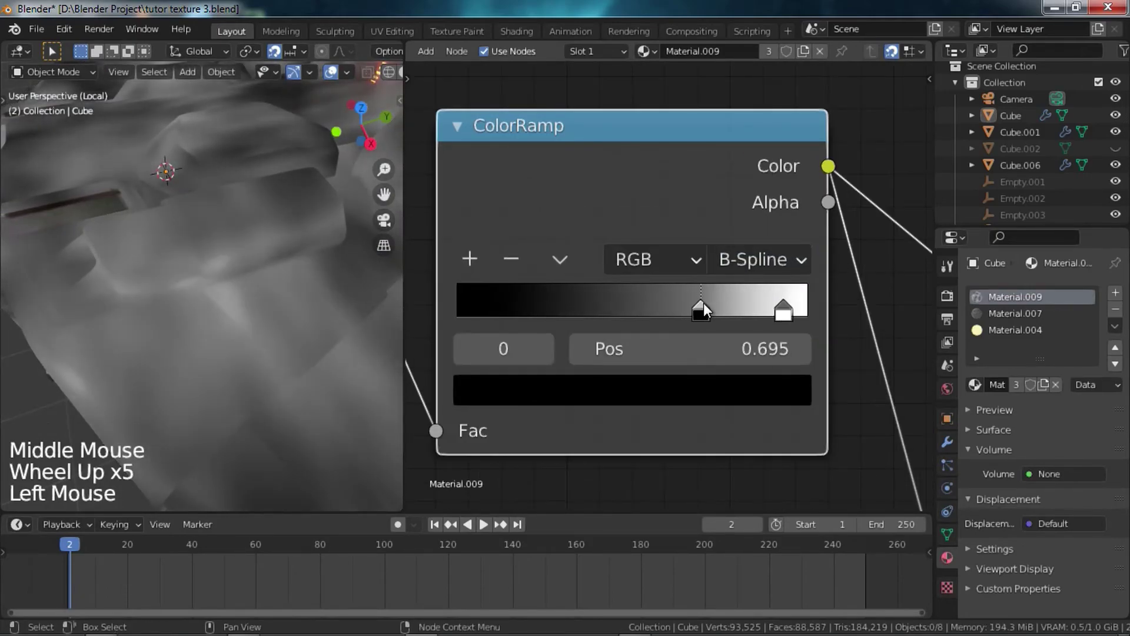
# - Set the noise ColorRamp's white stop to 0.809 and the Noise Texture's scale to 30.6
pyautogui.moveTo(783, 305); pyautogui.dragTo(740, 303)
pyautogui.scroll(-5, 630, 298)
pyautogui.moveTo(578, 280); pyautogui.dragTo(737, 317, button='middle')
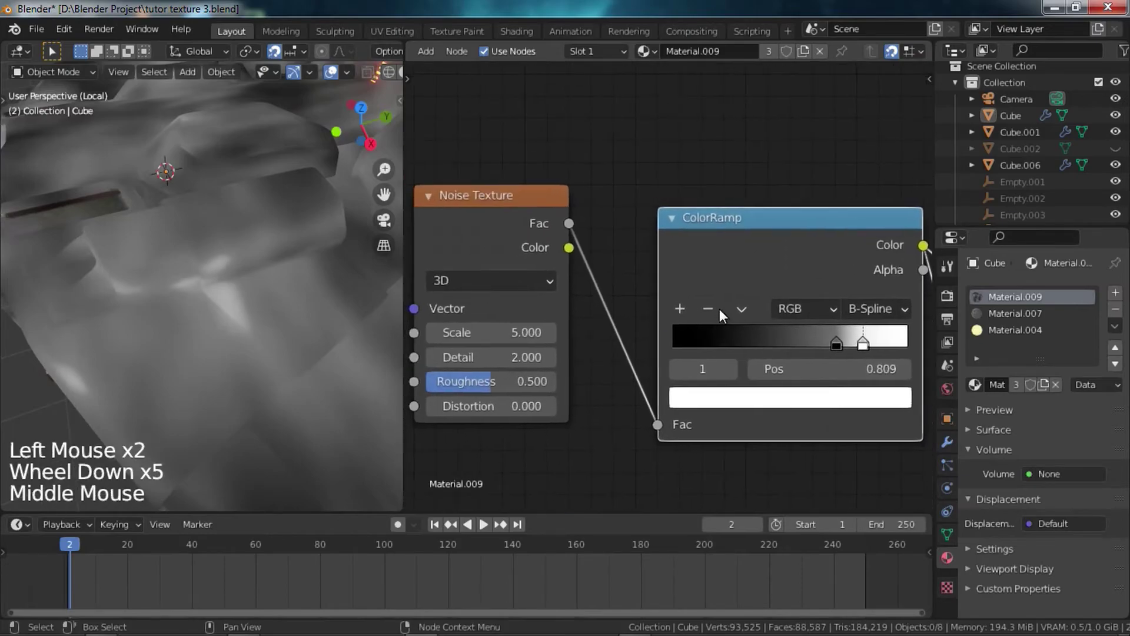
pyautogui.moveTo(548, 306); pyautogui.dragTo(676, 291, button='middle')
pyautogui.moveTo(639, 318); pyautogui.dragTo(693, 318)
# - Change the noise ColorRamp's interpolation to Linear and set its black stop to 0.482
pyautogui.moveTo(883, 306); pyautogui.dragTo(711, 266, button='middle')
pyautogui.click(838, 255)
pyautogui.click(832, 335)
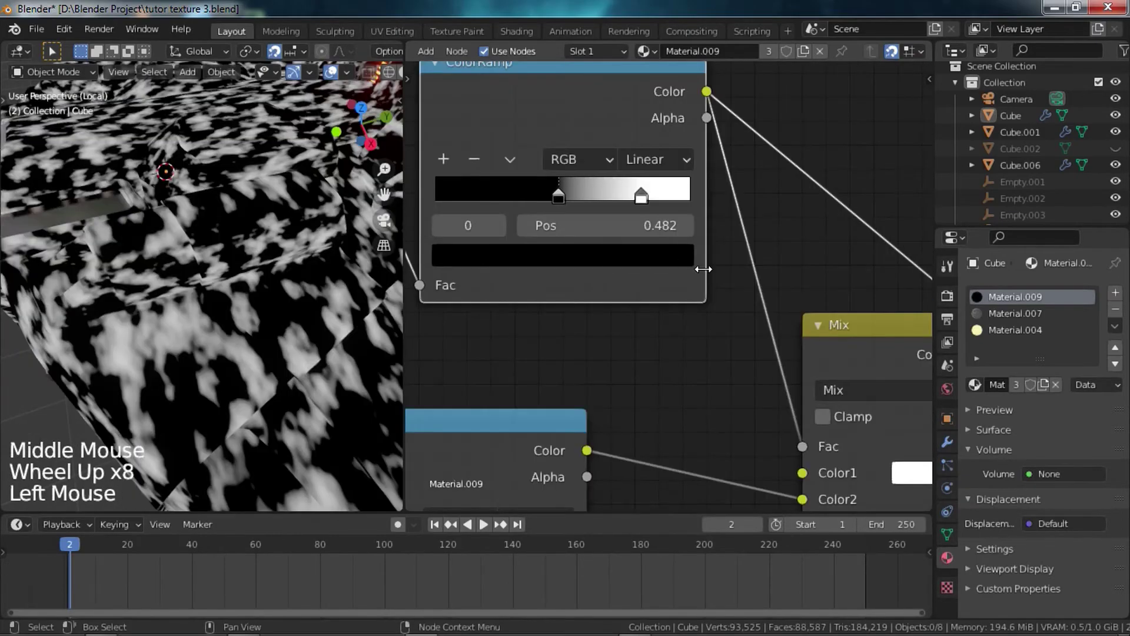
# - Preview the Mix node that combines noise and ambient occlusion, and check the mask across the whole ship
pyautogui.scroll(-5, 703, 268)
pyautogui.moveTo(704, 268); pyautogui.dragTo(686, 282, button='middle')
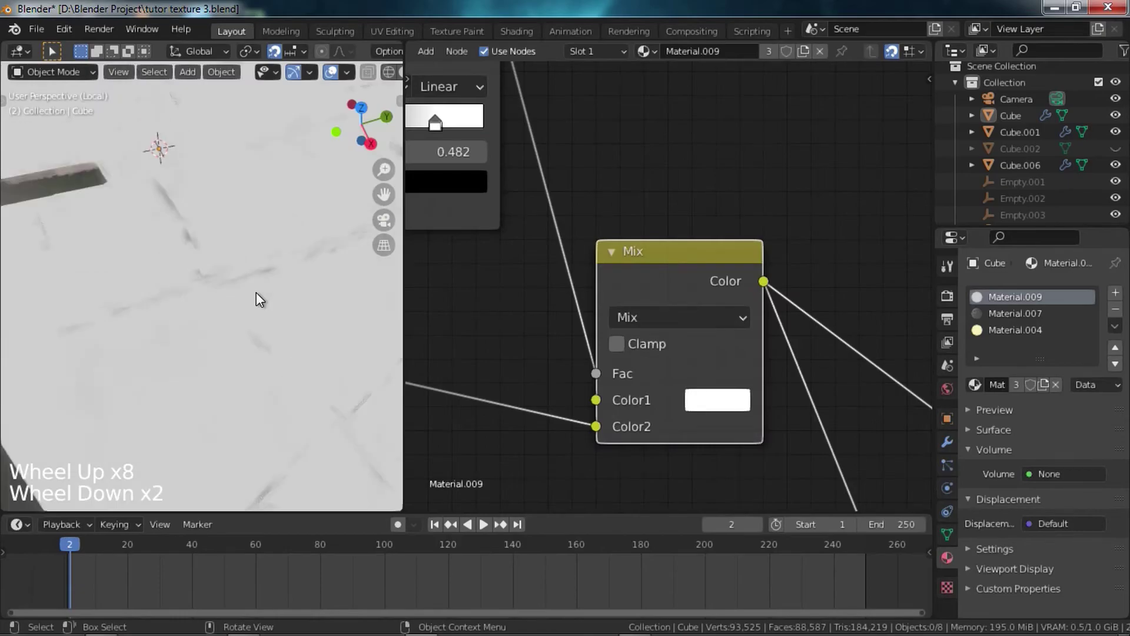
pyautogui.keyDown('shift'); pyautogui.moveTo(256, 292); pyautogui.dragTo(246, 369, button='middle'); pyautogui.keyUp('shift')
pyautogui.scroll(-5, 235, 384)
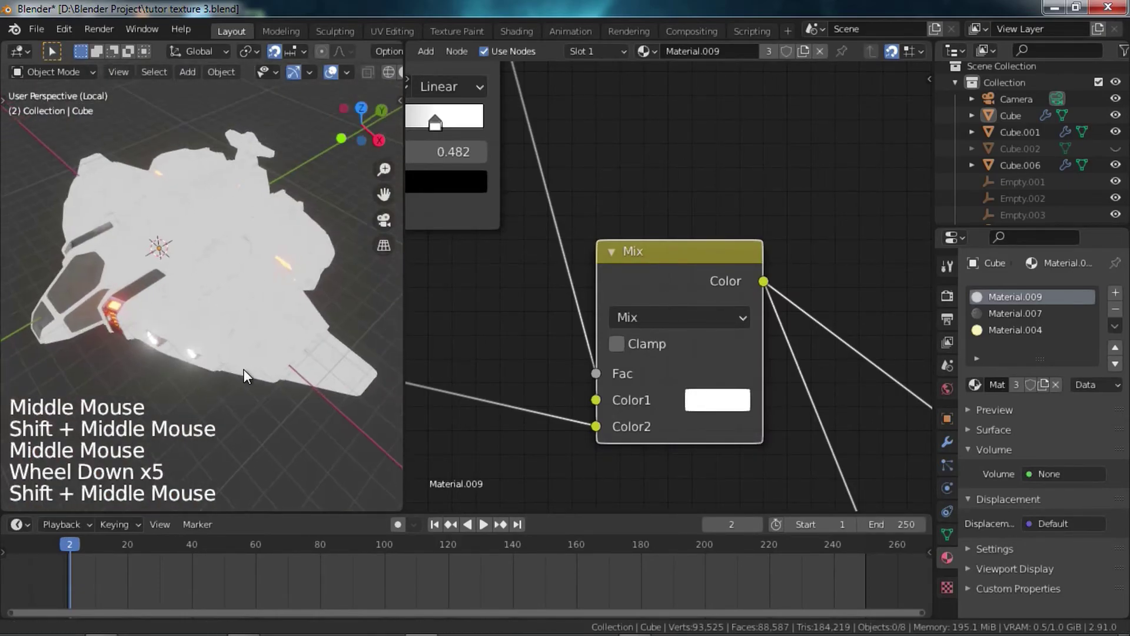
pyautogui.scroll(5, 247, 369)
pyautogui.scroll(-7, 662, 333)
# - Connect the final Mix Shader back to the Material Output and inspect the full material on the ship
pyautogui.moveTo(717, 374); pyautogui.dragTo(612, 214, button='middle')
pyautogui.scroll(-3, 756, 353)
pyautogui.keyDown('ctrl'); pyautogui.keyDown('shift'); pyautogui.click(767, 389); pyautogui.keyUp('shift'); pyautogui.keyUp('ctrl')
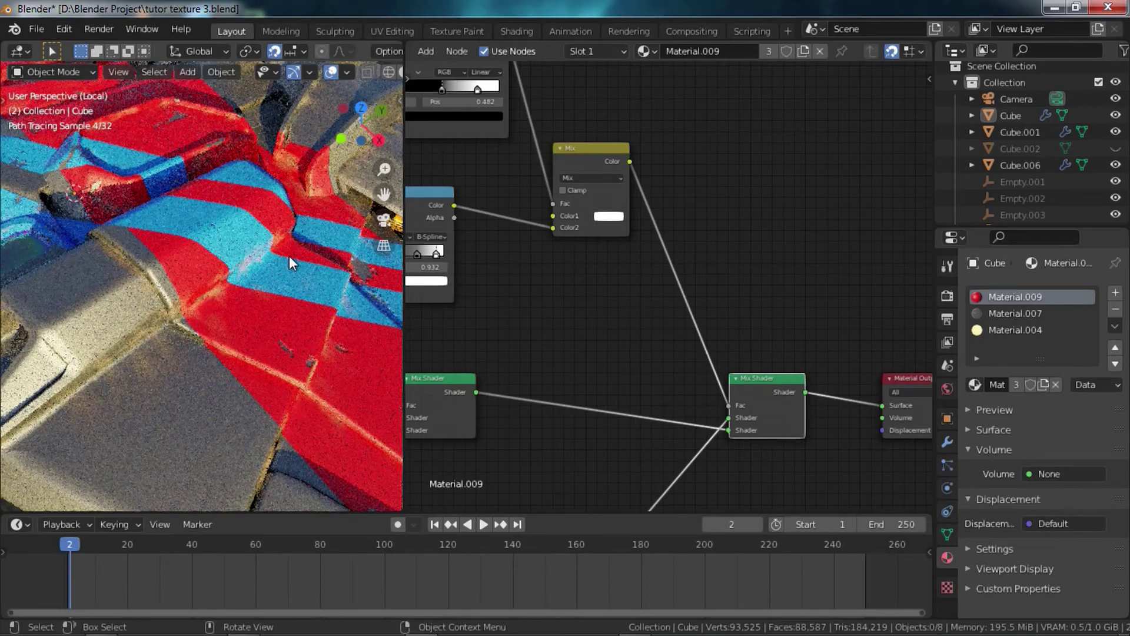
pyautogui.scroll(-5, 232, 394)
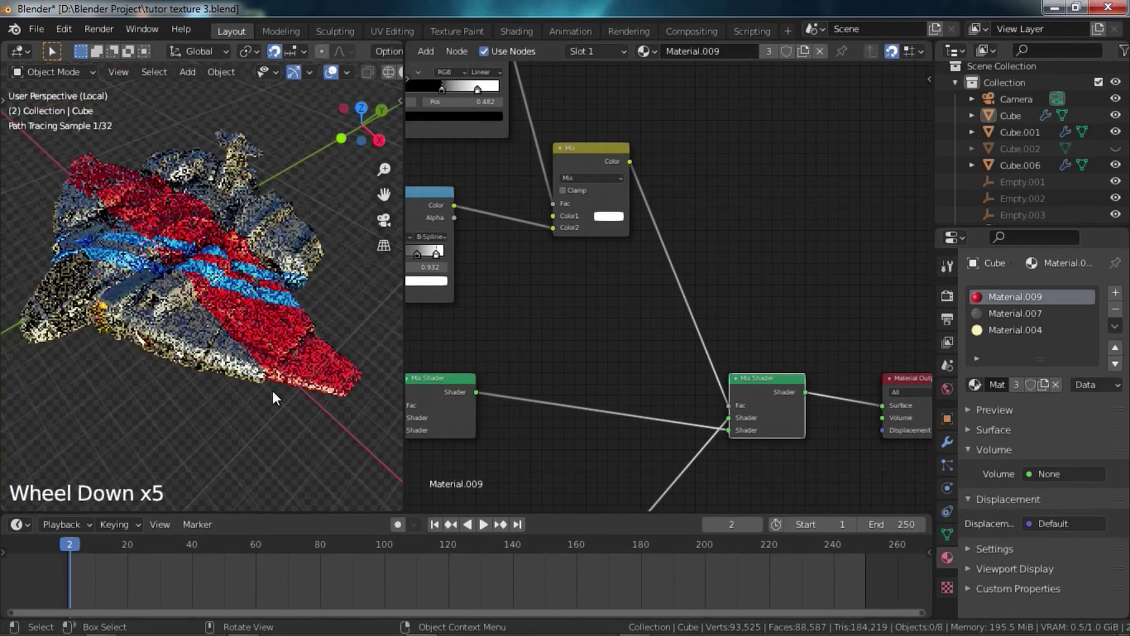
pyautogui.moveTo(270, 391); pyautogui.dragTo(304, 381, button='middle')
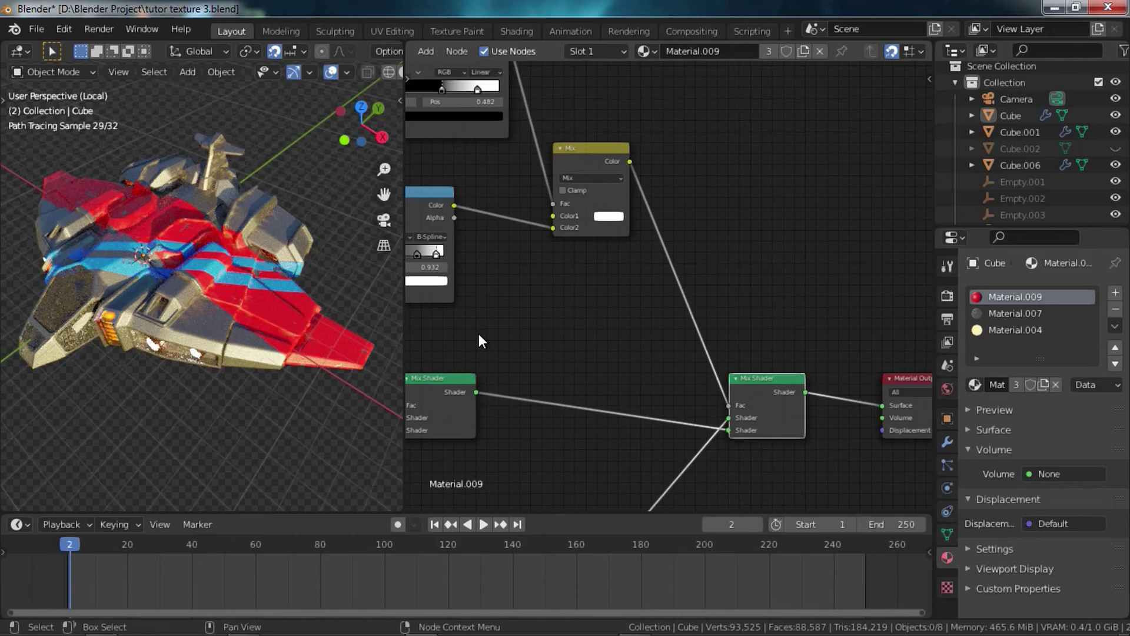
# - Review Material.009's node tree, from the stripe and metal nodes to the noise and ambient occlusion mask
pyautogui.moveTo(478, 333); pyautogui.dragTo(779, 372, button='middle')
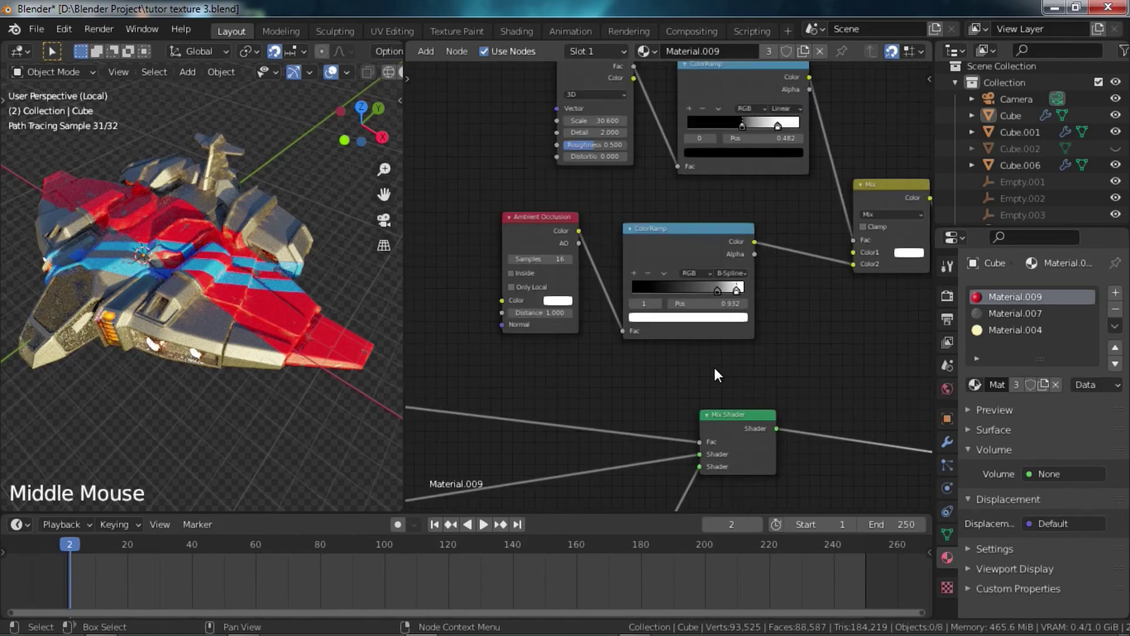
pyautogui.scroll(-19, 714, 369)
pyautogui.moveTo(753, 291); pyautogui.dragTo(755, 319, button='middle')
pyautogui.scroll(6, 755, 320)
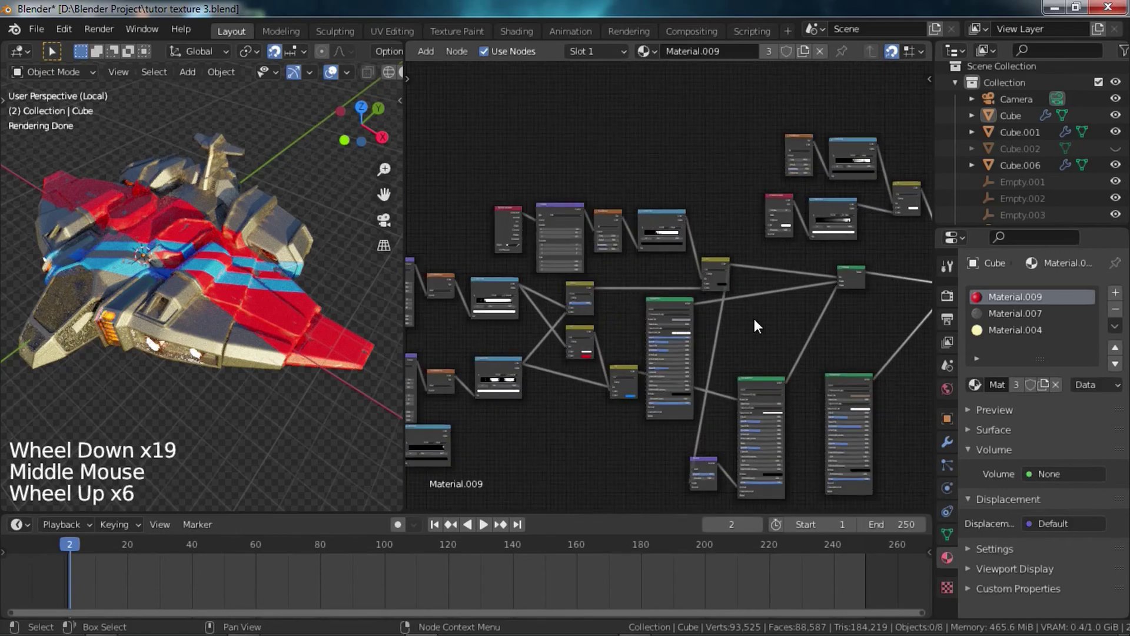
pyautogui.scroll(5, 754, 319)
pyautogui.moveTo(755, 319); pyautogui.dragTo(504, 305, button='middle')
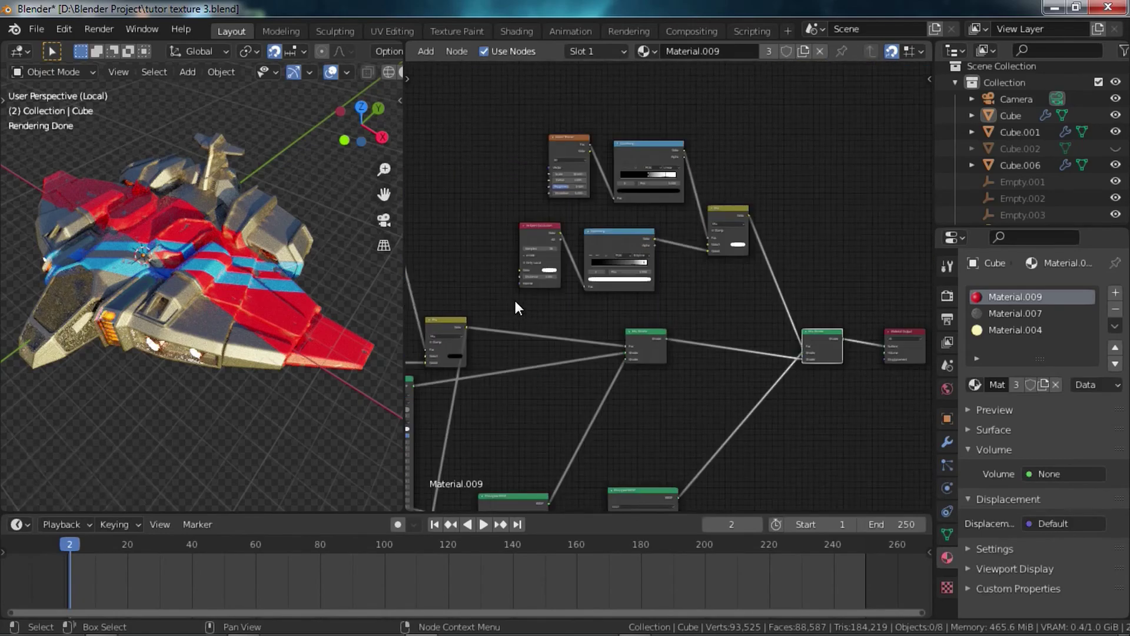